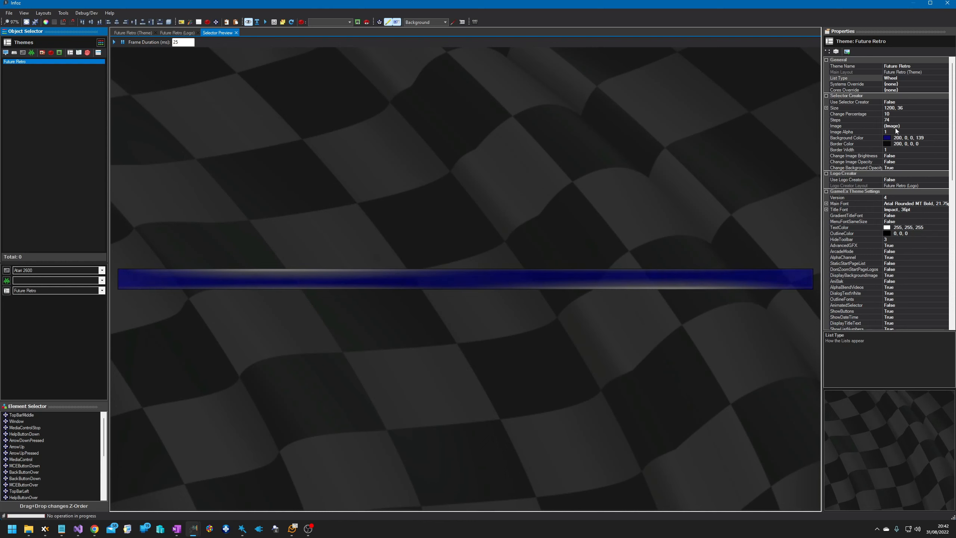
Replace the selector image of the Future Retro theme with a picture from the ThemeImages folder.
click(912, 126)
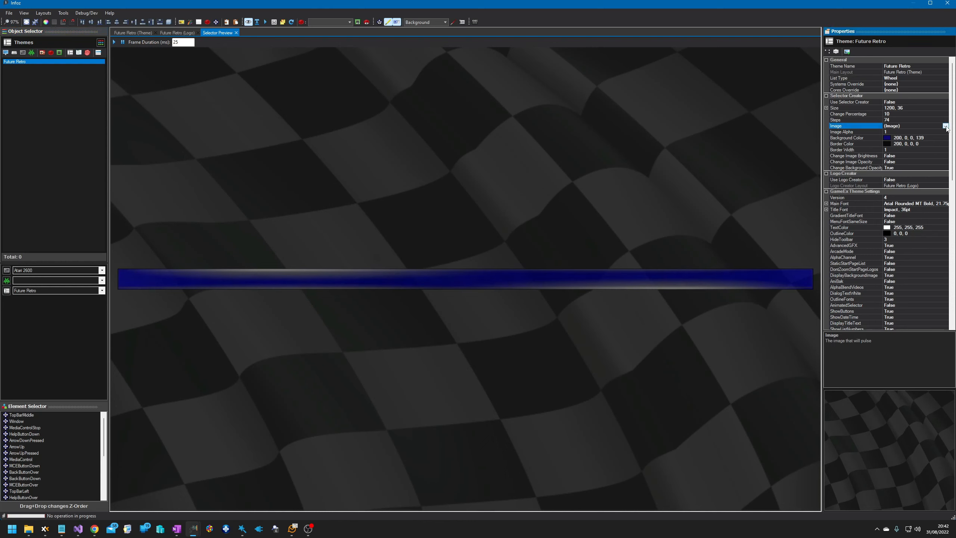
click(946, 126)
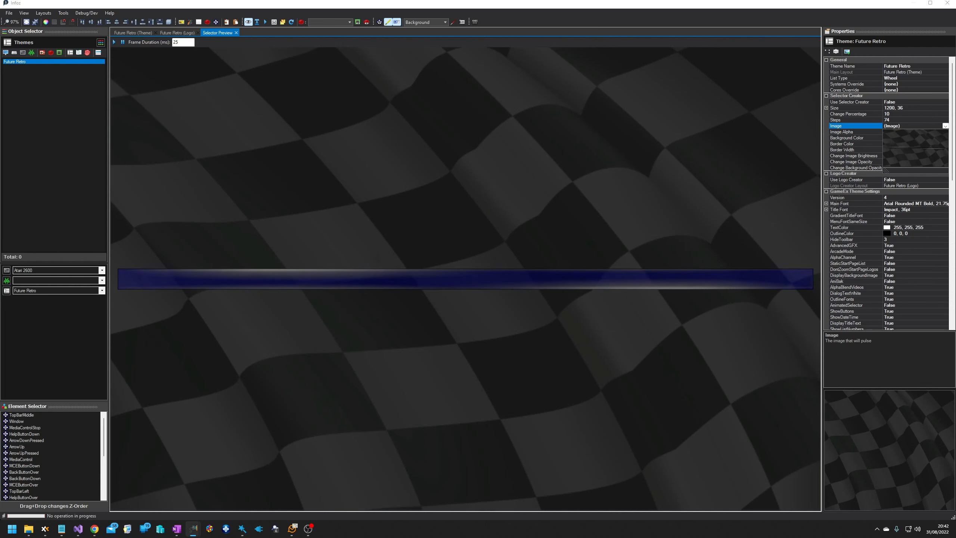
drag(955, 146, 452, 48)
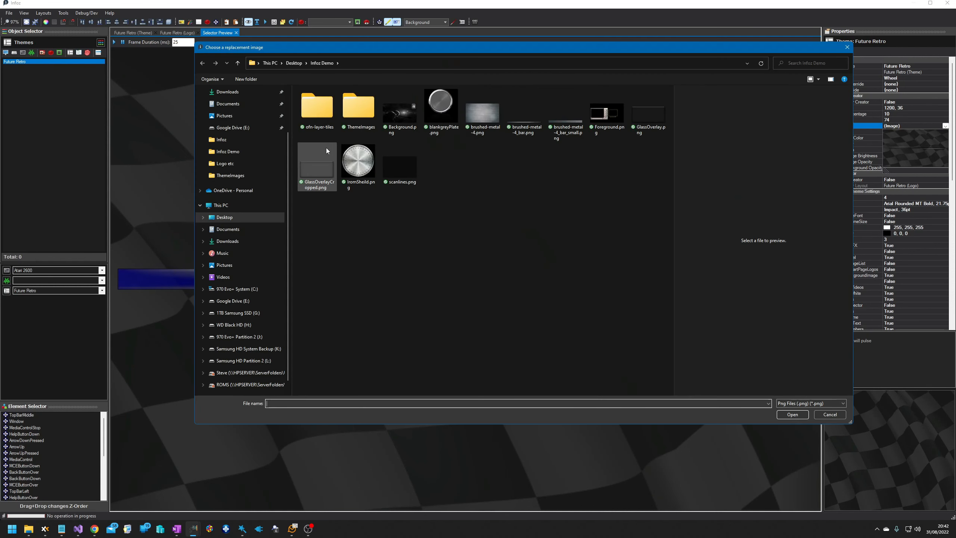
double_click(360, 106)
double_click(318, 109)
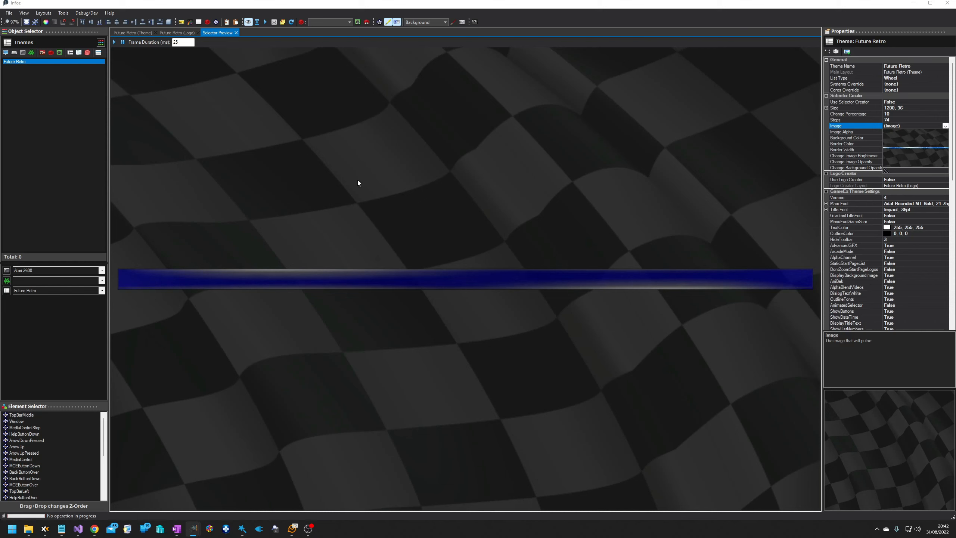
click(849, 130)
Enable Change Image Brightness and Change Image Opacity for the selector.
click(898, 156)
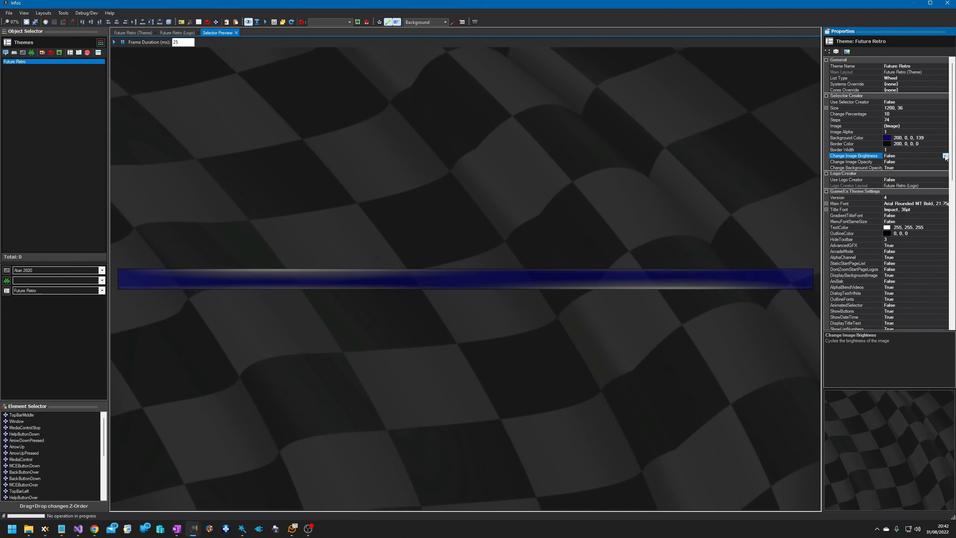
click(919, 162)
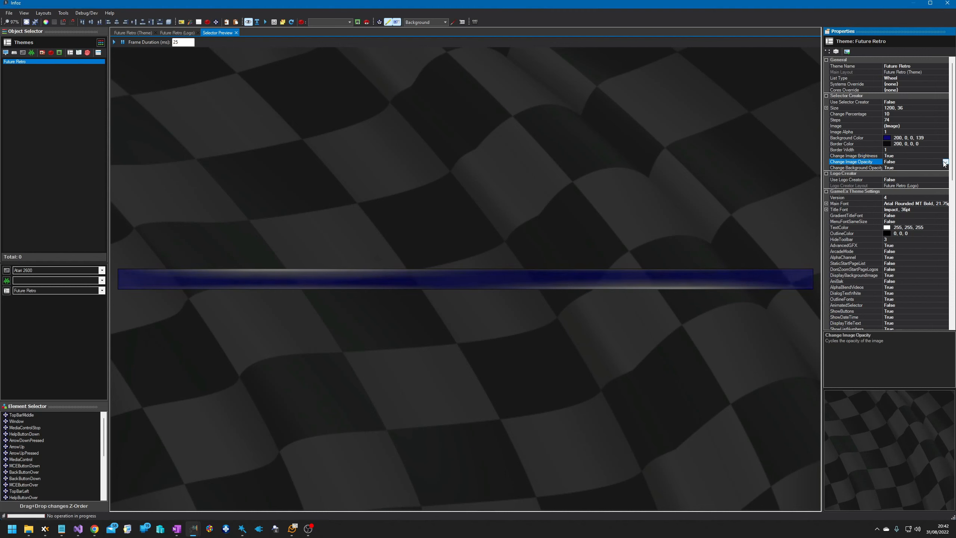
double_click(915, 163)
Set the selector's image alpha to 0.8 and its background color to Cyan.
click(901, 132)
key(BackSpace)
text(0.8)
key(Return)
click(911, 138)
click(945, 138)
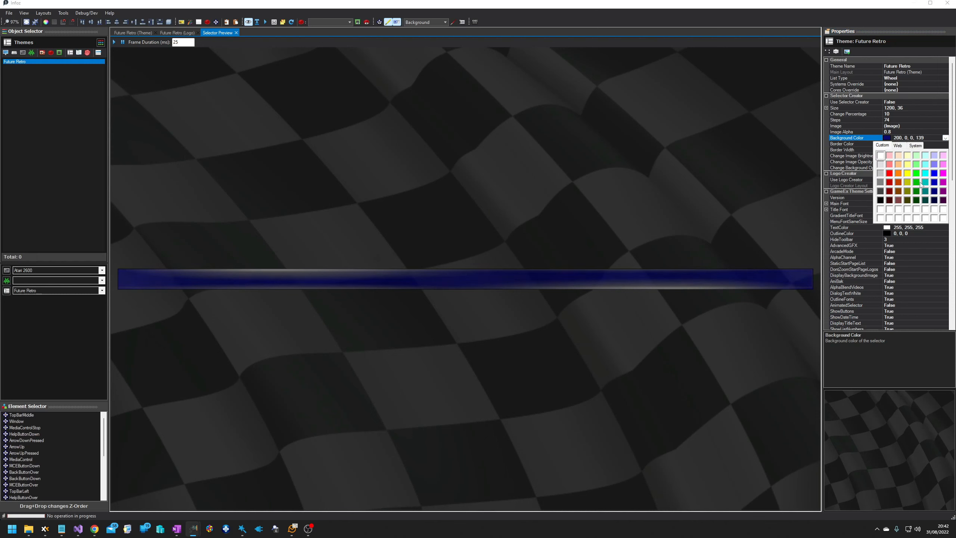
click(927, 174)
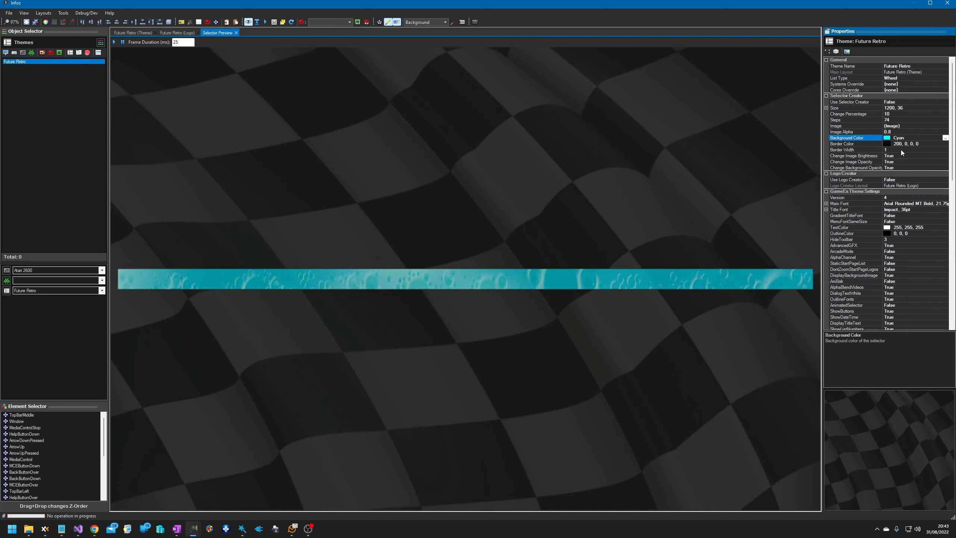
Set Use Selector Creator to True for the Future Retro theme.
click(57, 62)
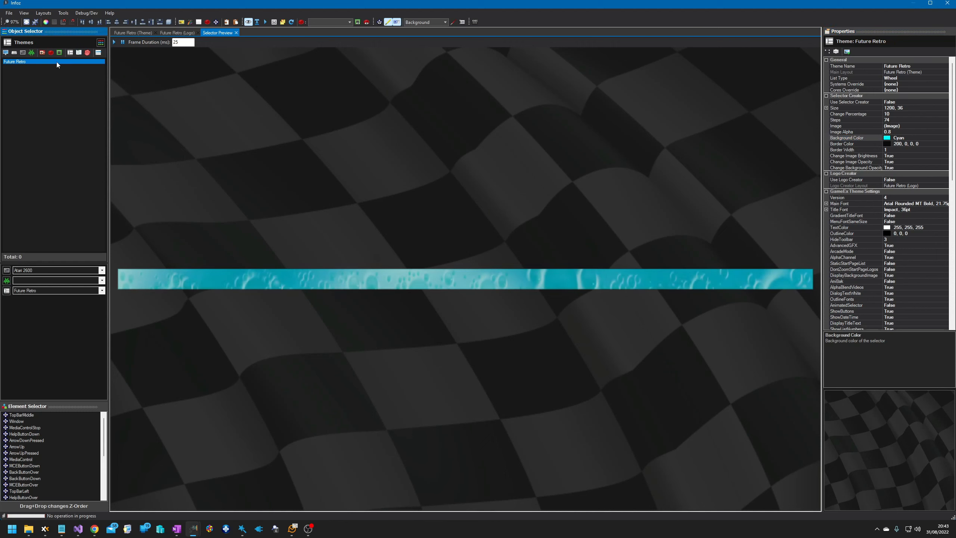
right_click(57, 61)
click(24, 93)
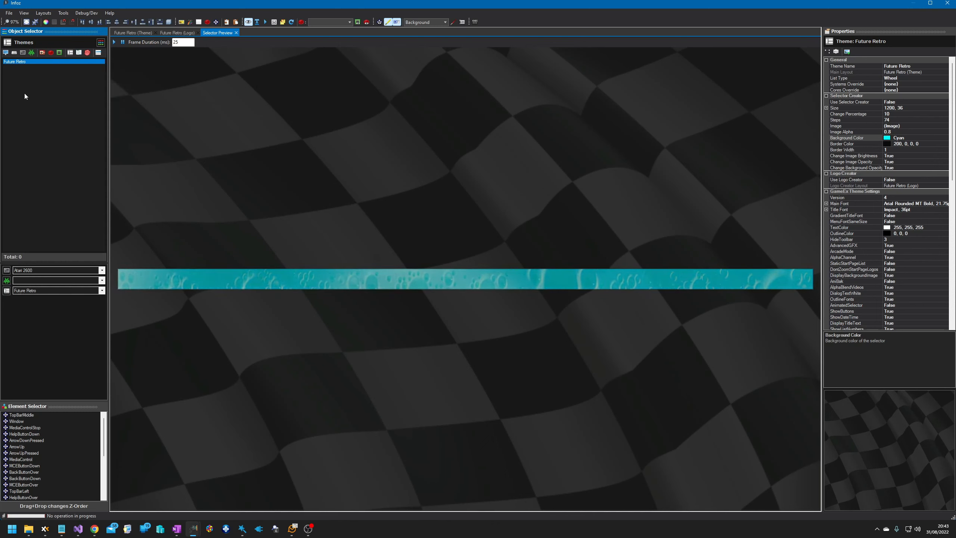
double_click(896, 102)
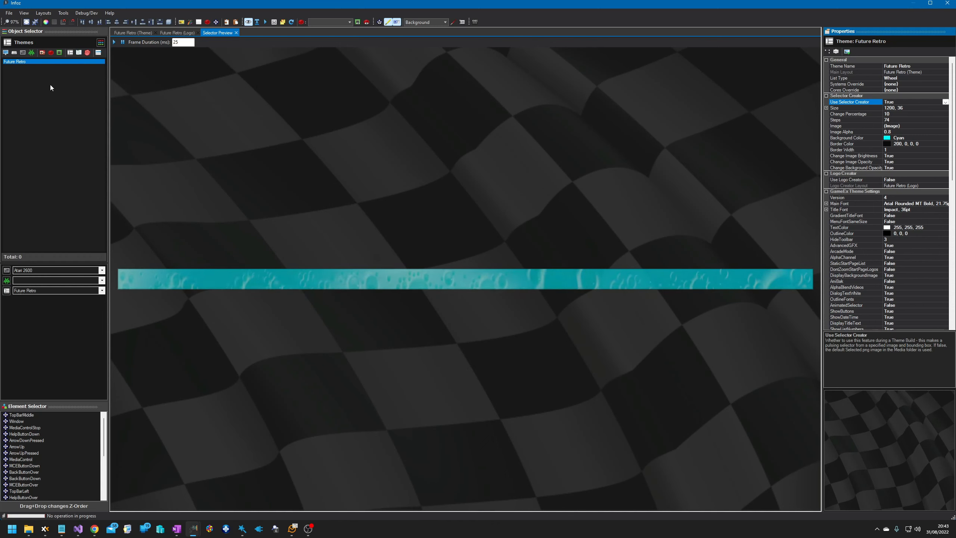
Build the Future Retro theme.
right_click(46, 62)
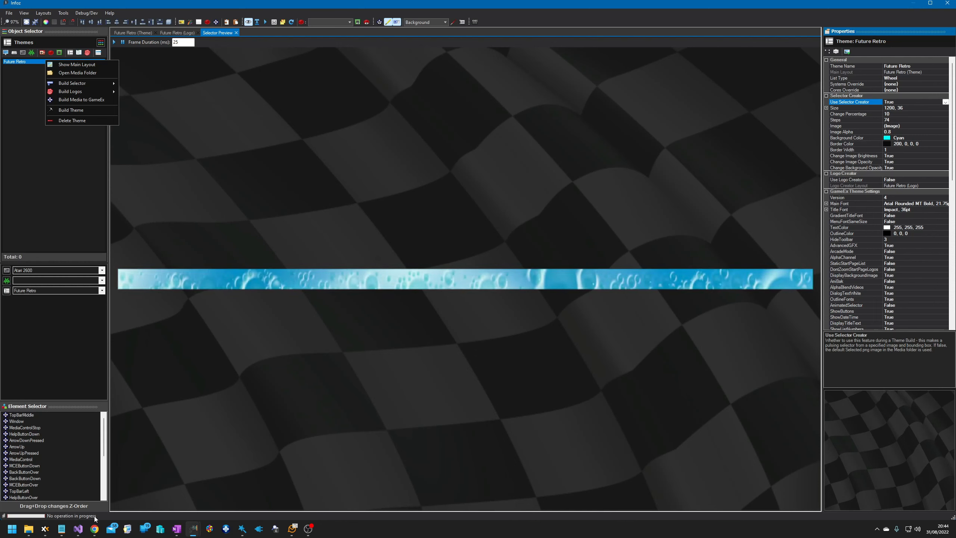
click(85, 111)
click(510, 277)
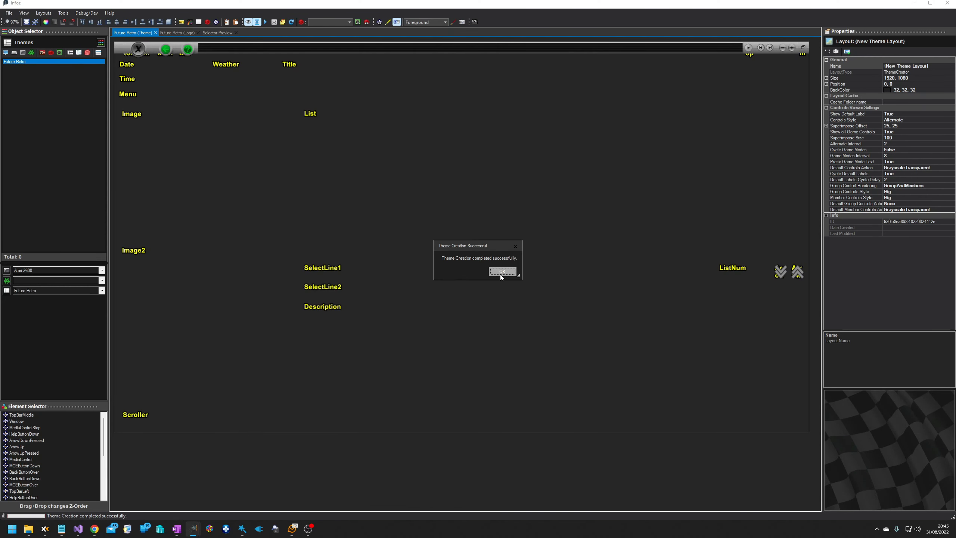
click(500, 272)
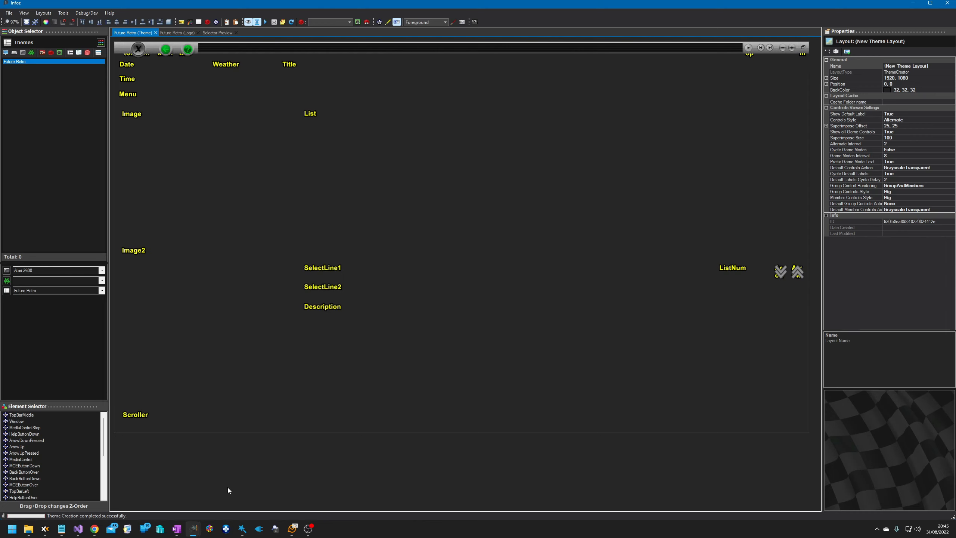
Switch to GameEx to view the built theme, and turn on the element outlines in the Infos theme layout.
click(226, 529)
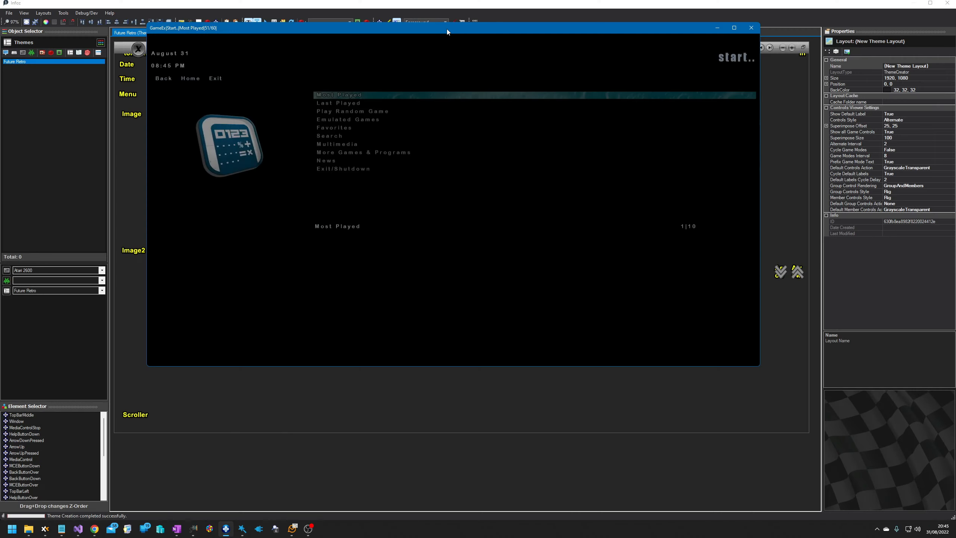
drag(447, 29, 526, 151)
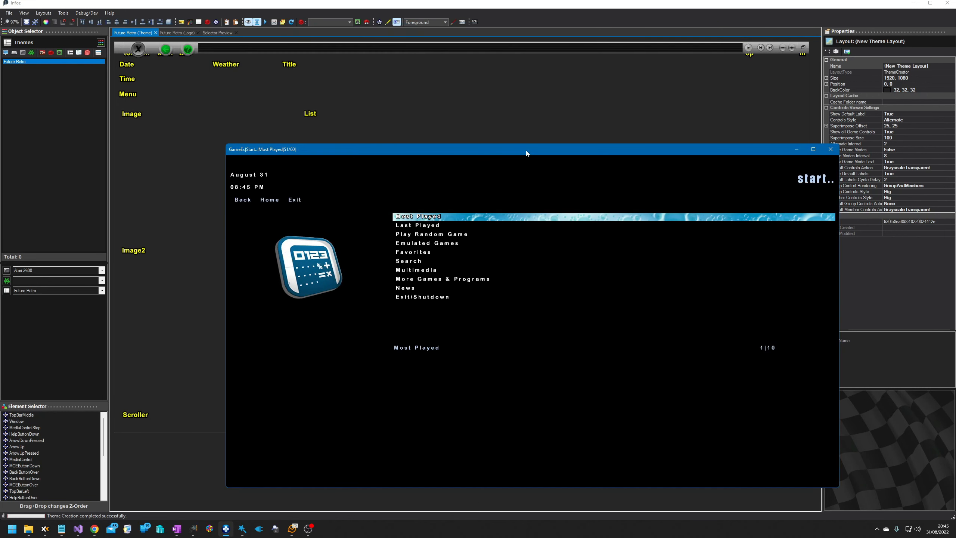
click(388, 23)
click(388, 23)
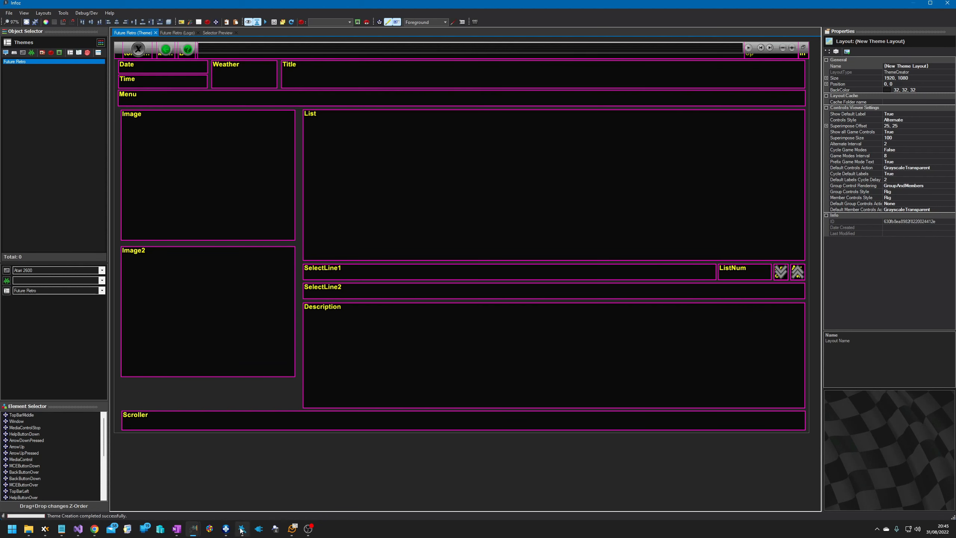
Switch to GameEx and open the Nintendo SNES game list under Emulated Games.
click(227, 531)
drag(411, 152, 481, 107)
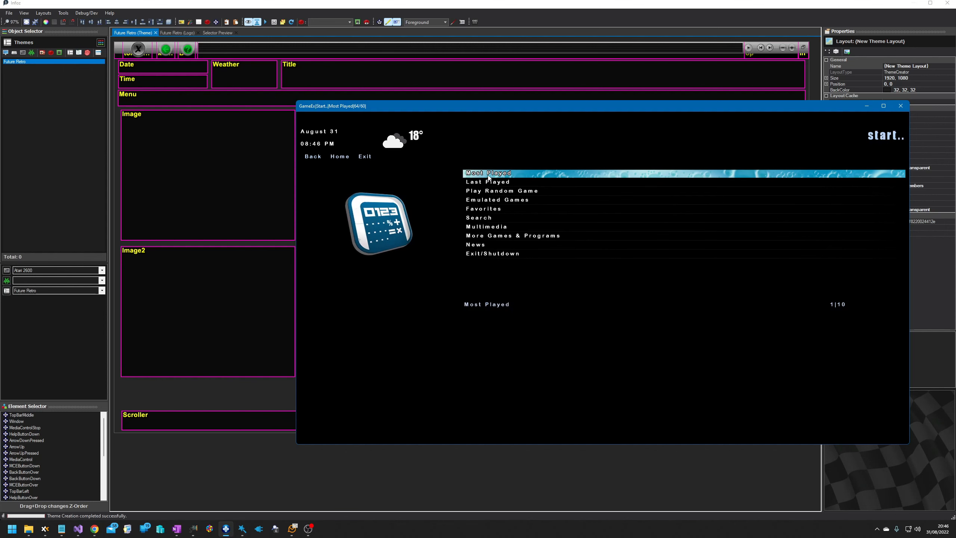
drag(355, 108, 437, 102)
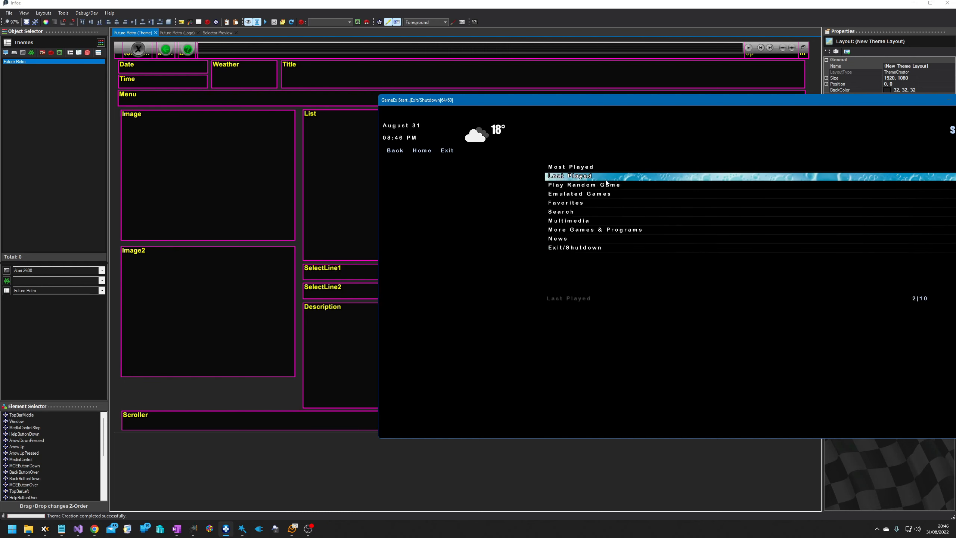
click(597, 193)
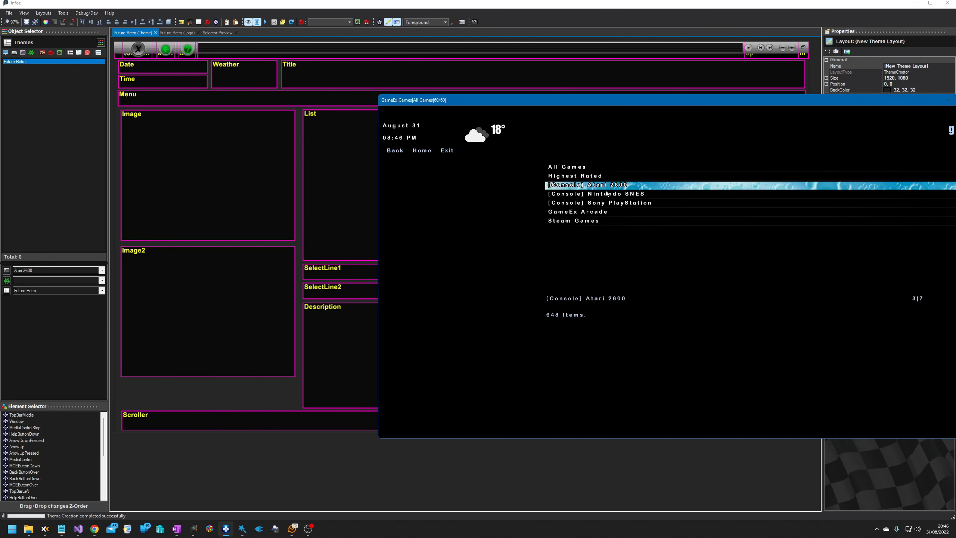
click(607, 191)
drag(708, 101, 458, 79)
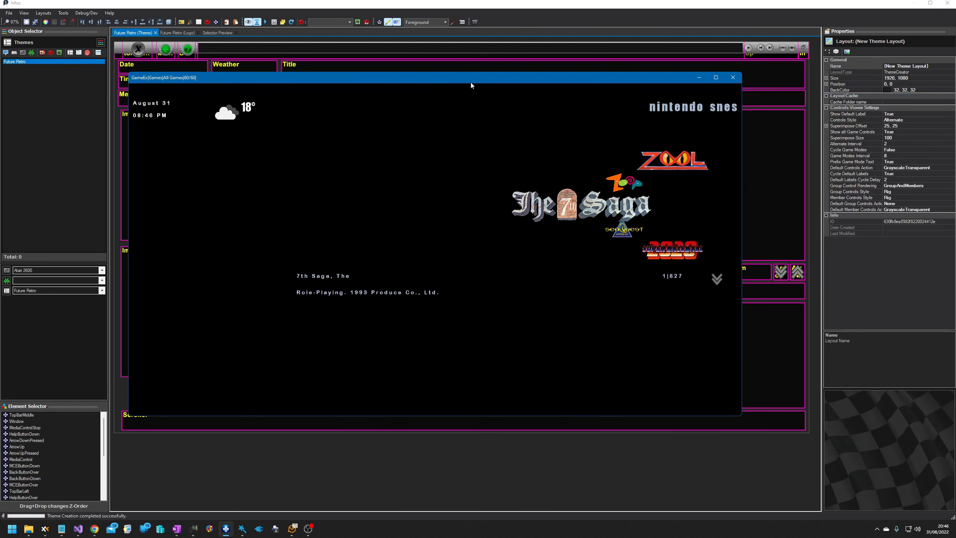
Browse forward and back through the Nintendo SNES game wheel to check the logos and artwork.
key(Down)
key(Down)
key(Down)
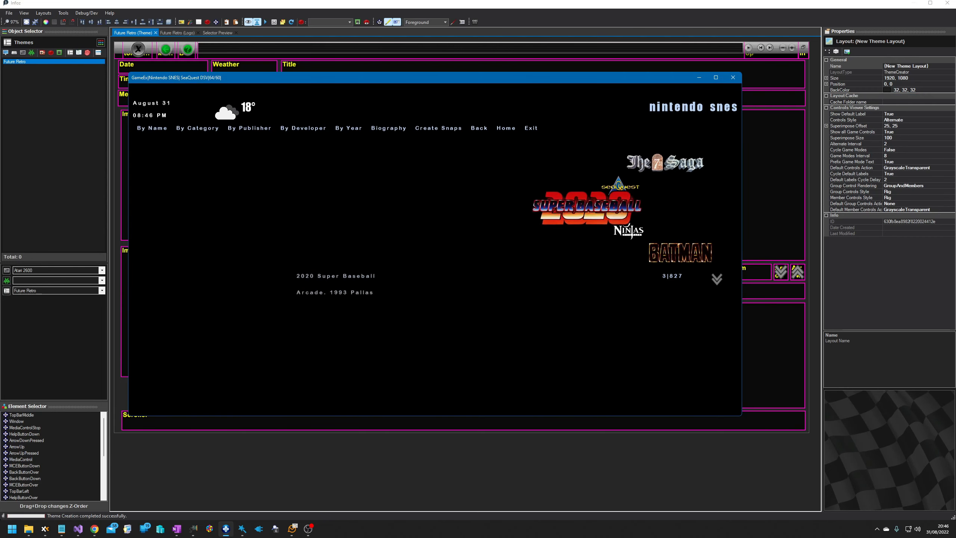
key(Down)
key(Down)
key(Down)
key(Down)
key(Down)
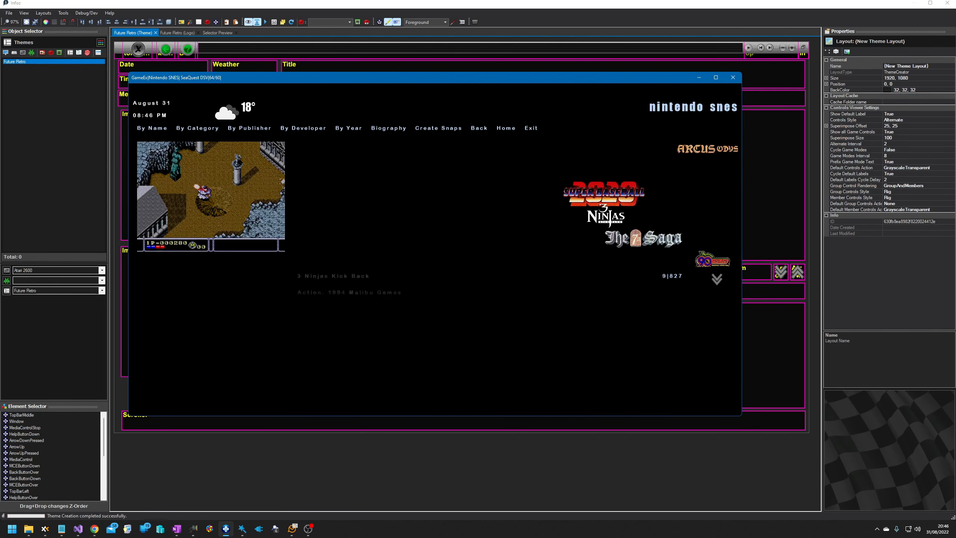
key(Up)
key(Up)
key(Up)
key(Up)
key(Up)
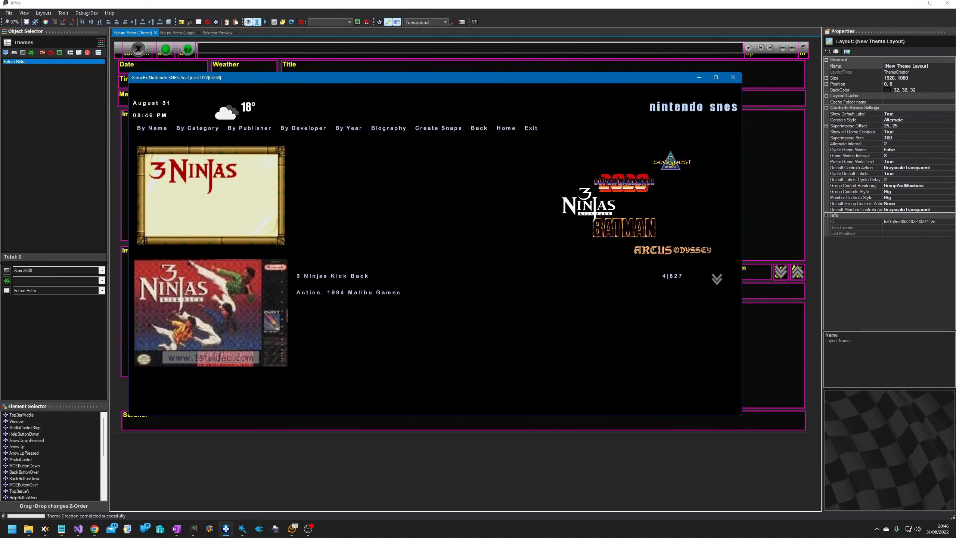
click(610, 185)
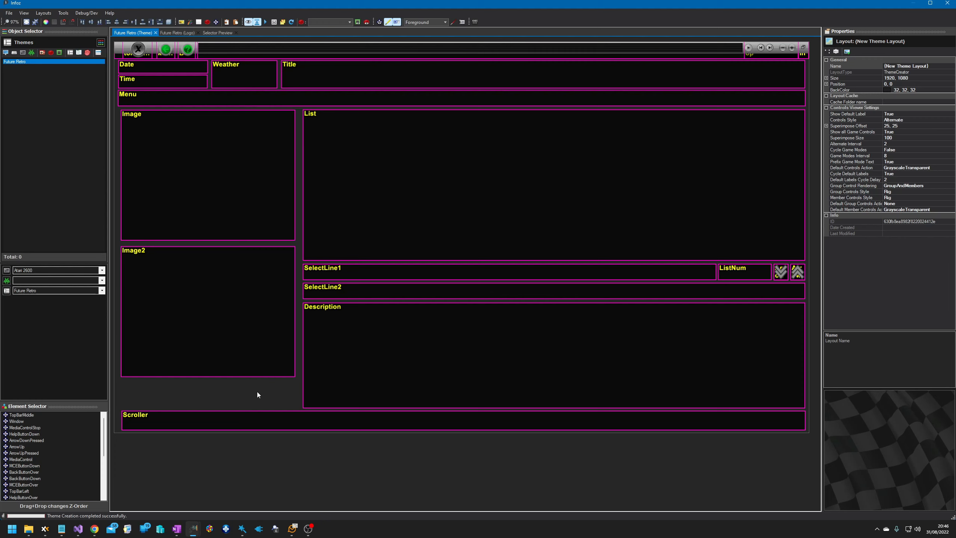
scroll(61, 470, down, 5)
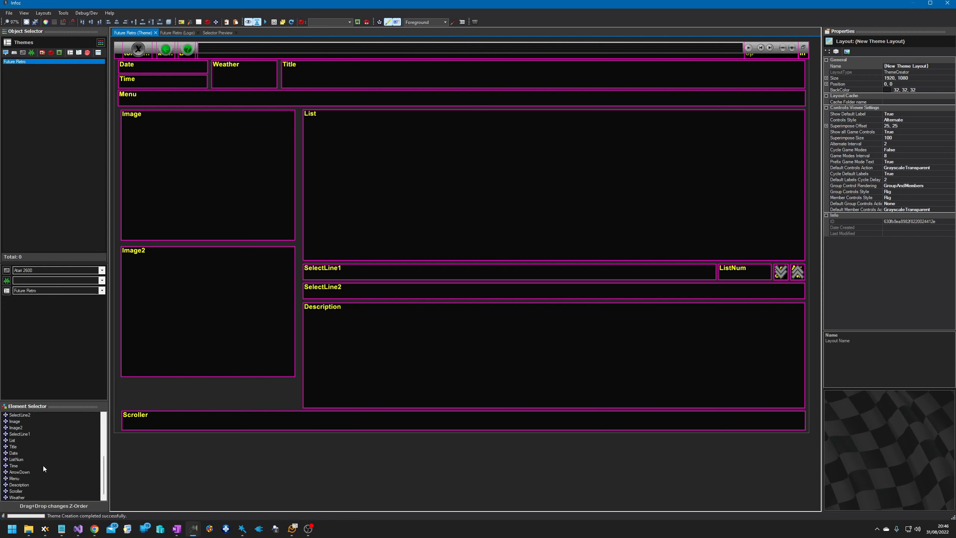
scroll(53, 452, up, 10)
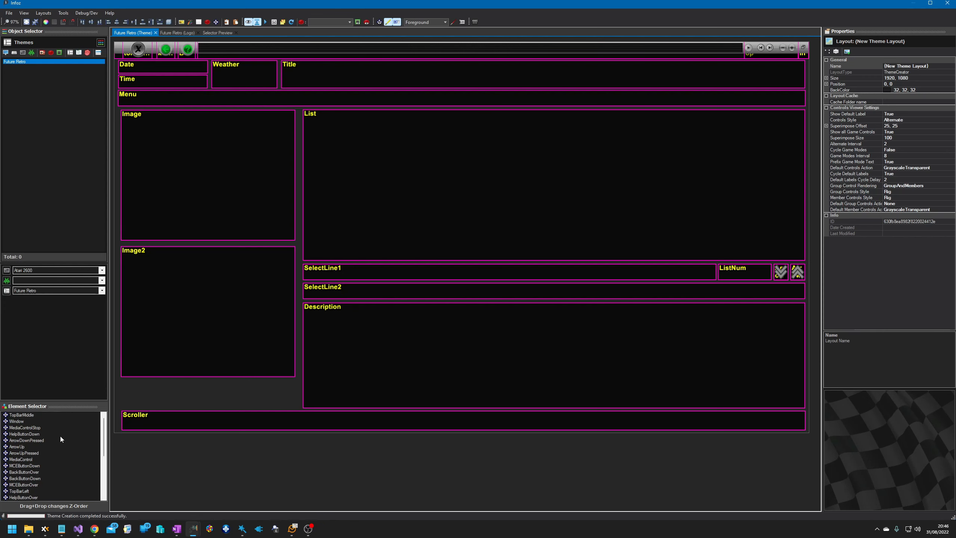
scroll(30, 463, down, 5)
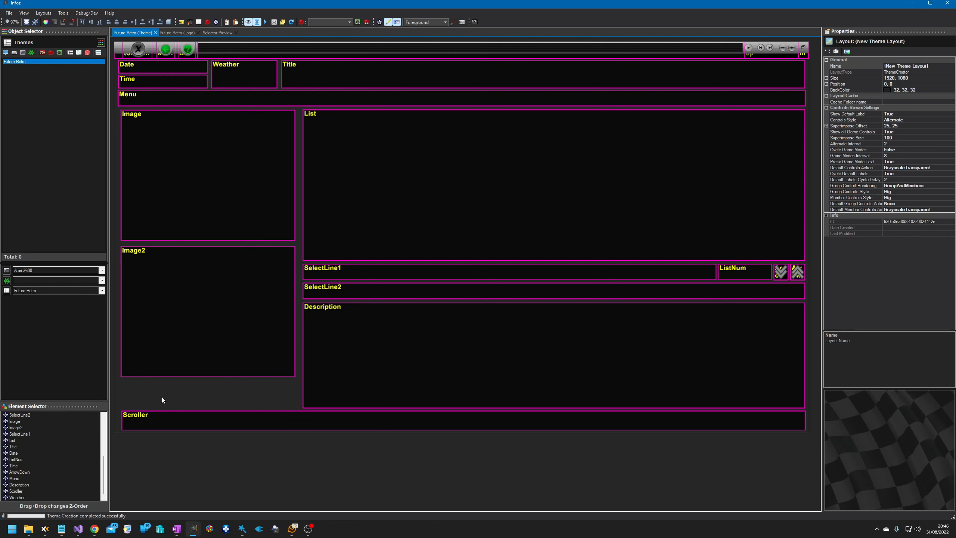
scroll(22, 451, up, 5)
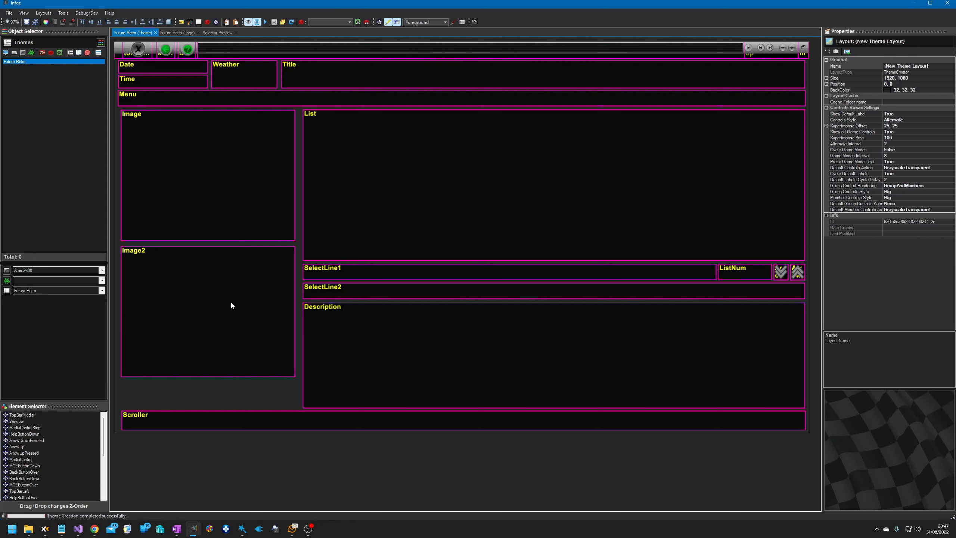
Add an image element to the theme layout and name it BG.
right_click(275, 385)
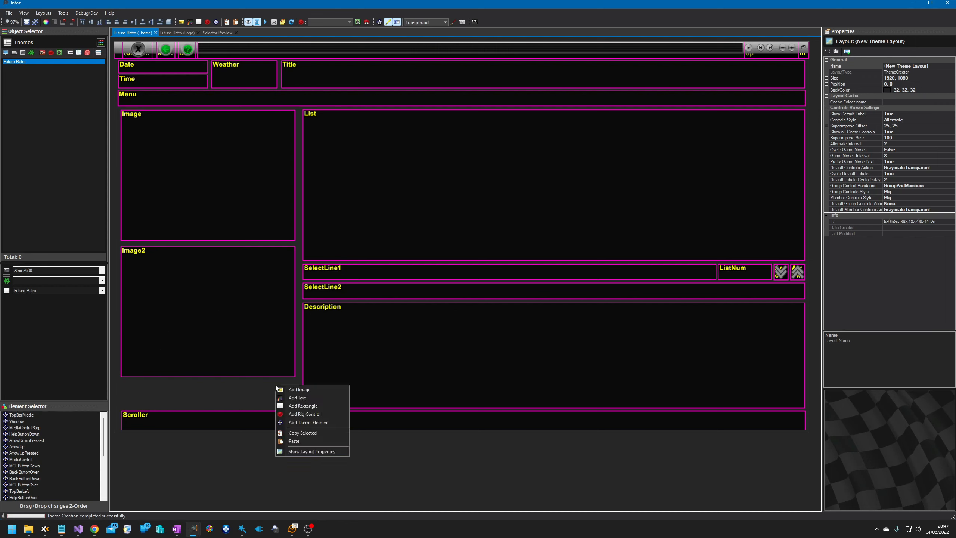
click(291, 390)
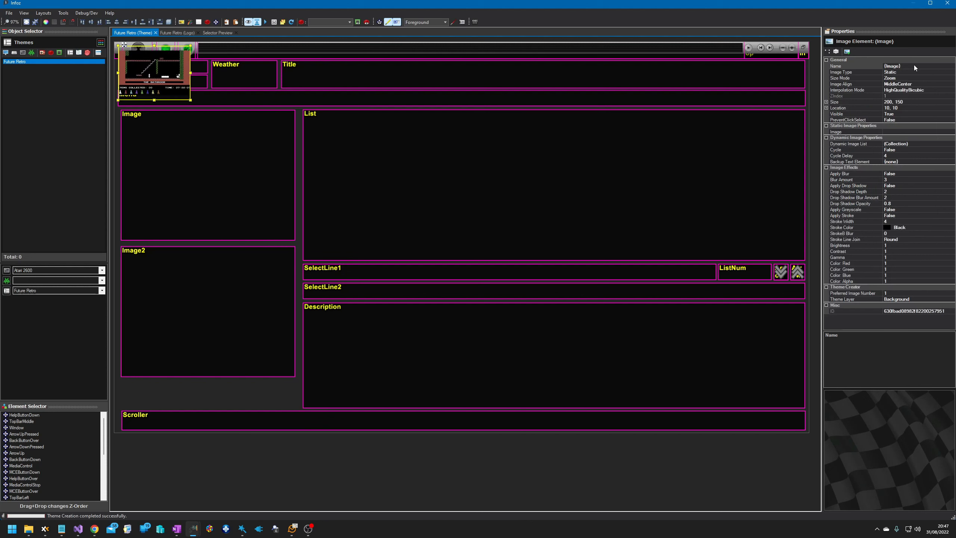
click(838, 66)
text(BG)
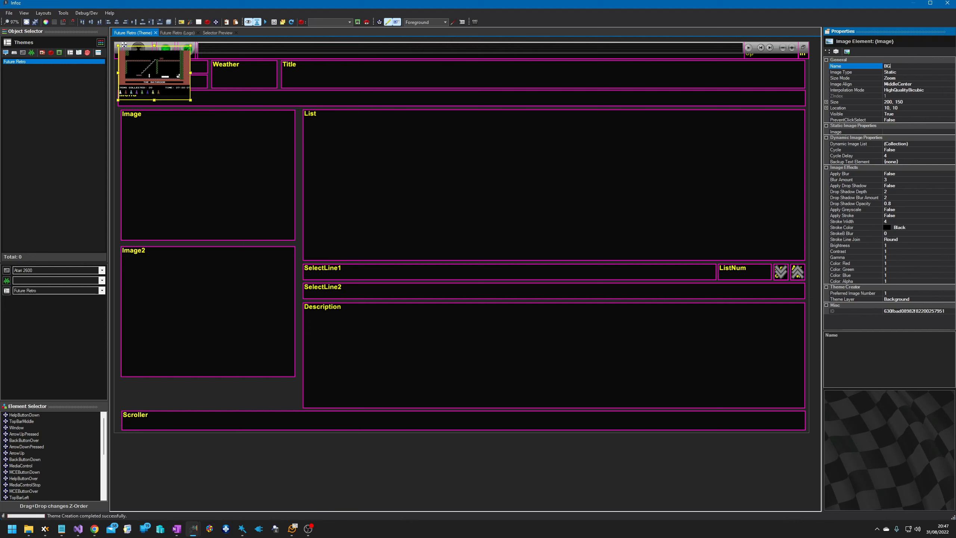
click(821, 219)
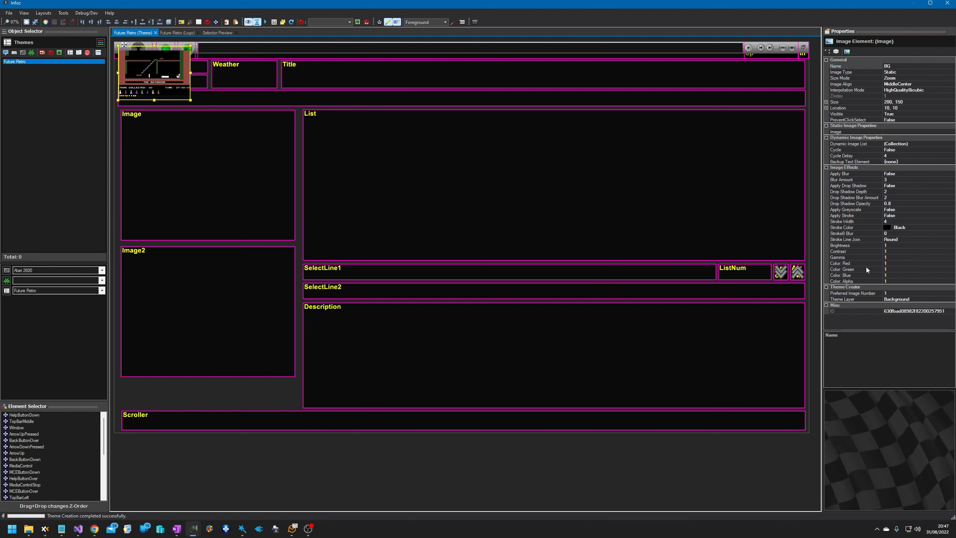
Move the BG element to the start of the Z-order so it sits behind all other elements.
scroll(47, 478, down, 5)
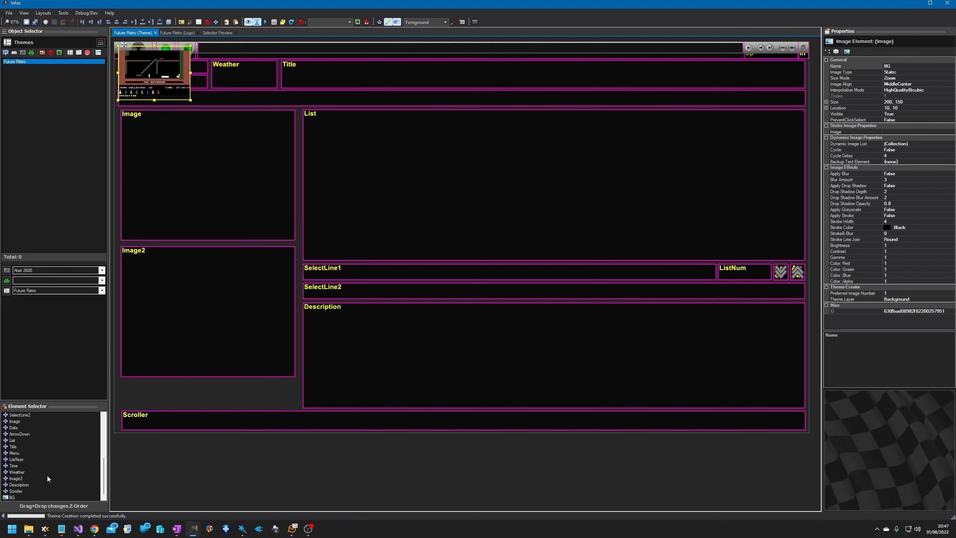
click(8, 498)
drag(8, 499, 31, 428)
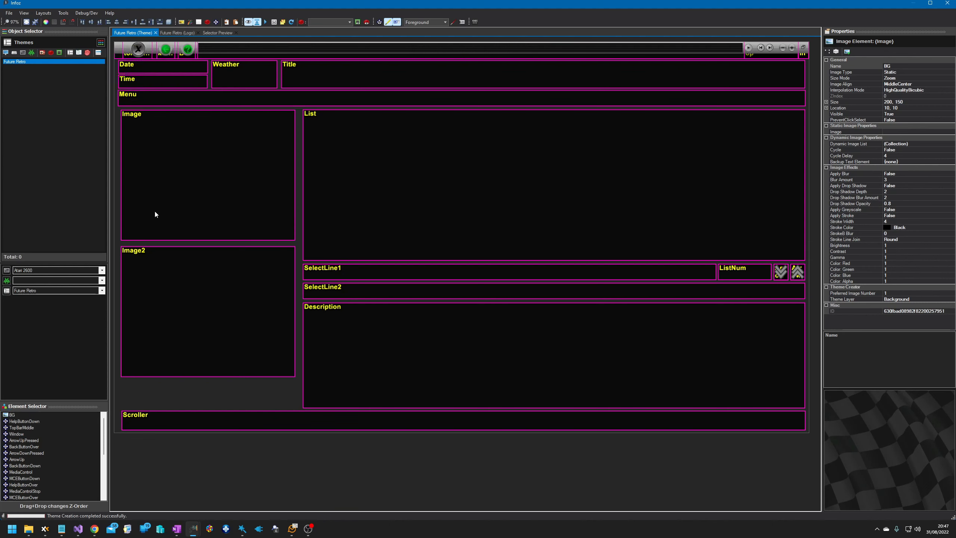
Set the BG image element's size to 1920, 1080 and its location to 0, 0.
click(11, 415)
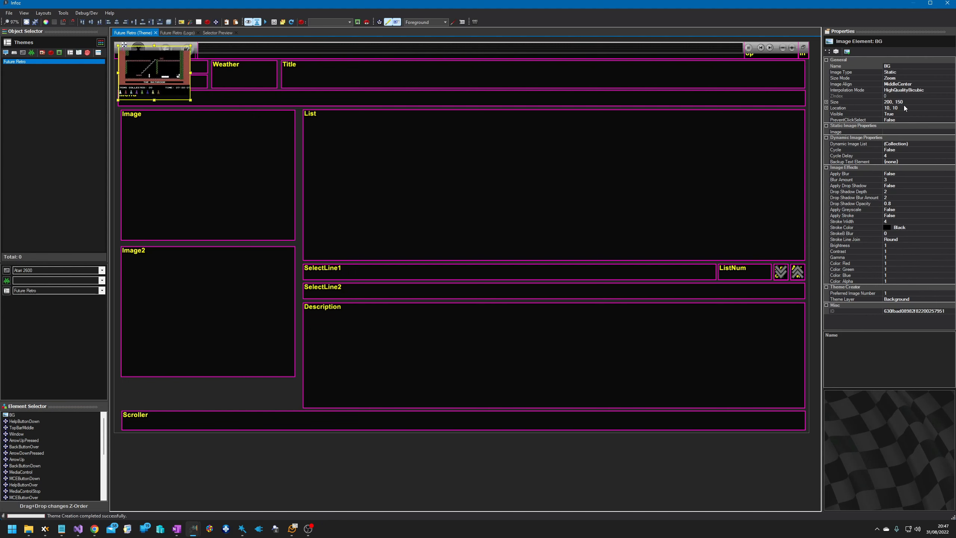
click(865, 101)
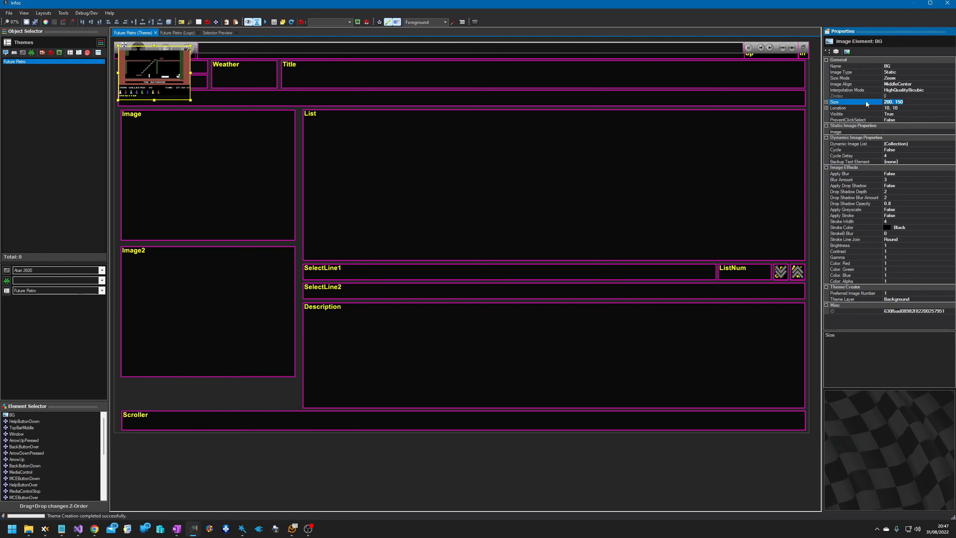
text(1920,1080)
key(Return)
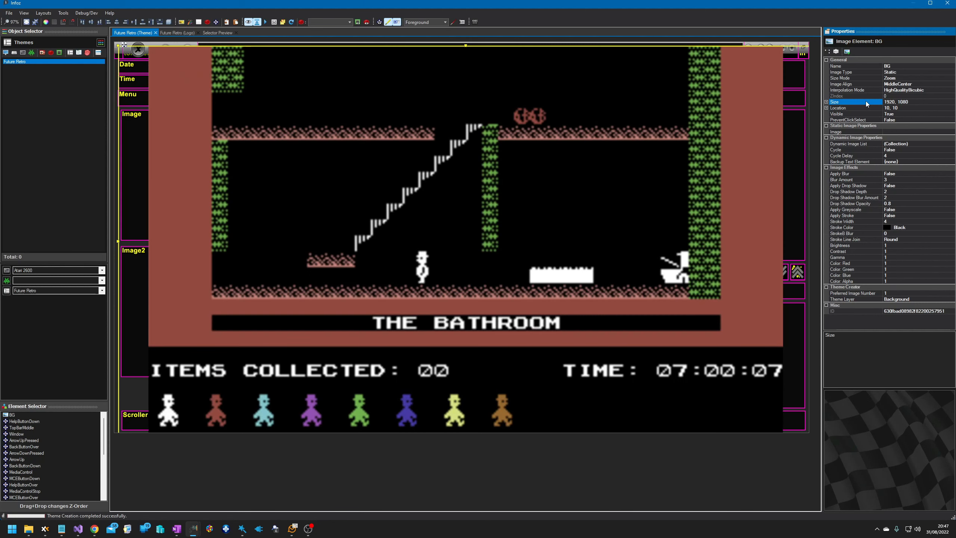
click(906, 109)
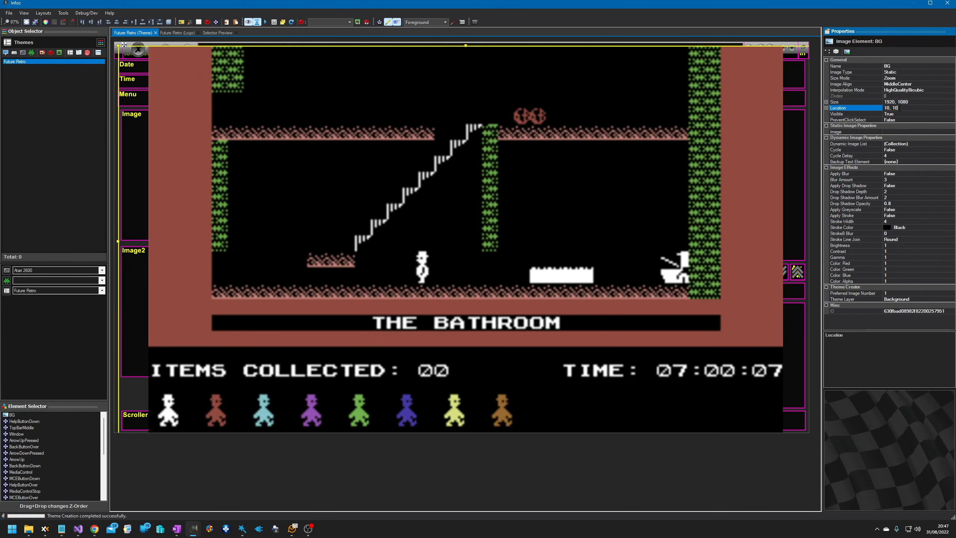
text(0,0)
key(Return)
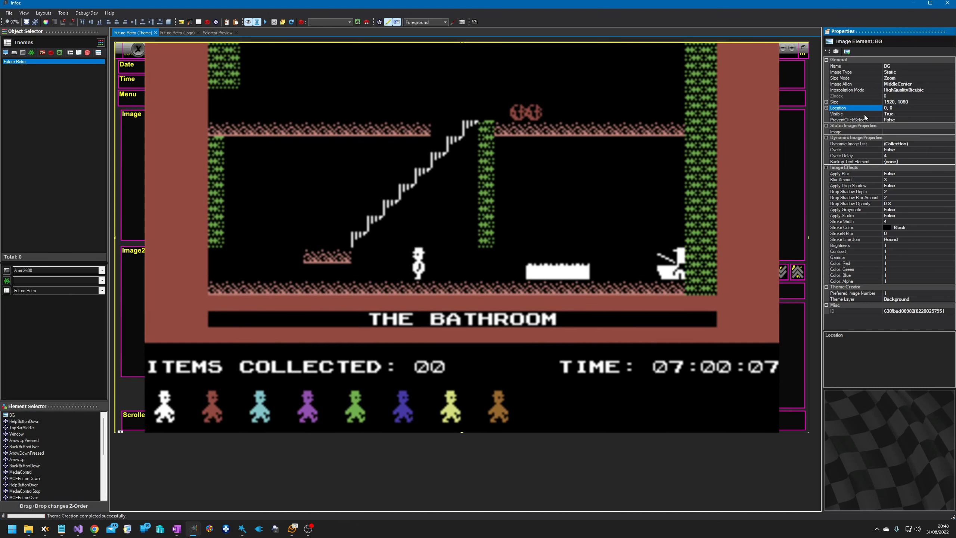
Keep the BG element's image type Static and set its size mode to StretchImage.
click(913, 74)
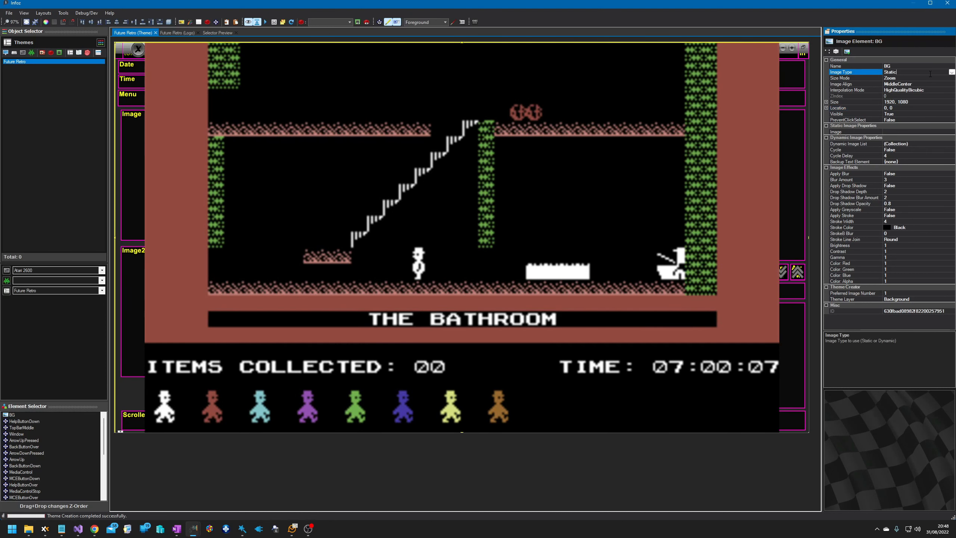
click(951, 73)
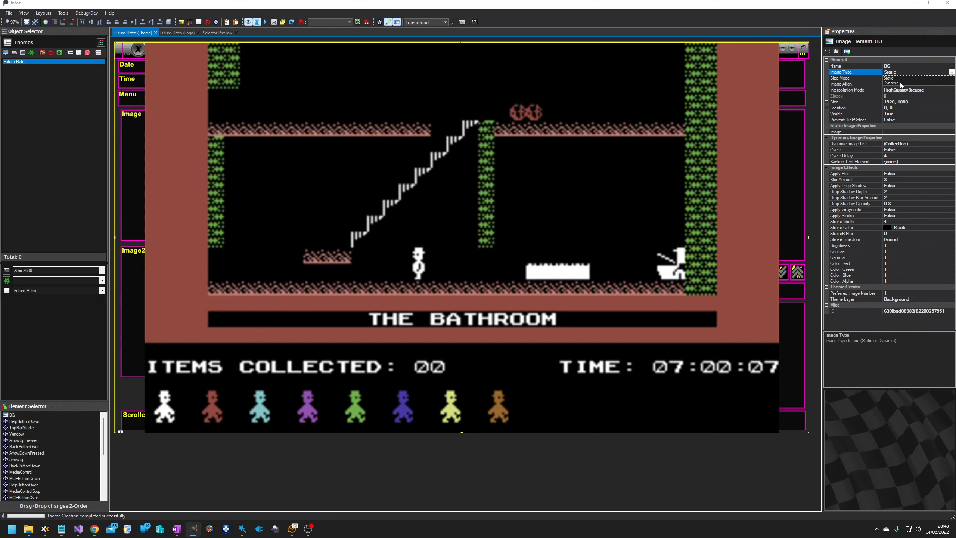
click(950, 75)
click(923, 78)
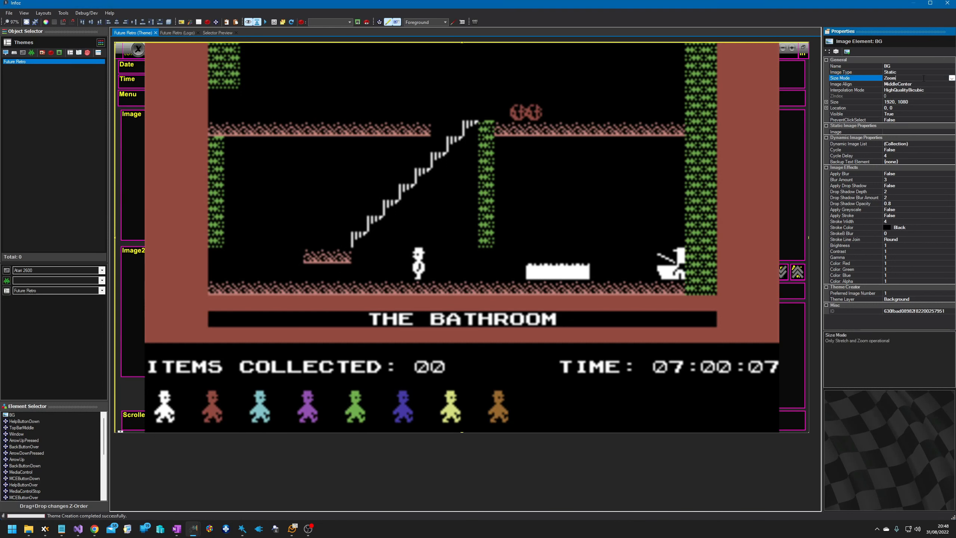
click(951, 78)
click(913, 89)
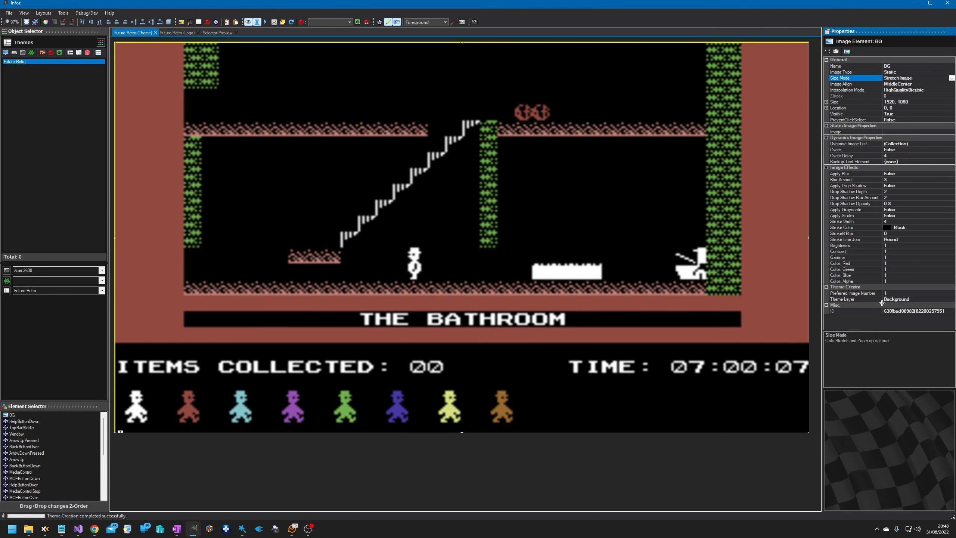
Load BG.jpg from the ThemeImages folder as the BG element's static image.
click(925, 133)
click(952, 133)
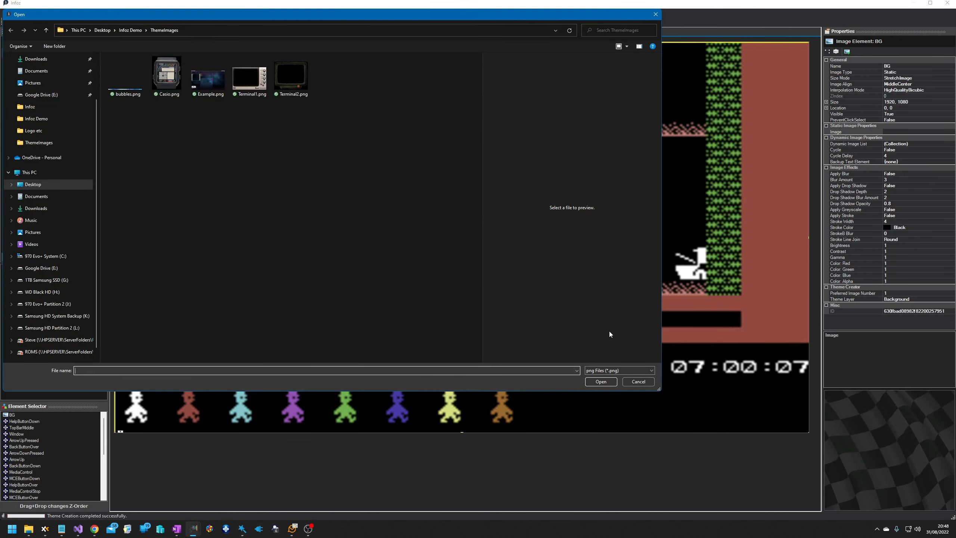
click(617, 370)
click(603, 384)
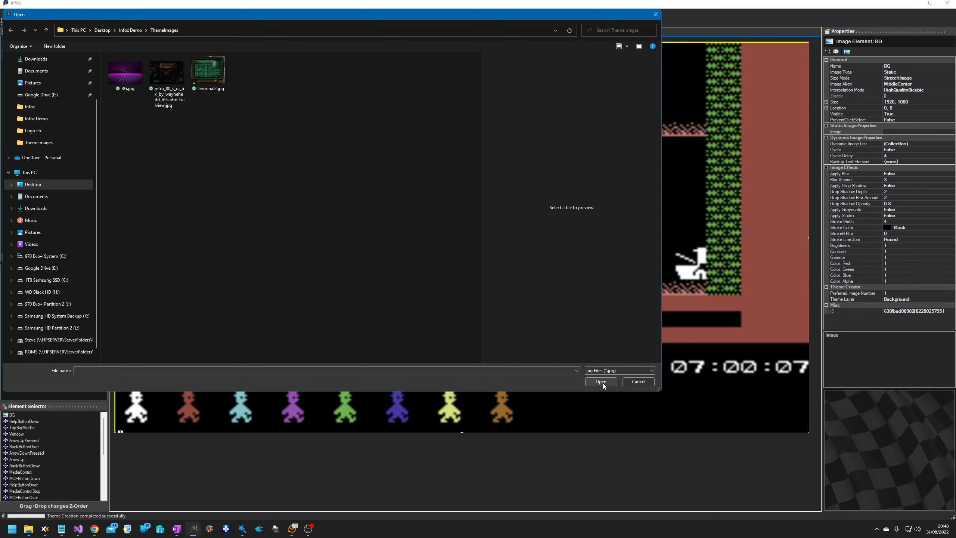
double_click(133, 78)
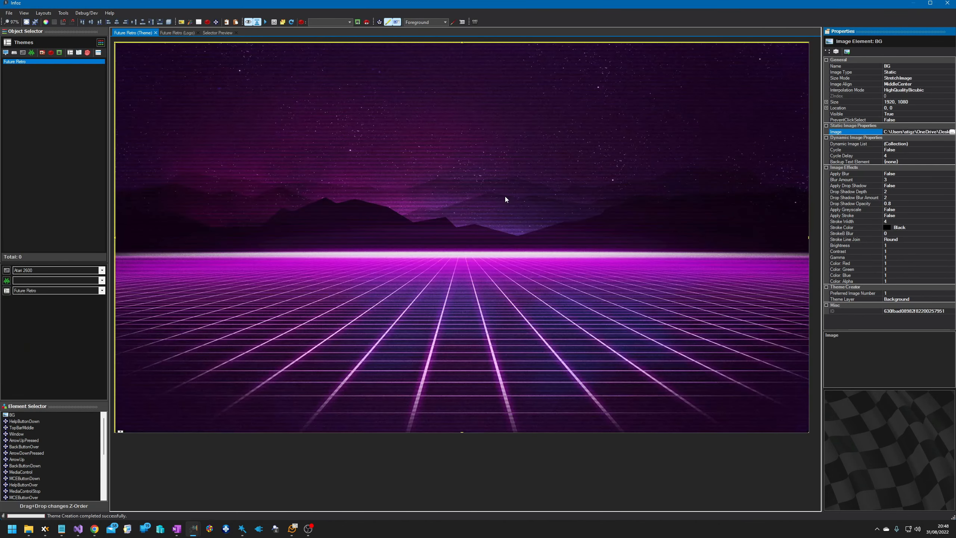
click(581, 452)
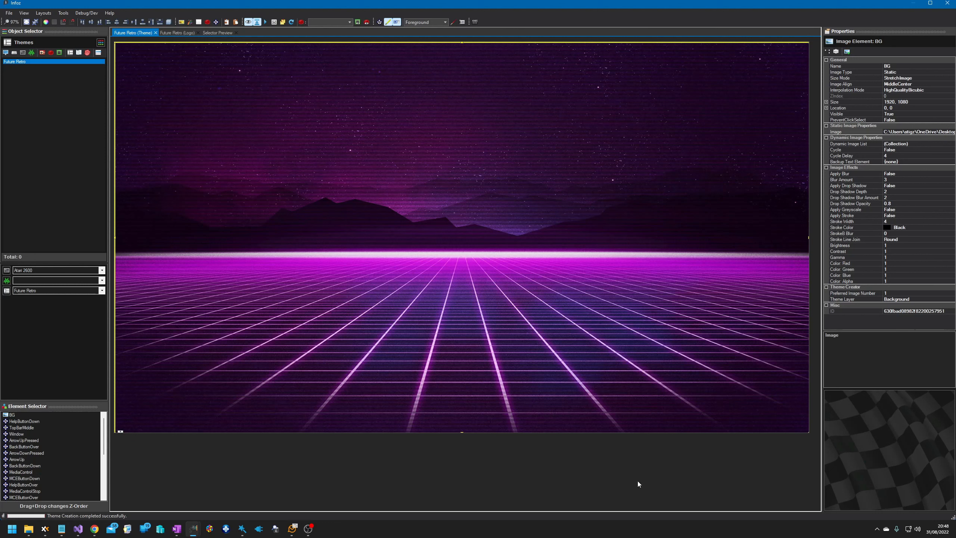
Set the BG element's PreventClickSelect property to True, then deselect the element.
click(733, 216)
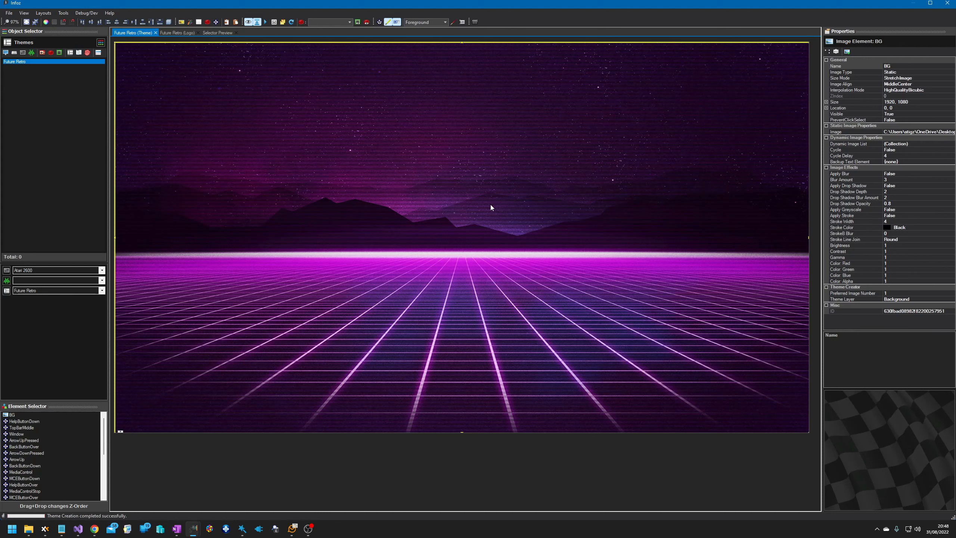
click(931, 120)
click(952, 120)
click(907, 126)
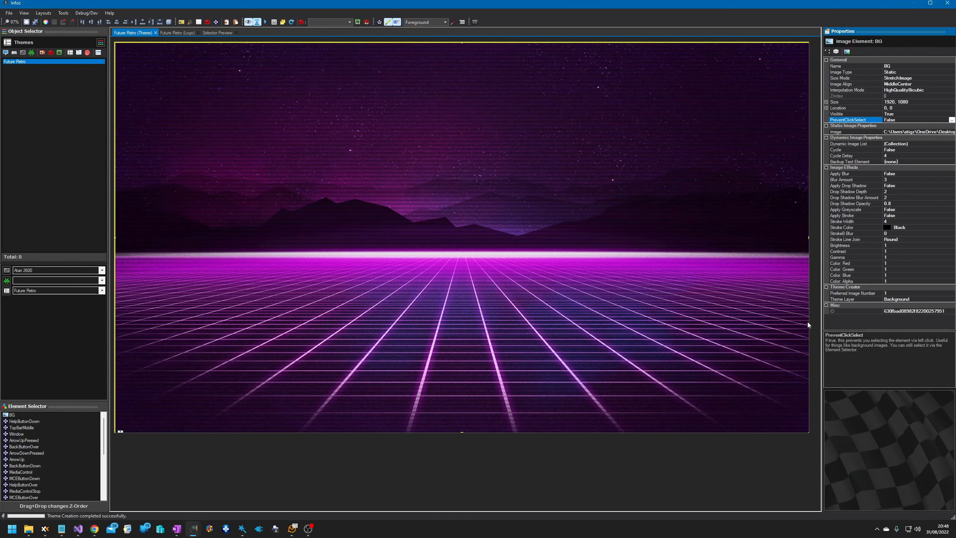
click(564, 466)
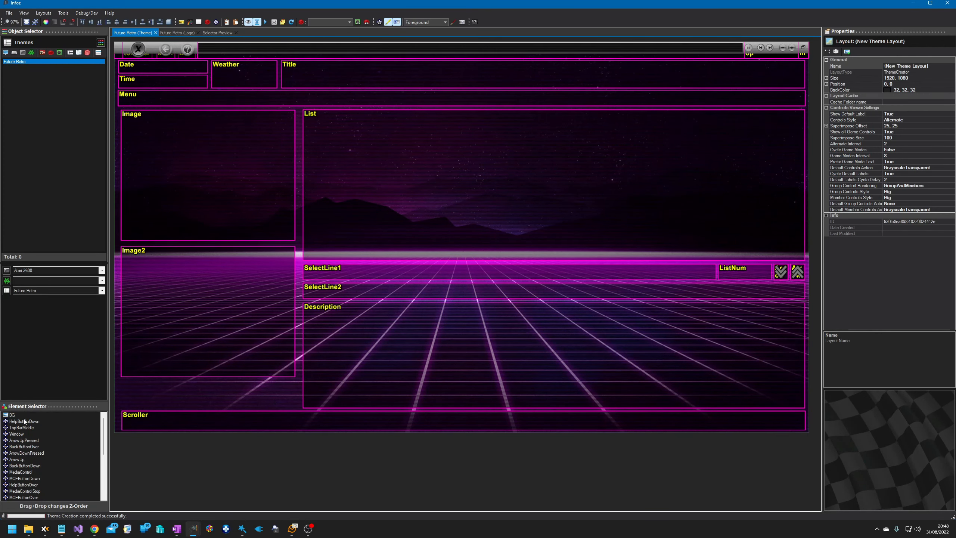
Test selecting the BG element by name versus on the canvas, and check its theme layer.
click(13, 415)
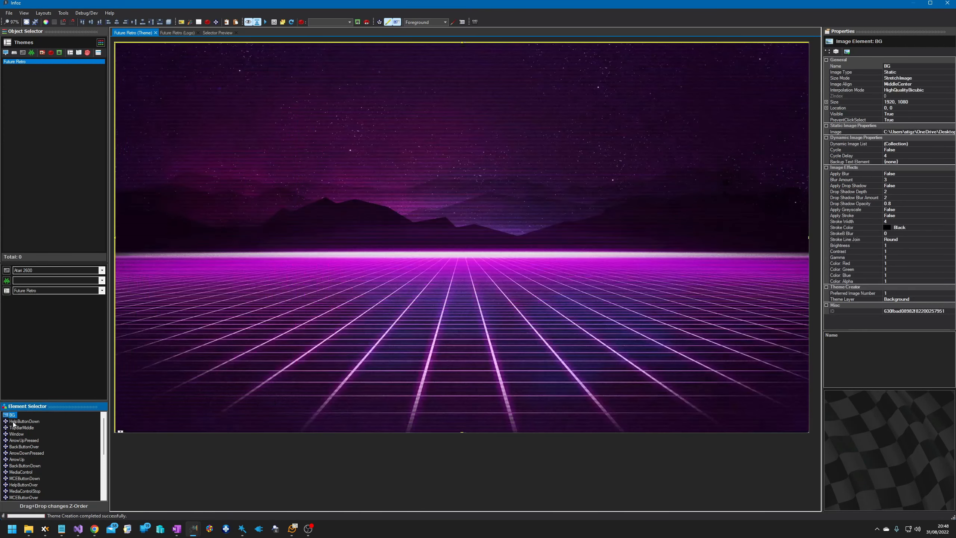
click(249, 466)
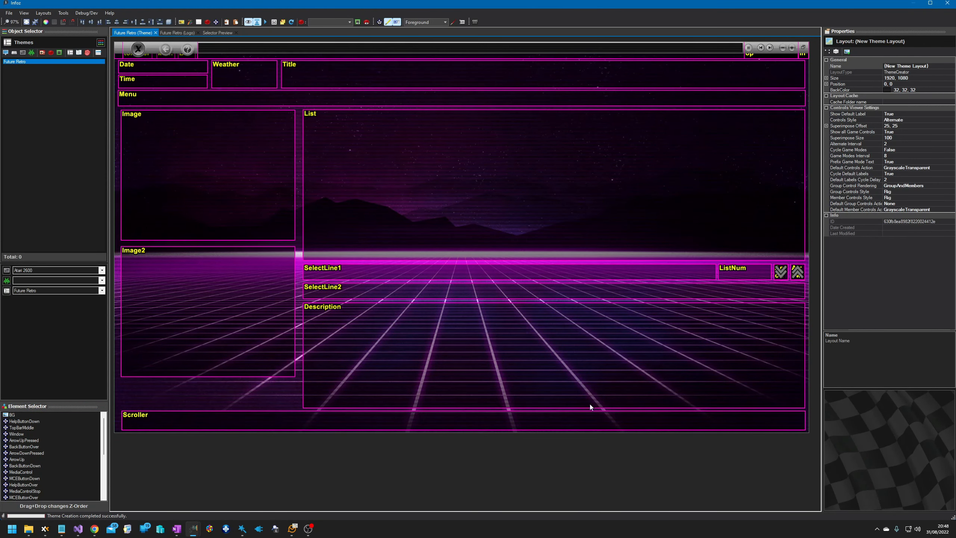
click(12, 415)
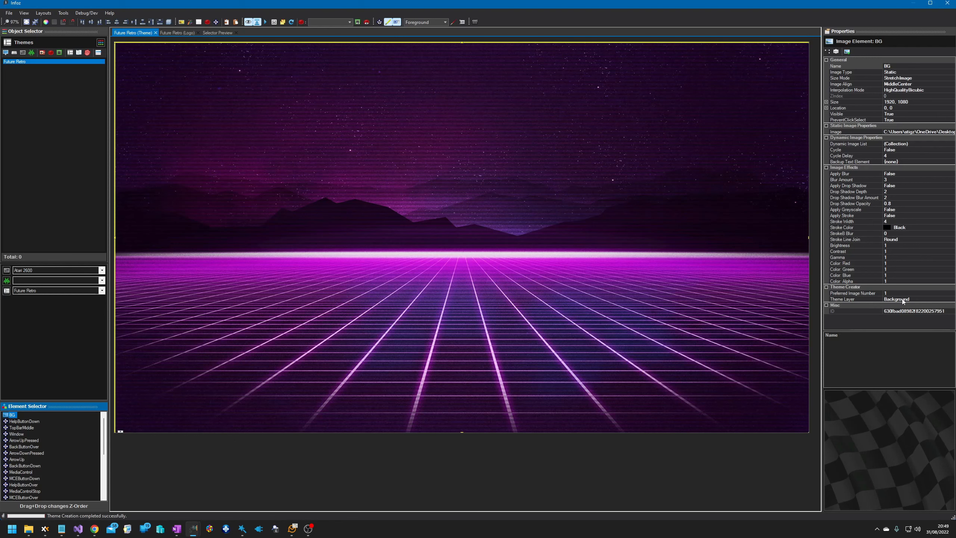
click(586, 382)
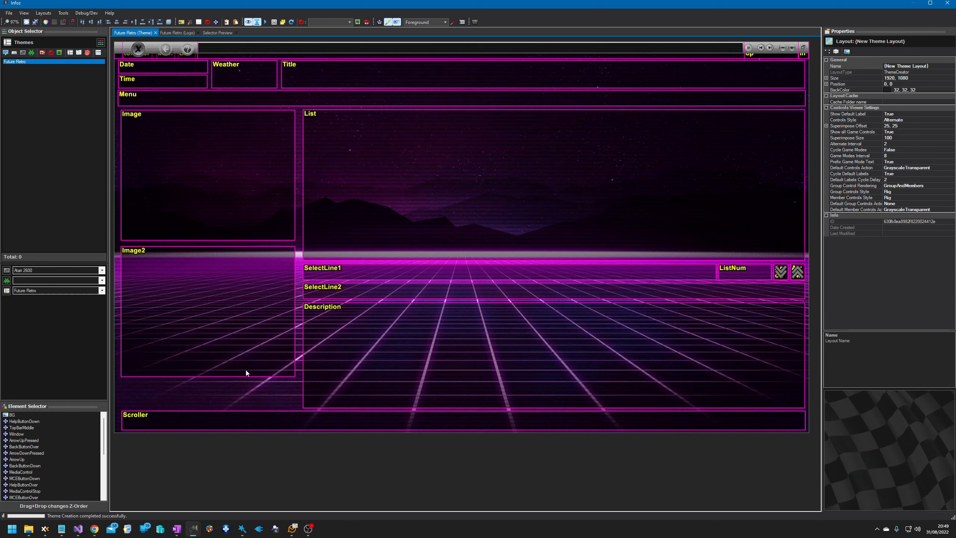
Add a second image element, place it at about 6, 149 and name it Embelishment.
right_click(251, 392)
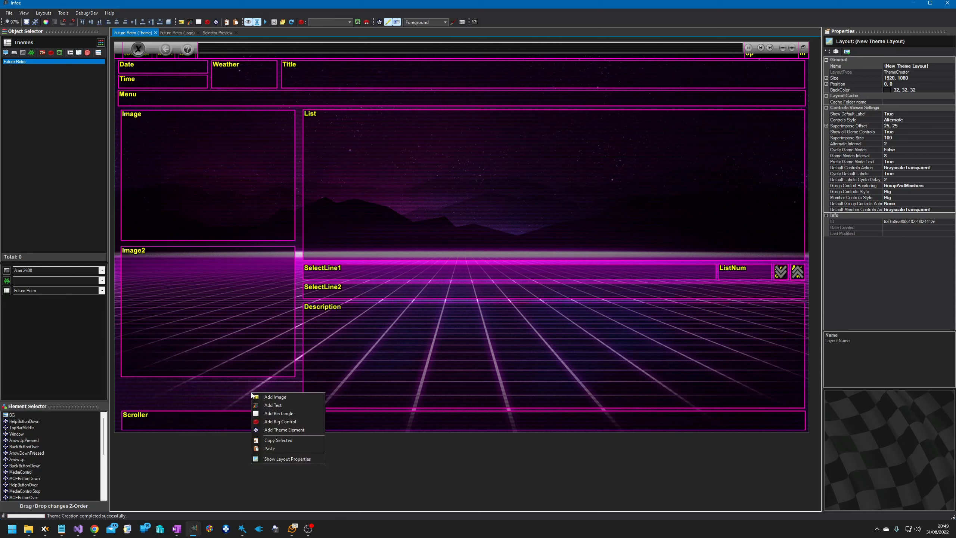
click(269, 399)
drag(125, 45, 123, 95)
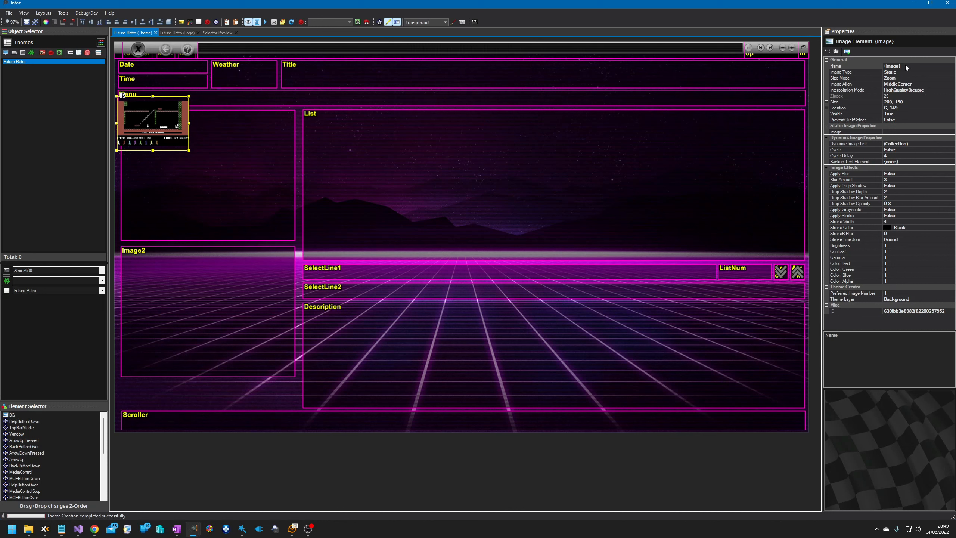
click(868, 65)
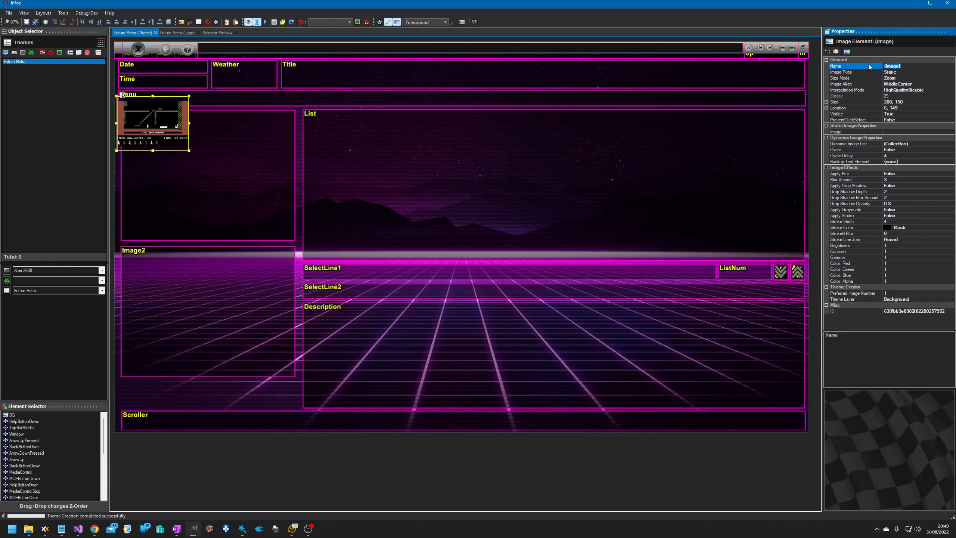
text(Embelishment)
Load Casio.png from the ThemeImages folder as the Embelishment element's static image.
click(925, 144)
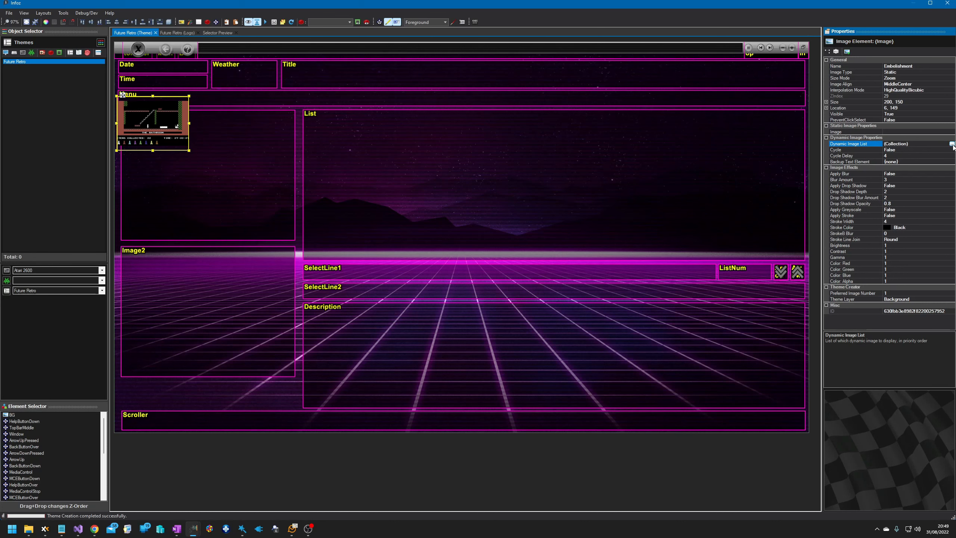
click(935, 132)
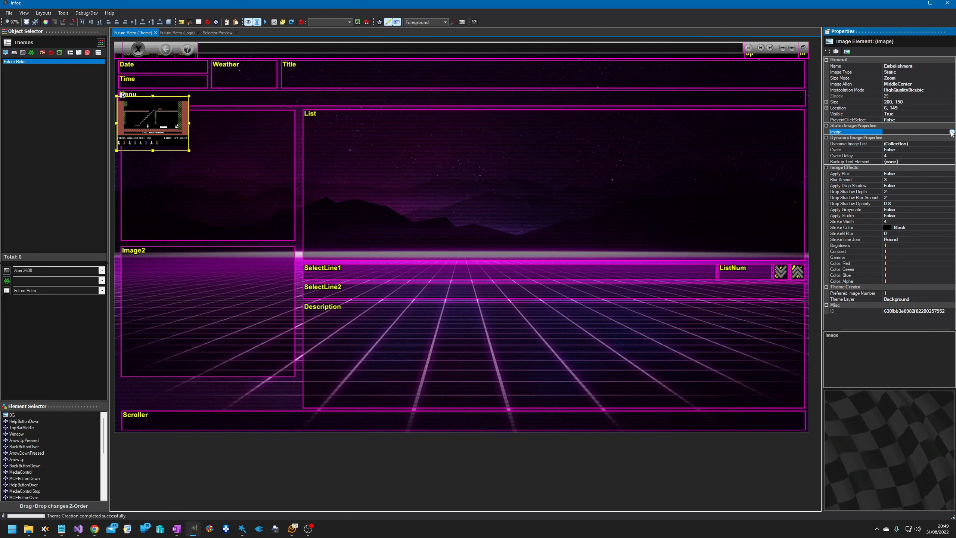
click(951, 131)
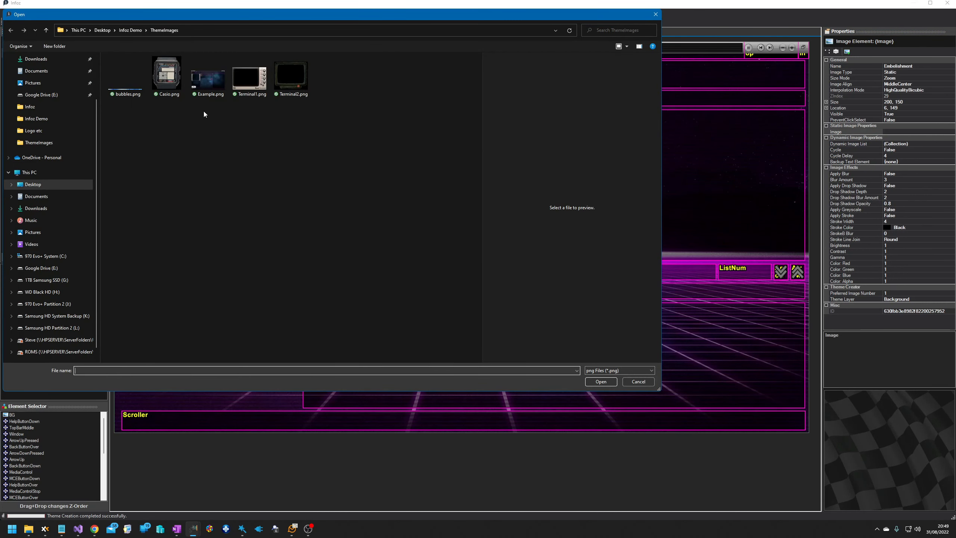
click(130, 29)
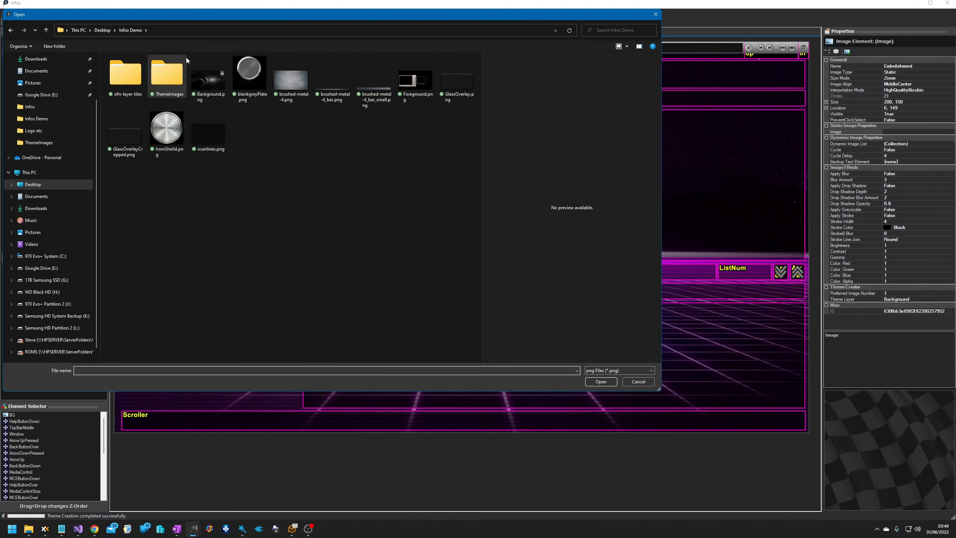
double_click(167, 81)
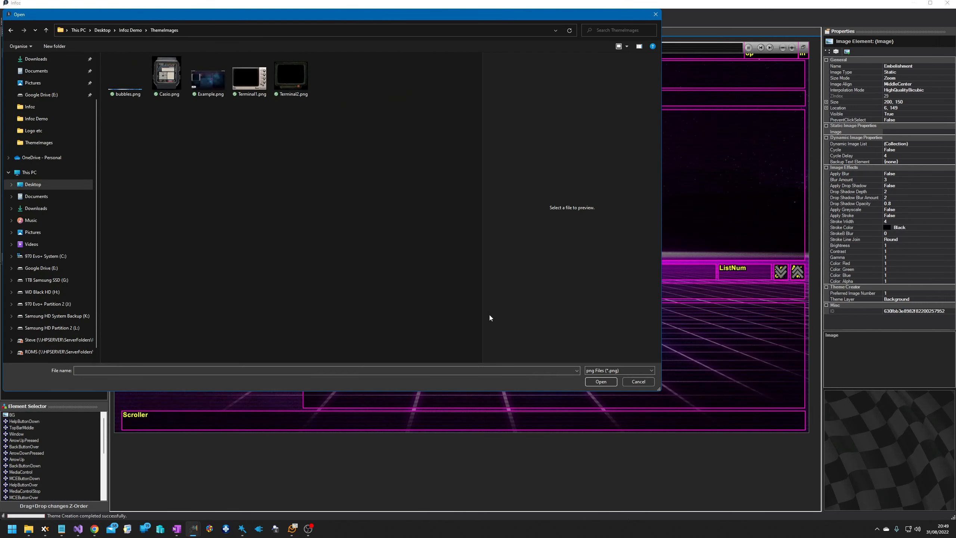
double_click(166, 75)
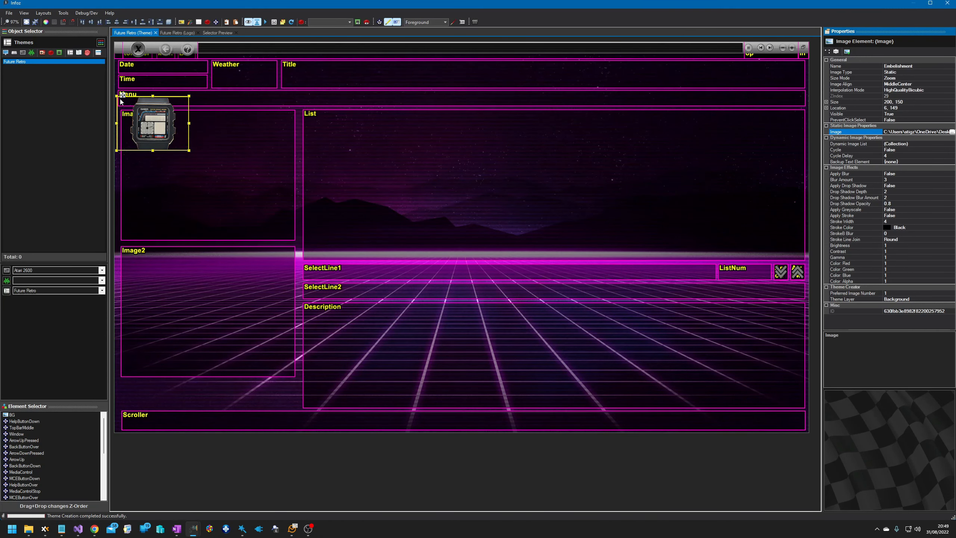
Move the Embelishment watch image to about 0, 166 and set its theme layer to Foreground.
drag(122, 96, 120, 101)
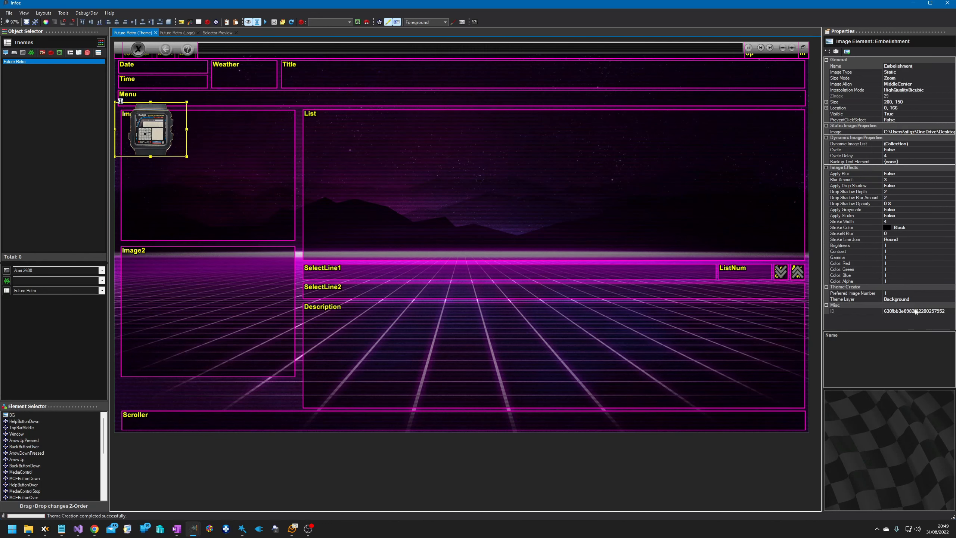
click(918, 299)
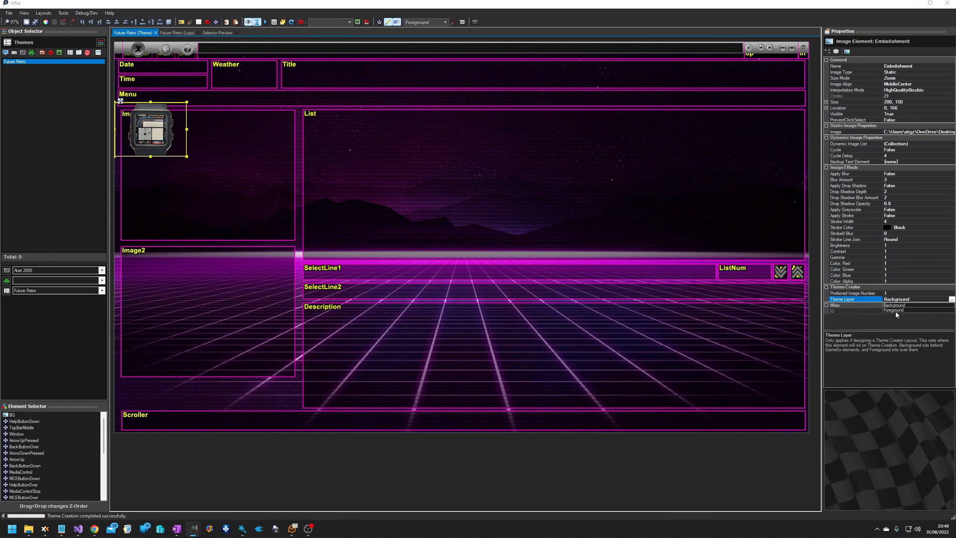
click(896, 310)
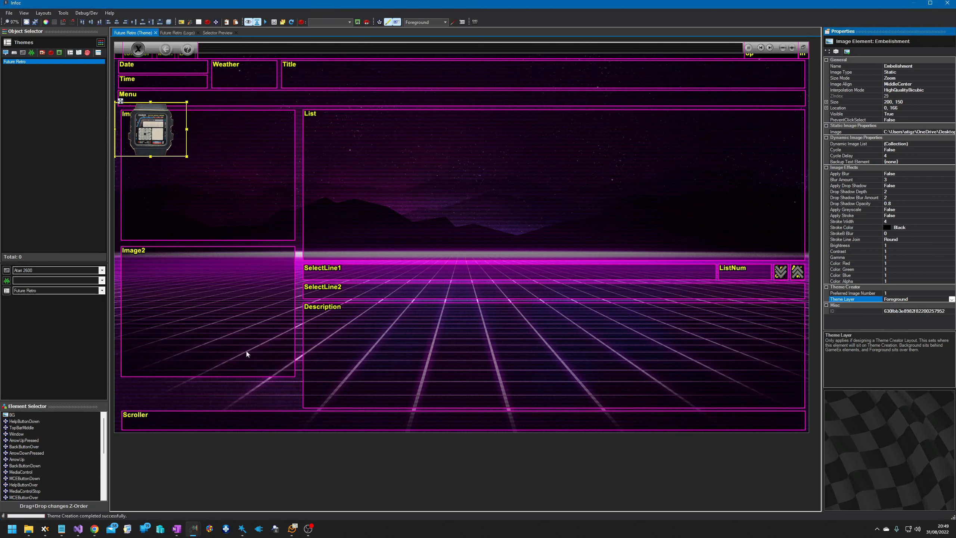
click(282, 453)
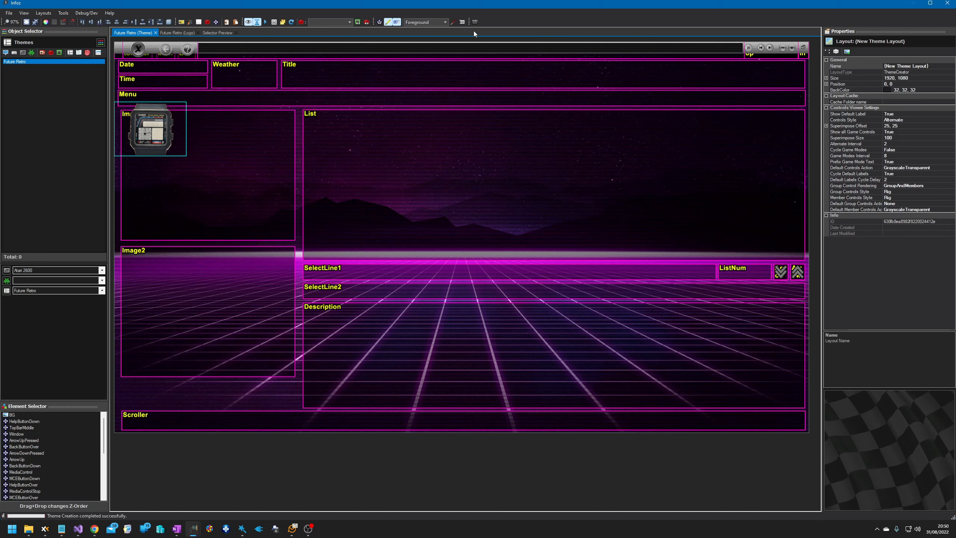
Switch the layout's active theme layer to Background and toggle theme element highlighting off and back on to compare the views.
click(388, 22)
click(454, 23)
click(389, 23)
click(388, 23)
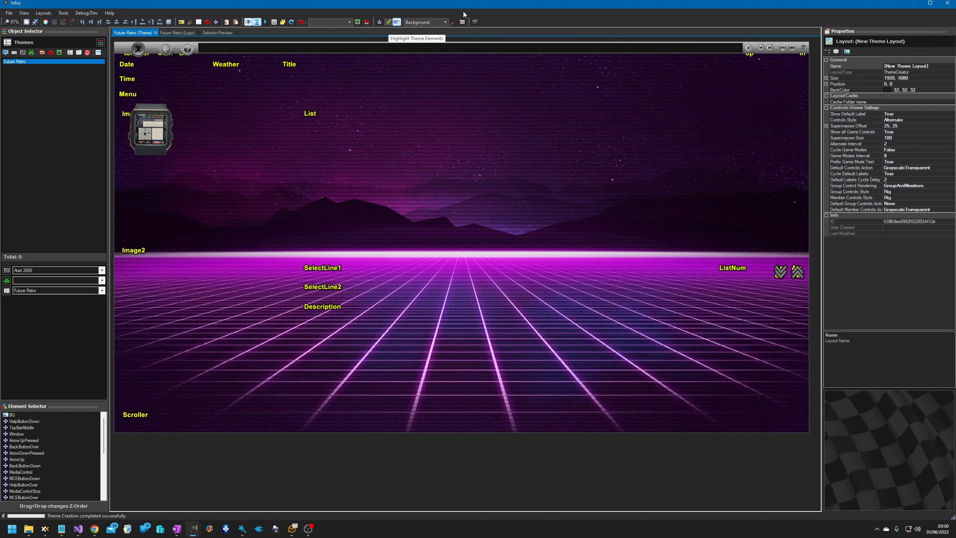
click(388, 23)
click(398, 22)
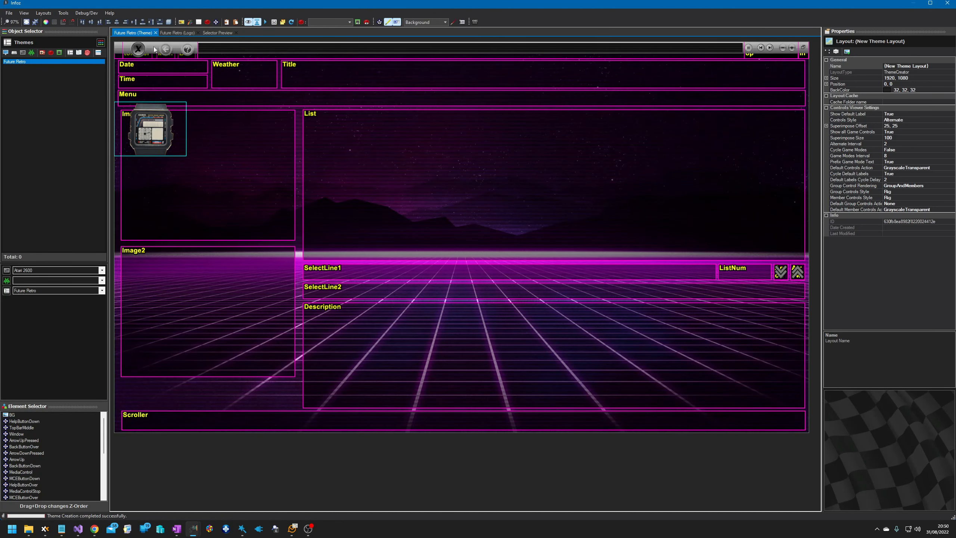
Hide and reshow the layout's media bar components, and examine the Future Retro theme's Systems Override setting.
click(396, 24)
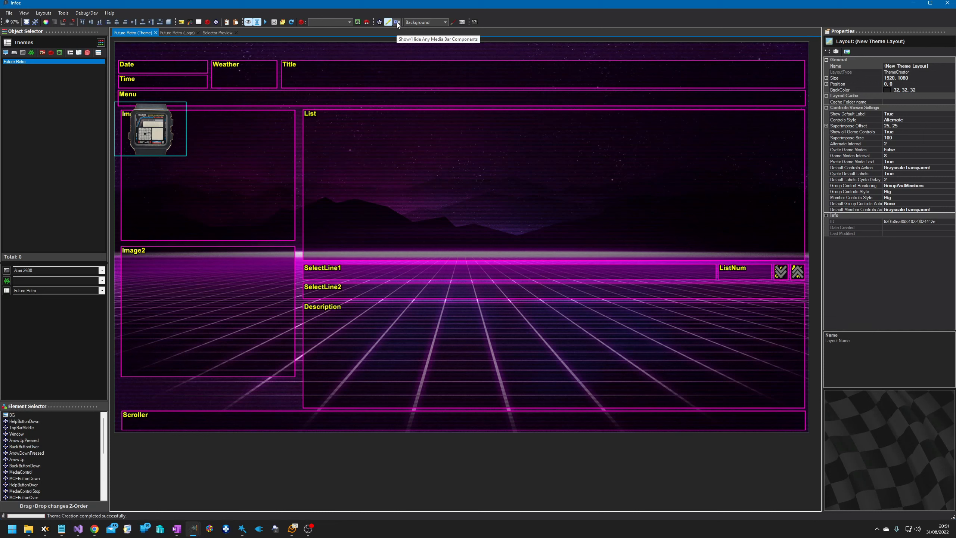
click(397, 23)
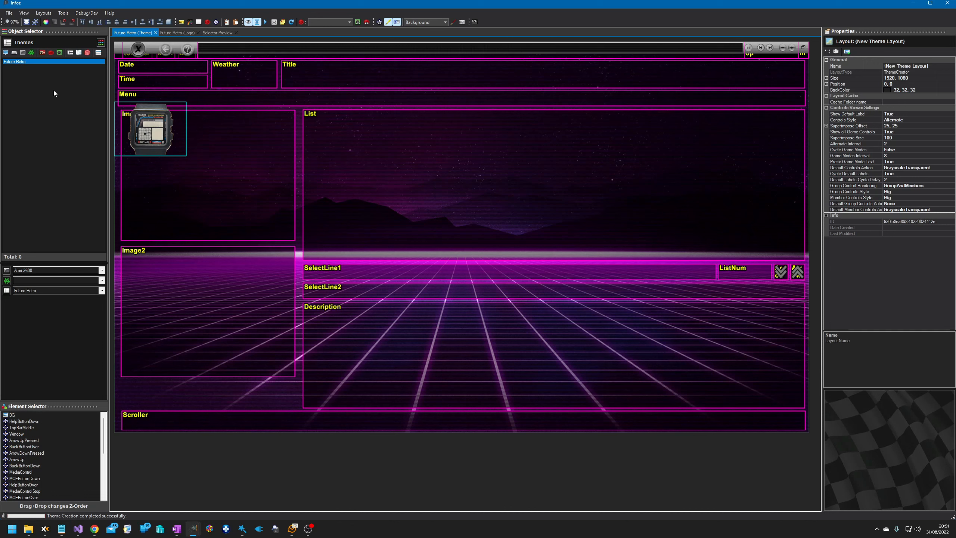
click(42, 60)
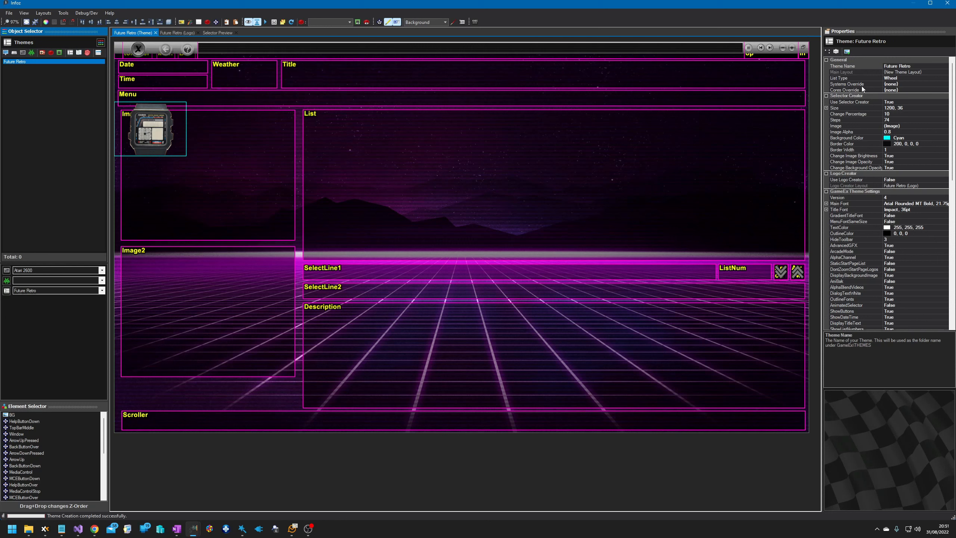
click(860, 84)
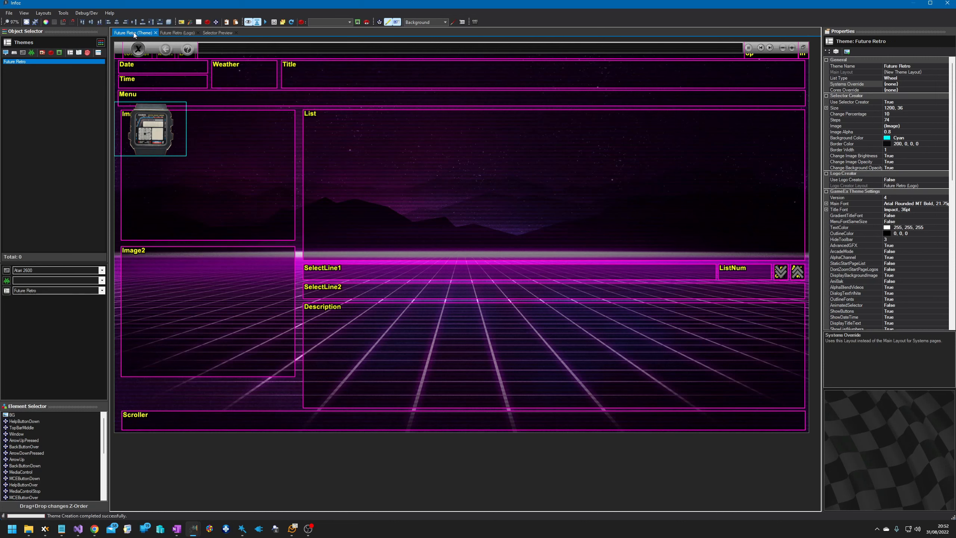
Duplicate the main theme layout and name the copy Future Retro Systems.
click(44, 13)
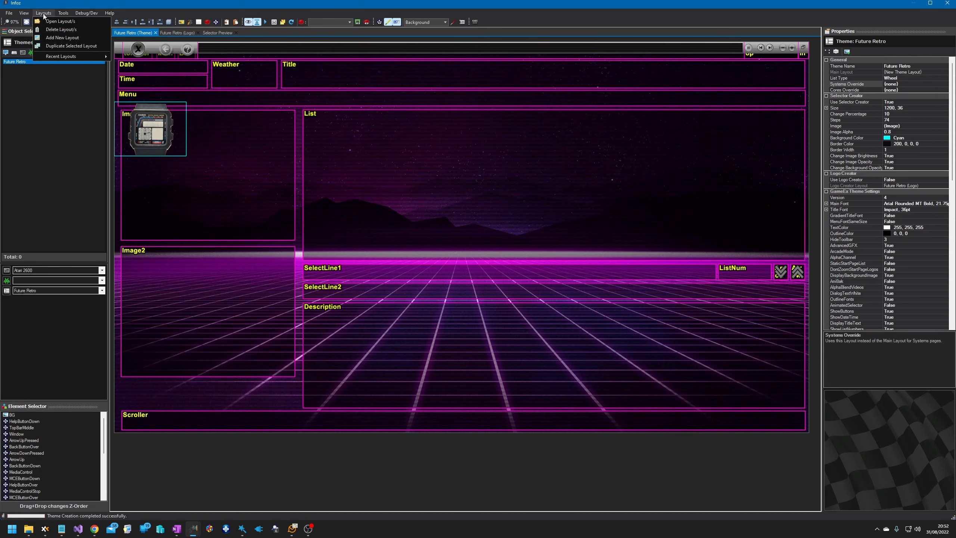
click(53, 45)
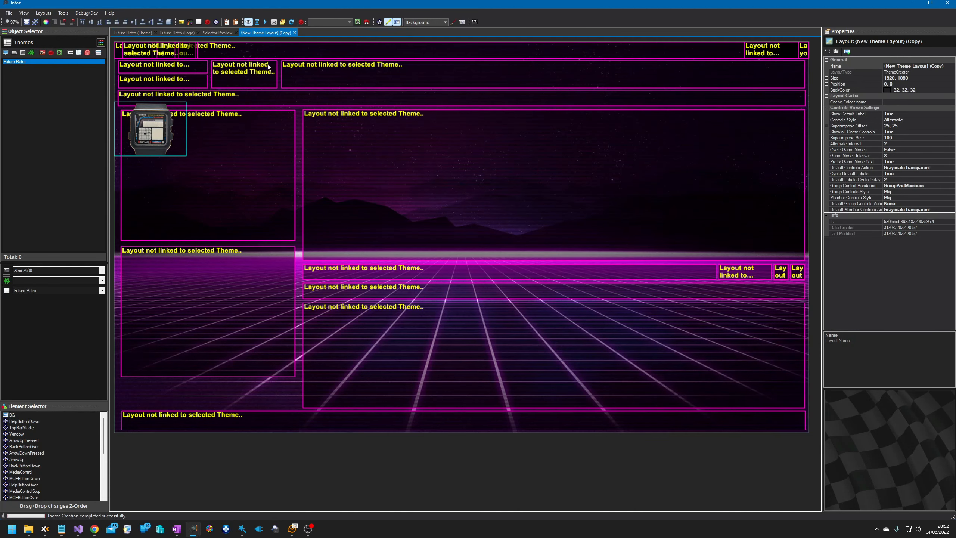
click(931, 67)
drag(945, 66, 857, 64)
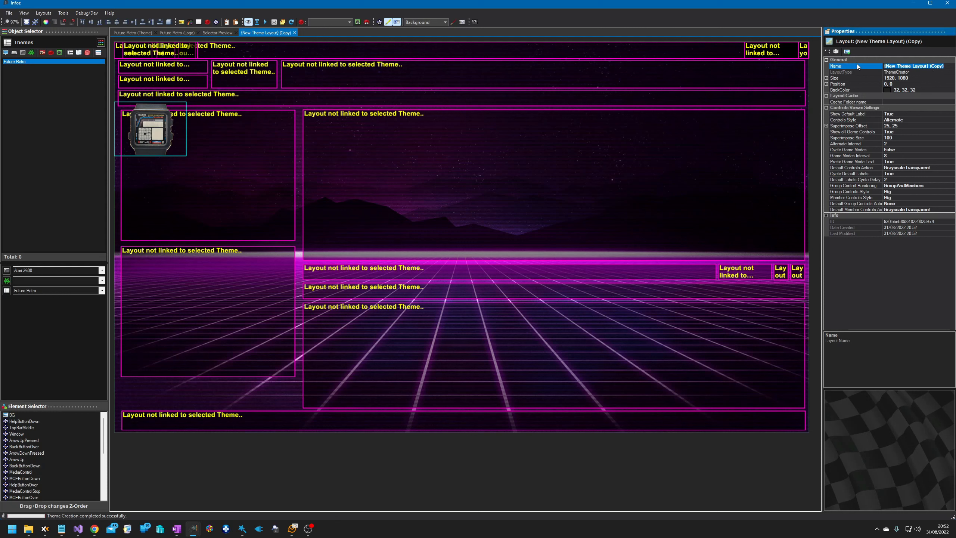
text(Future Retro Systems)
key(Return)
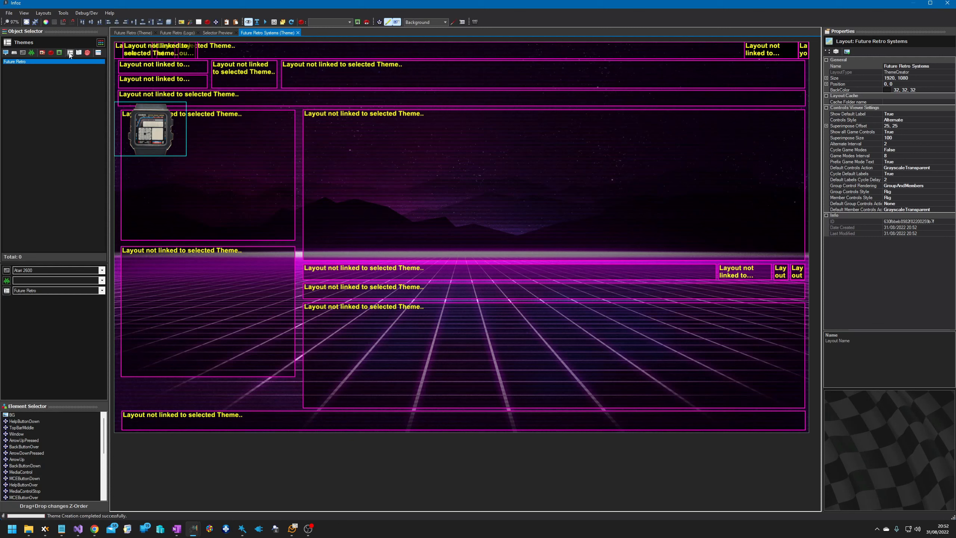
Set the Future Retro theme's Systems Override to the Future Retro Systems layout.
click(36, 61)
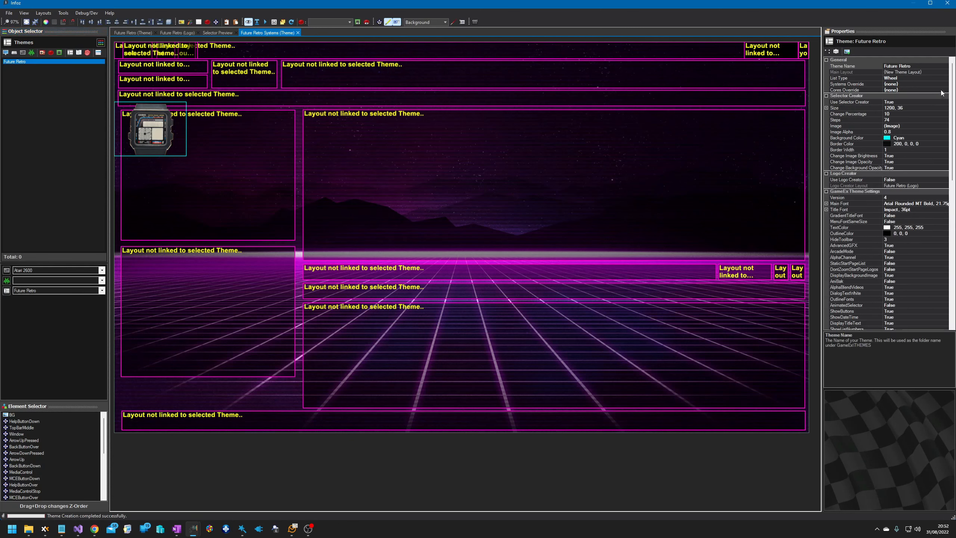
click(911, 84)
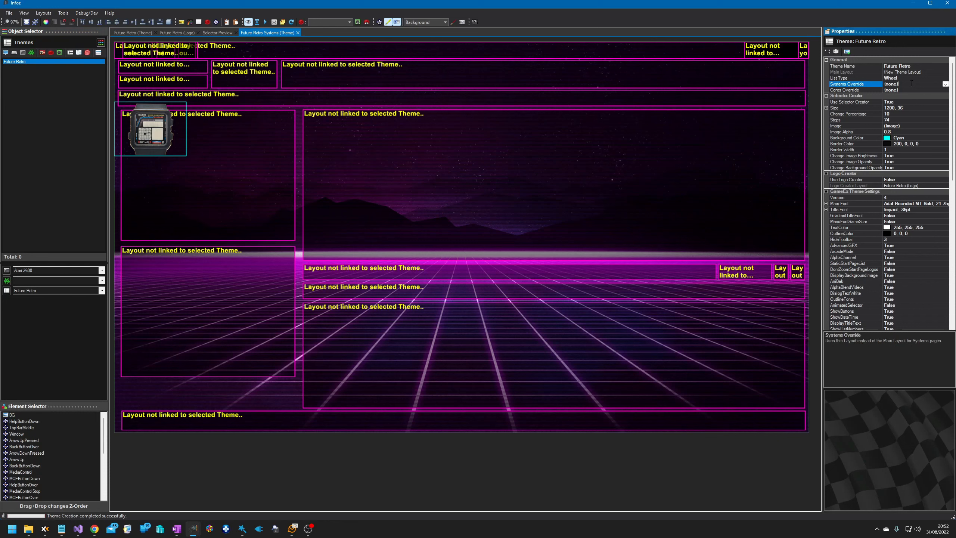
click(945, 84)
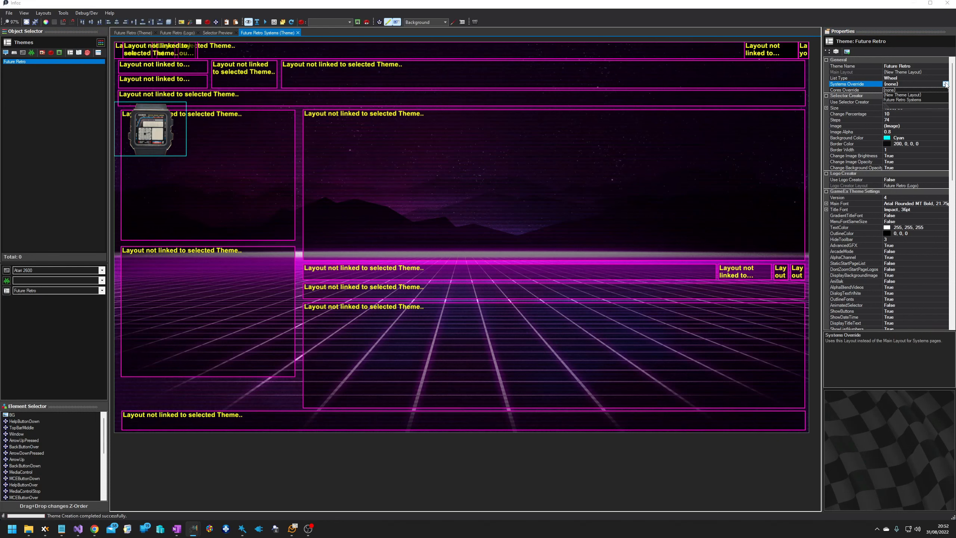
click(894, 99)
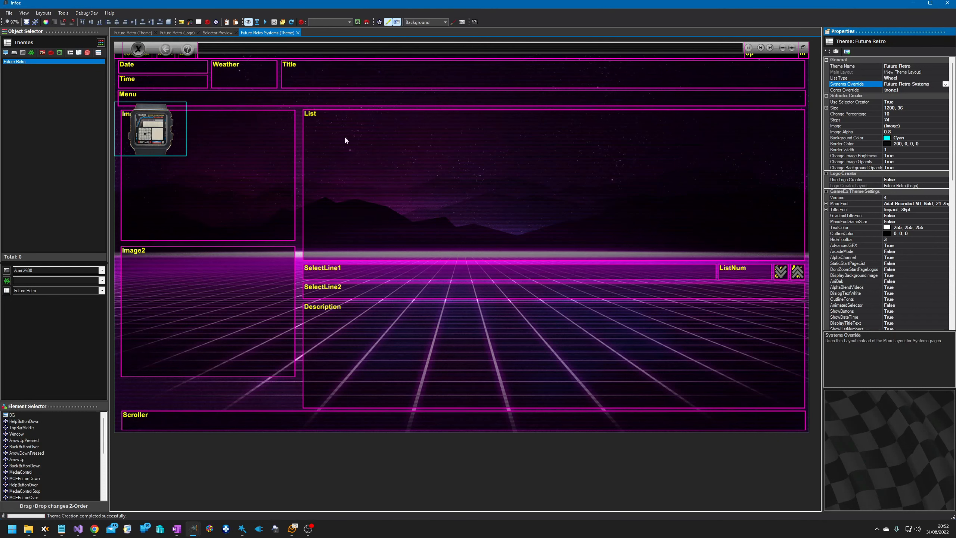
Delete the Embelishment watch image from the Future Retro Systems layout.
click(274, 34)
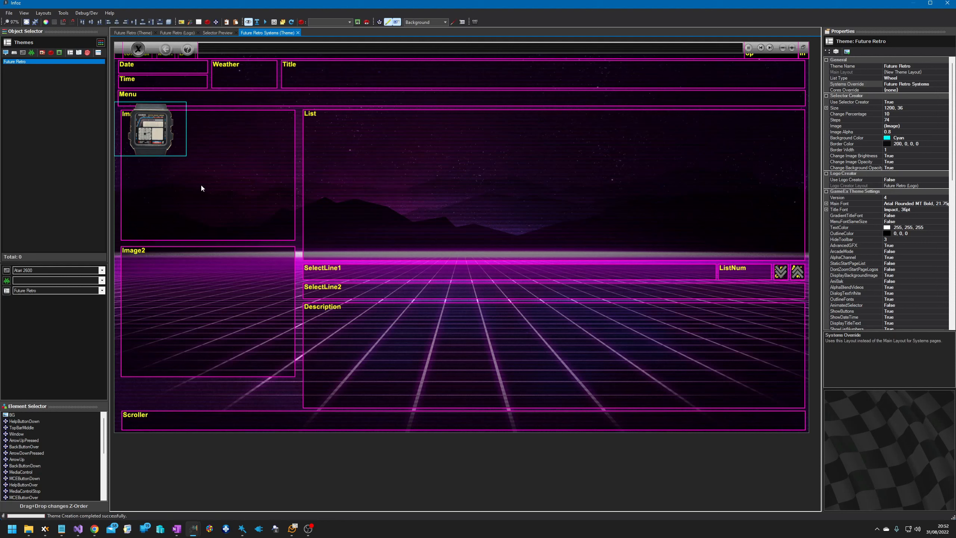
click(152, 139)
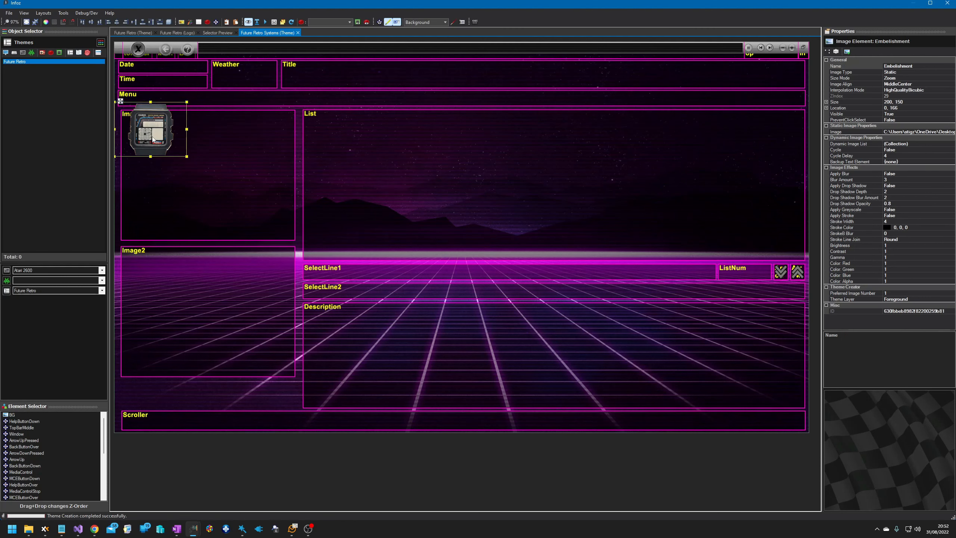
key(Delete)
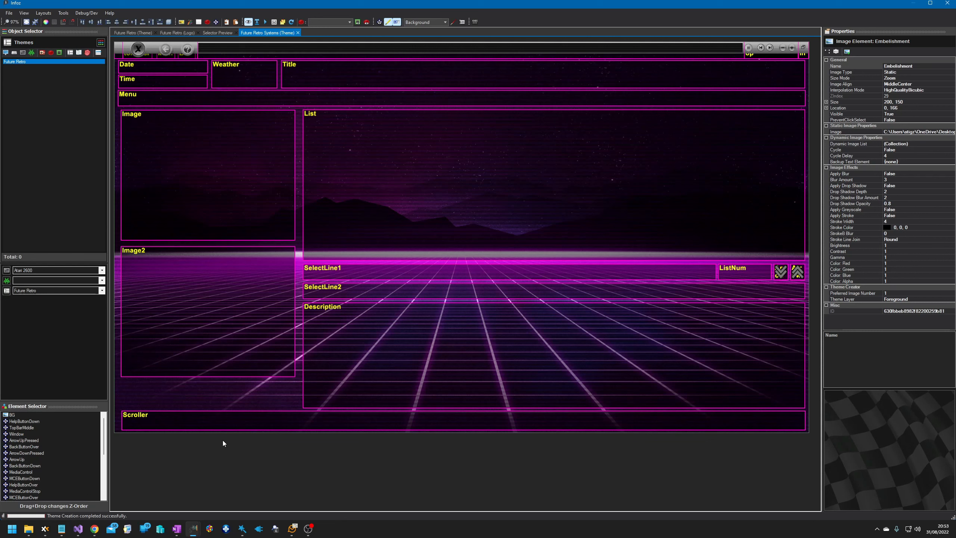
Narrow the List element to about 709 wide and move Image2 to its right at about 1259, 194.
click(490, 158)
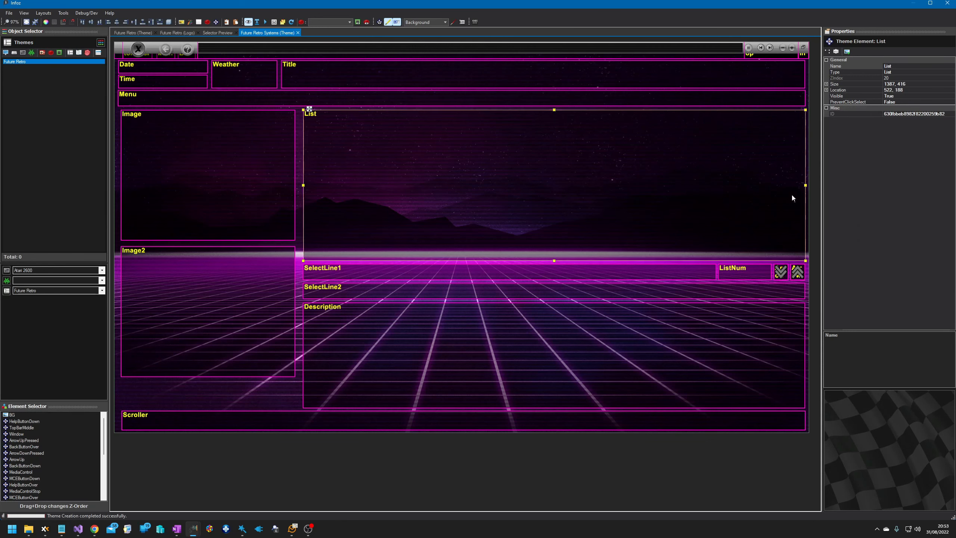
drag(805, 186, 560, 183)
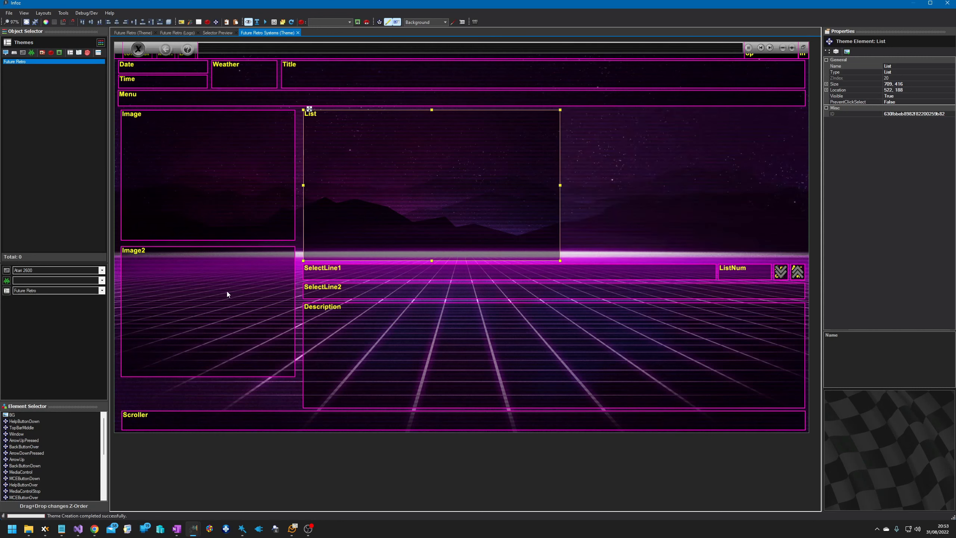
click(152, 270)
mouse_move(127, 245)
mouse_down()
mouse_move(629, 130)
mouse_move(577, 110)
mouse_up()
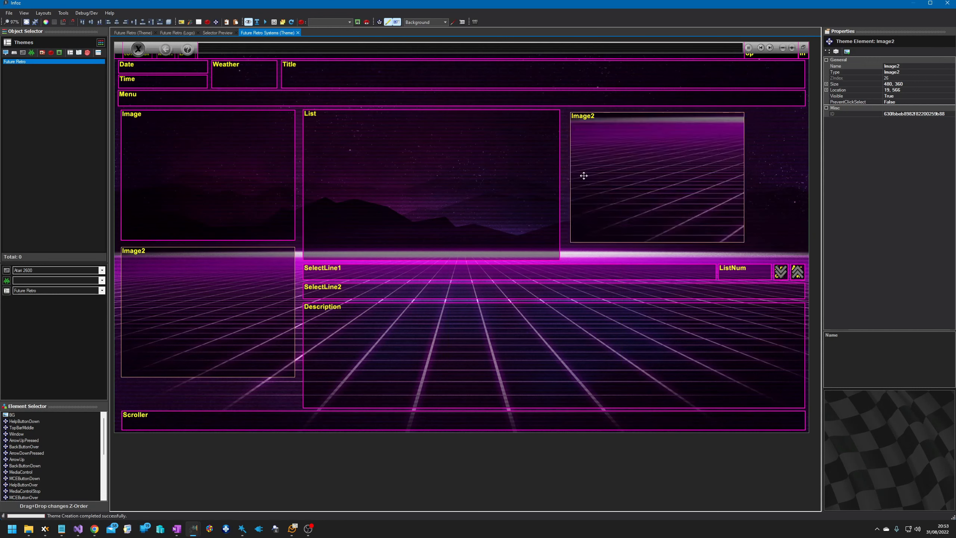
Narrow SelectLine1 and SelectLine2, the latter to about 234 wide, and stack them in the area below the Image element.
click(498, 269)
drag(716, 272, 550, 296)
click(778, 299)
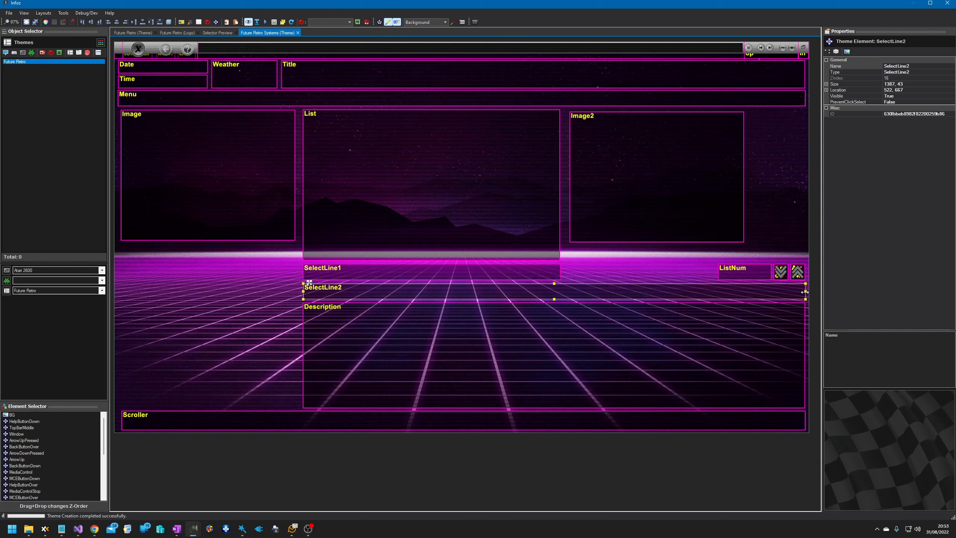
drag(460, 288, 420, 276)
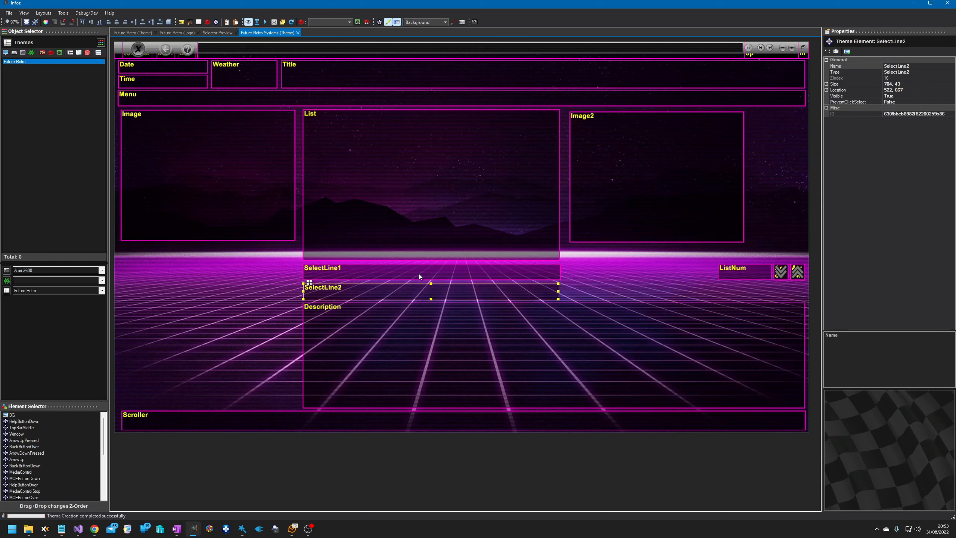
drag(559, 272, 403, 271)
drag(311, 263, 162, 292)
click(374, 294)
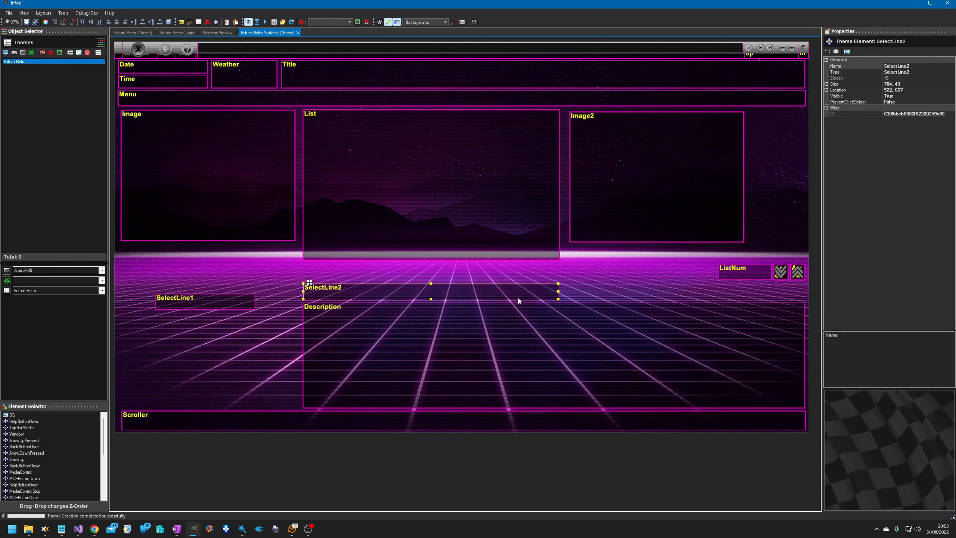
drag(558, 291, 388, 290)
drag(315, 286, 166, 318)
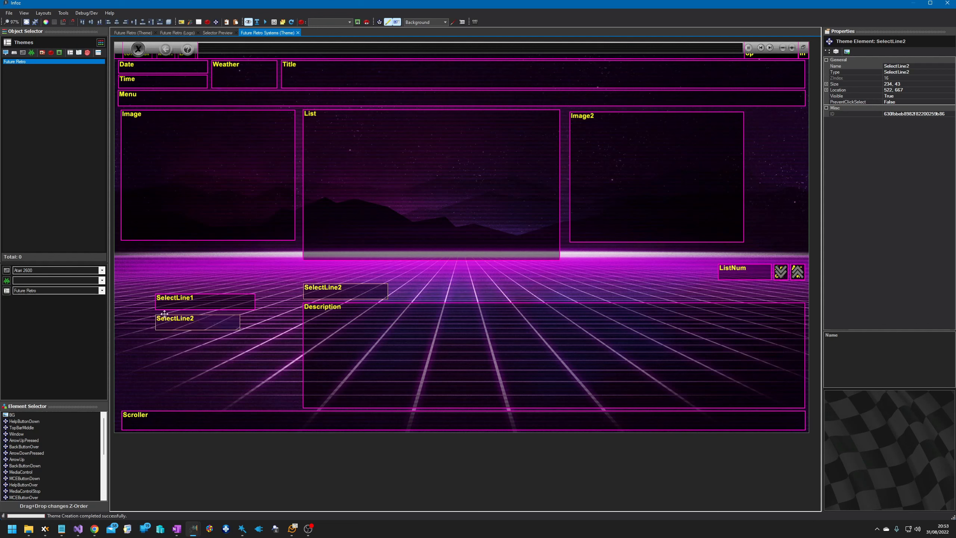
Resize Description to about 425 by 220, place it at about 92, 771, and move ListNum above SelectLine1.
click(510, 365)
drag(806, 408, 457, 382)
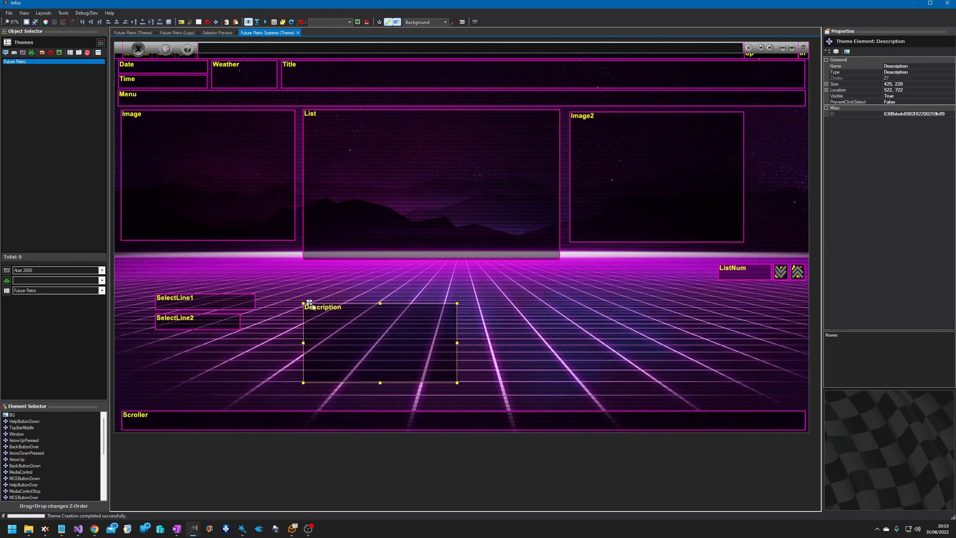
drag(309, 302, 154, 319)
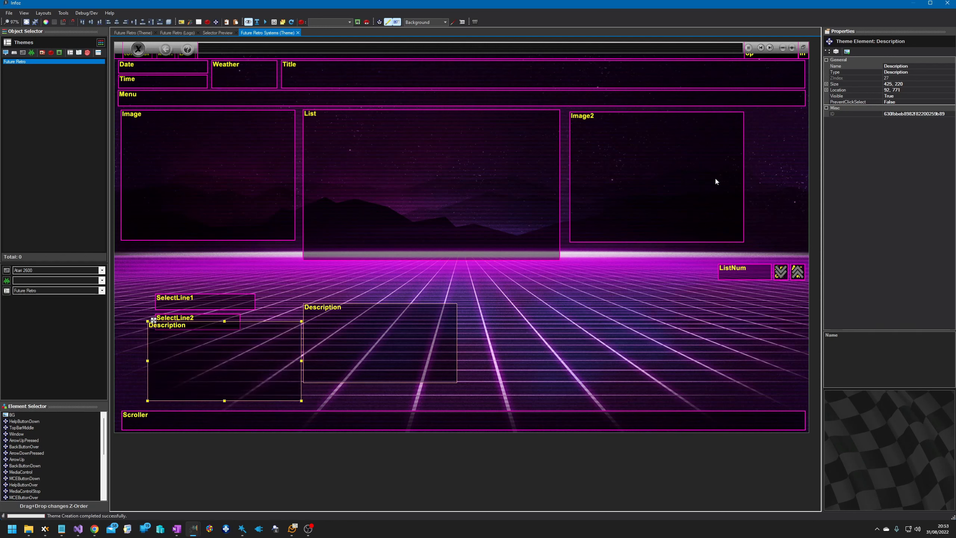
click(724, 264)
drag(725, 265, 179, 268)
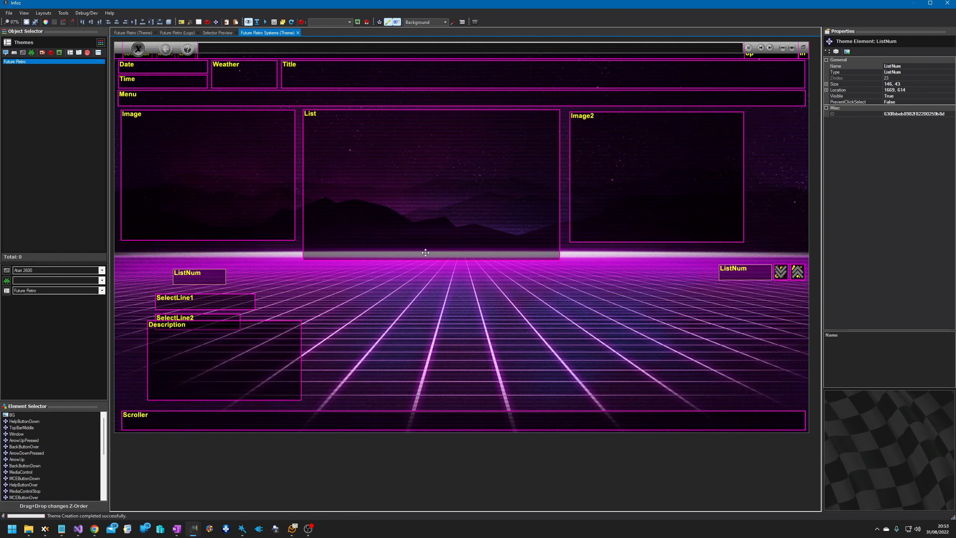
Move Image2 to about 1405, 197, then place List at about 592, 197 and extend its height to about 803.
click(438, 261)
click(697, 163)
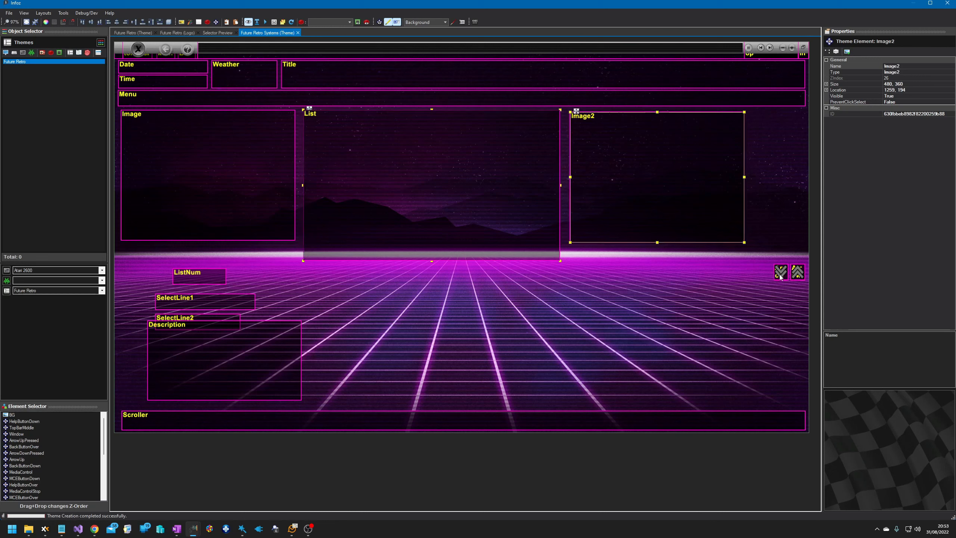
click(352, 151)
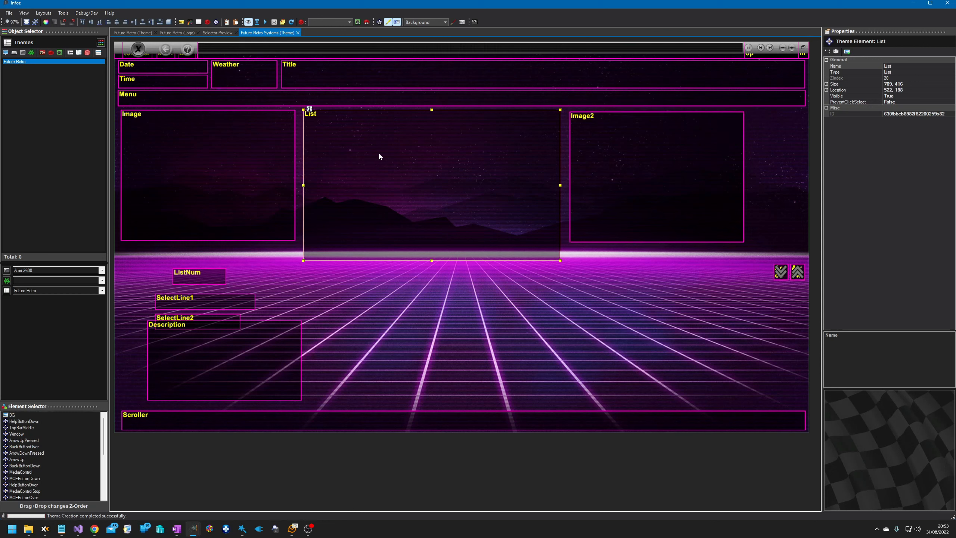
drag(581, 115, 615, 123)
click(327, 142)
drag(310, 109, 335, 112)
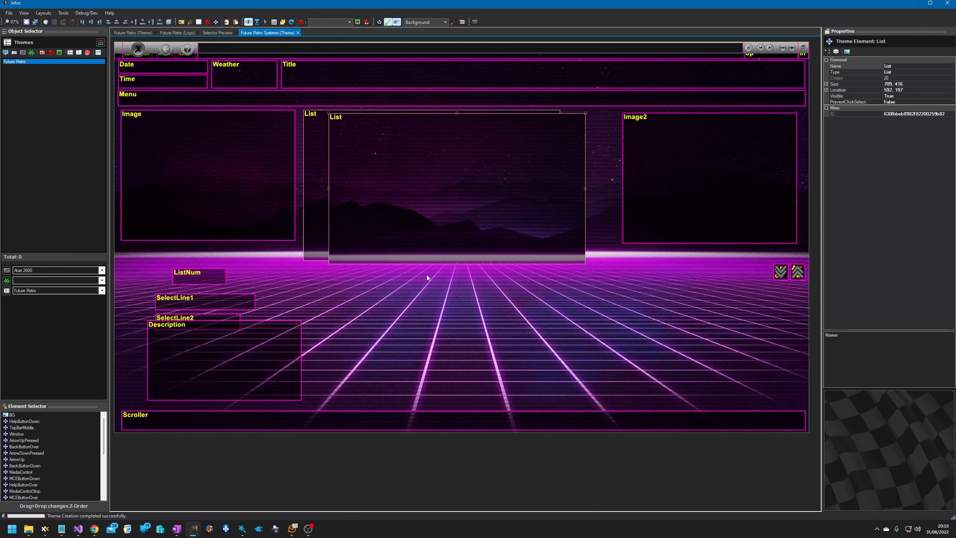
drag(457, 268, 451, 404)
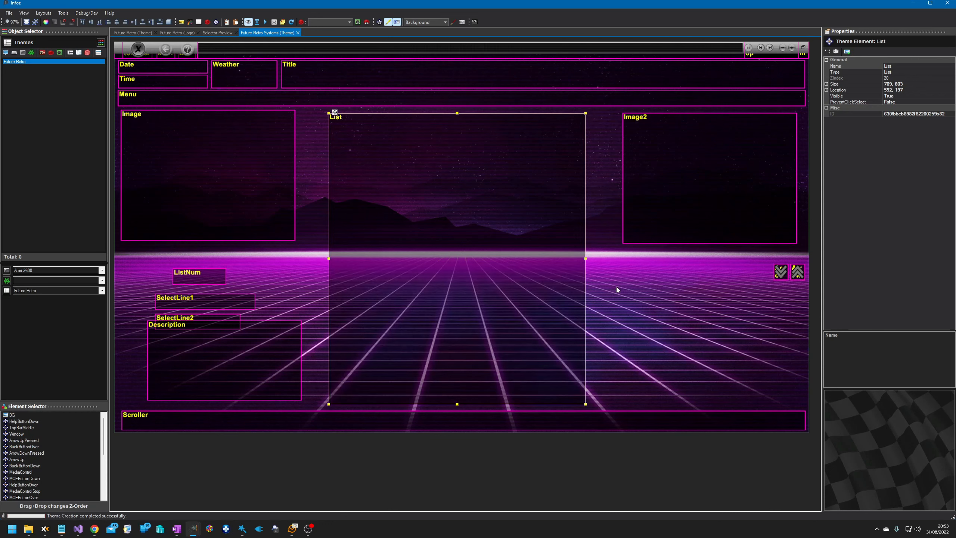
click(618, 321)
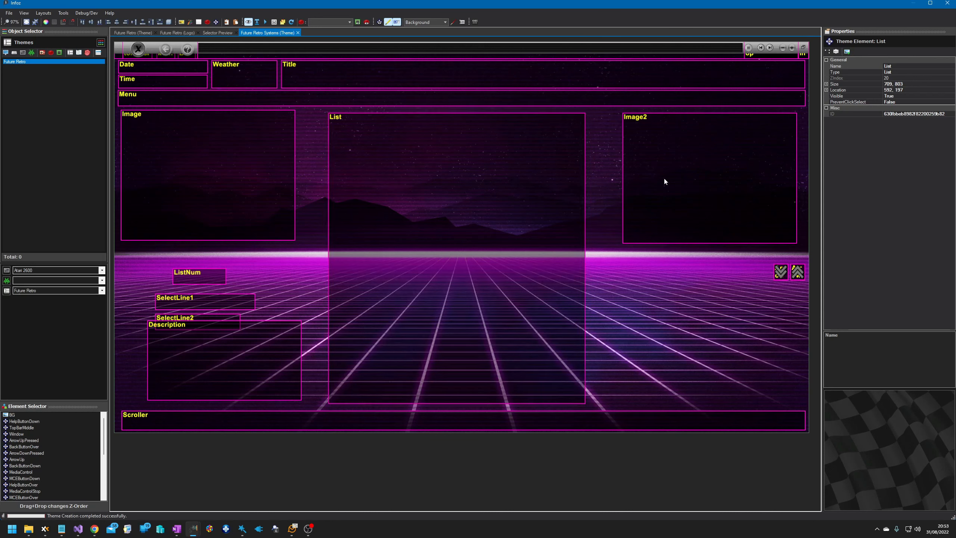
Shift the Image element slightly right and down and align Image2 with it at about 1394, 216.
click(679, 157)
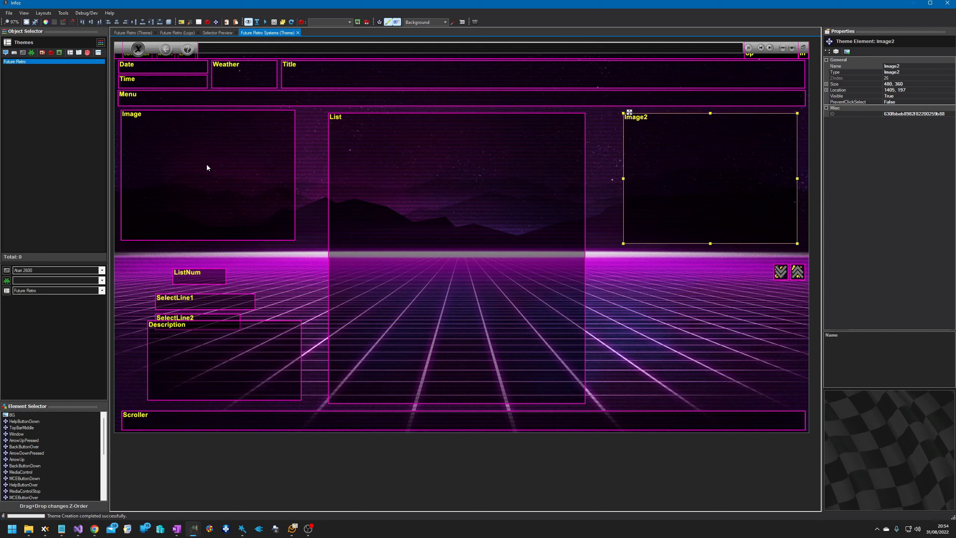
drag(130, 113, 138, 120)
click(720, 152)
drag(630, 112, 626, 119)
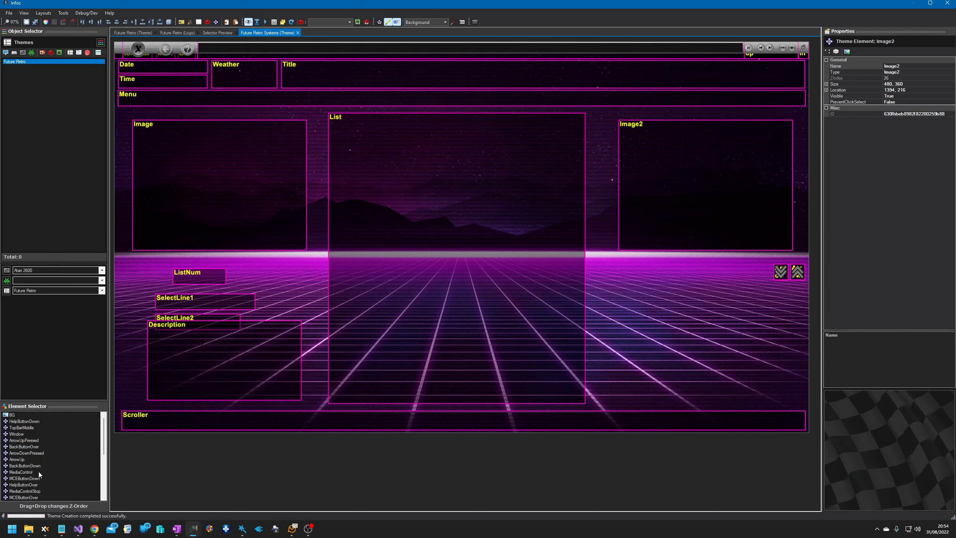
Examine the BG image element's dynamic image list property and its image type options.
click(12, 415)
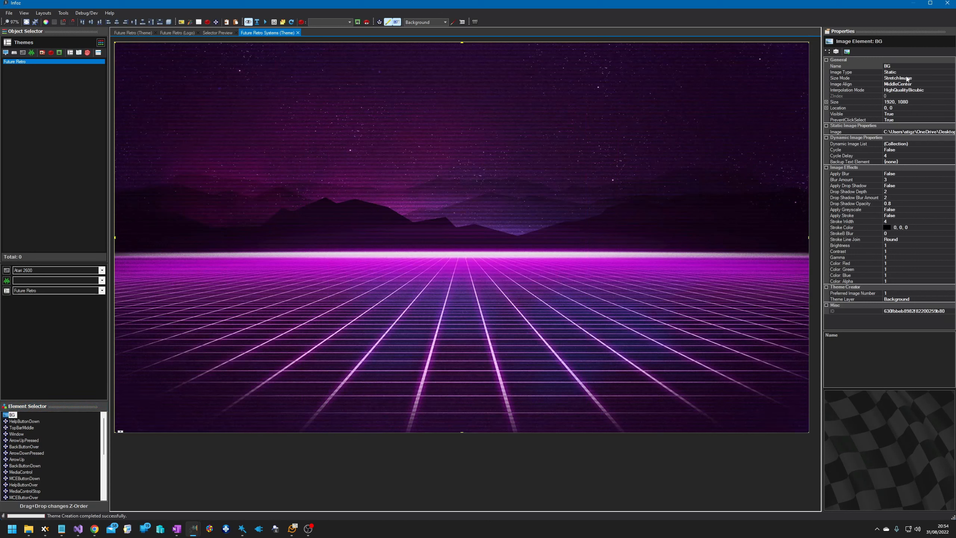
click(925, 143)
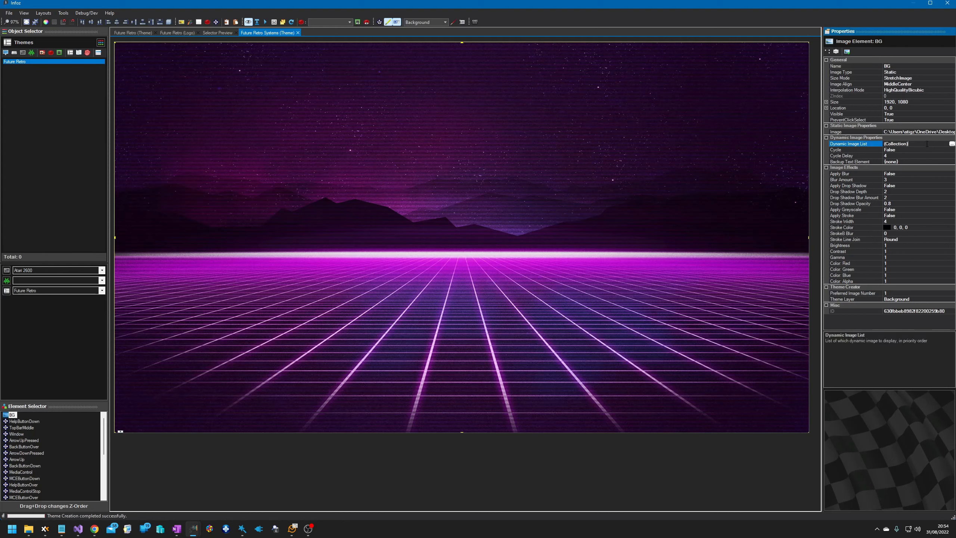
click(910, 73)
click(952, 72)
click(911, 84)
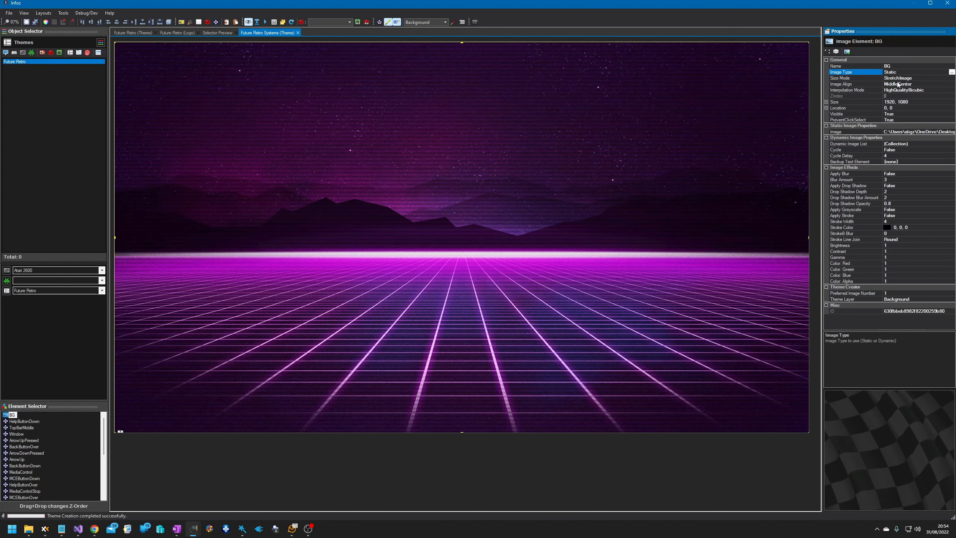
Set the BG element's image type to Dynamic and add SystemBackground to its dynamic image list.
click(915, 143)
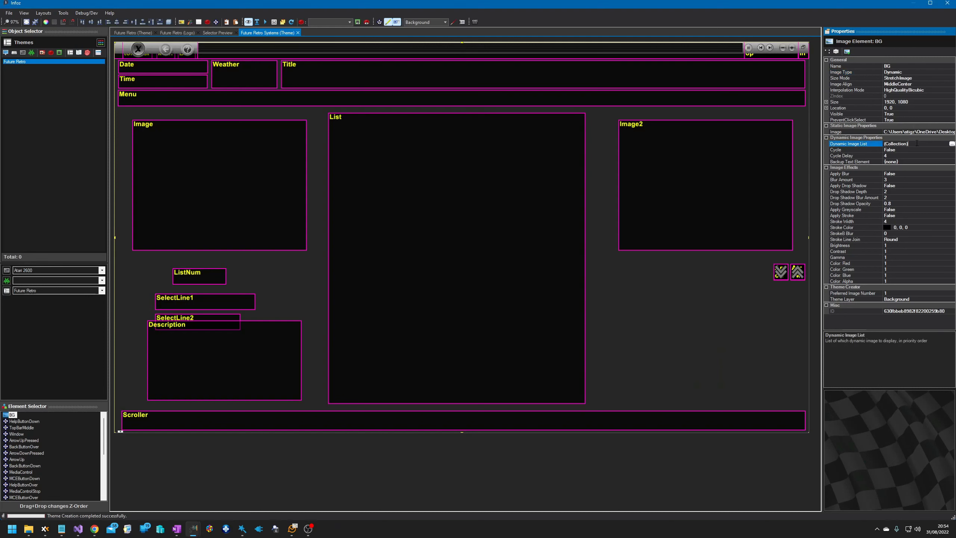
click(952, 144)
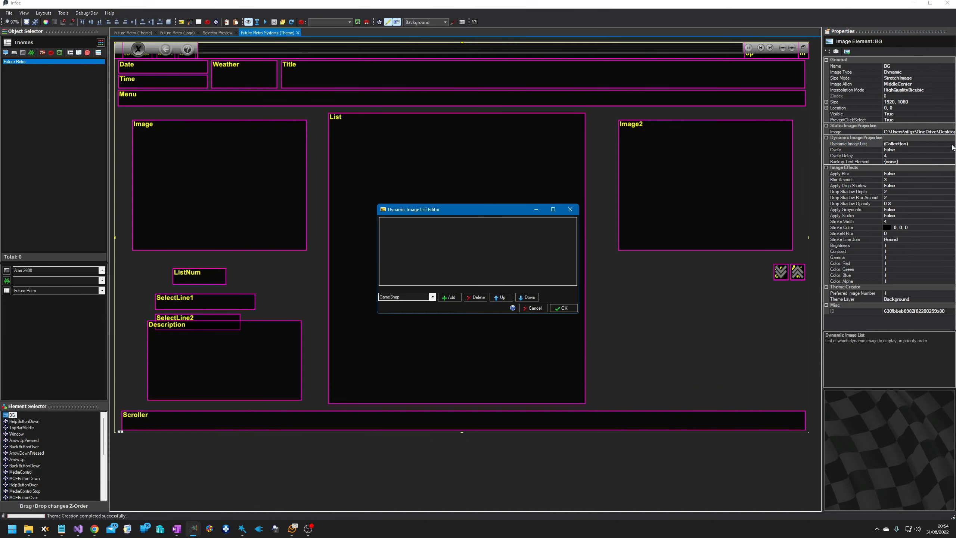
click(432, 297)
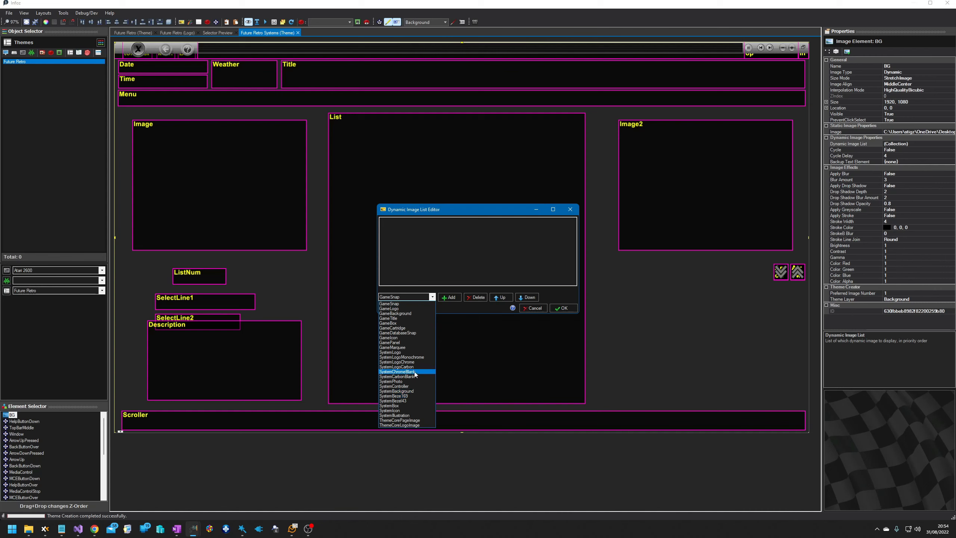
click(416, 391)
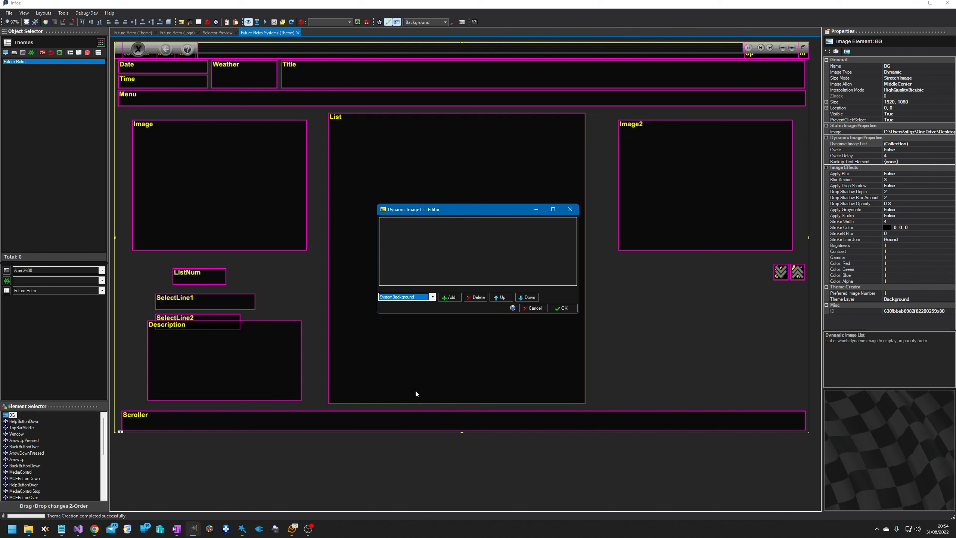
click(450, 297)
click(560, 309)
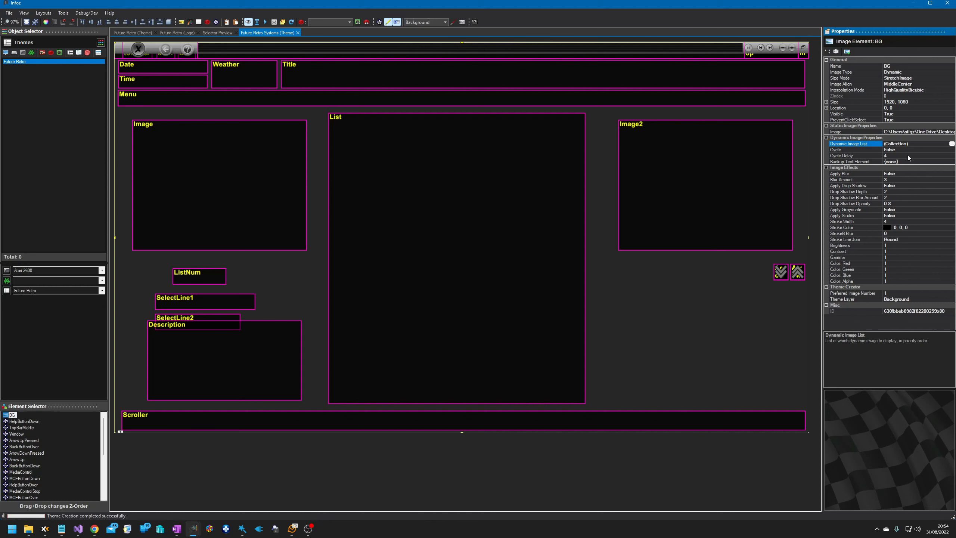
List the emulators and preview the systems layout with Nintendo SNES and Atari 2600 selected in turn.
click(84, 163)
click(23, 53)
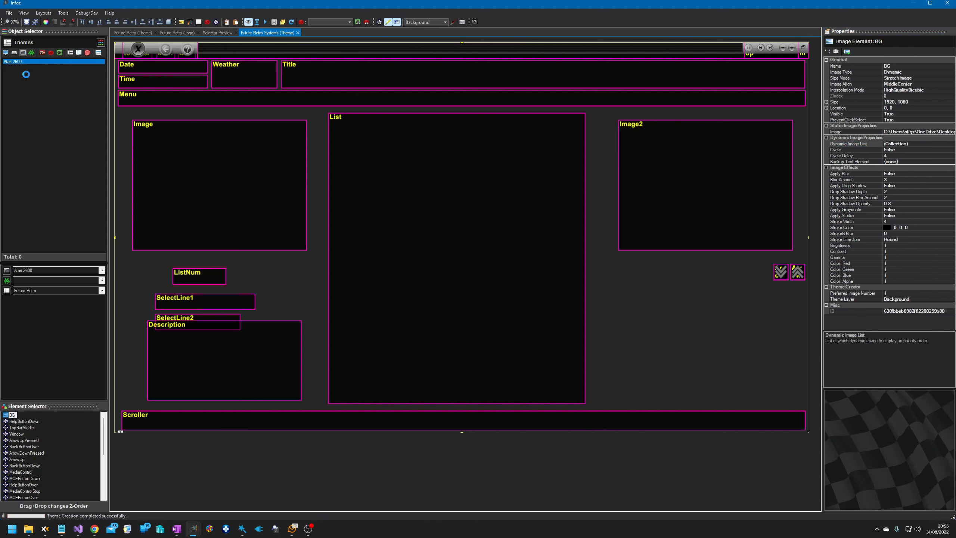
click(21, 72)
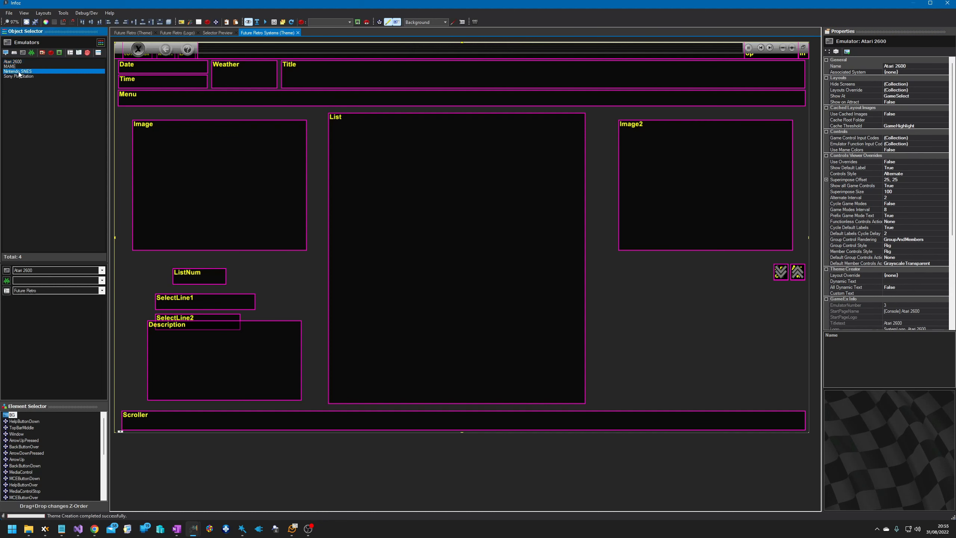
click(383, 465)
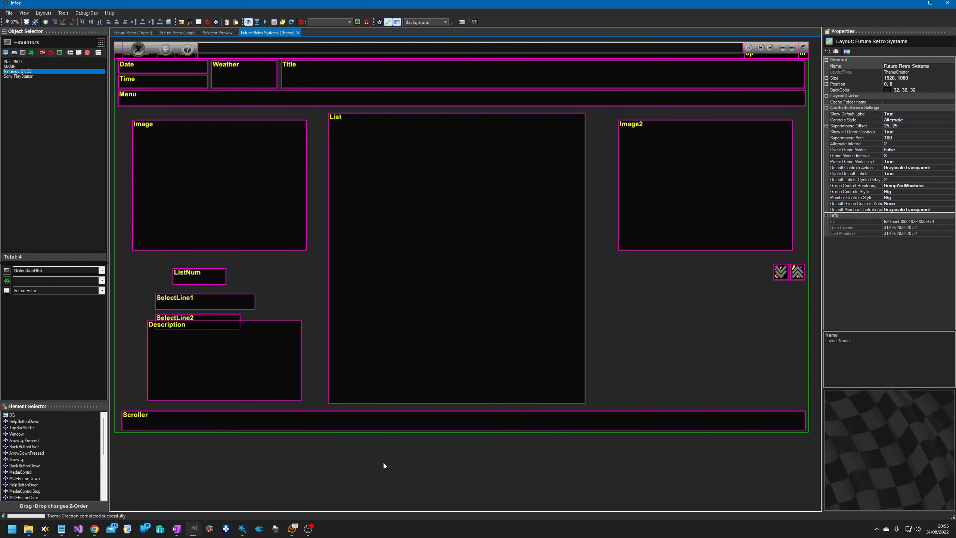
click(16, 62)
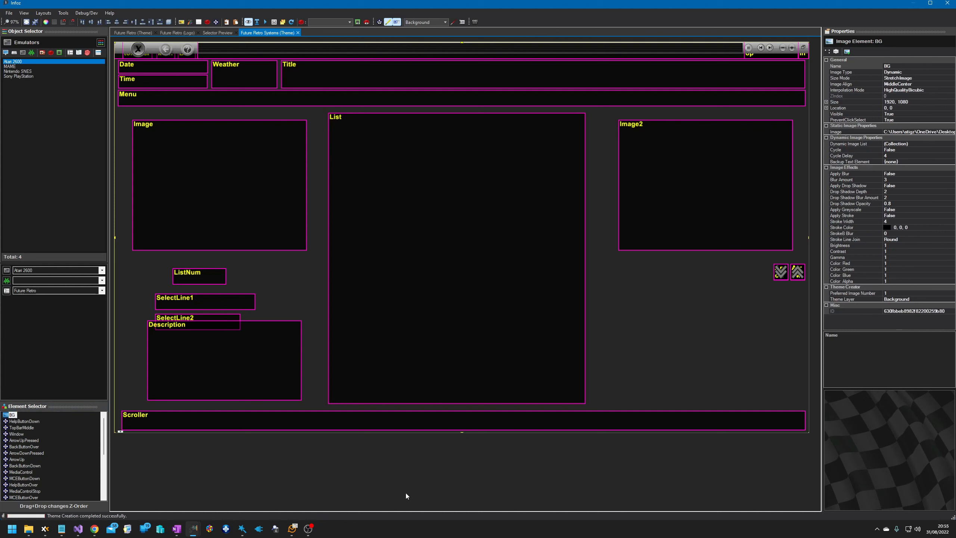
click(451, 489)
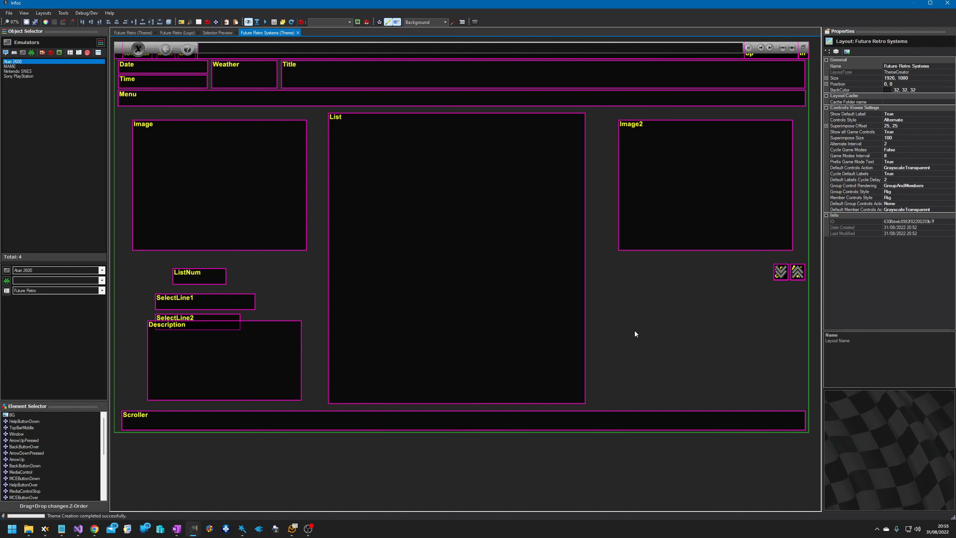
Check the entries in the BG element's dynamic image list.
click(11, 415)
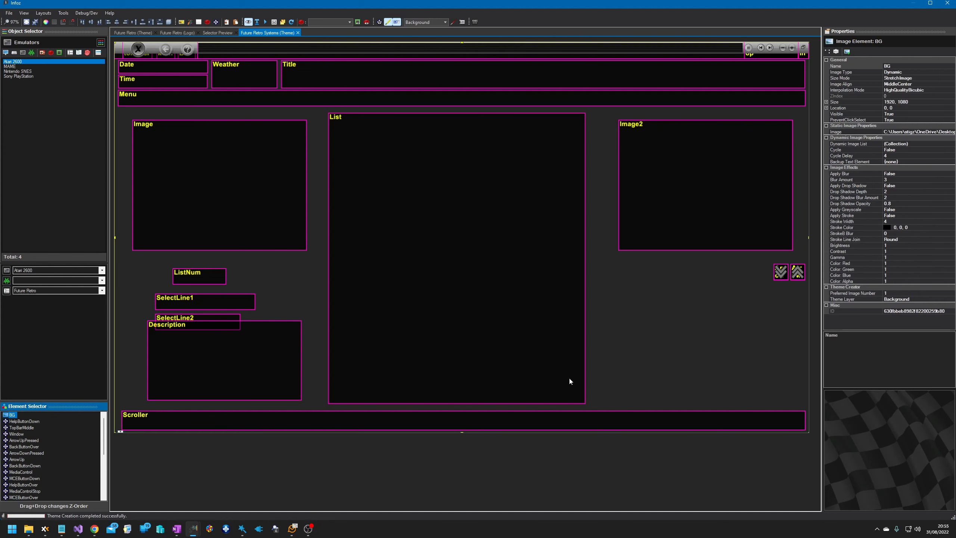
click(916, 144)
click(951, 144)
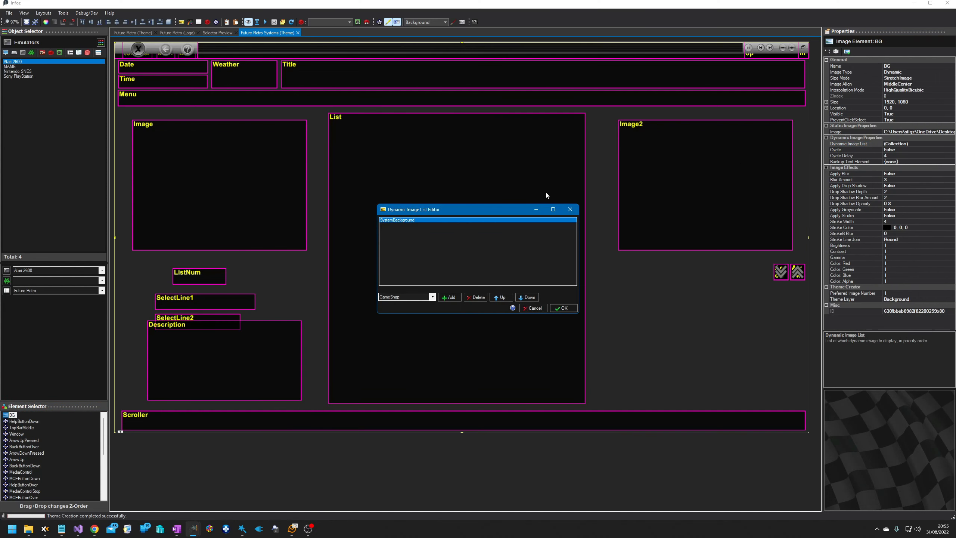
click(555, 311)
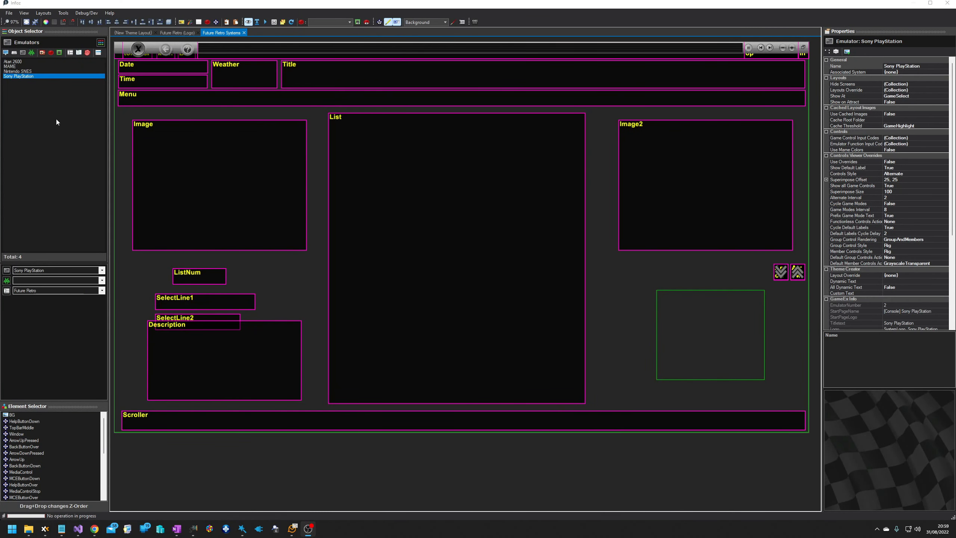
Set the Atari 2600 emulator's associated system to Atari 2600.
click(12, 62)
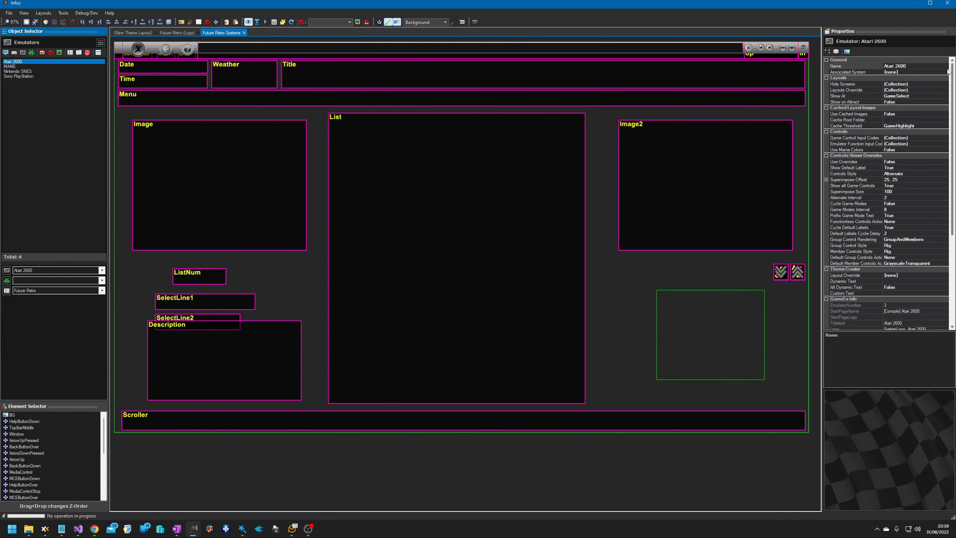
click(934, 72)
click(945, 73)
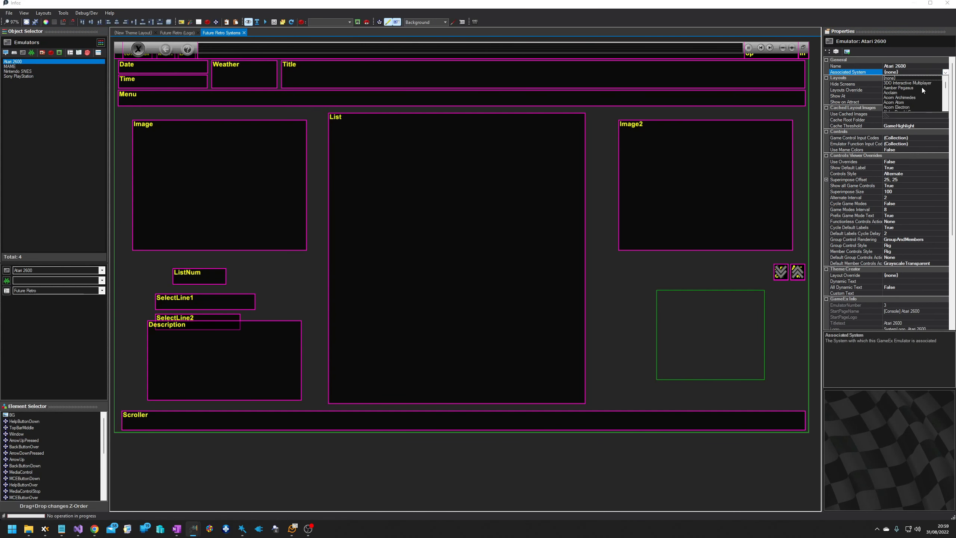
drag(881, 117, 855, 209)
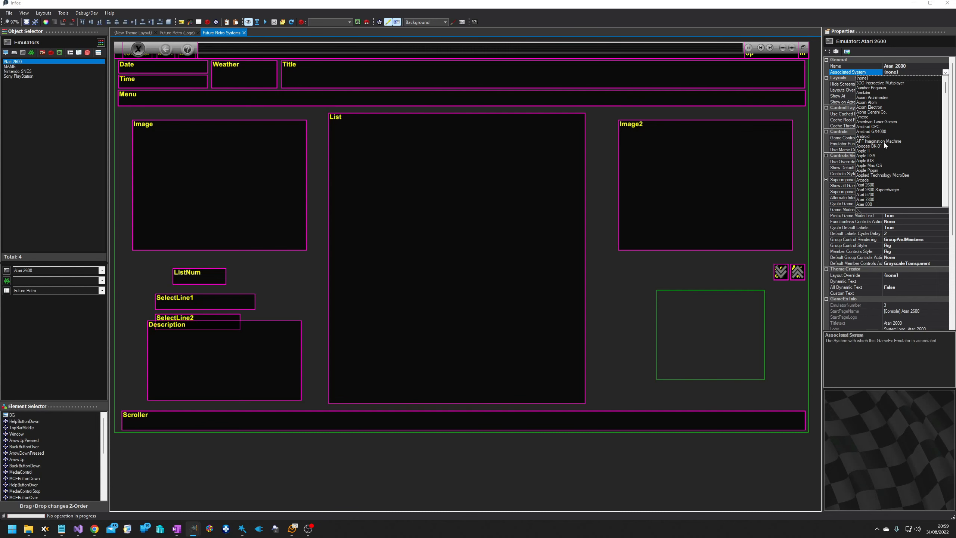
click(872, 184)
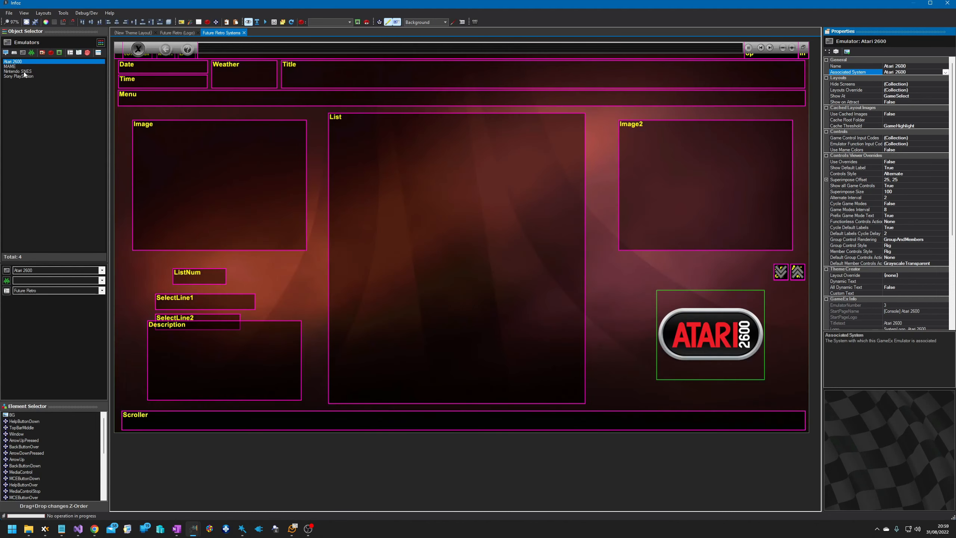
Set the Nintendo SNES emulator's associated system to Super Nintendo Entertainment System.
click(22, 71)
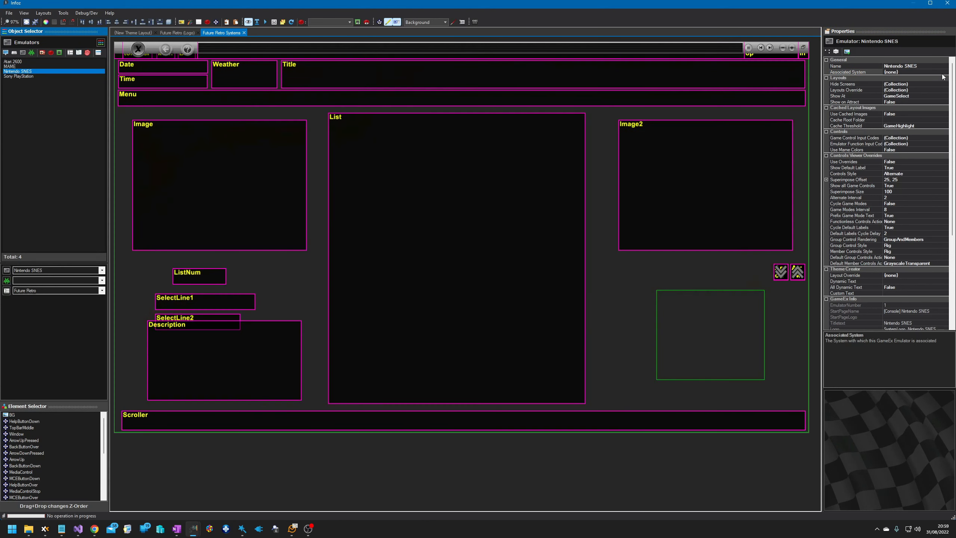
click(943, 73)
click(944, 73)
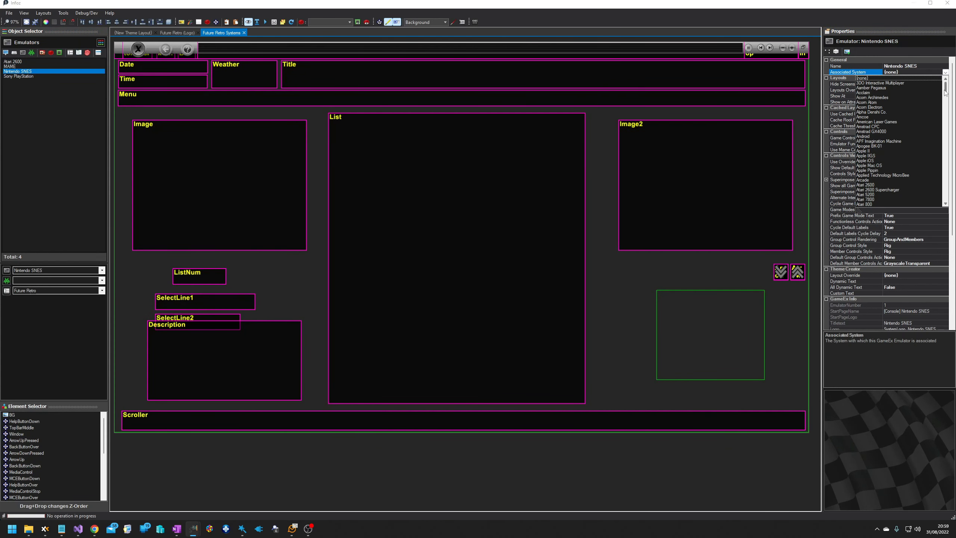
scroll(947, 101, down, 1)
drag(947, 101, 935, 186)
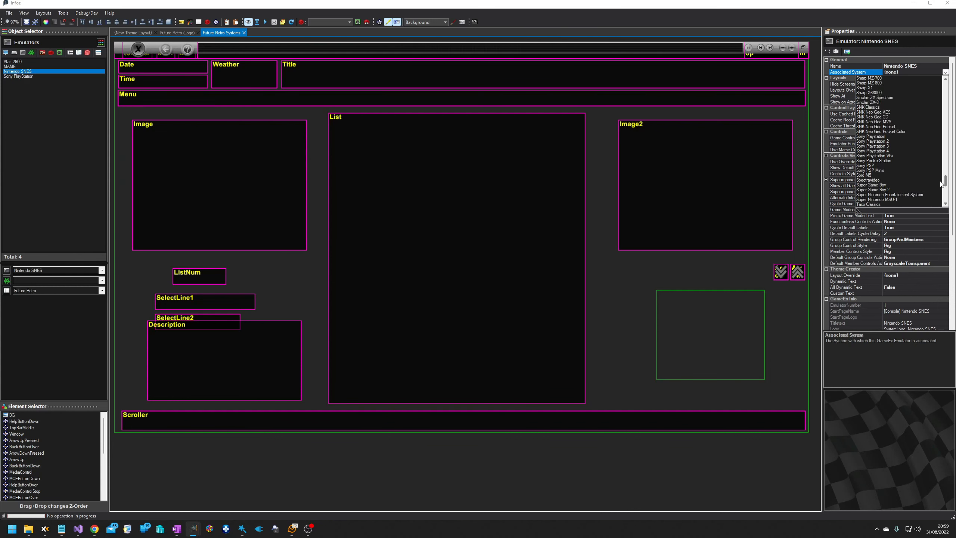
click(897, 194)
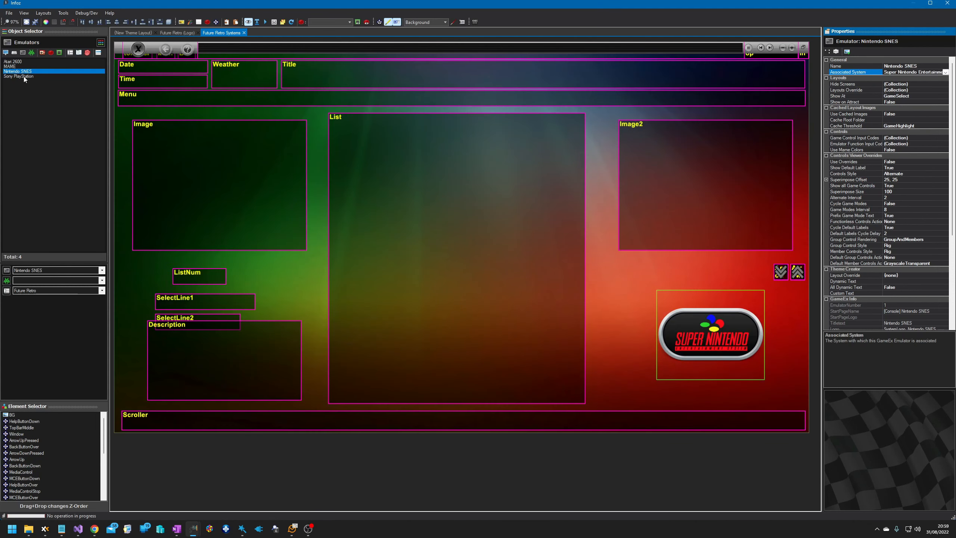
Set the Sony PlayStation emulator's associated system to Sony Playstation.
click(25, 77)
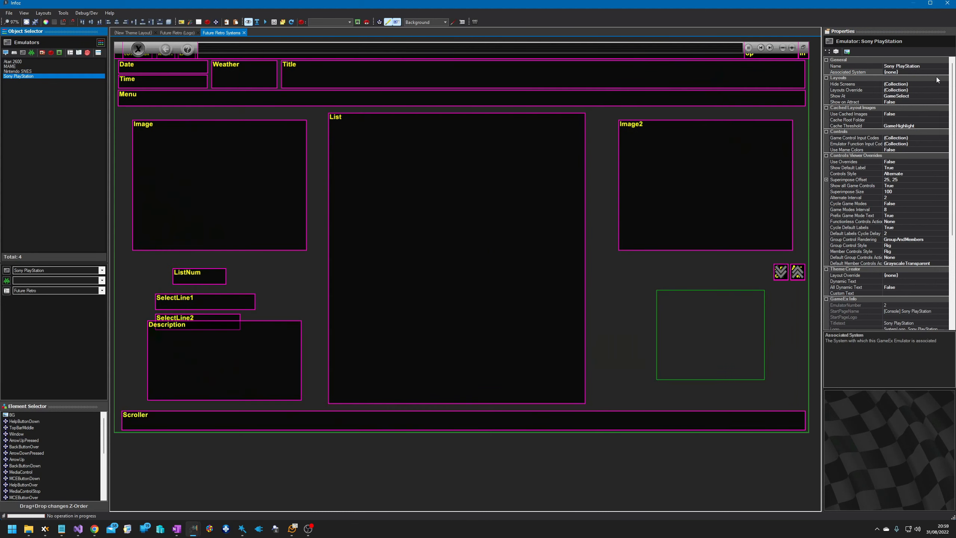
click(941, 72)
click(946, 72)
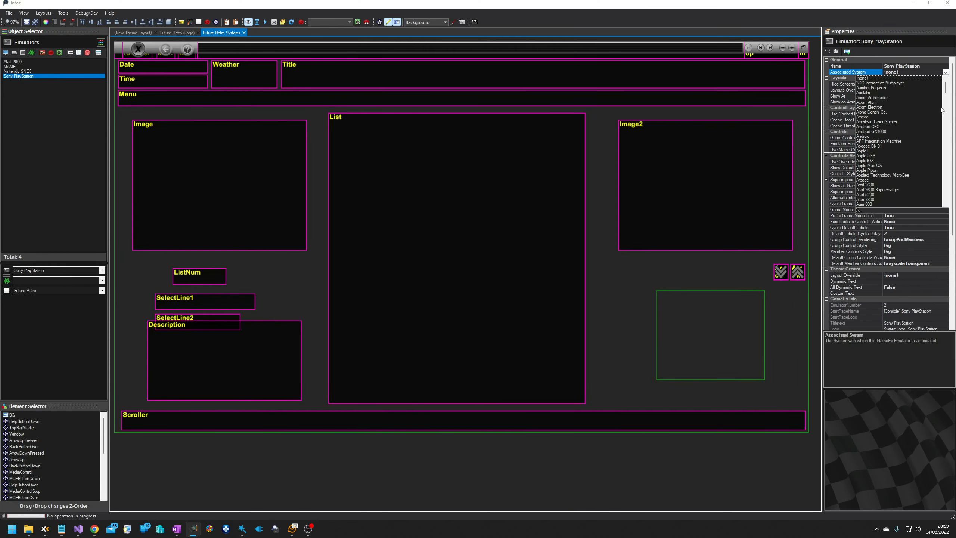
drag(945, 89, 932, 179)
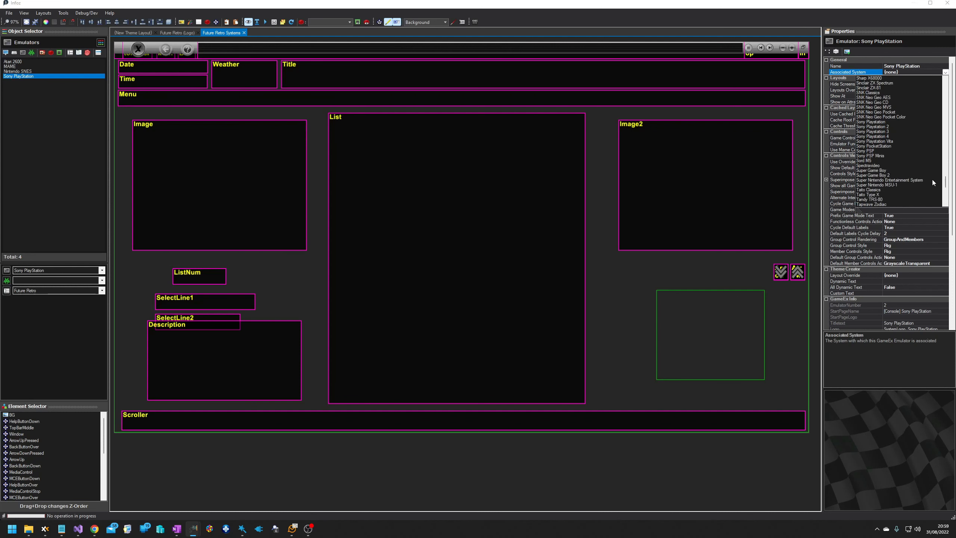
click(878, 123)
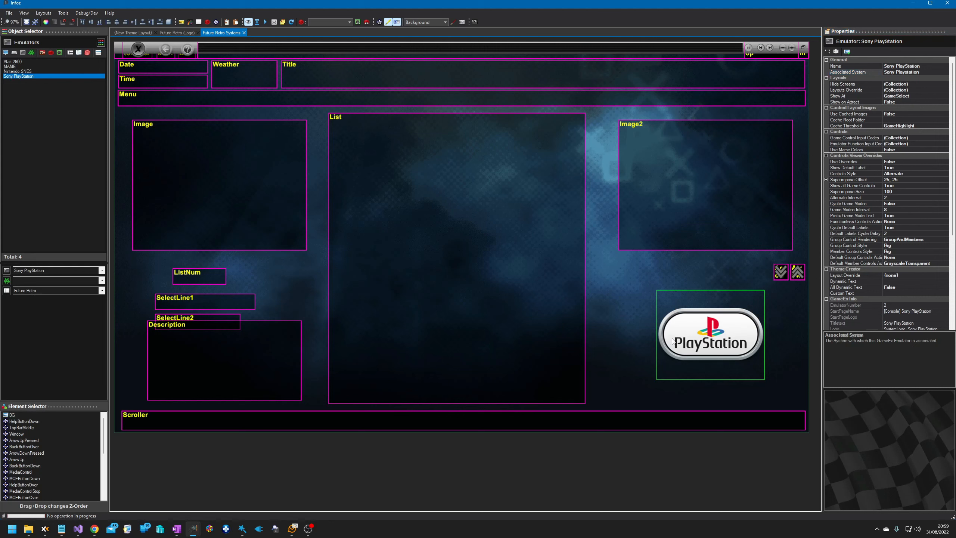
Shrink the system logo image to about 185 by 101 and place it at about 14, 188 over the Image element's corner.
click(695, 331)
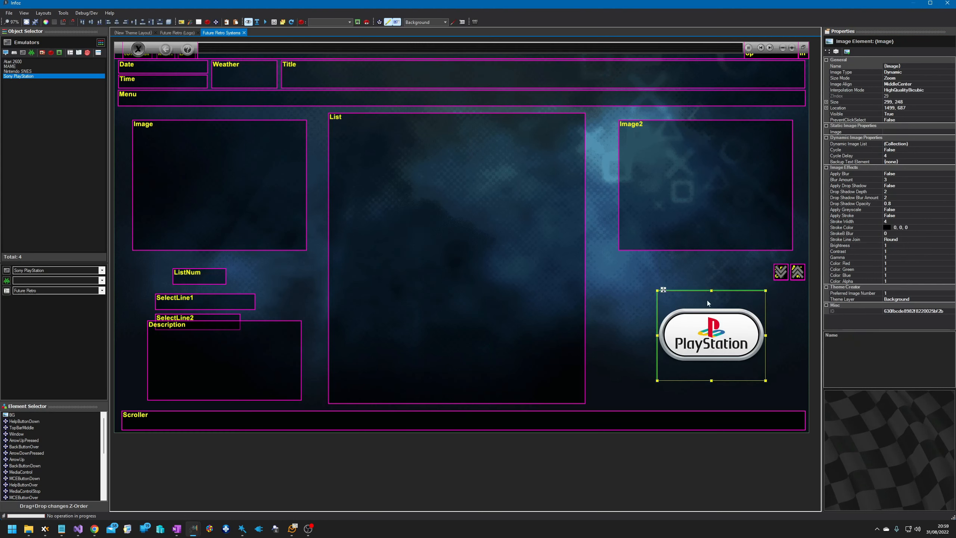
drag(766, 382, 739, 352)
drag(663, 289, 126, 108)
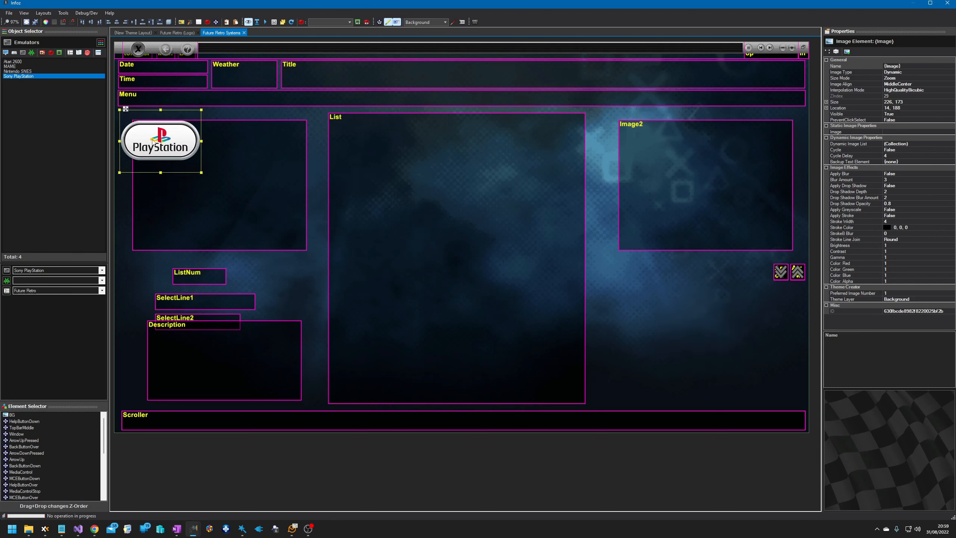
drag(201, 172, 186, 146)
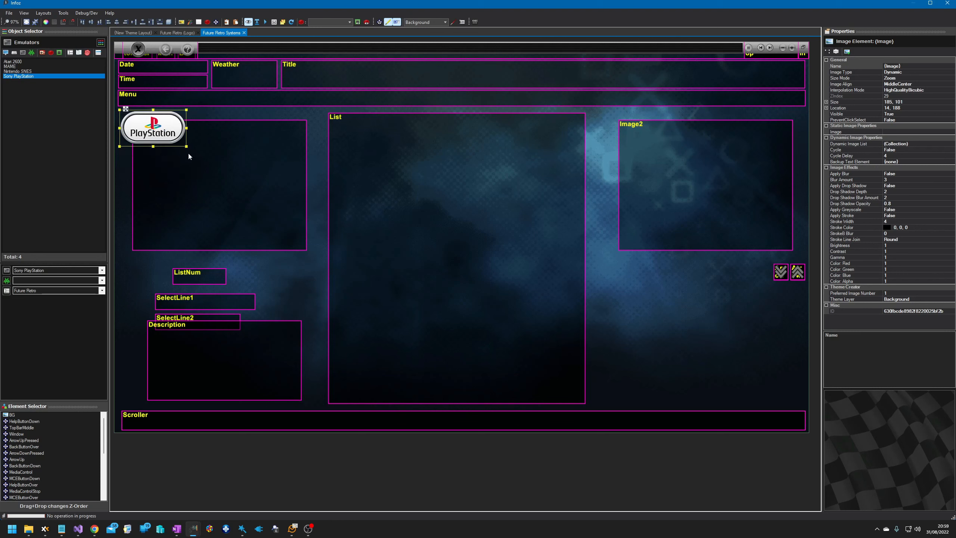
click(205, 175)
Shift List slightly left and up, then place Image2 at about 1312, 191 and enlarge it to about 567 by 384.
click(408, 174)
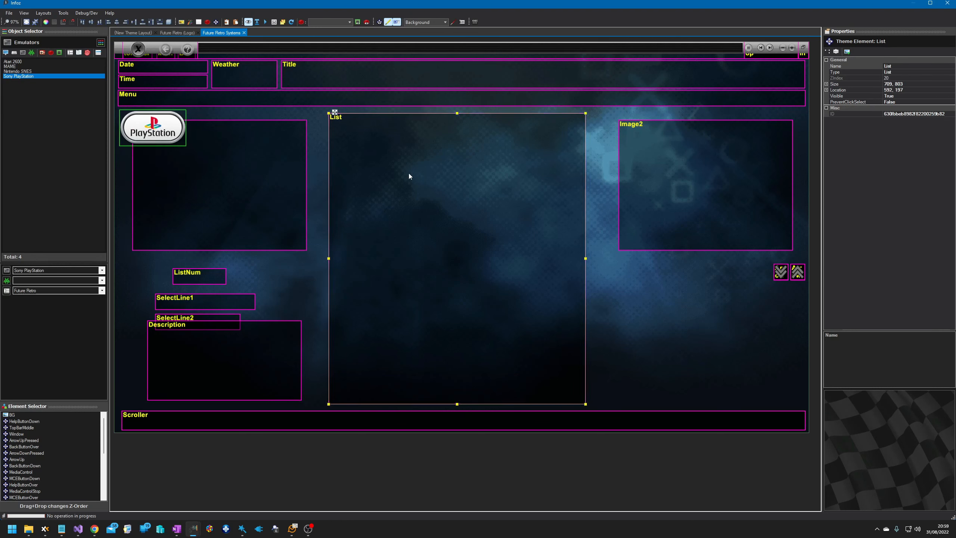
drag(334, 112, 324, 110)
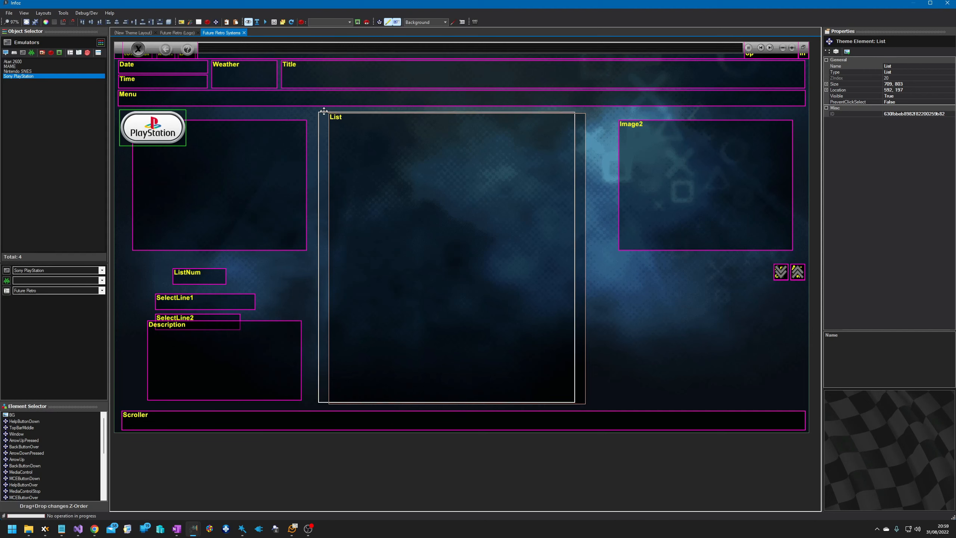
click(680, 150)
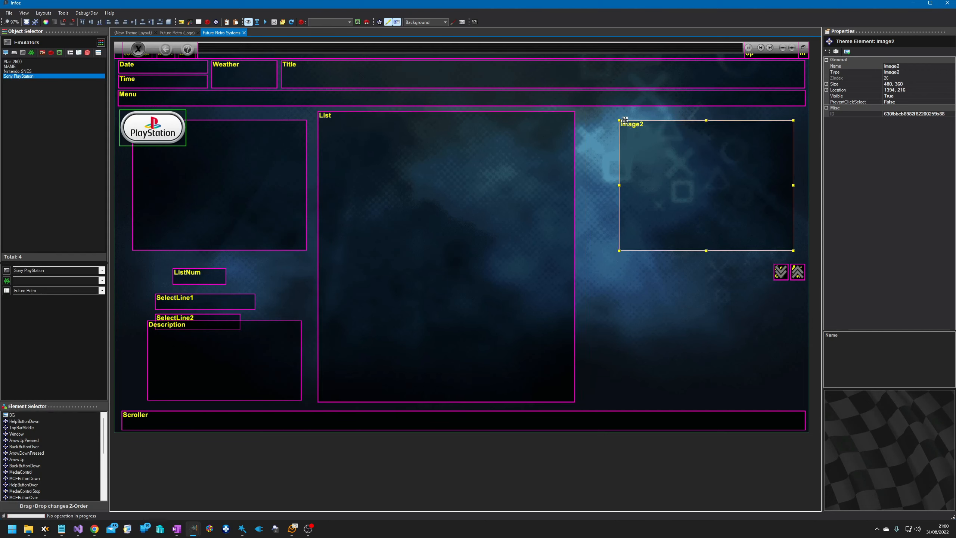
drag(623, 118, 594, 109)
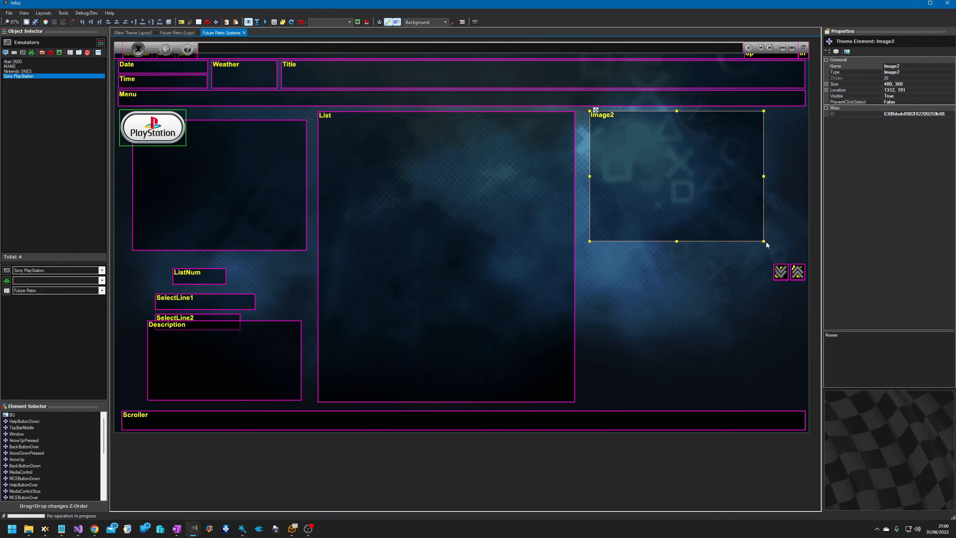
drag(764, 241, 796, 251)
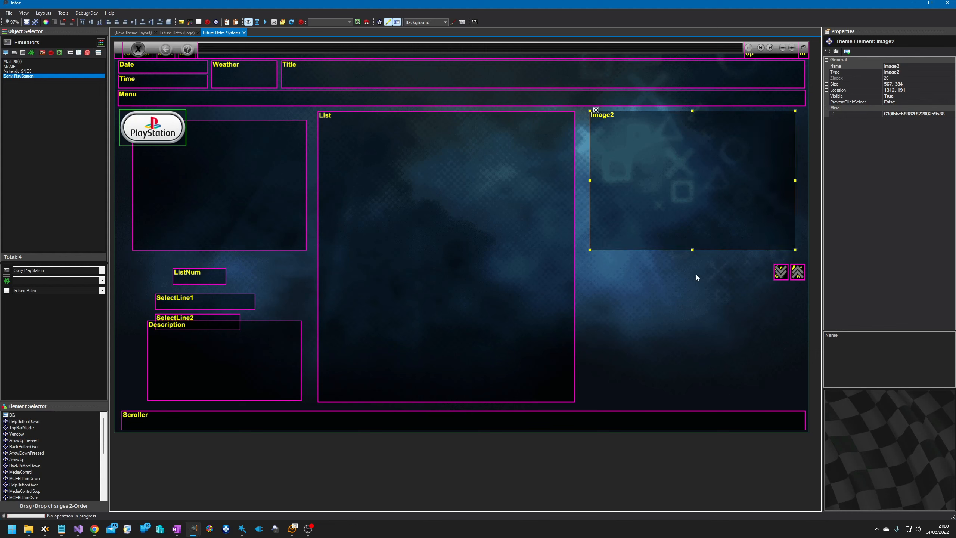
click(663, 296)
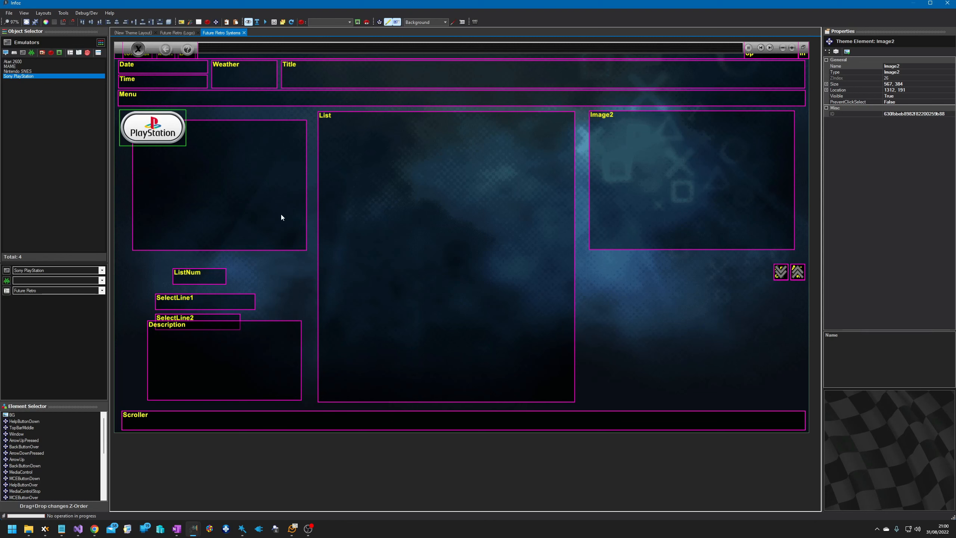
Shorten the List element to about 745 high and move ListNum just below its lower-right corner.
drag(206, 280, 585, 386)
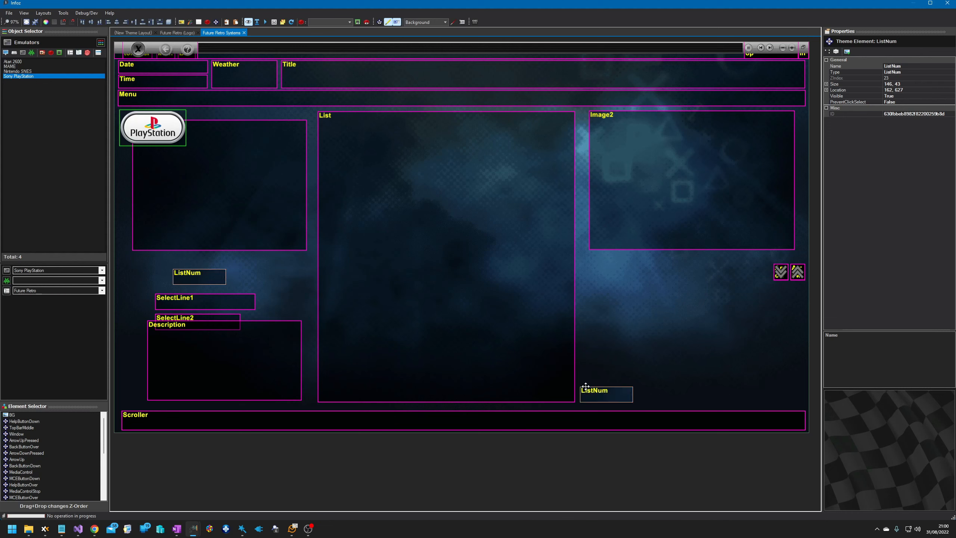
click(467, 403)
drag(447, 404, 452, 382)
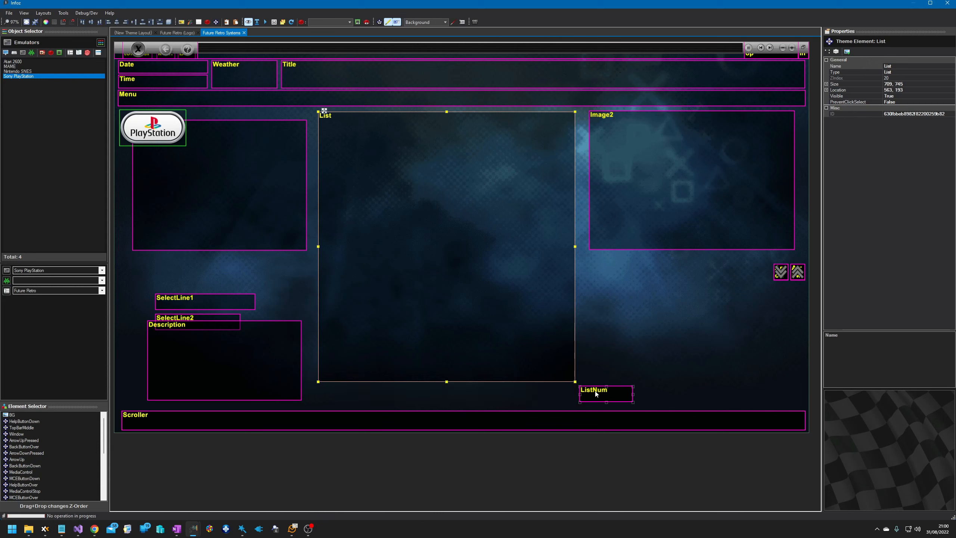
click(596, 393)
drag(585, 384, 527, 383)
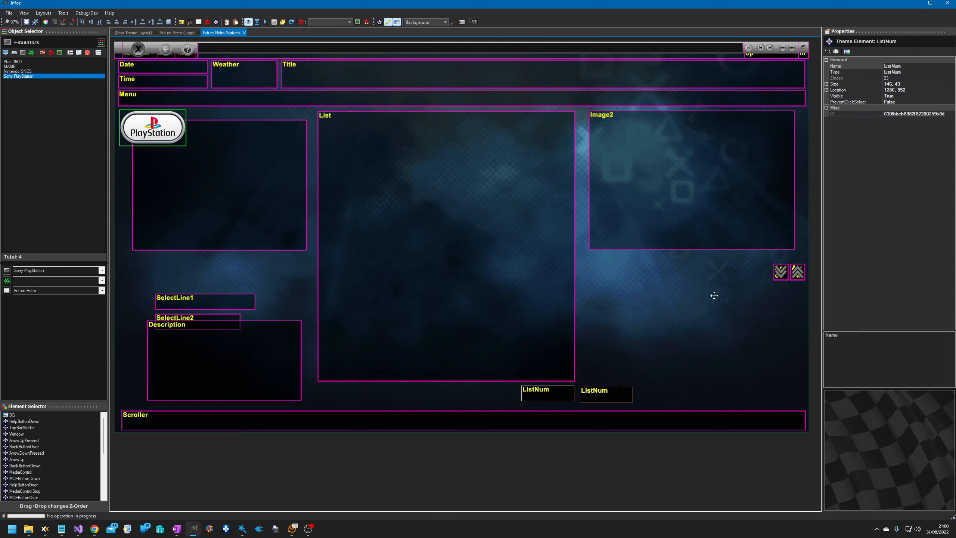
Place SelectLine1 directly below the Image element at about 51, 581 and widen it to about 478 by 43.
click(205, 301)
drag(161, 293, 222, 293)
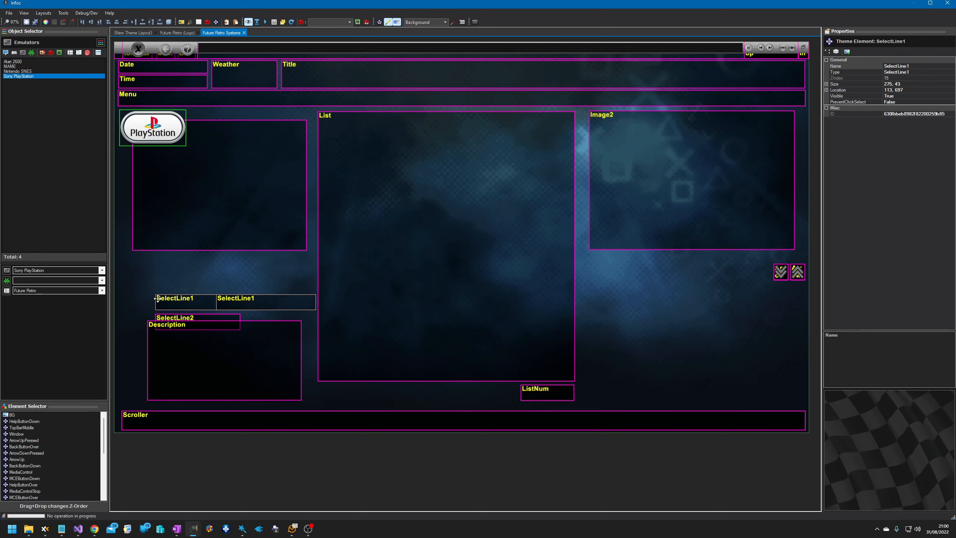
click(171, 299)
click(187, 318)
click(223, 294)
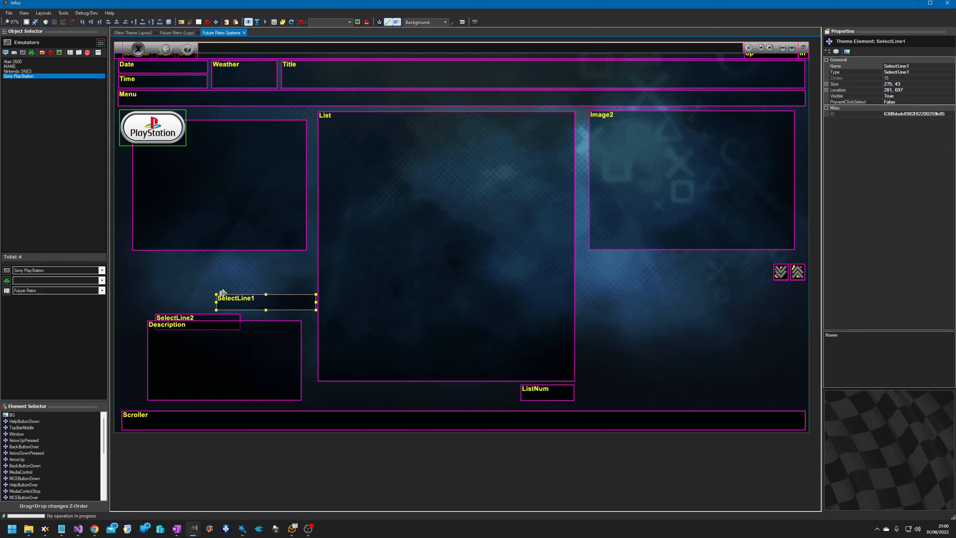
drag(223, 293, 139, 251)
drag(233, 260, 306, 260)
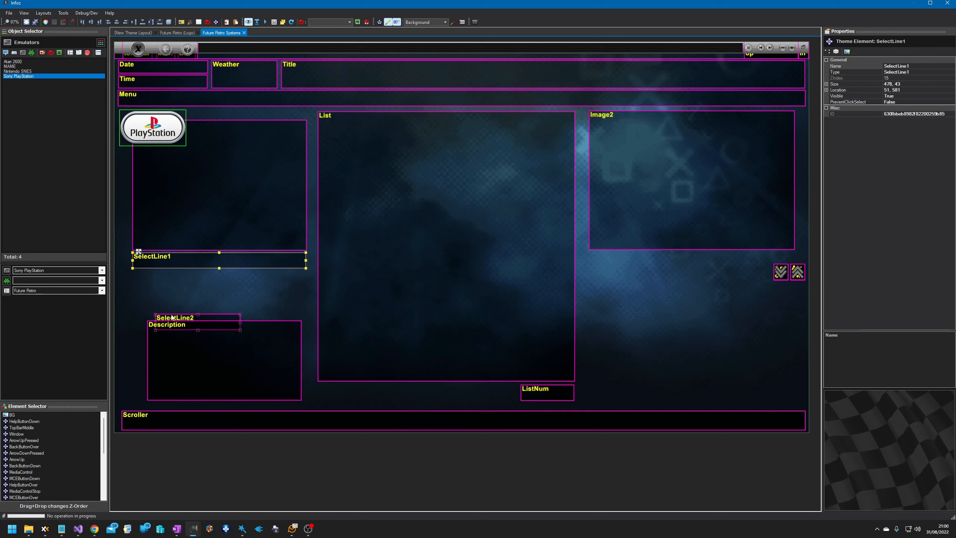
Move SelectLine2 directly below SelectLine1 and widen it to about the same width.
click(194, 318)
drag(162, 311, 138, 267)
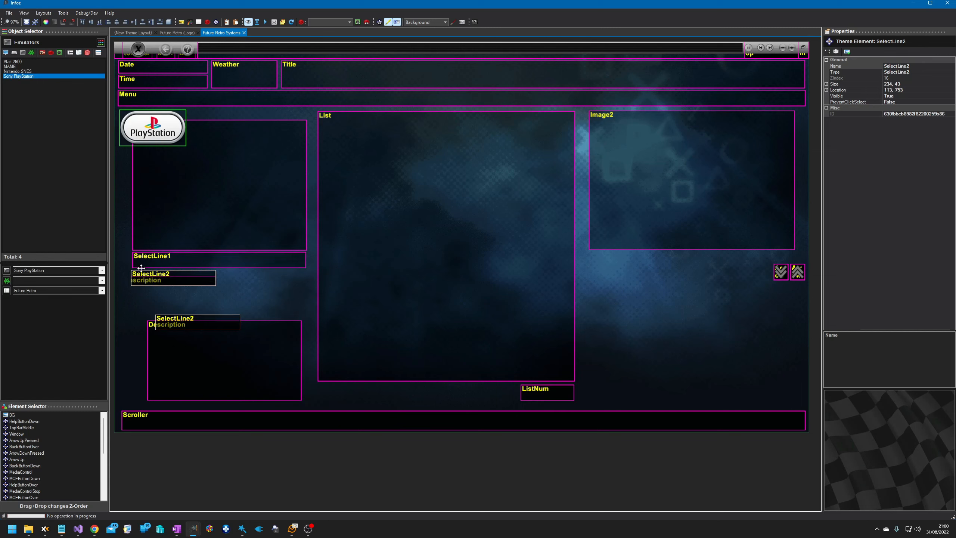
drag(223, 278, 304, 276)
Place Description below SelectLine2 at about 46, 678 and enlarge it to about 482 by 256.
click(153, 322)
drag(154, 322, 137, 286)
drag(285, 327, 305, 327)
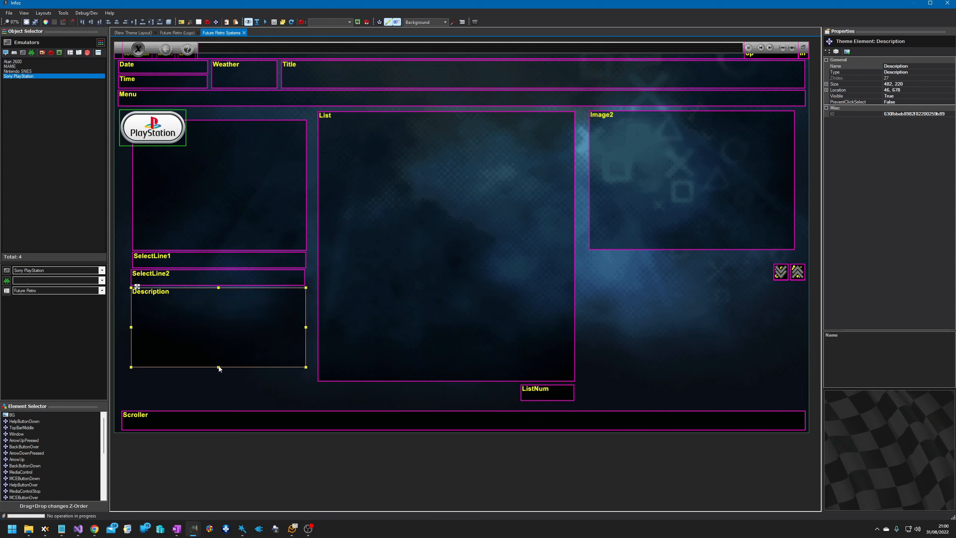
drag(218, 367, 219, 380)
click(693, 313)
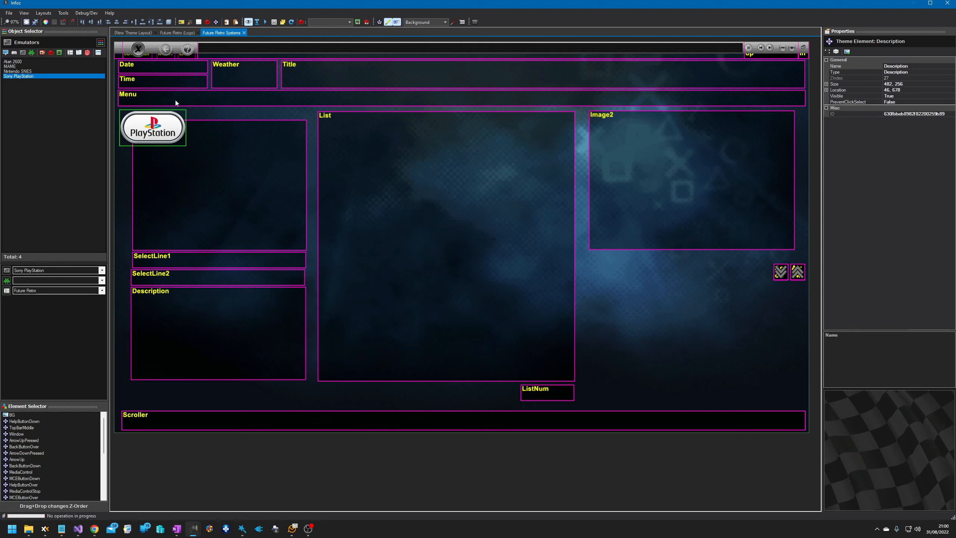
Enlarge the PlayStation logo image to about 228 by 114.
click(160, 126)
drag(186, 146, 202, 152)
click(669, 342)
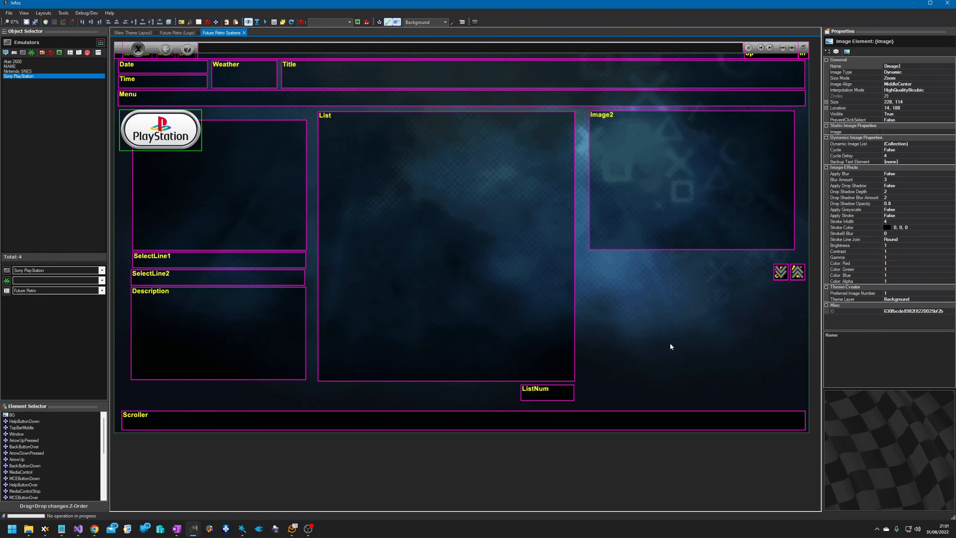
Add a text element below Image2 at about 1322, 681 and size it to about 570 by 42.
right_click(669, 342)
click(622, 301)
right_click(627, 294)
click(657, 304)
drag(124, 45, 769, 293)
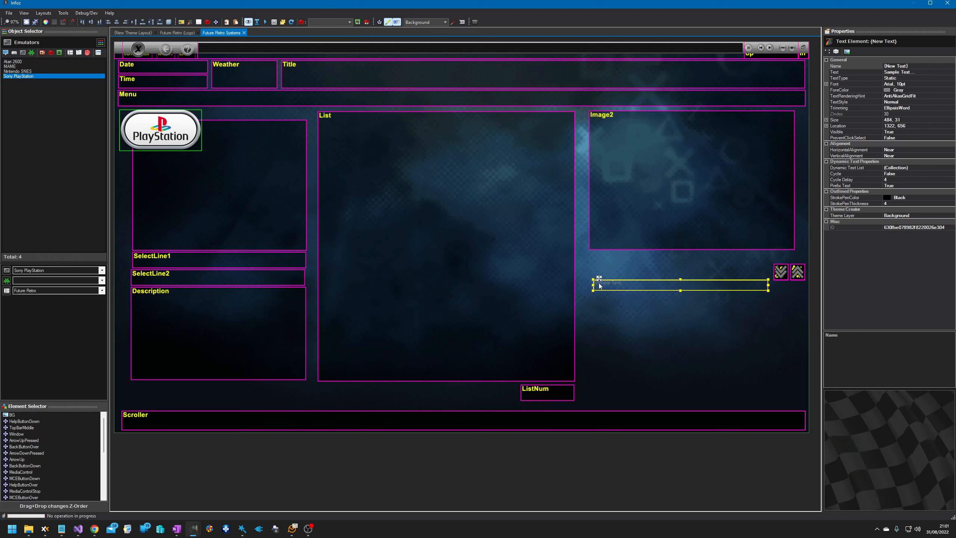
drag(599, 281, 599, 290)
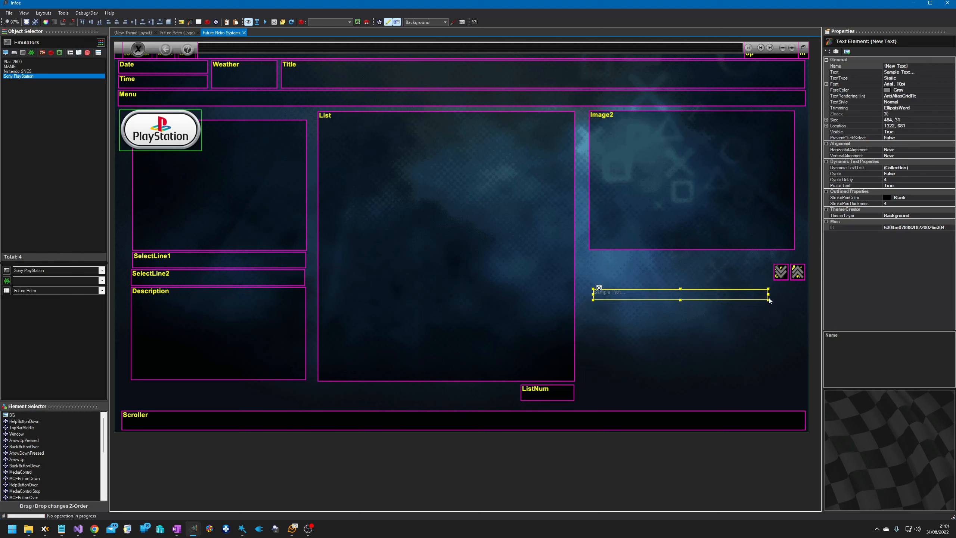
drag(768, 298, 799, 297)
drag(696, 300, 696, 304)
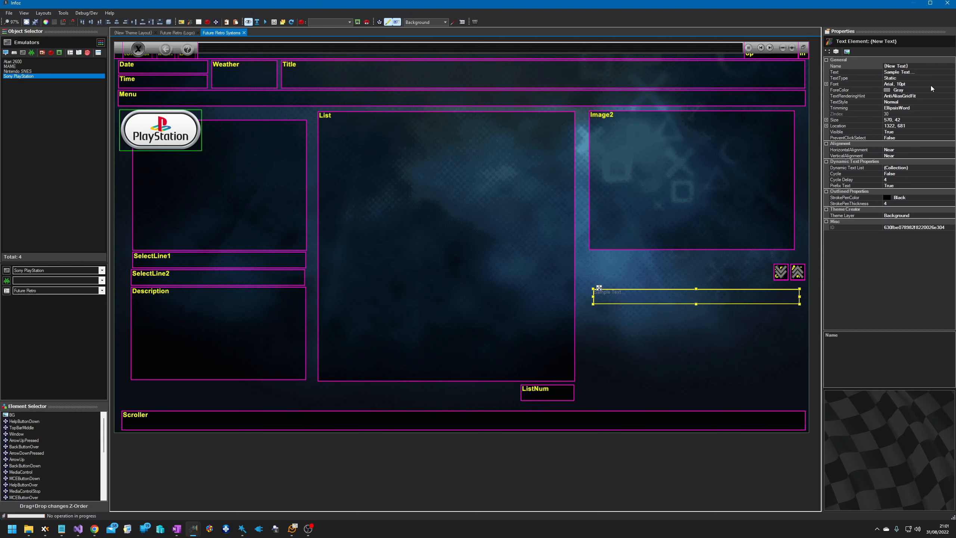
Set the new text element's text style to Outlined and its fore color to White.
click(911, 101)
click(951, 103)
click(898, 114)
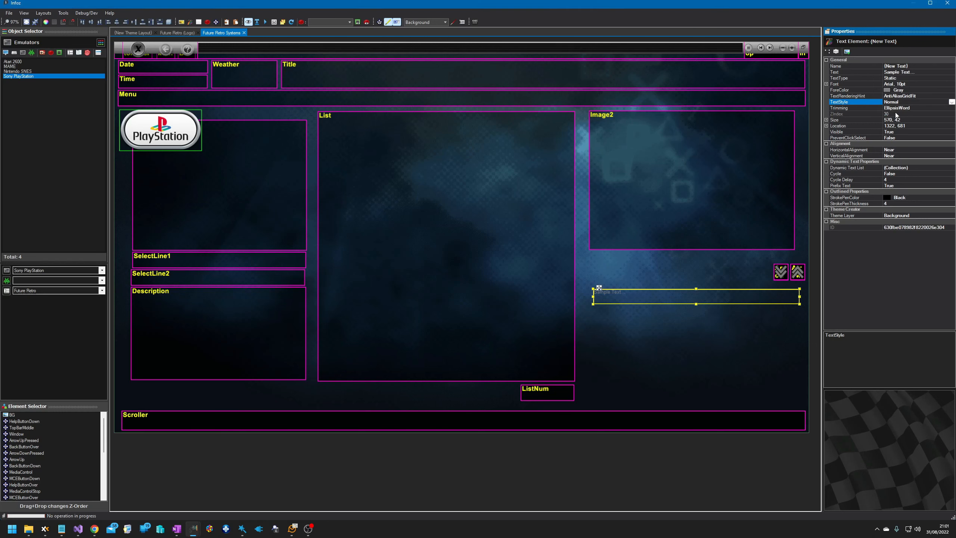
click(937, 90)
click(952, 90)
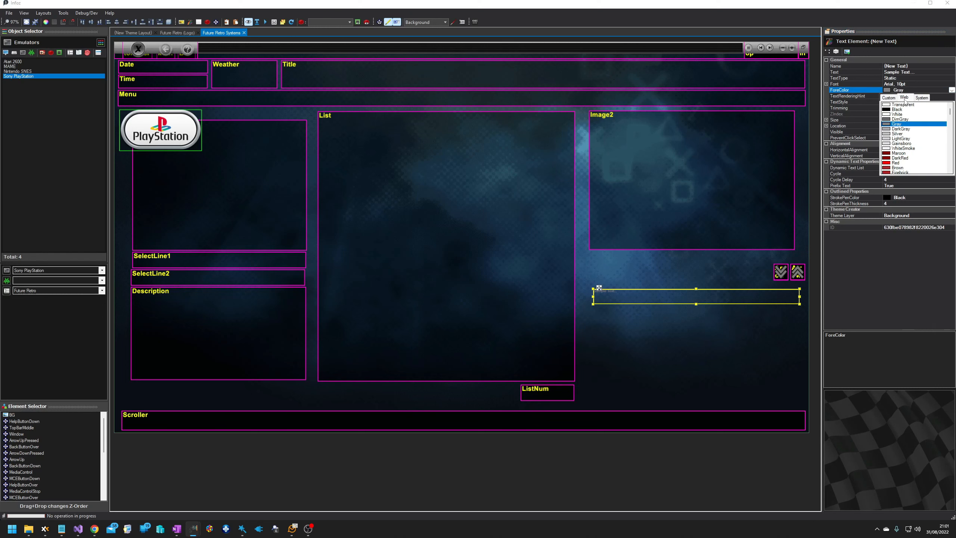
click(898, 115)
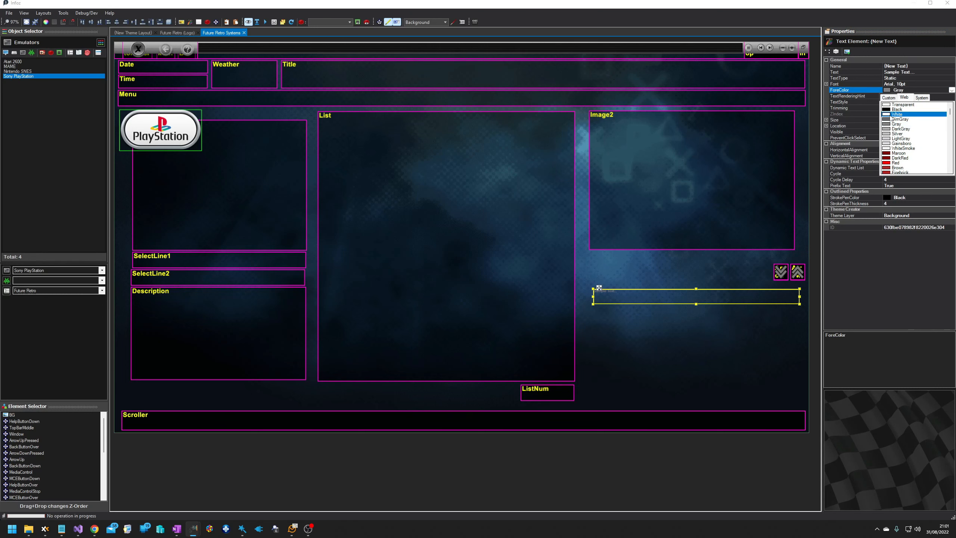
Set the text element's font to Arial Rounded MT, Bold, size 36.
click(928, 85)
click(951, 83)
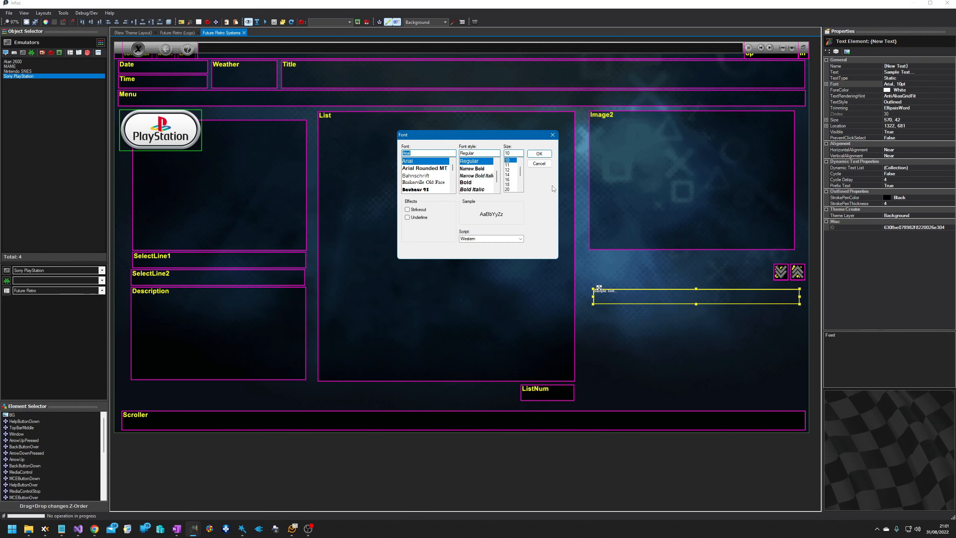
click(436, 170)
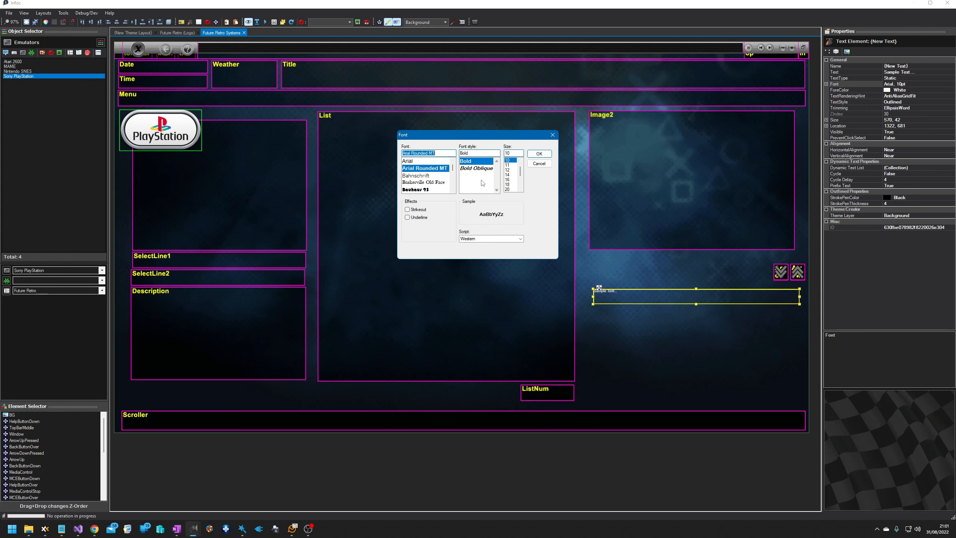
scroll(513, 190, down, 2)
click(507, 189)
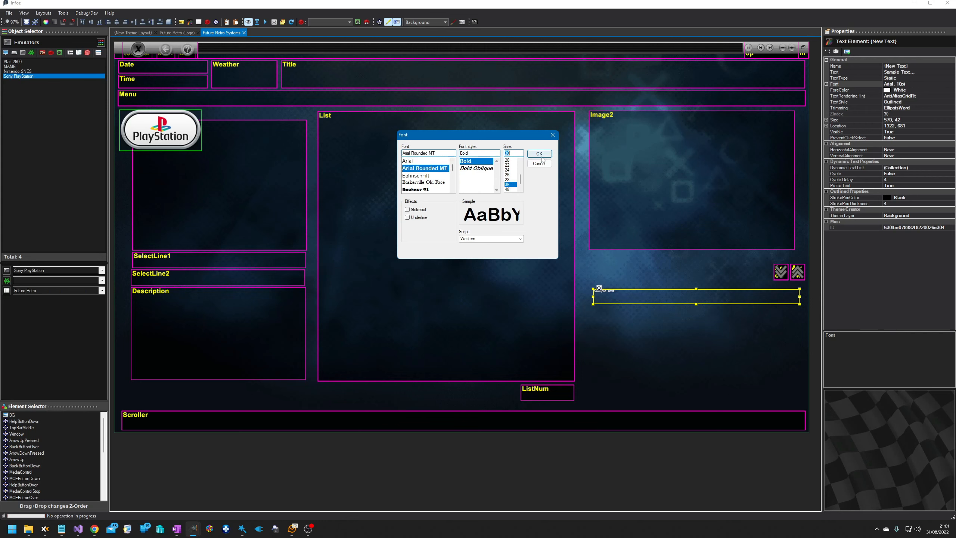
click(540, 153)
click(610, 299)
Reduce the sample text's font size, trying 28 and settling on 26.
click(940, 85)
click(951, 85)
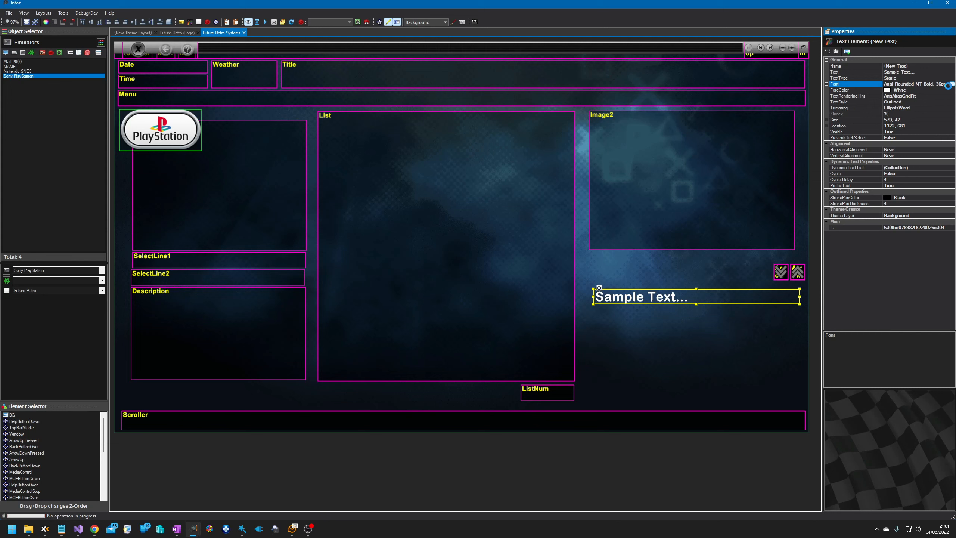
click(508, 175)
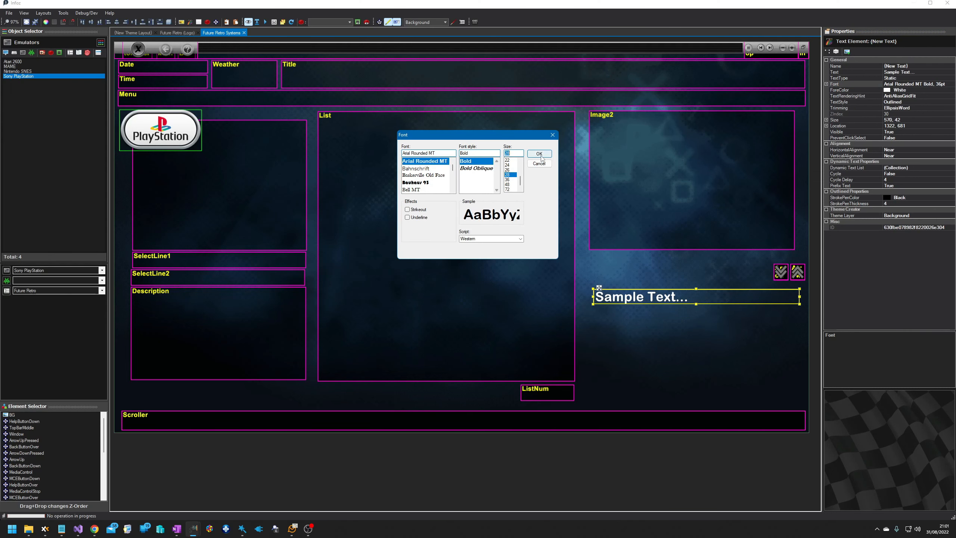
click(539, 154)
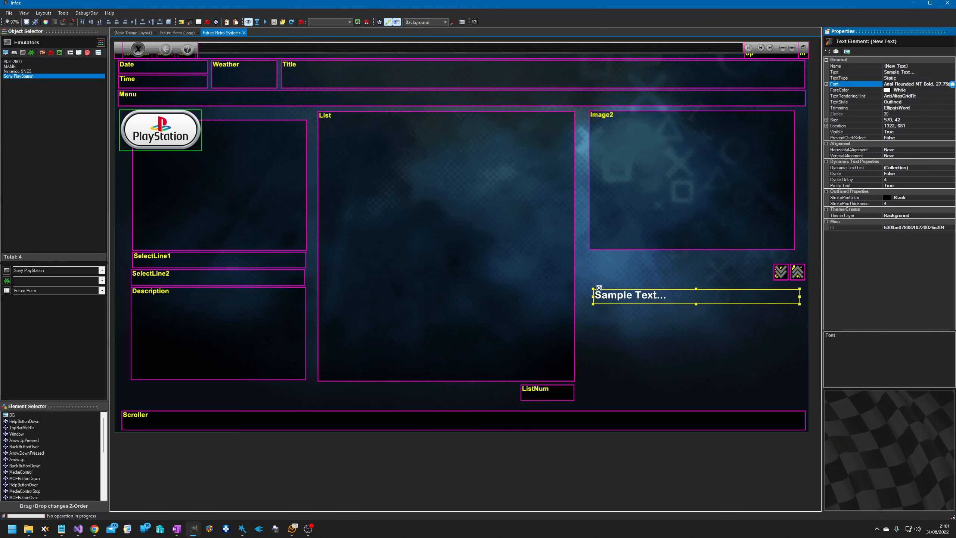
click(952, 84)
click(507, 170)
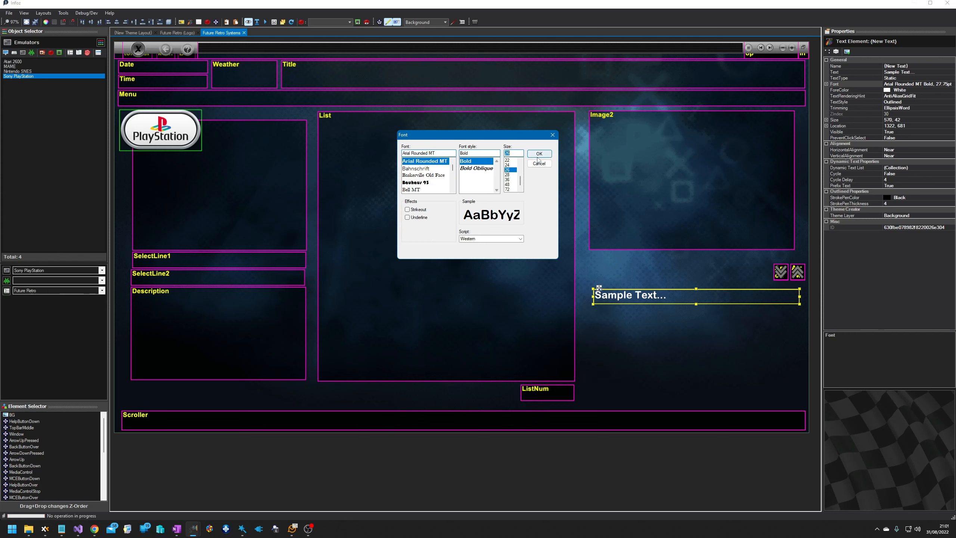
click(540, 154)
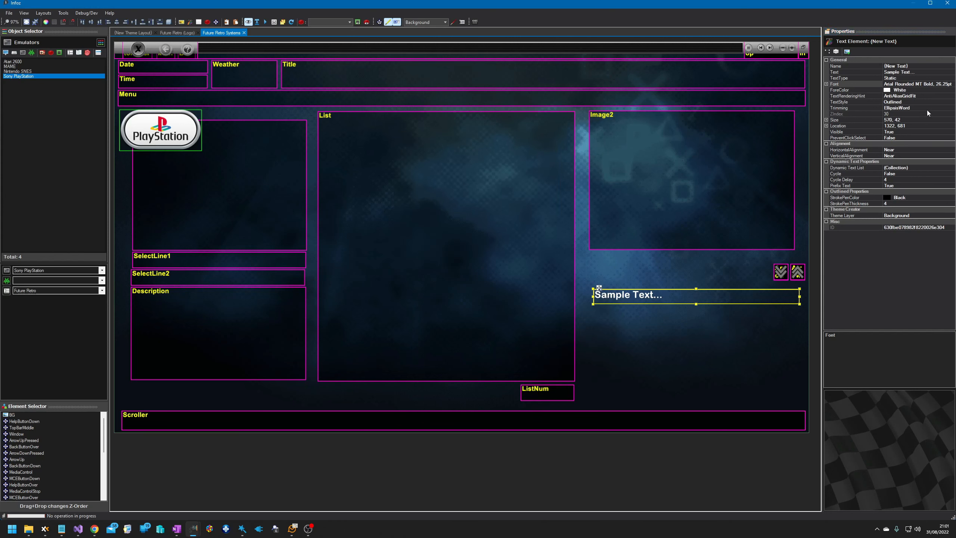
Set the text element's text type to Dynamic.
click(912, 79)
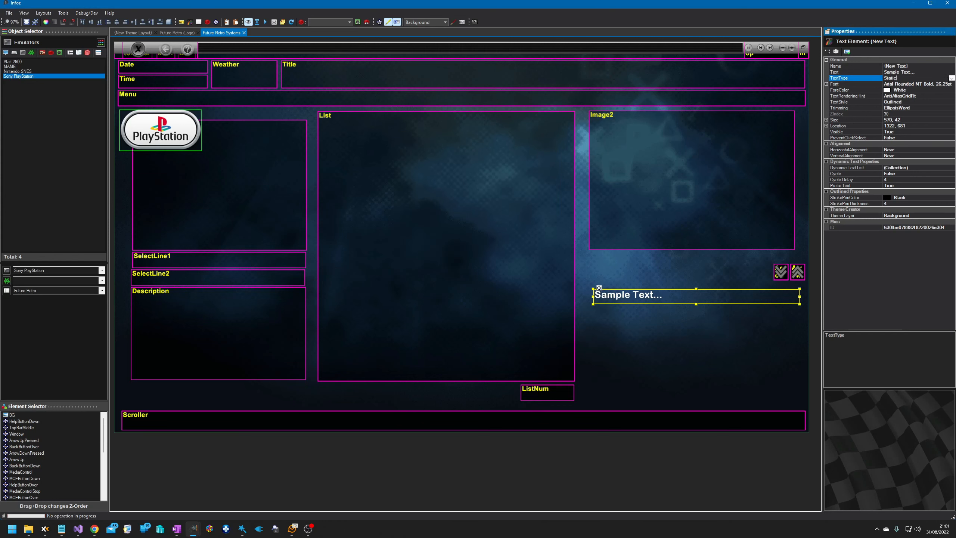
click(952, 79)
click(910, 91)
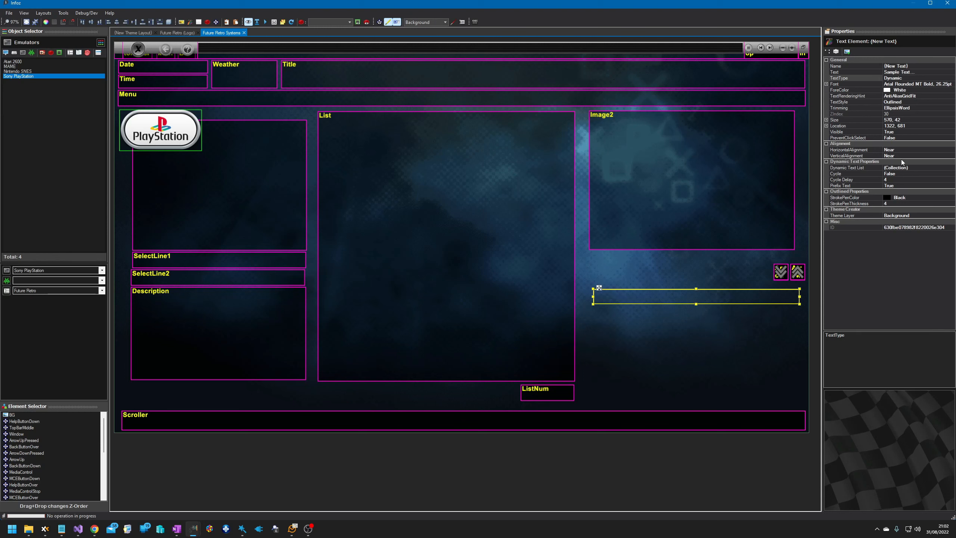
Add SystemDisplayedName to the text element's dynamic text list.
click(916, 167)
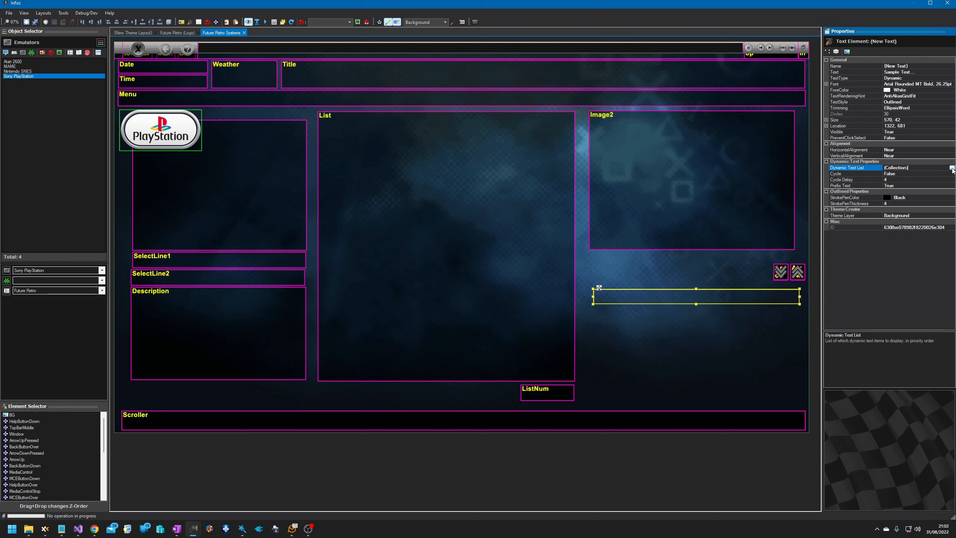
click(951, 168)
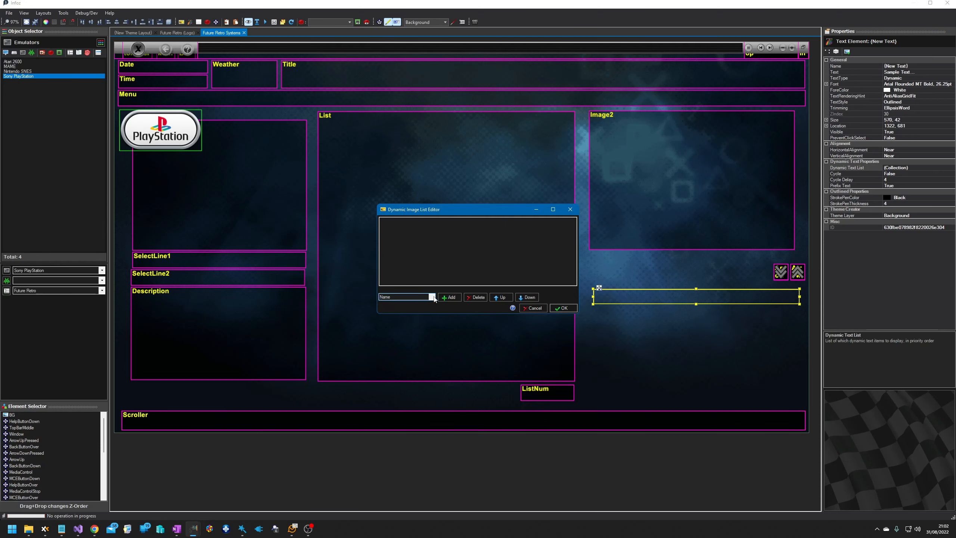
click(432, 297)
drag(432, 328, 431, 353)
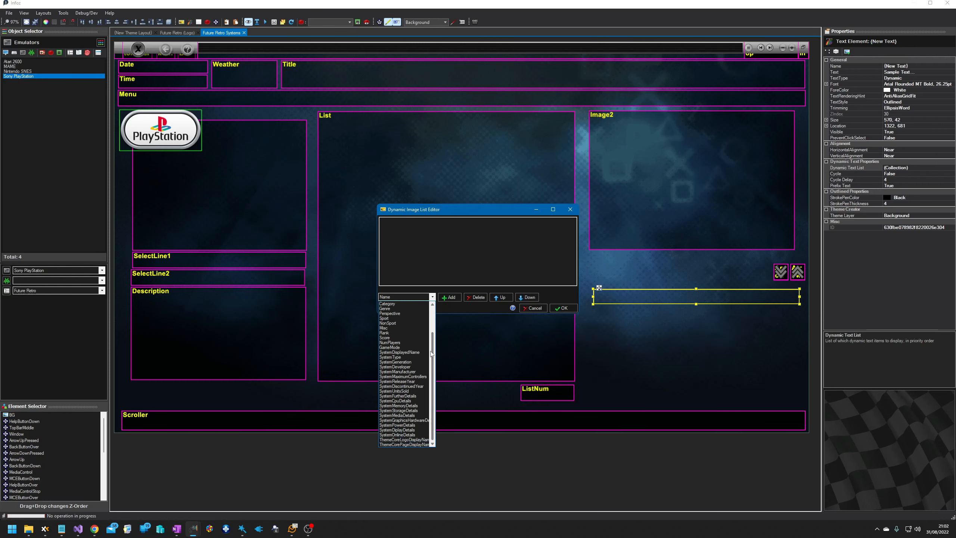
click(399, 352)
click(450, 298)
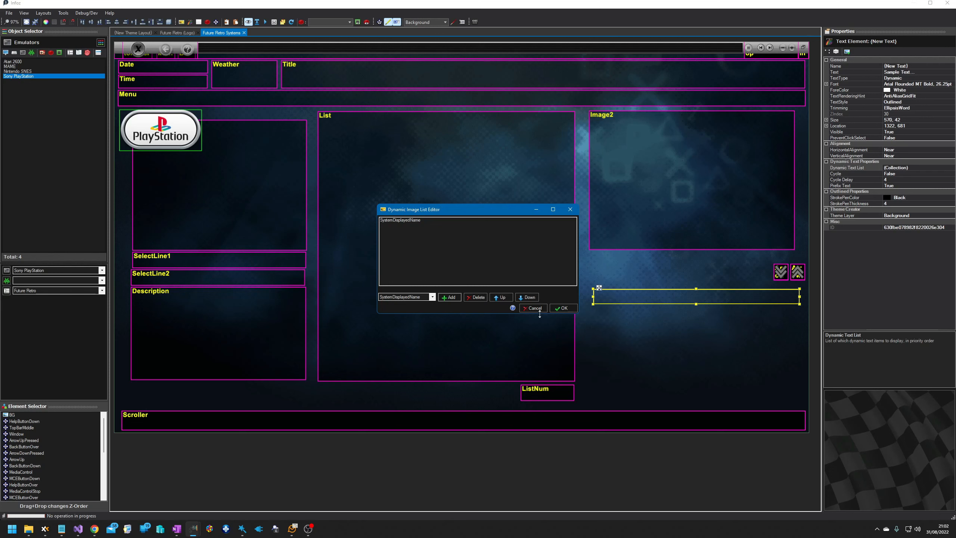
click(561, 310)
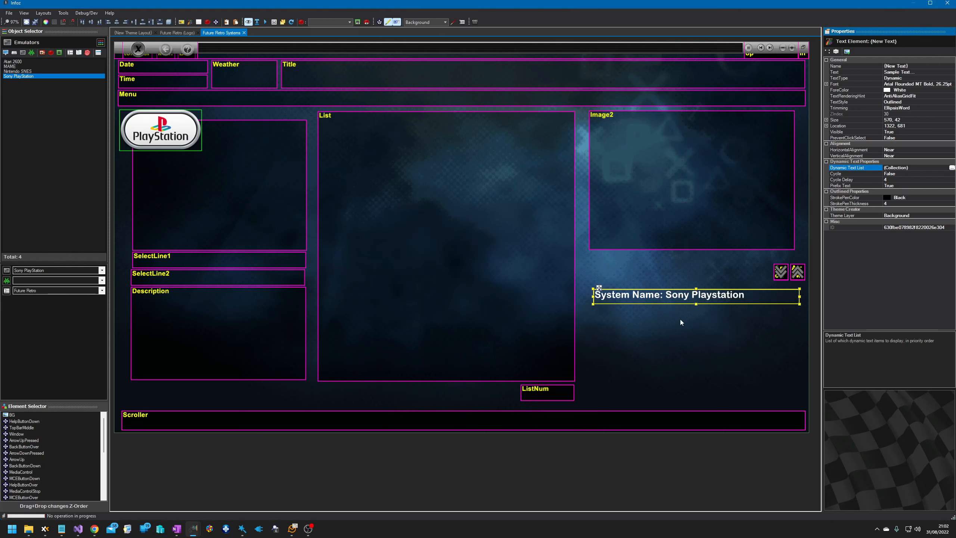
Duplicate the System Name text element and place the copy directly below the original.
right_click(707, 297)
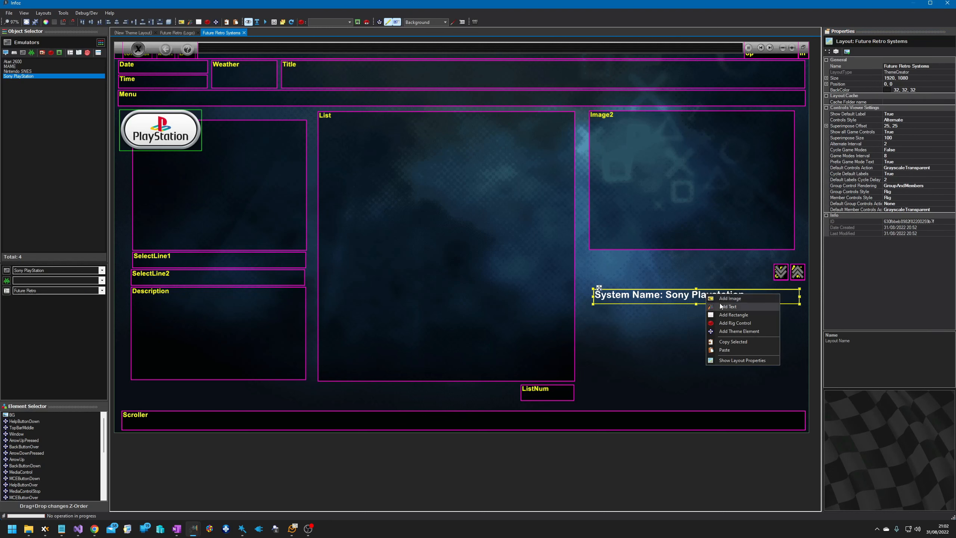
click(720, 343)
right_click(659, 330)
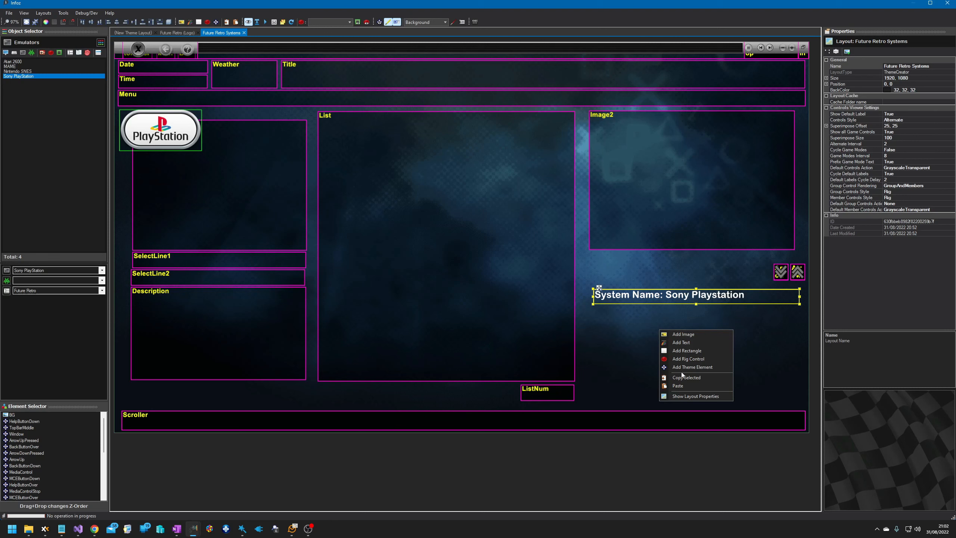
click(680, 386)
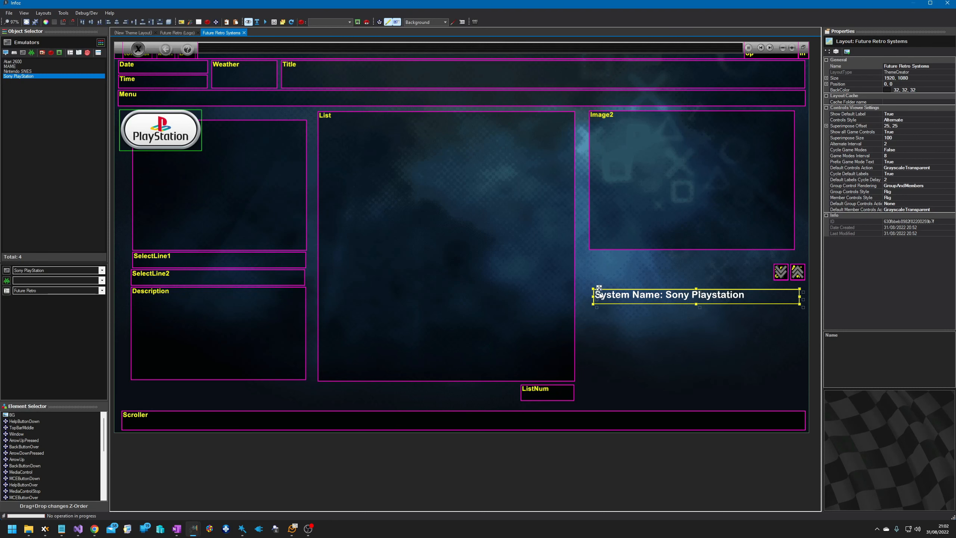
drag(603, 289, 600, 305)
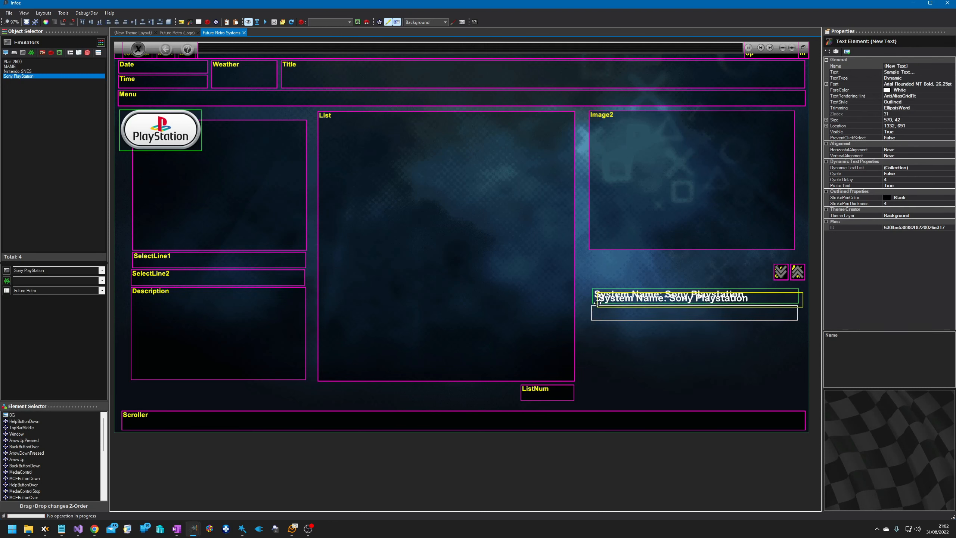
Paste two more copies of the System Name text element and stack them directly below the existing two.
right_click(628, 338)
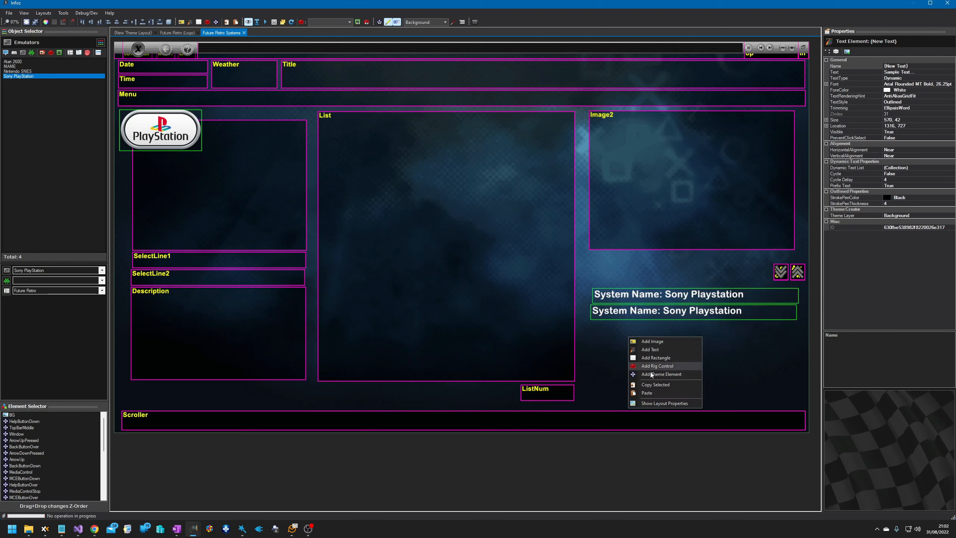
click(652, 392)
mouse_move(603, 292)
mouse_down()
mouse_move(610, 310)
mouse_move(599, 321)
mouse_up()
right_click(615, 356)
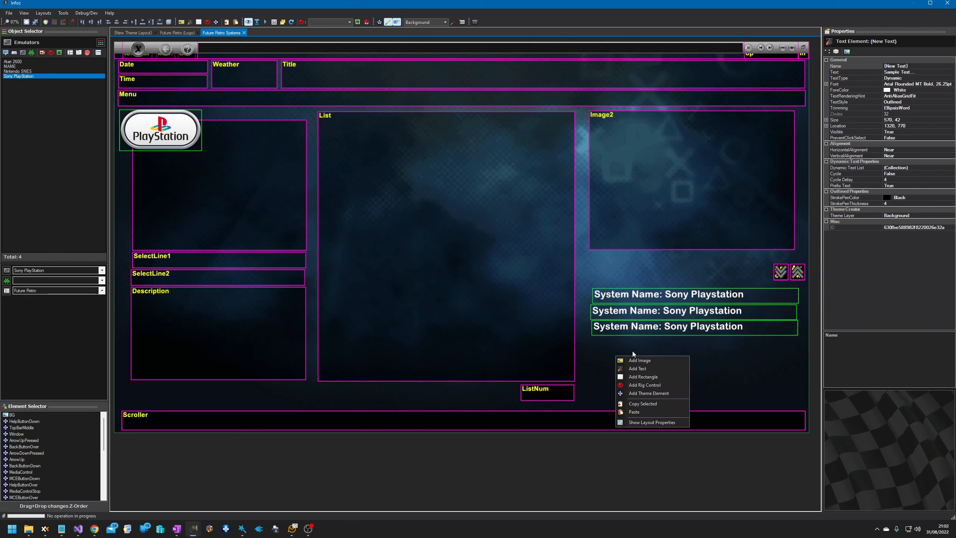
click(633, 412)
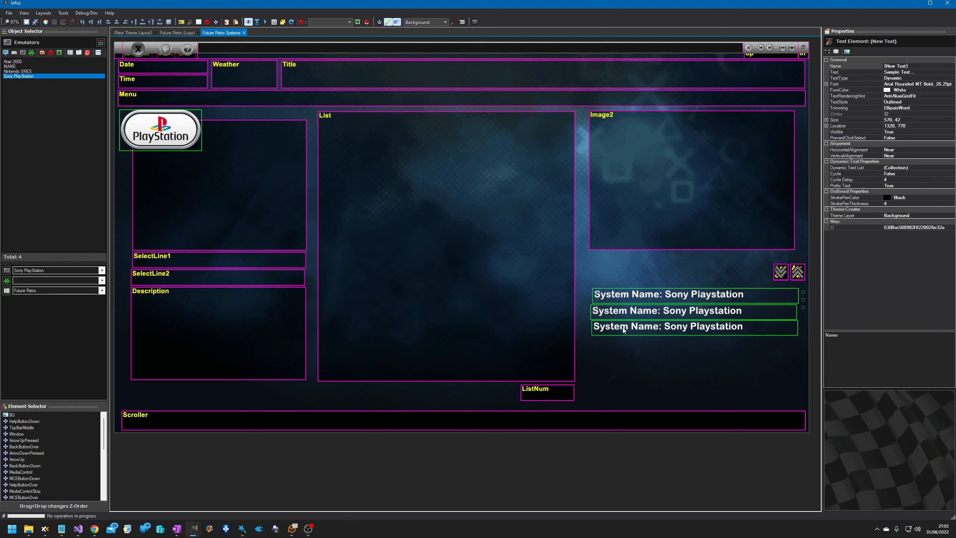
drag(602, 294, 598, 337)
click(644, 379)
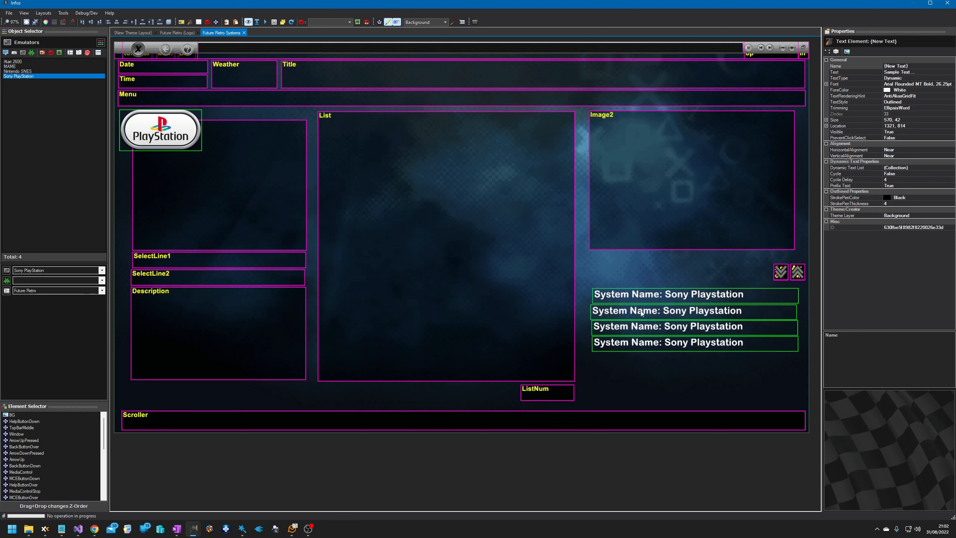
Replace SystemDisplayedName with SystemType in the second text element's dynamic text list.
click(641, 313)
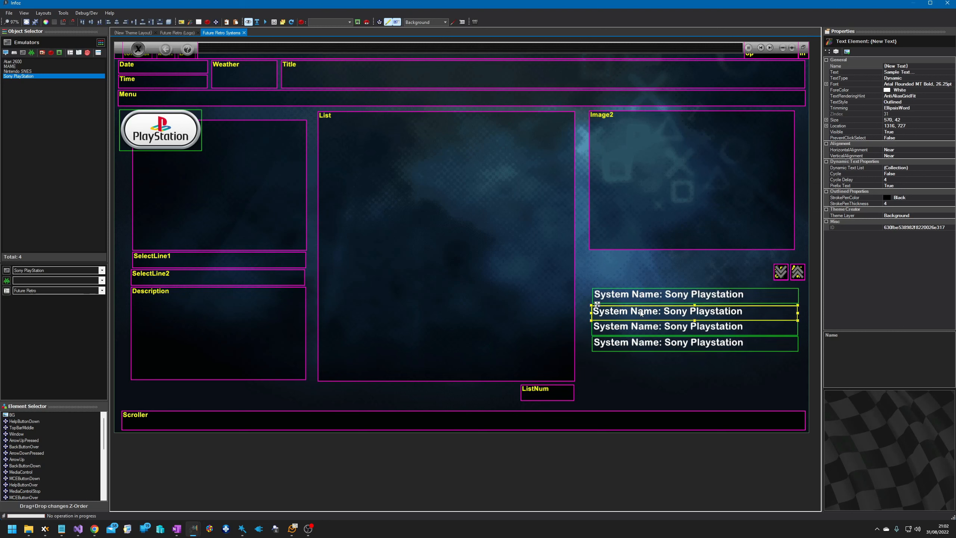
click(938, 169)
click(952, 168)
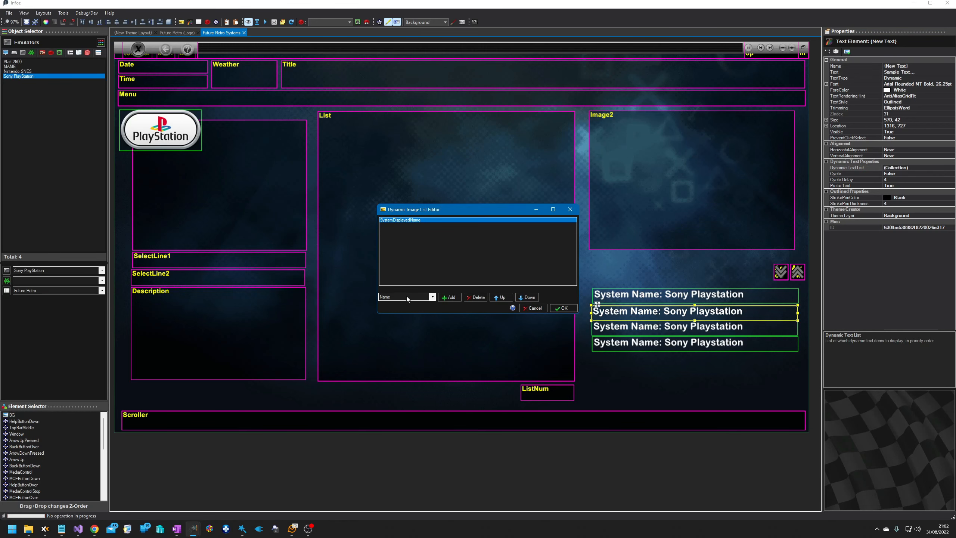
click(476, 297)
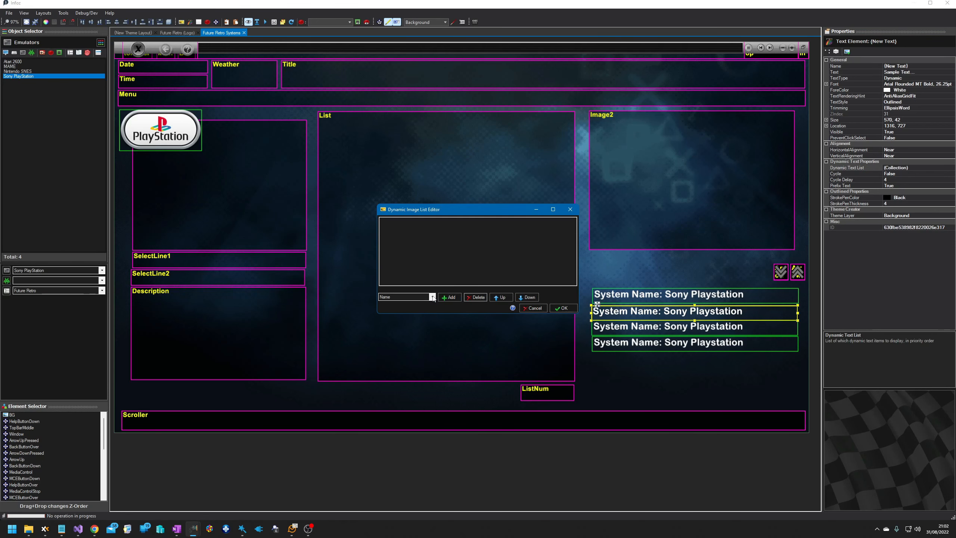
click(432, 297)
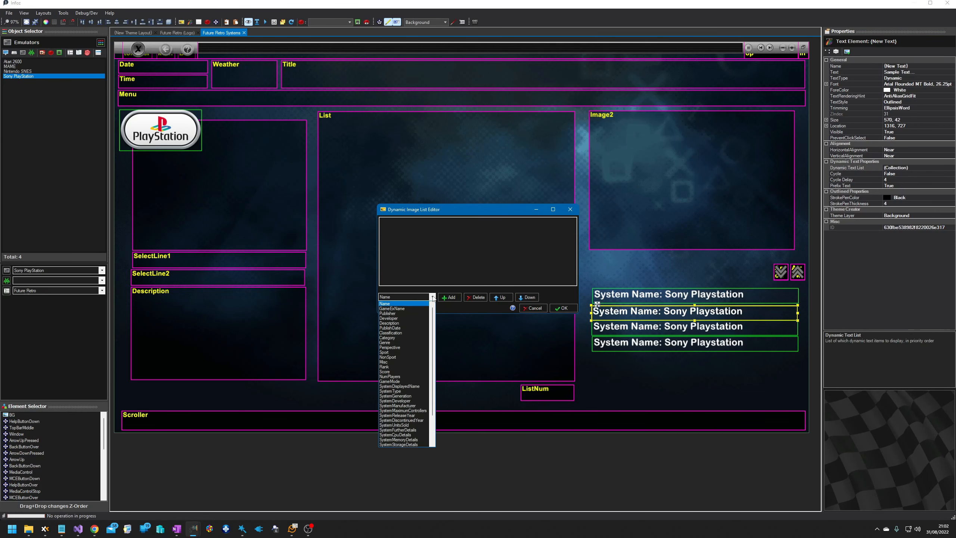
click(415, 392)
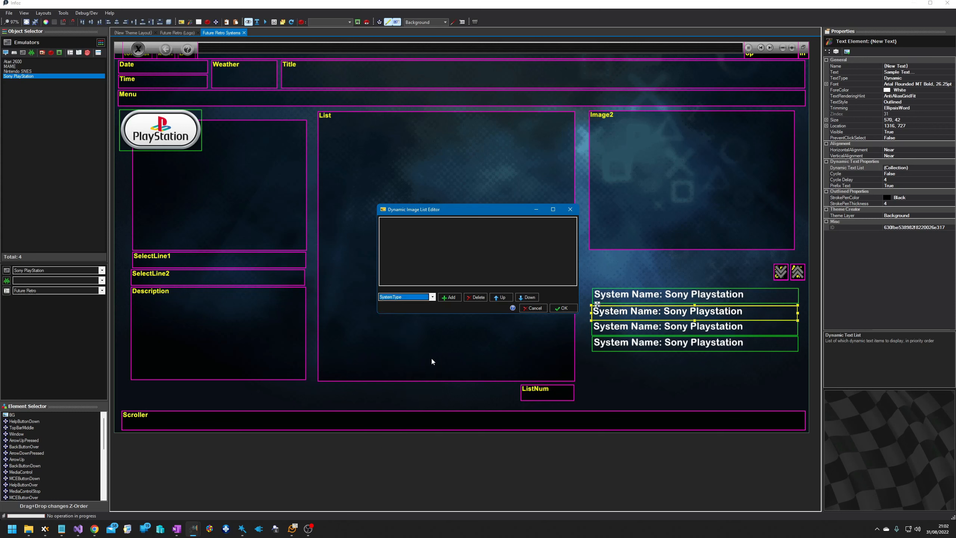
click(449, 297)
Add SystemGeneration, SystemDeveloper and SystemManufacturer to the second text element's dynamic text list and accept the list.
click(433, 297)
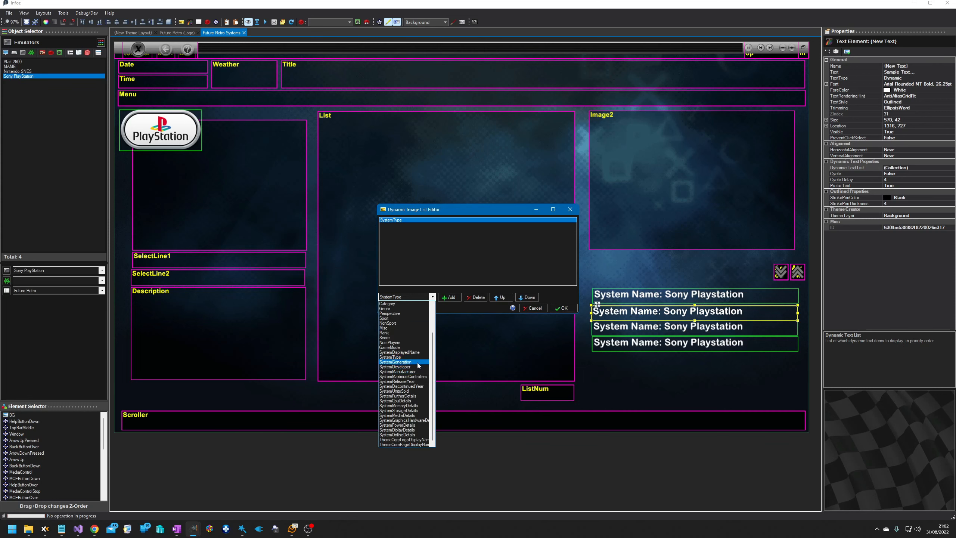
click(423, 357)
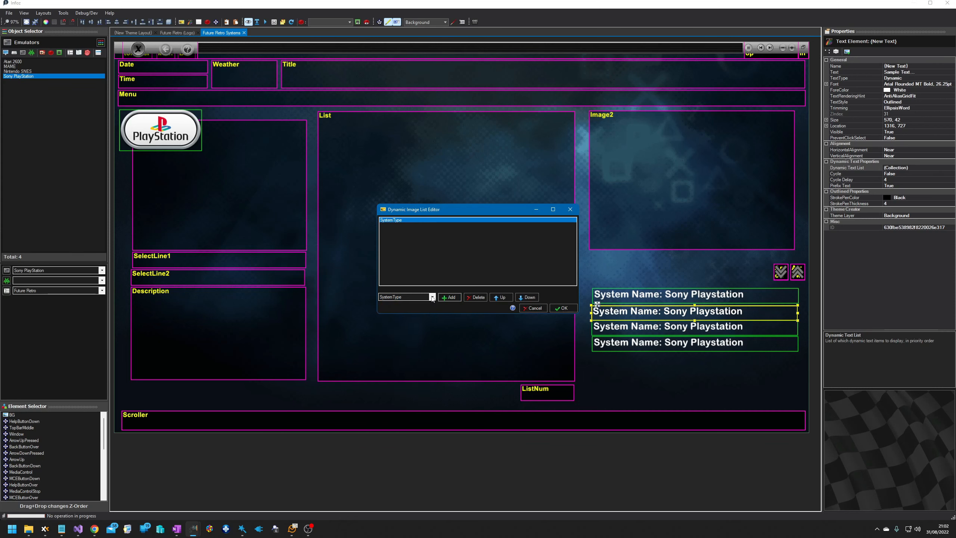
click(432, 298)
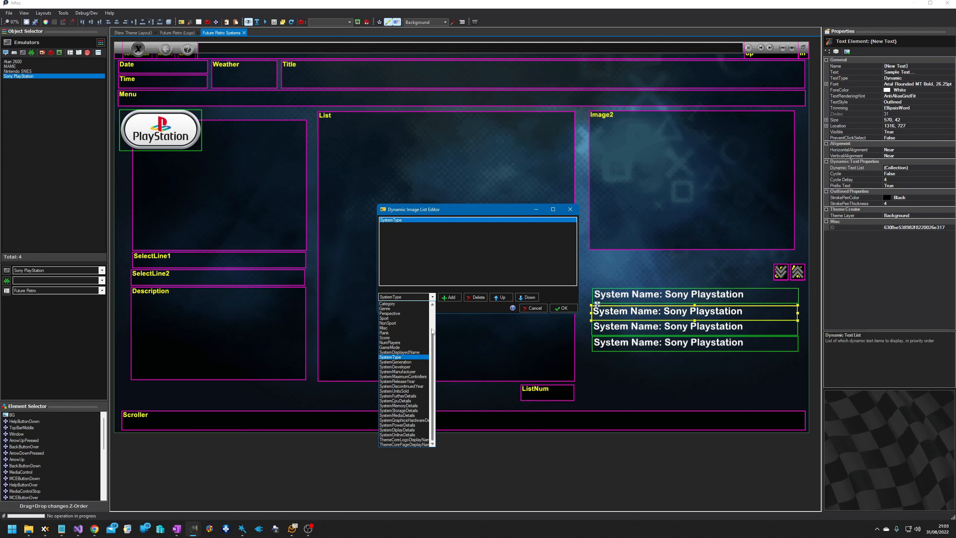
click(418, 362)
click(447, 298)
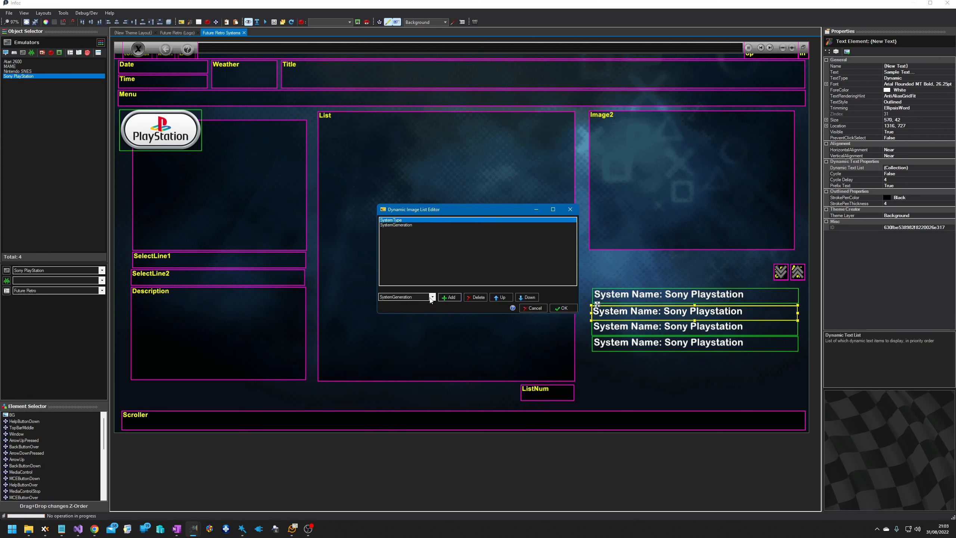
click(432, 297)
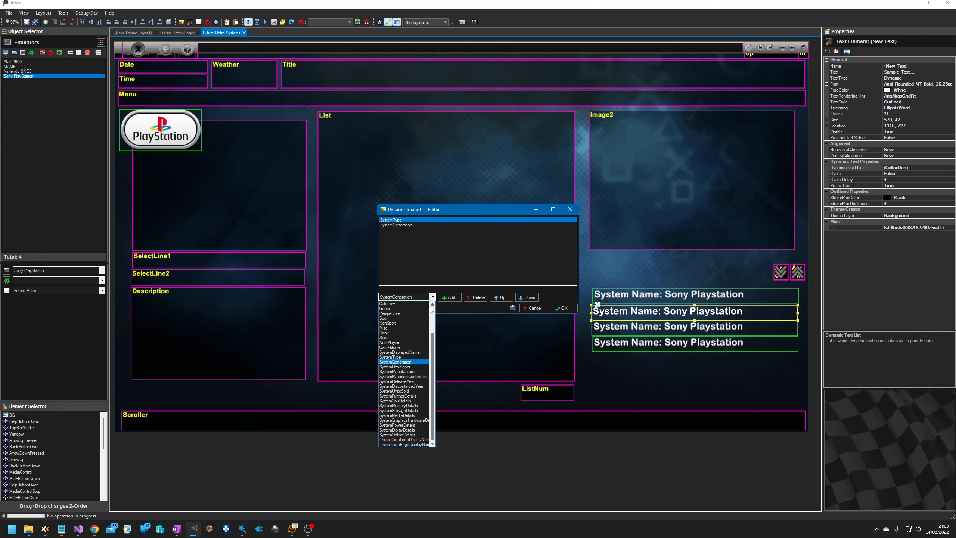
click(415, 367)
click(449, 297)
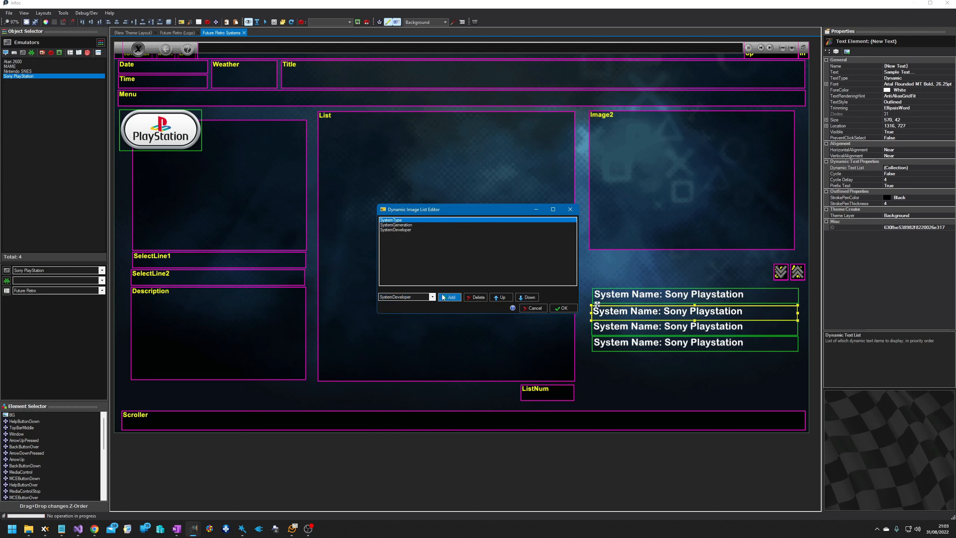
click(432, 298)
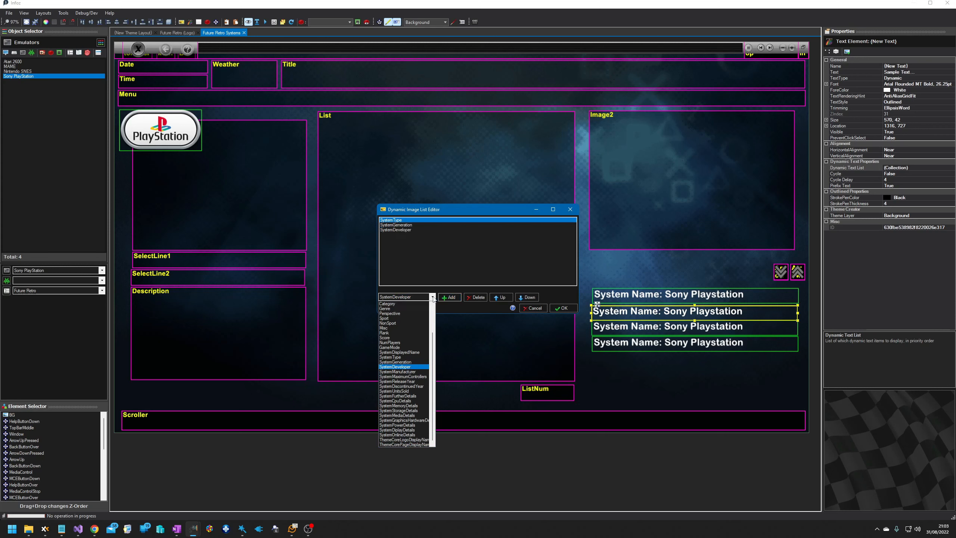
click(414, 372)
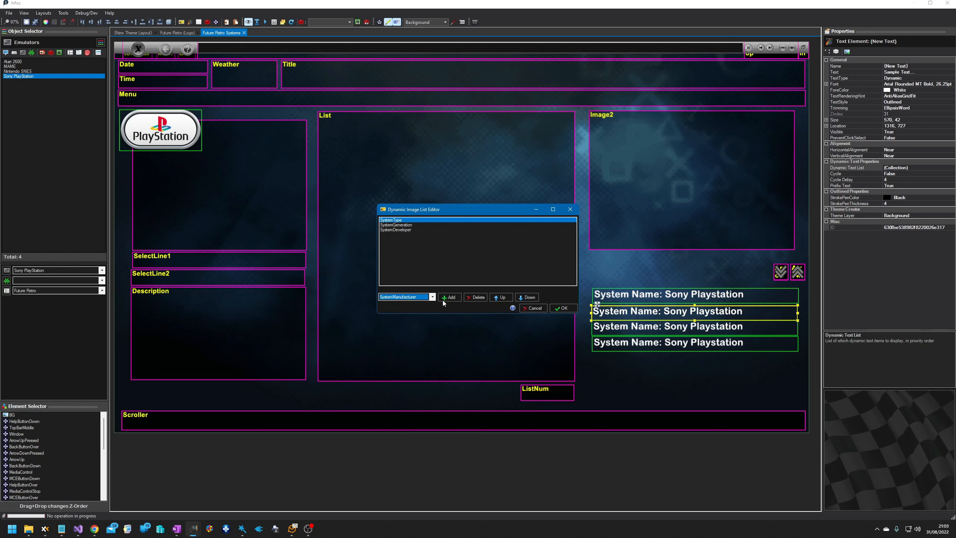
click(448, 298)
click(559, 309)
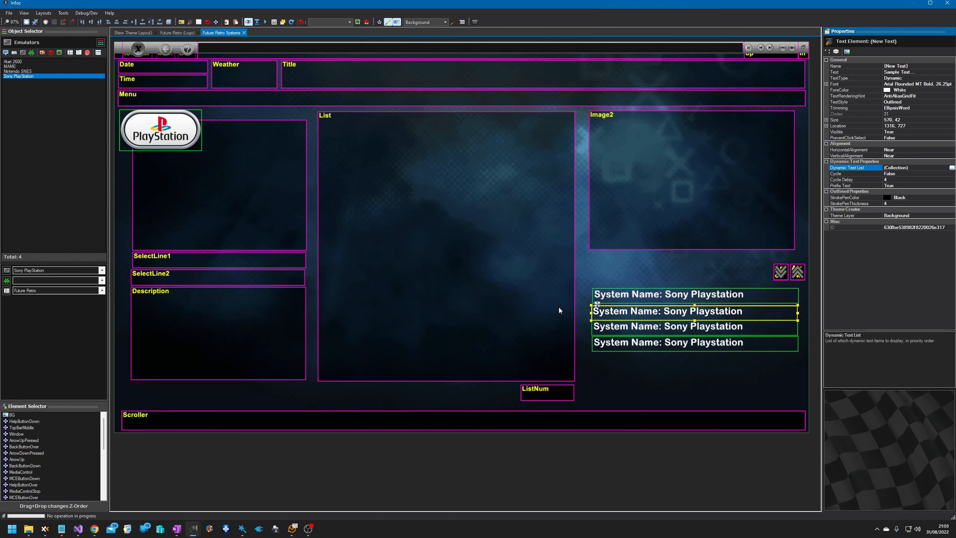
Replace SystemDisplayedName with SystemMaximumControllers in the third text element's dynamic text list.
click(685, 326)
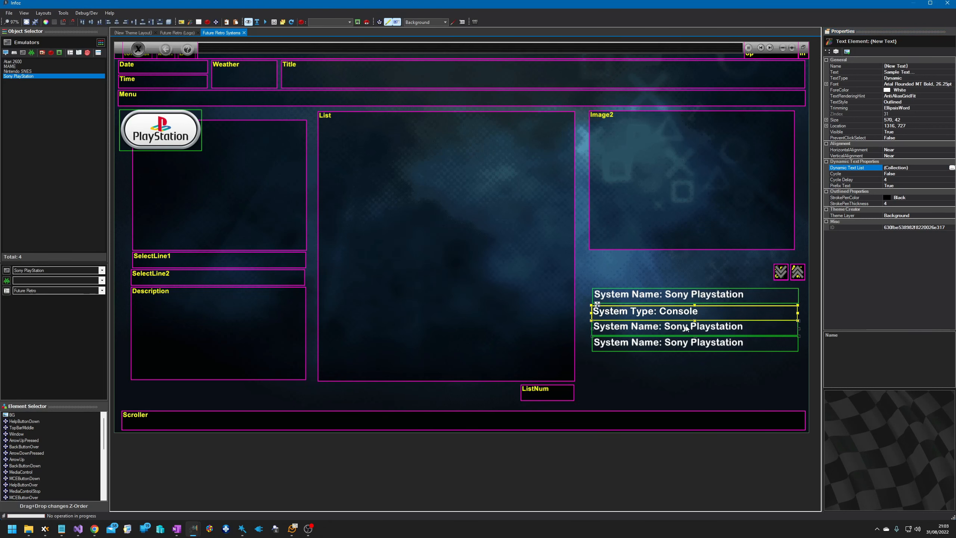
click(926, 168)
click(952, 168)
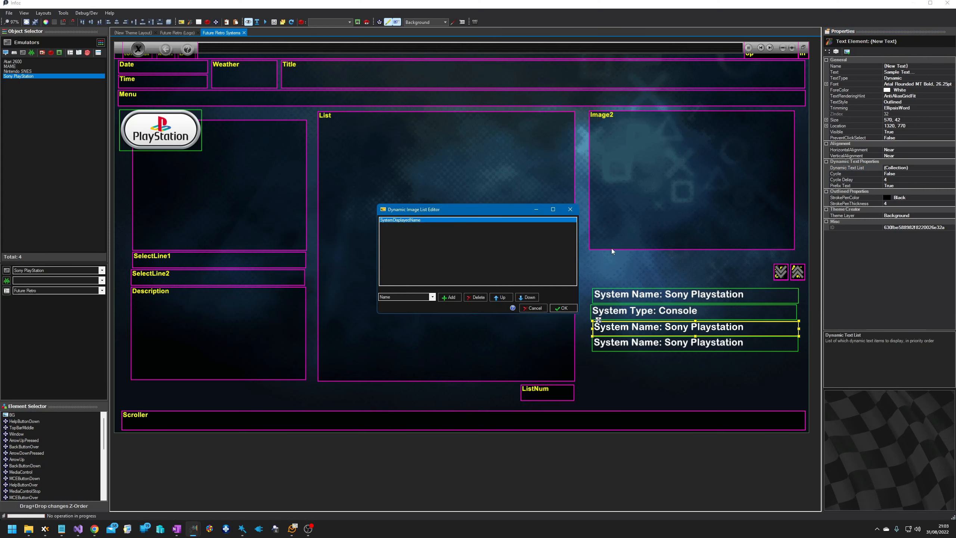
click(430, 298)
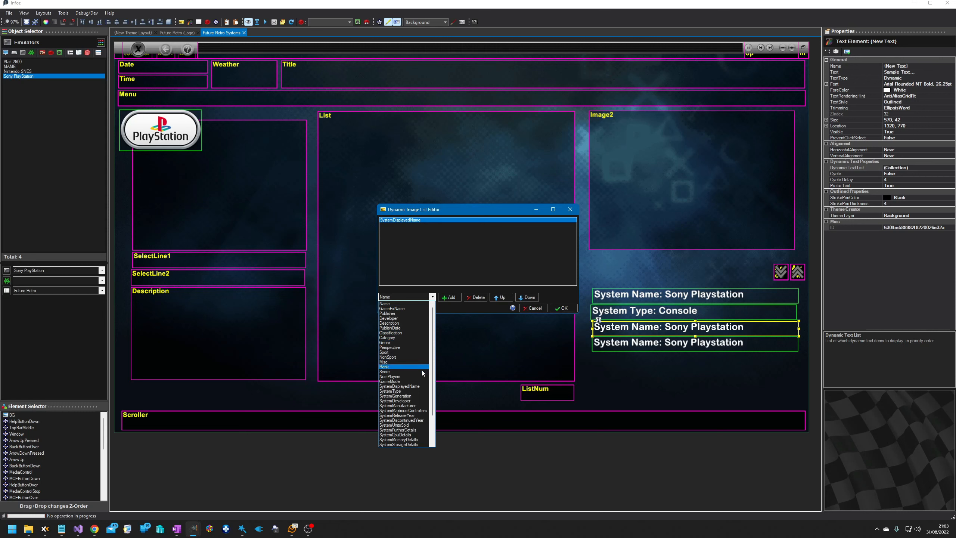
click(419, 411)
click(449, 298)
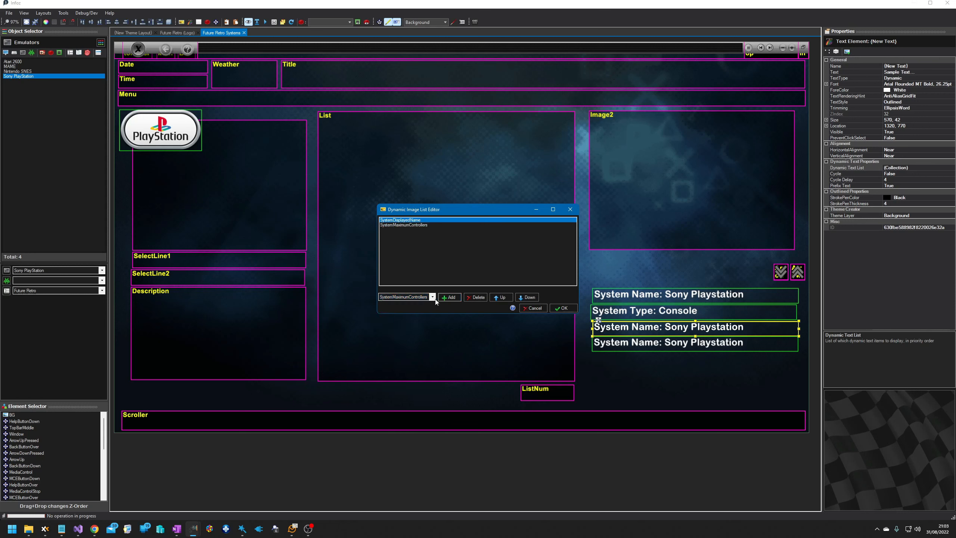
click(432, 297)
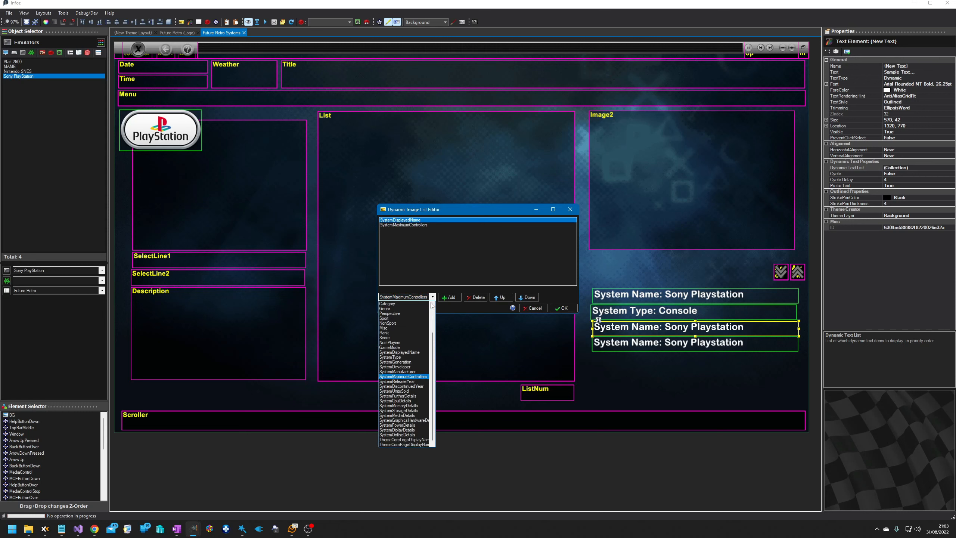
click(432, 222)
click(475, 297)
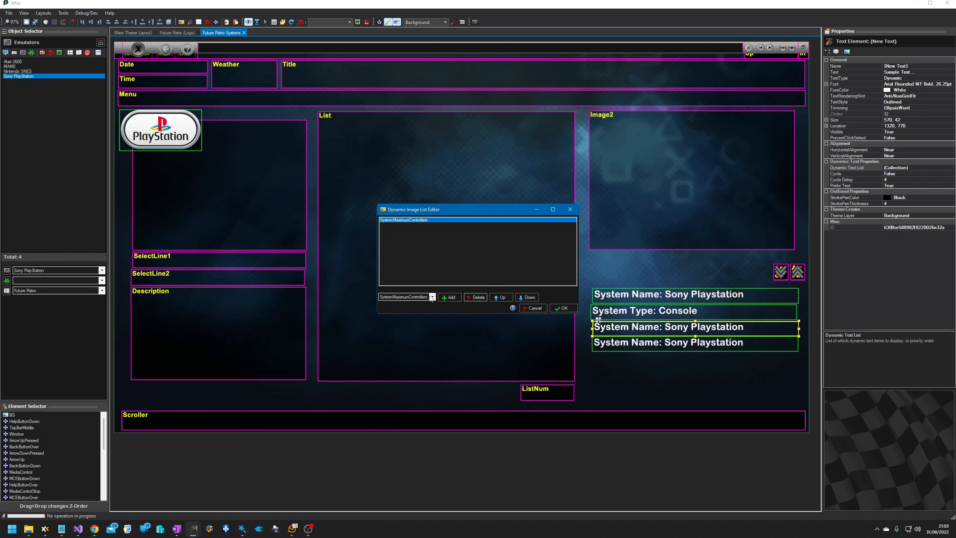
Add SystemReleaseYear, SystemDiscontinuedYear and SystemUnitsSold to the third text element's dynamic text list and accept the list.
click(432, 298)
click(404, 382)
click(448, 297)
click(432, 297)
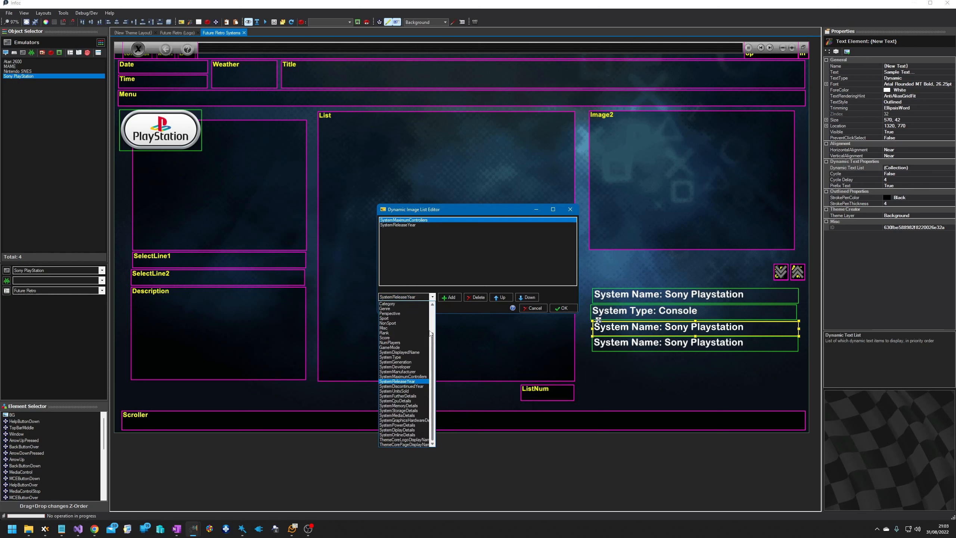
click(418, 387)
click(449, 297)
click(432, 298)
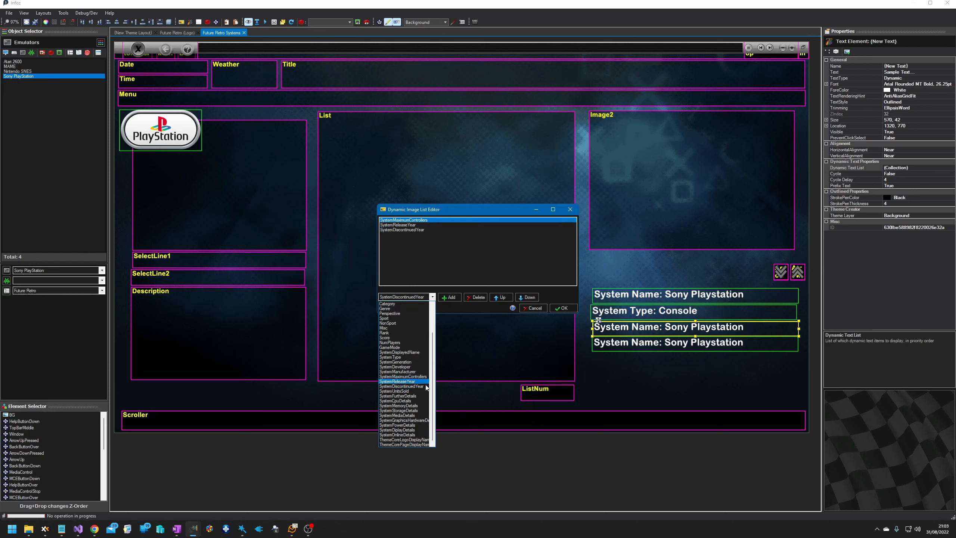
click(402, 391)
click(449, 297)
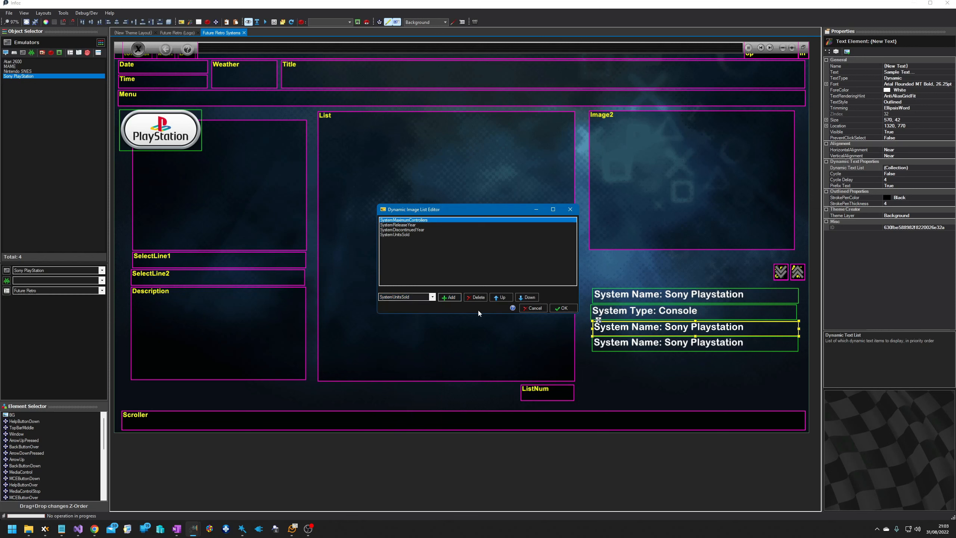
click(562, 308)
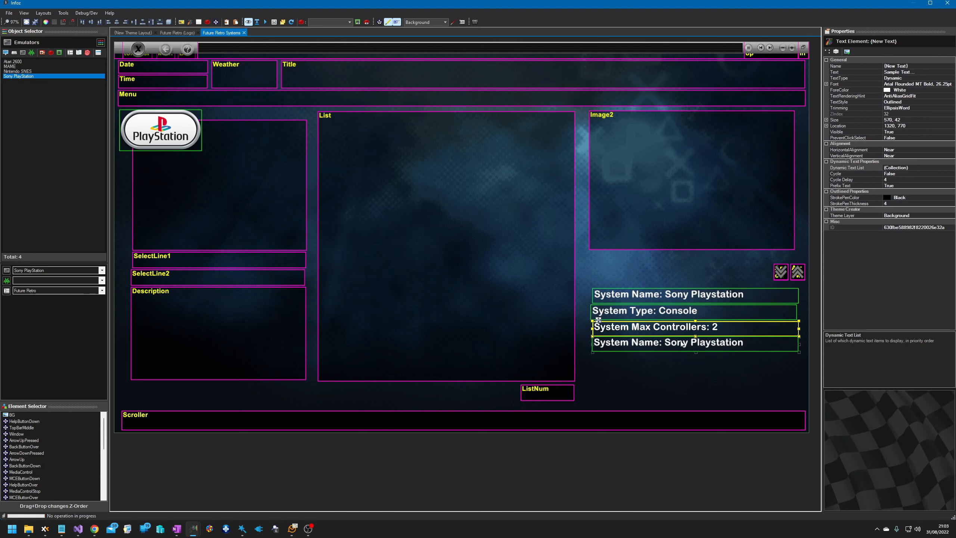
Remove SystemDisplayedName from the fourth text element's dynamic text list.
click(736, 342)
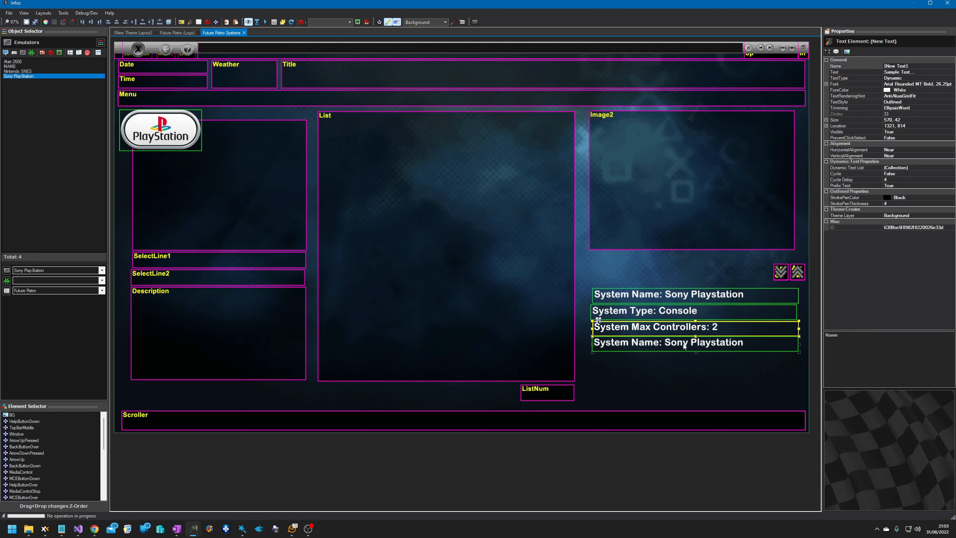
click(921, 167)
click(952, 168)
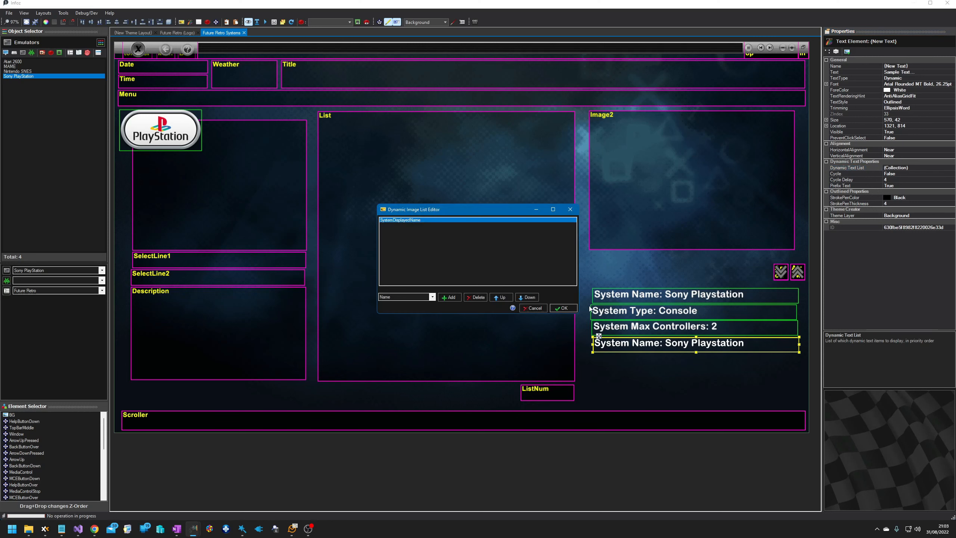
click(475, 297)
Try SystemFurtherDetails in the fourth text element's dynamic text list, and remove it again.
click(432, 297)
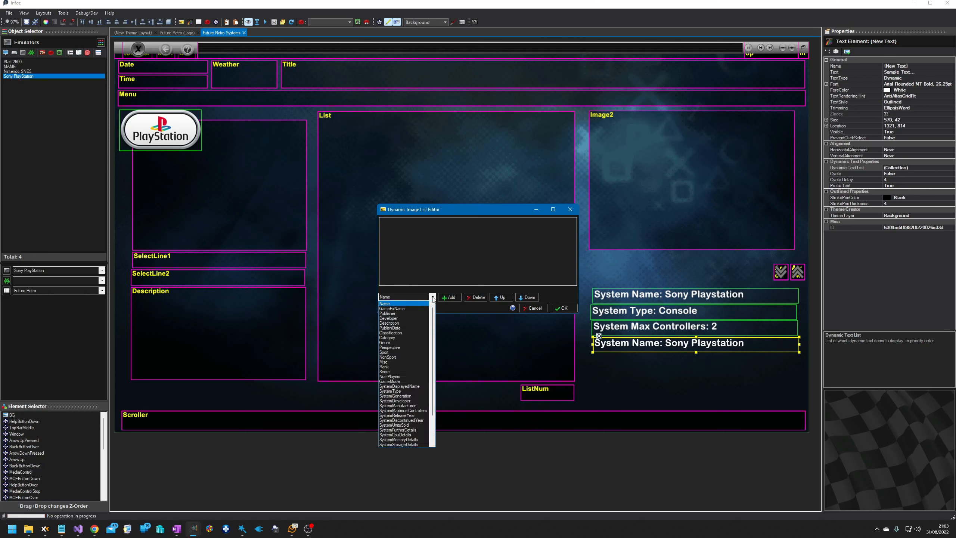
scroll(419, 393, down, 3)
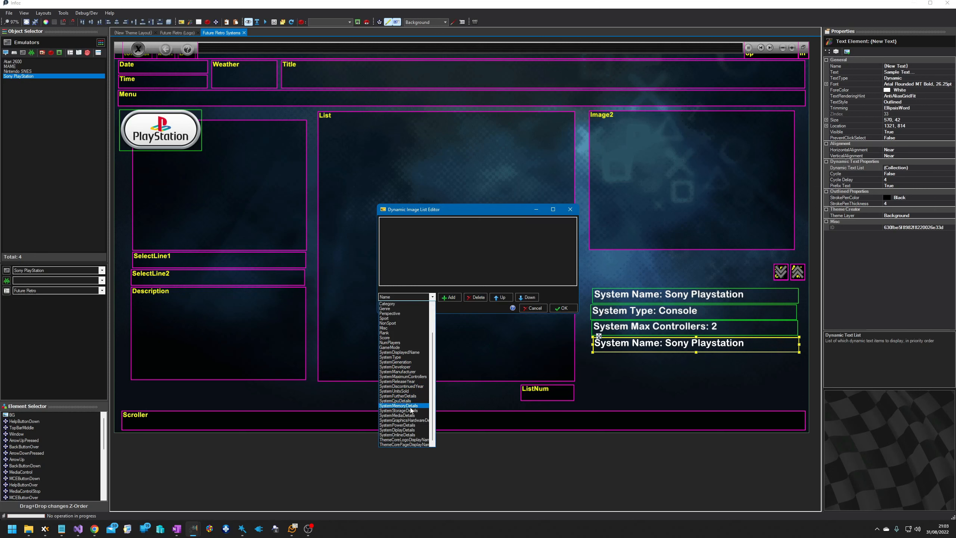
click(412, 397)
click(449, 297)
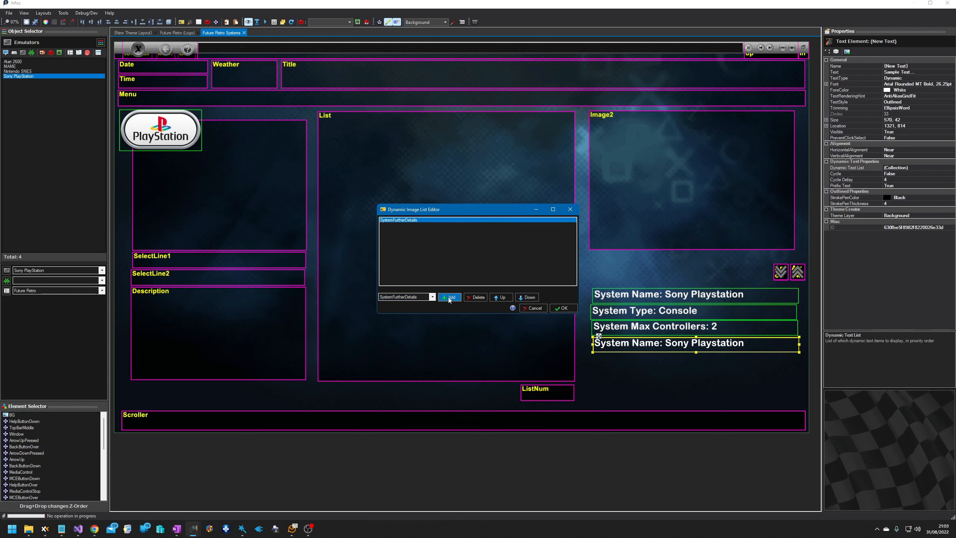
click(475, 297)
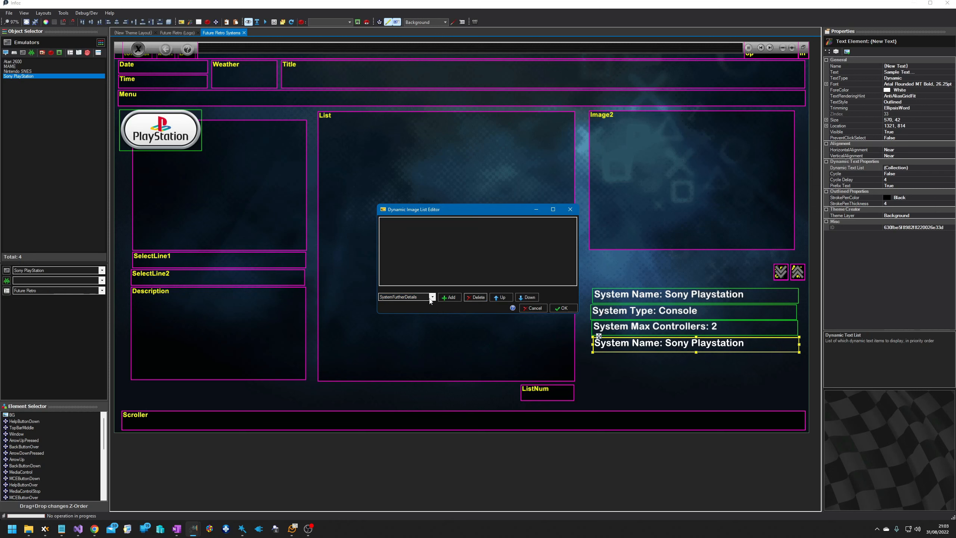
Add SystemCpuDetails and SystemMemoryDetails to the fourth text element's dynamic text list.
click(432, 297)
click(414, 401)
click(449, 298)
click(432, 297)
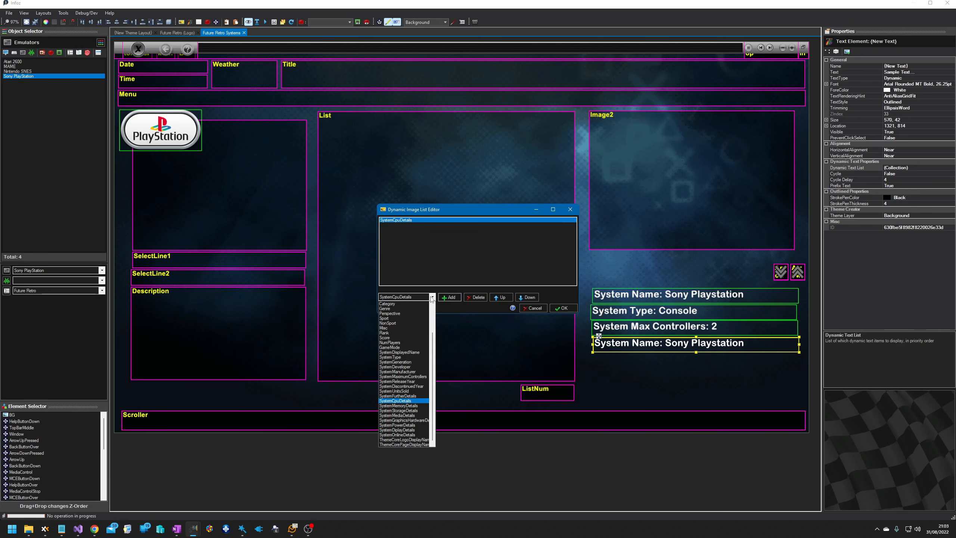
click(414, 404)
click(449, 297)
Add SystemStorageDetails and SystemMediaDetails to the fourth text element's dynamic text list and accept the list.
click(432, 297)
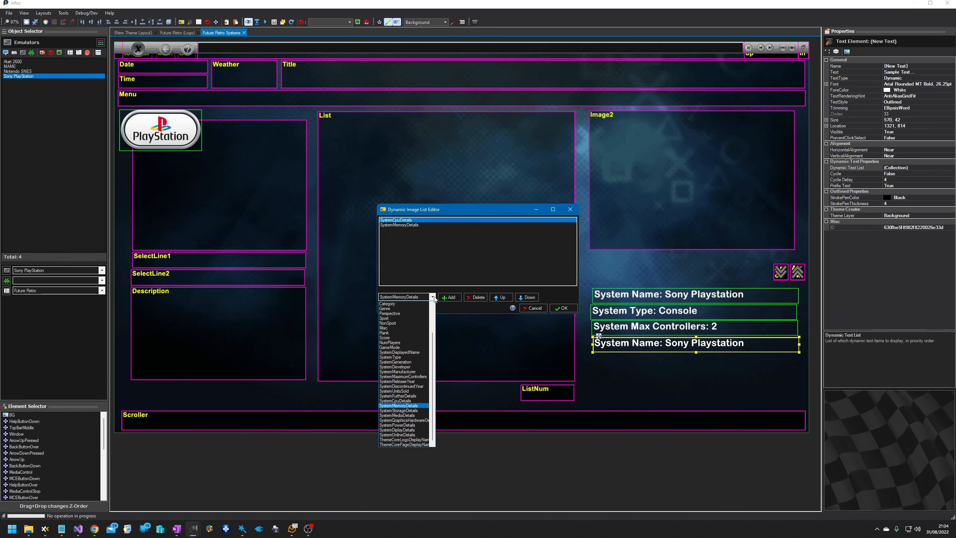
click(414, 411)
click(448, 297)
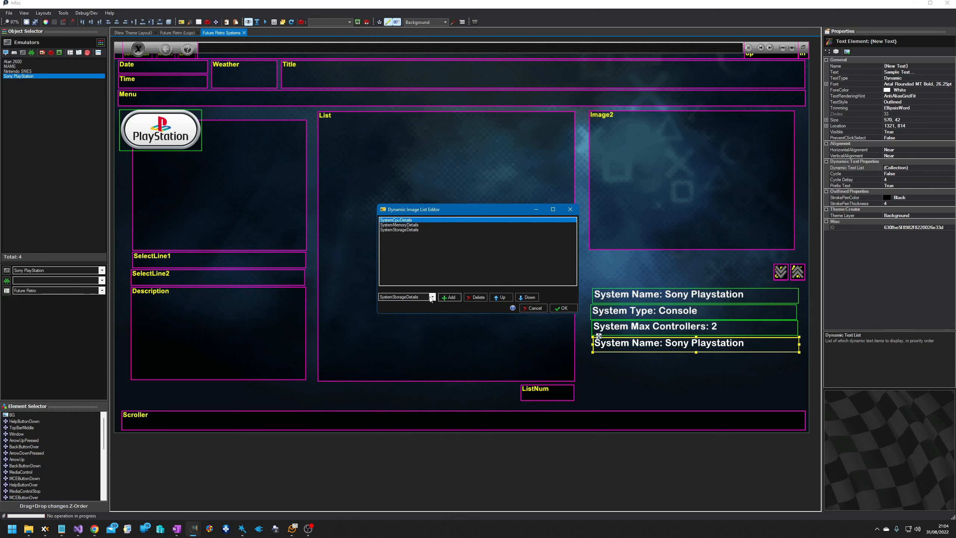
click(432, 298)
click(399, 414)
click(449, 298)
click(563, 308)
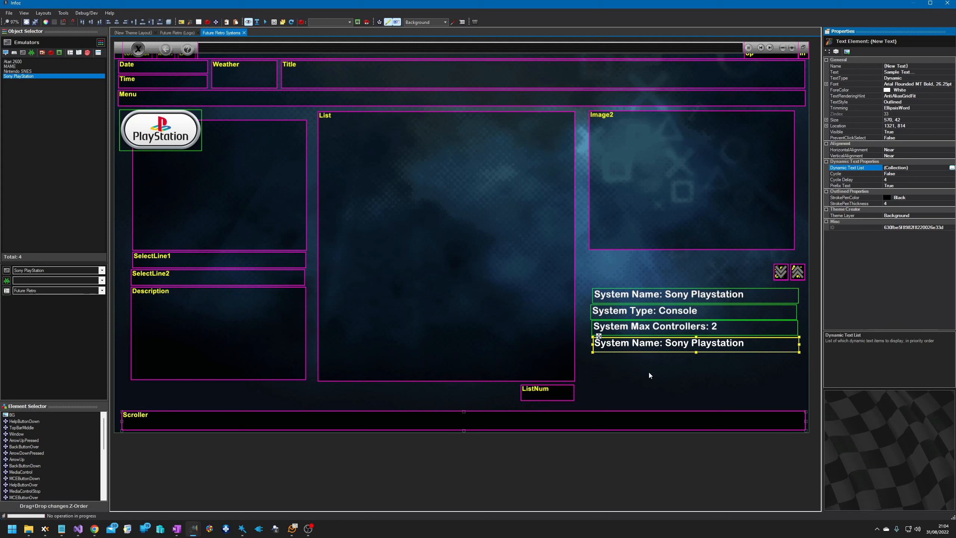
Align the left edges of the four stacked system detail text elements.
click(641, 275)
click(631, 294)
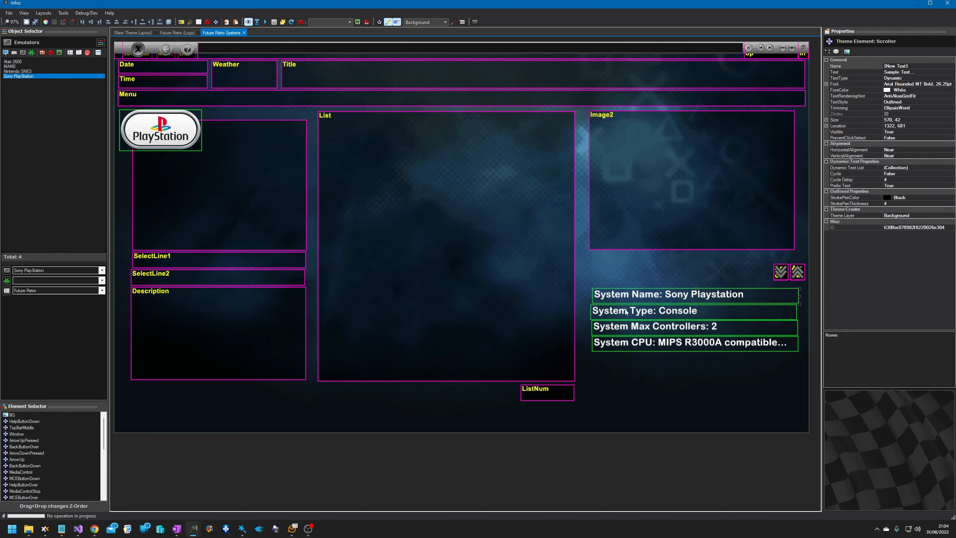
ctrl+click(625, 311)
ctrl+click(623, 327)
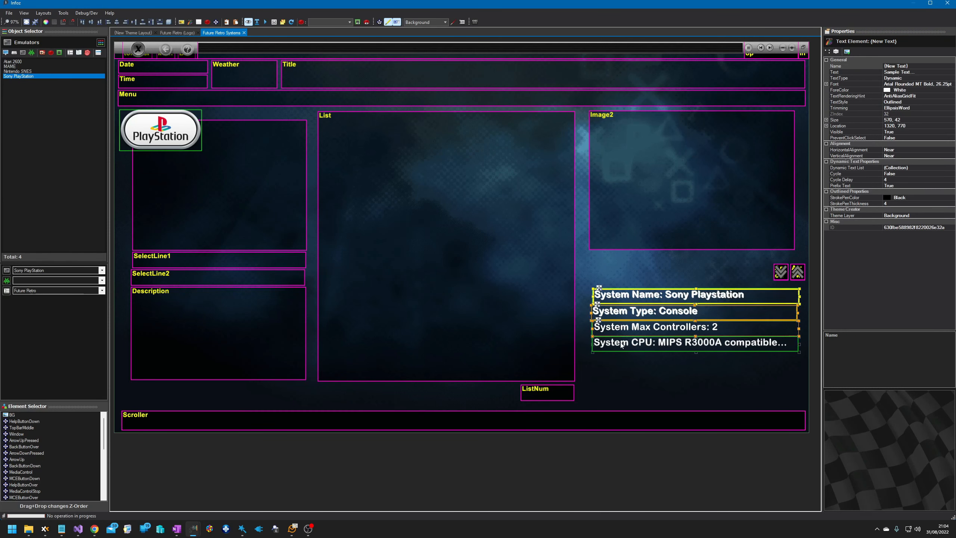
click(108, 23)
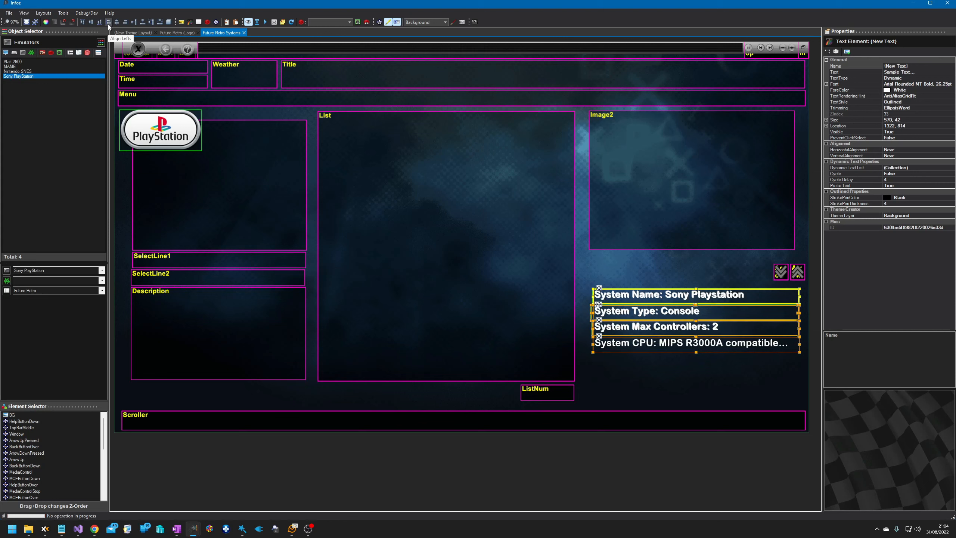
click(633, 368)
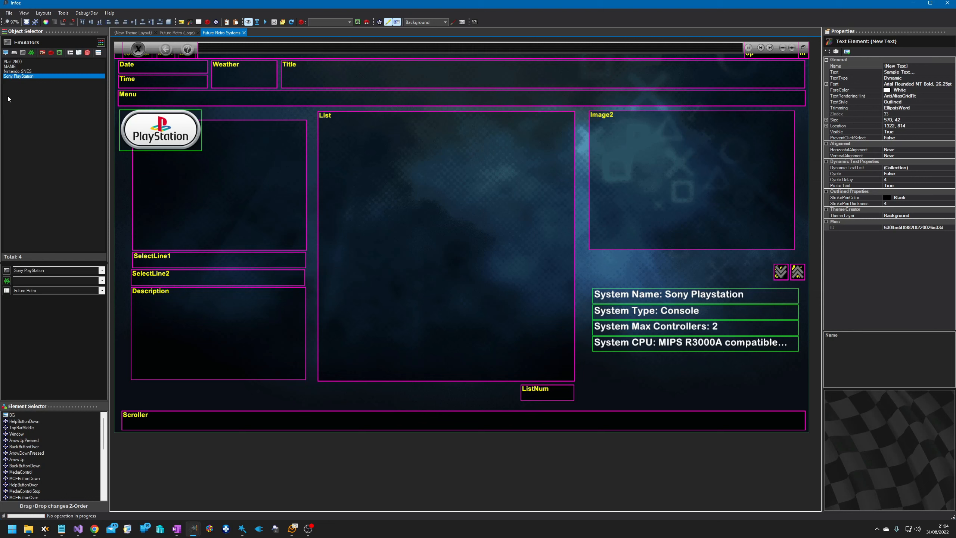
Set All Dynamic Text to True for the Sony PlayStation emulator's scroller.
click(25, 75)
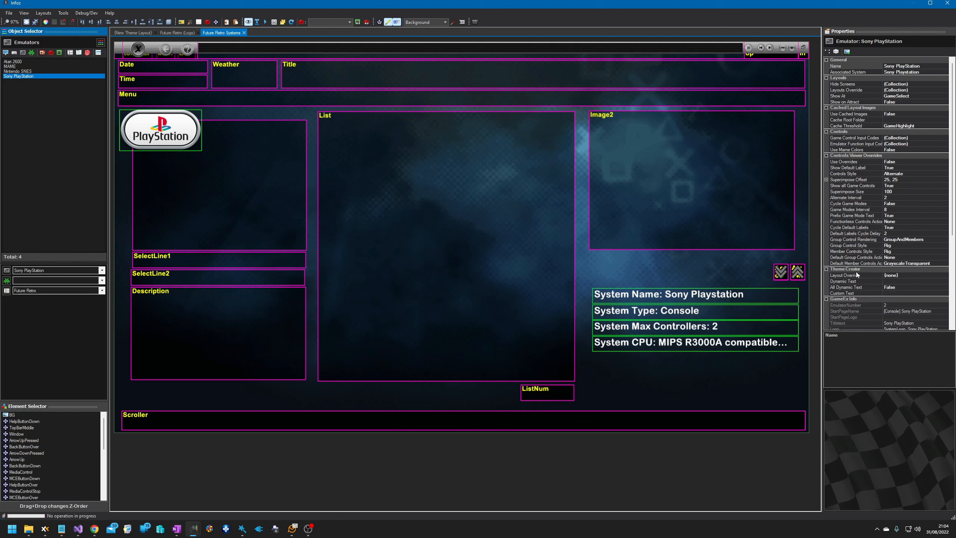
click(901, 287)
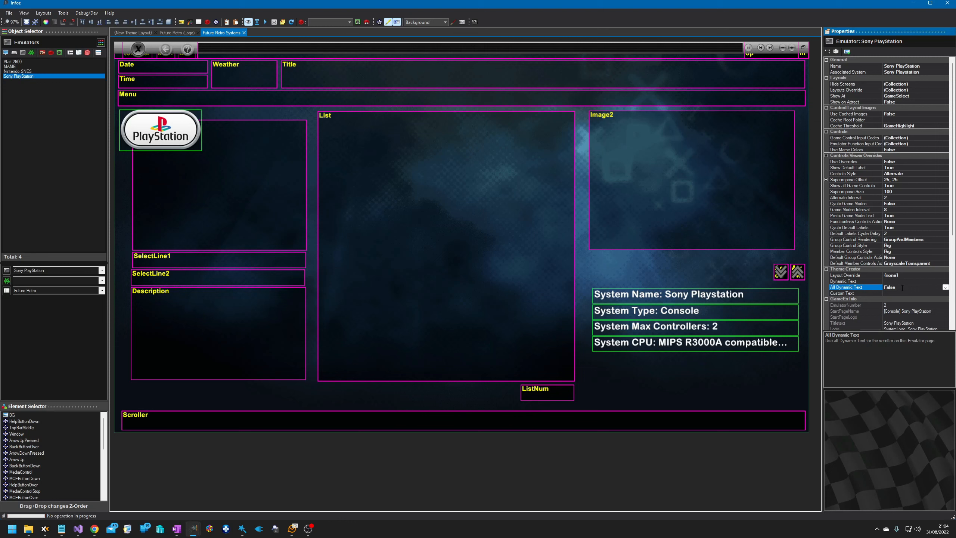
click(945, 287)
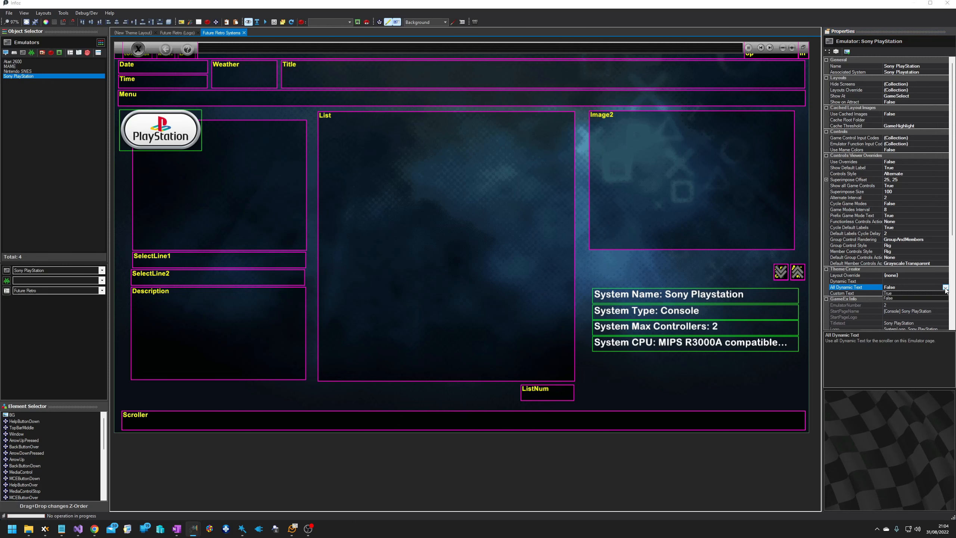
click(932, 293)
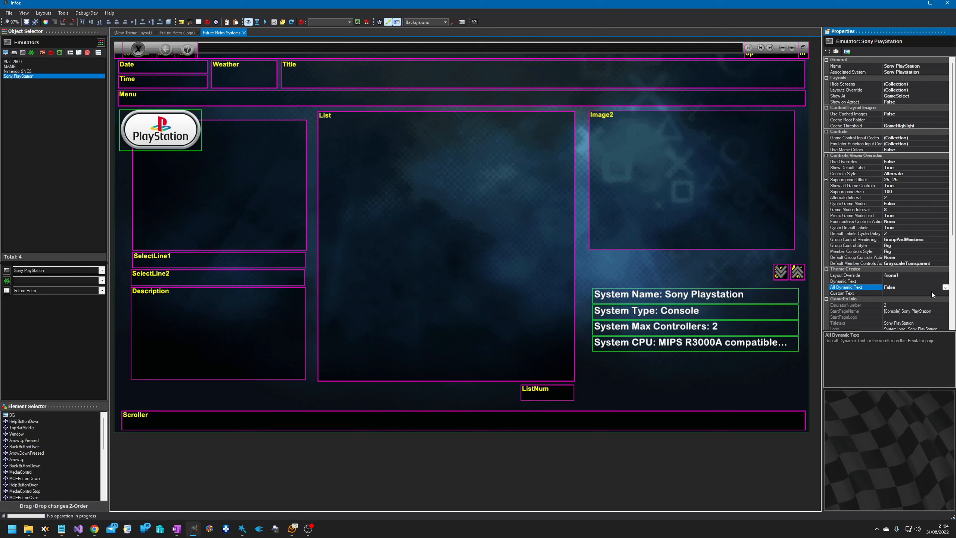
click(895, 293)
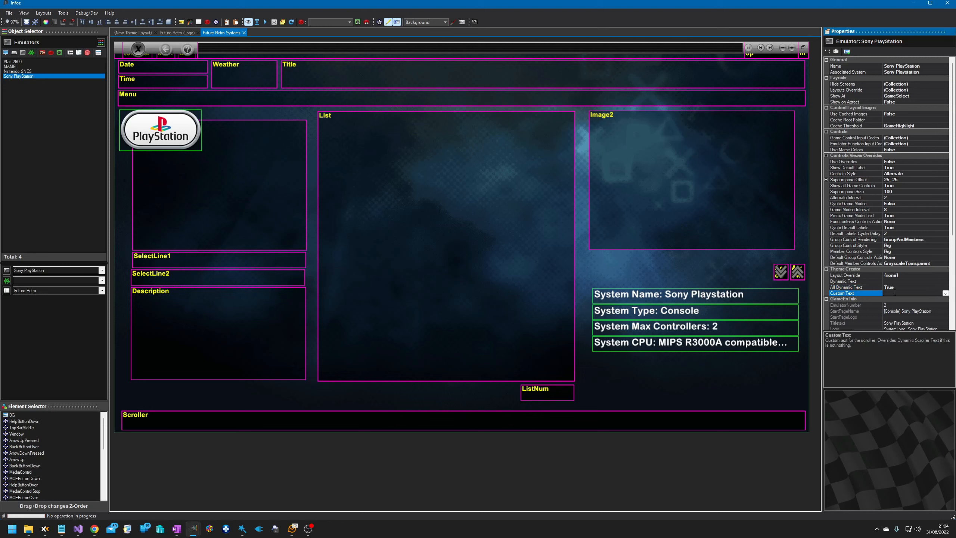
text(Hi)
key(BackSpace)
key(Return)
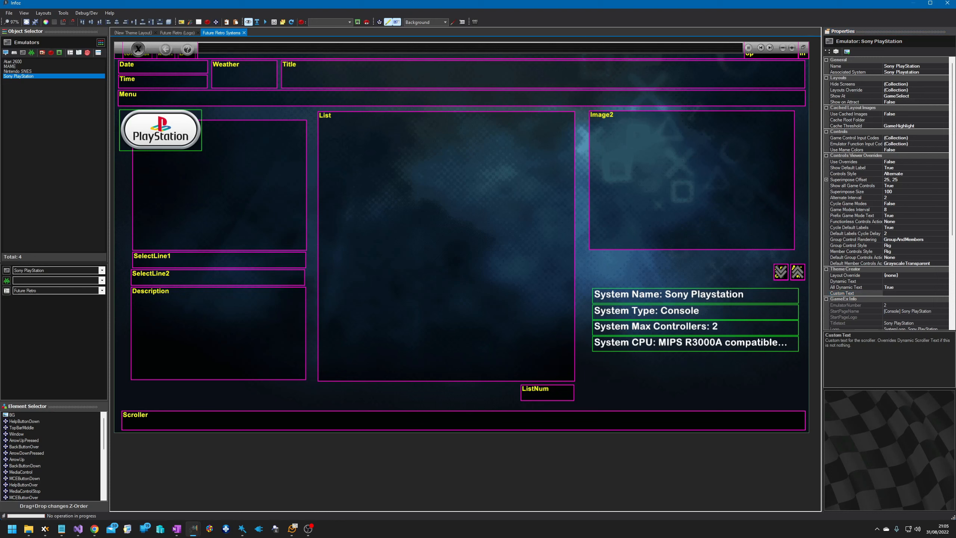
Set the Nintendo SNES emulator's custom scroller text to "SNES Rulez!".
click(31, 71)
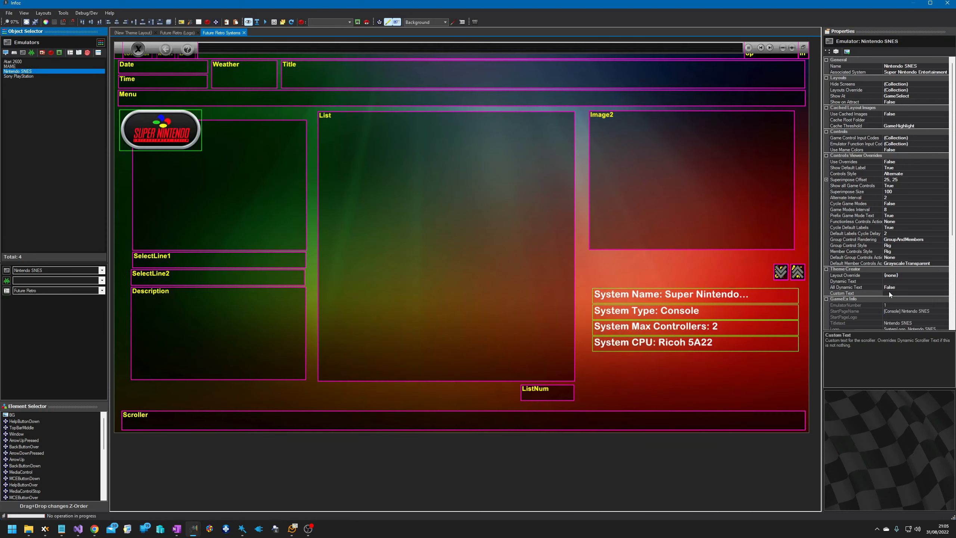
click(888, 293)
text(SNES Rulez!)
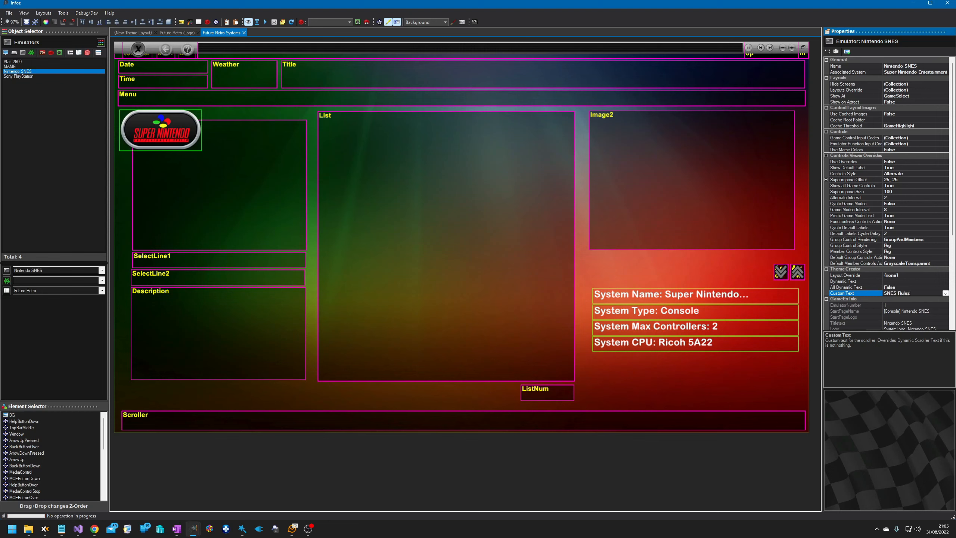
Set the Atari 2600 emulator's scroller Dynamic Text to SystemUnitsSold.
click(16, 61)
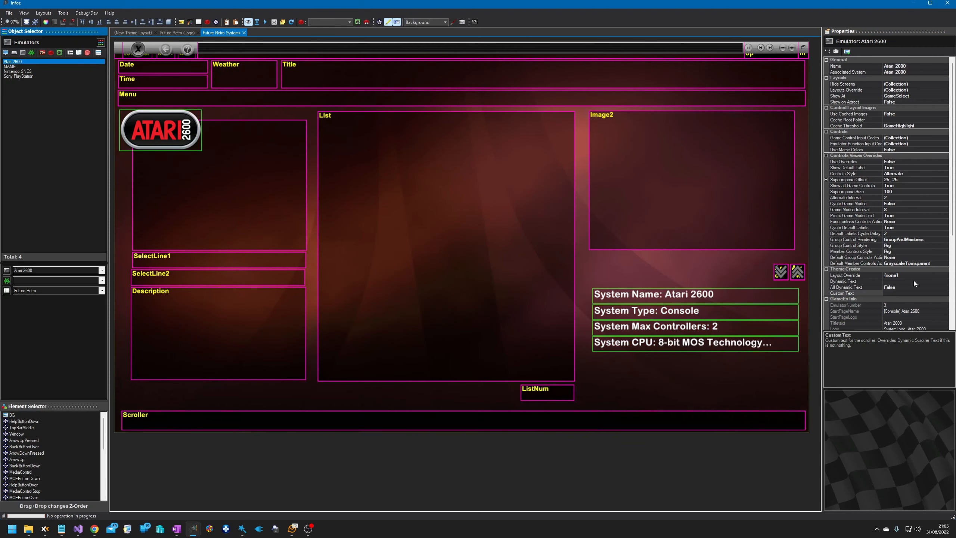
click(914, 280)
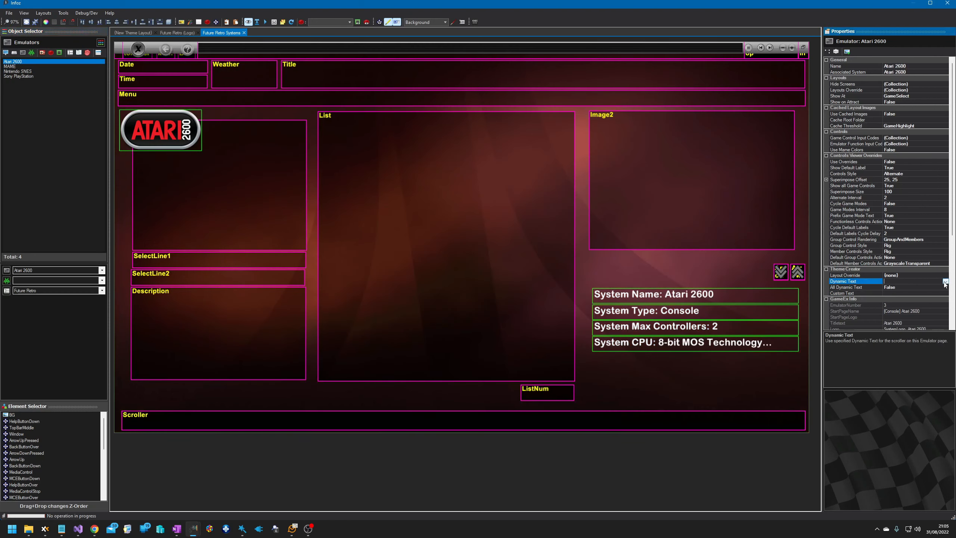
click(945, 281)
scroll(921, 305, down, 2)
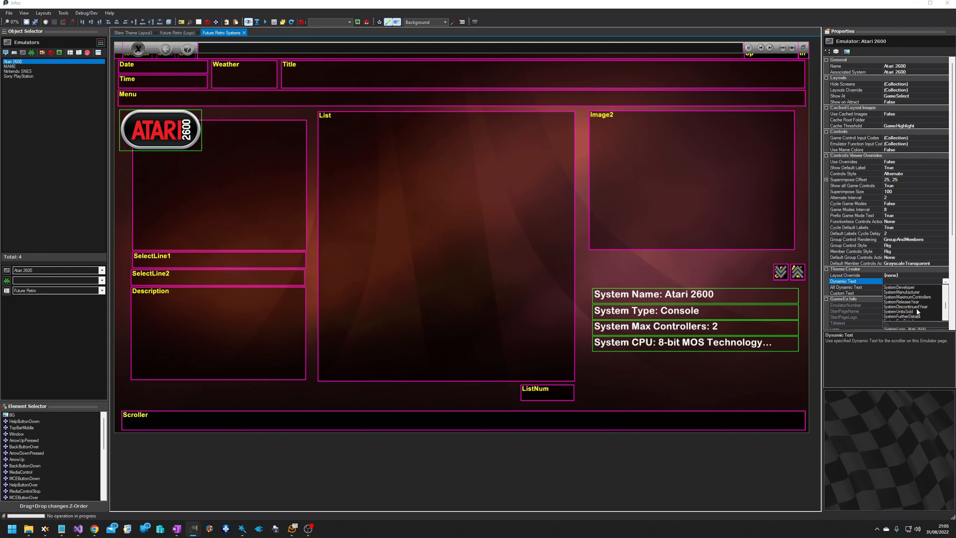
click(909, 312)
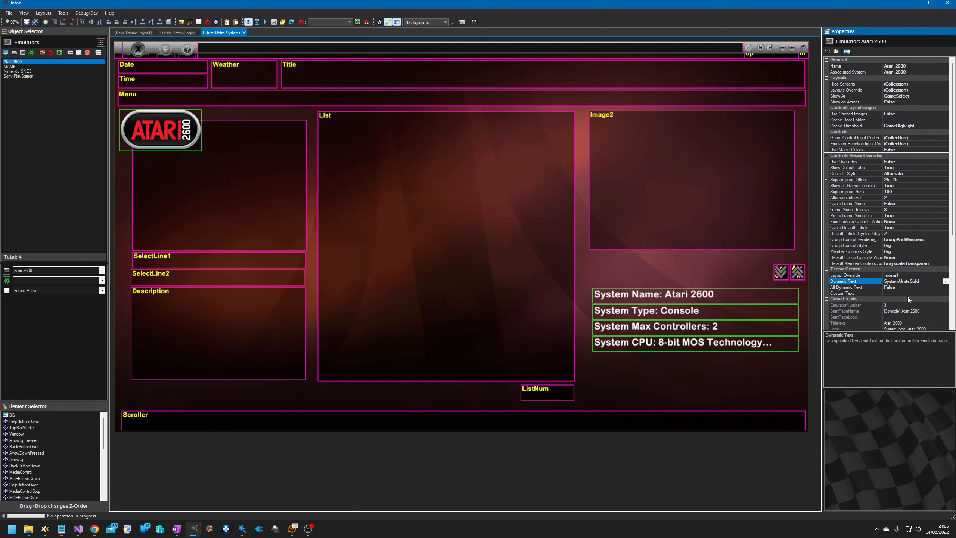
Change the Future Retro theme's List Type to Images.
click(15, 71)
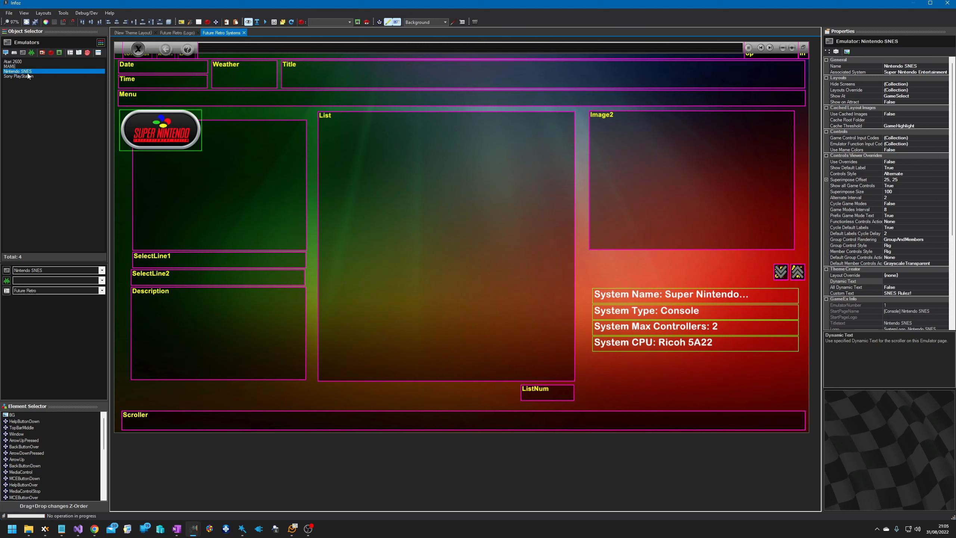
click(70, 53)
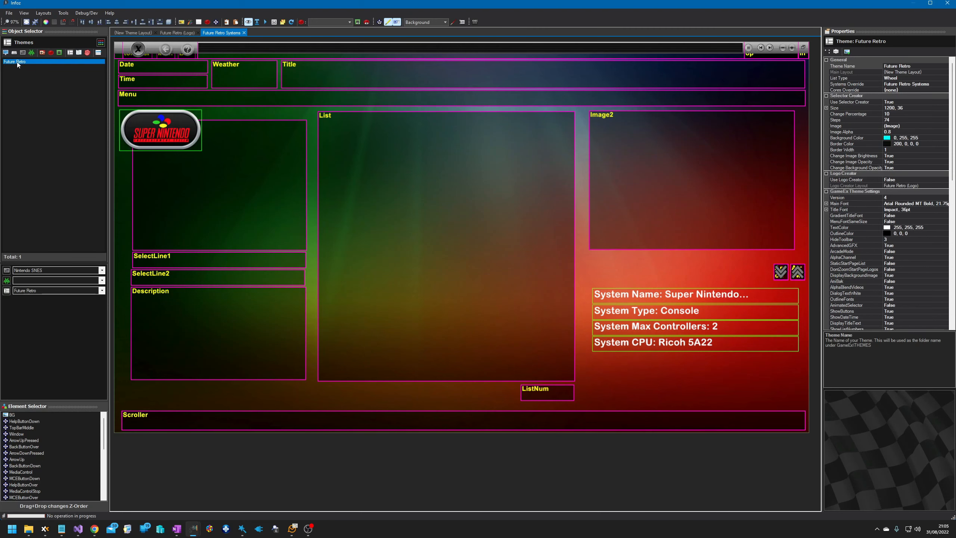
click(904, 79)
click(907, 80)
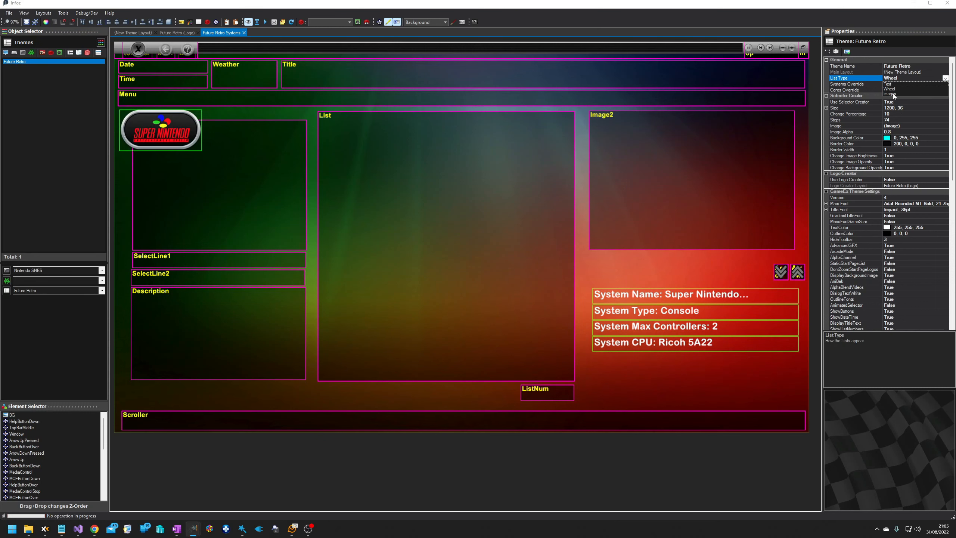
click(893, 94)
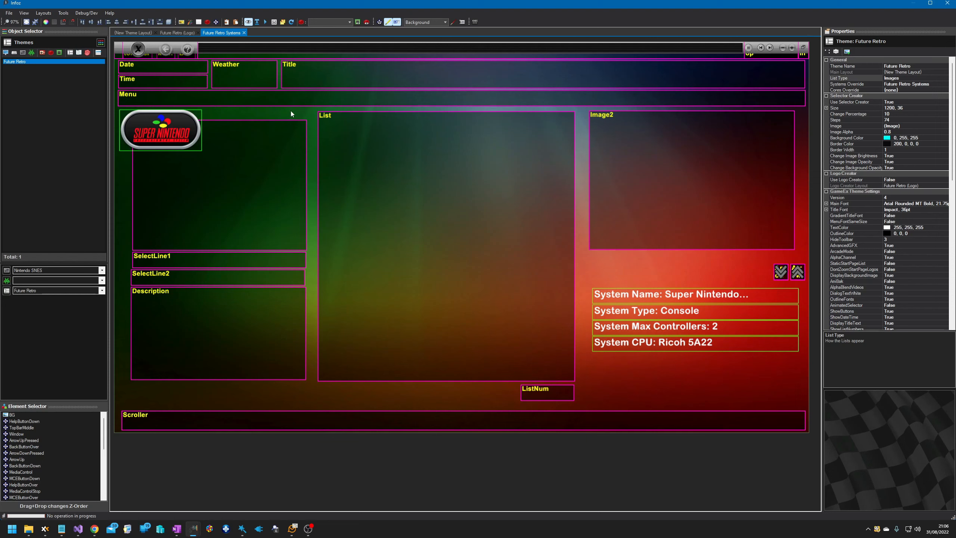
right_click(34, 61)
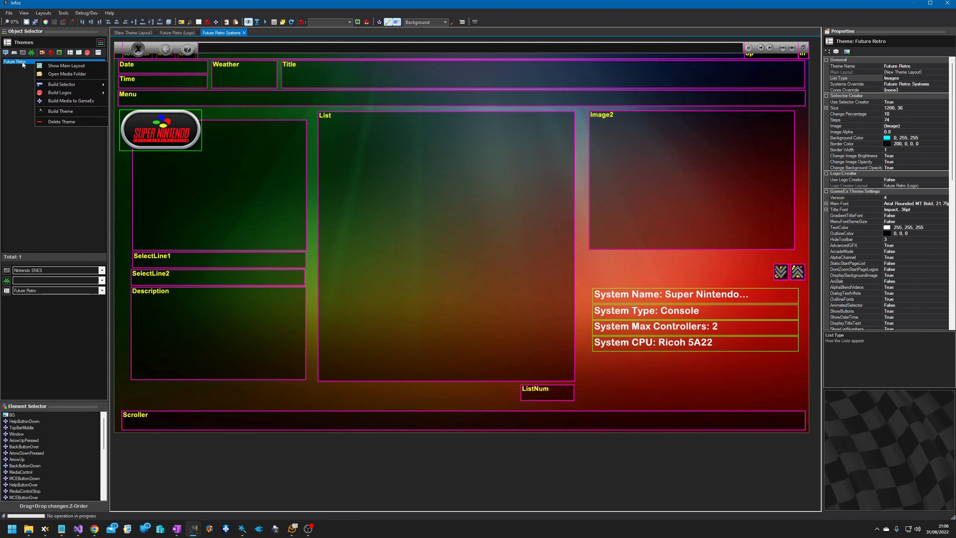
click(18, 91)
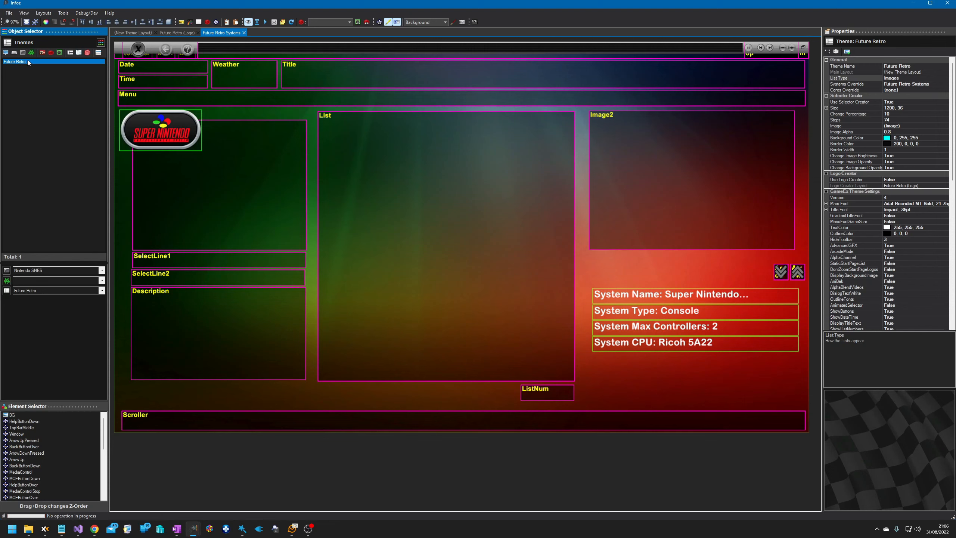
scroll(866, 148, down, 5)
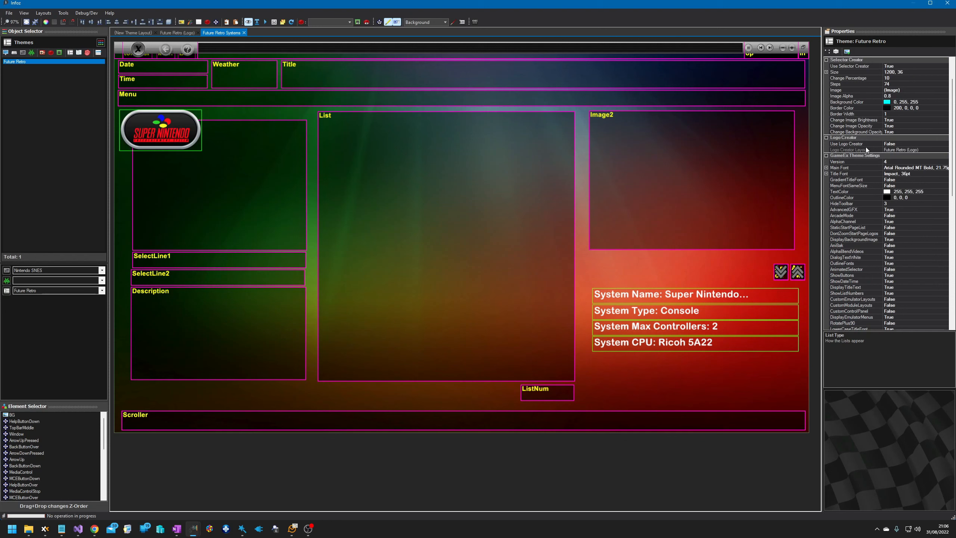
scroll(865, 150, up, 5)
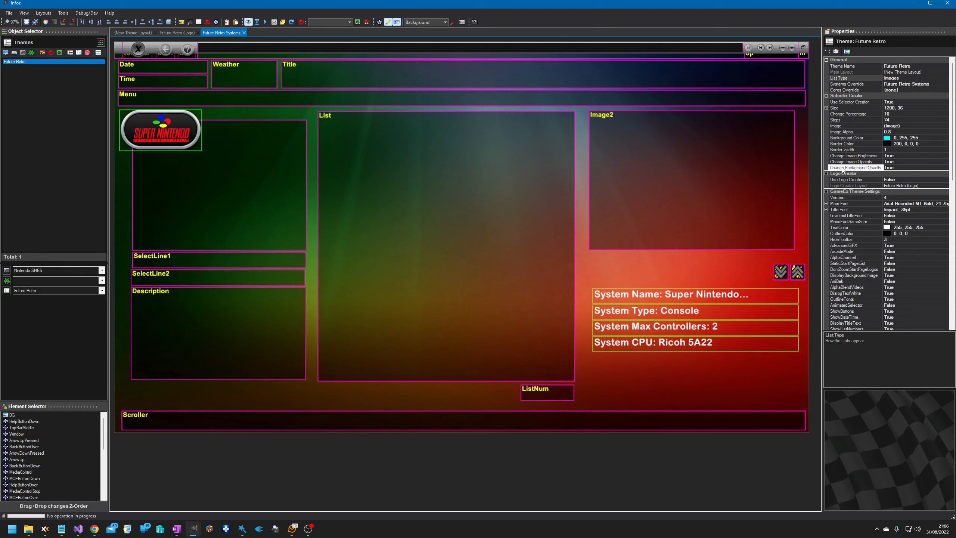
Choose Kristen ITC in Regular style as the Main Font in the Future Retro theme's GameEx settings.
scroll(831, 170, down, 5)
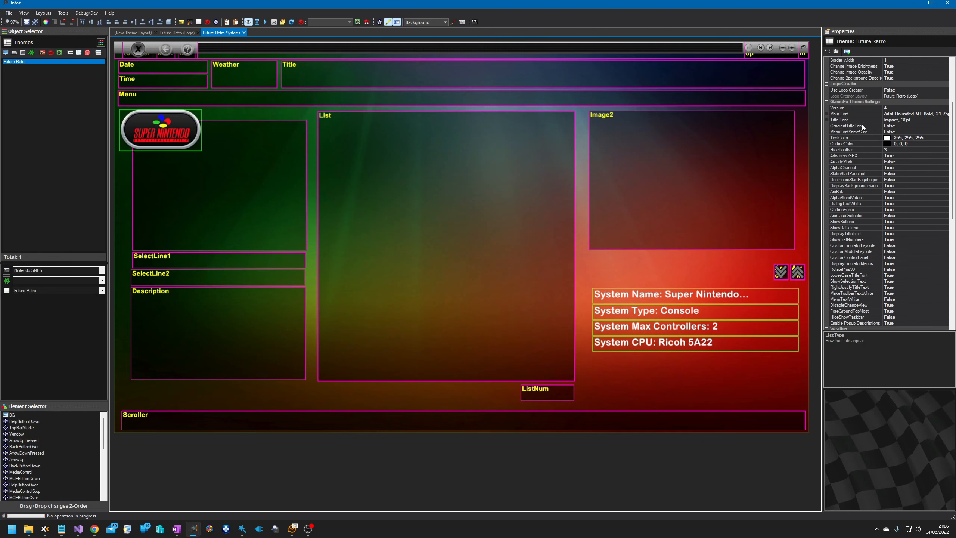
click(927, 114)
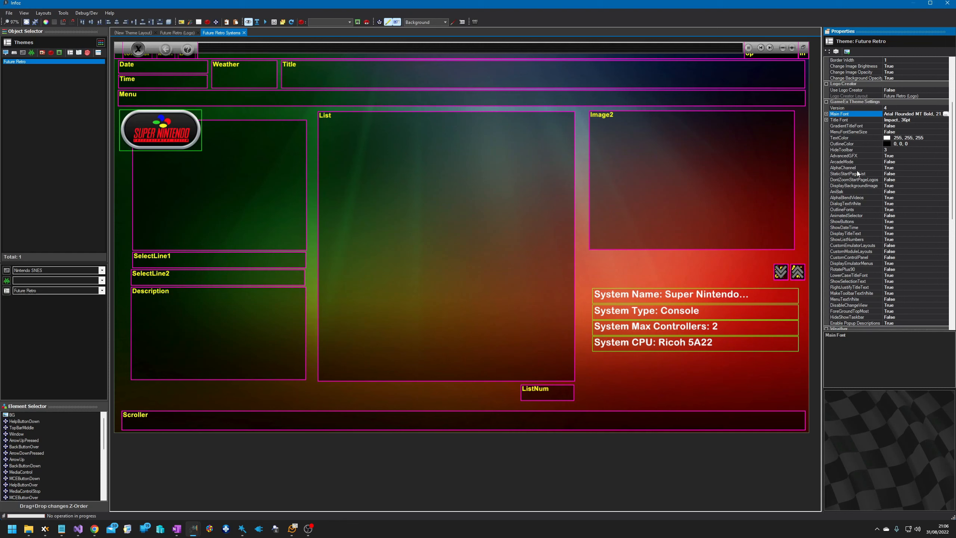
click(945, 114)
scroll(441, 179, down, 5)
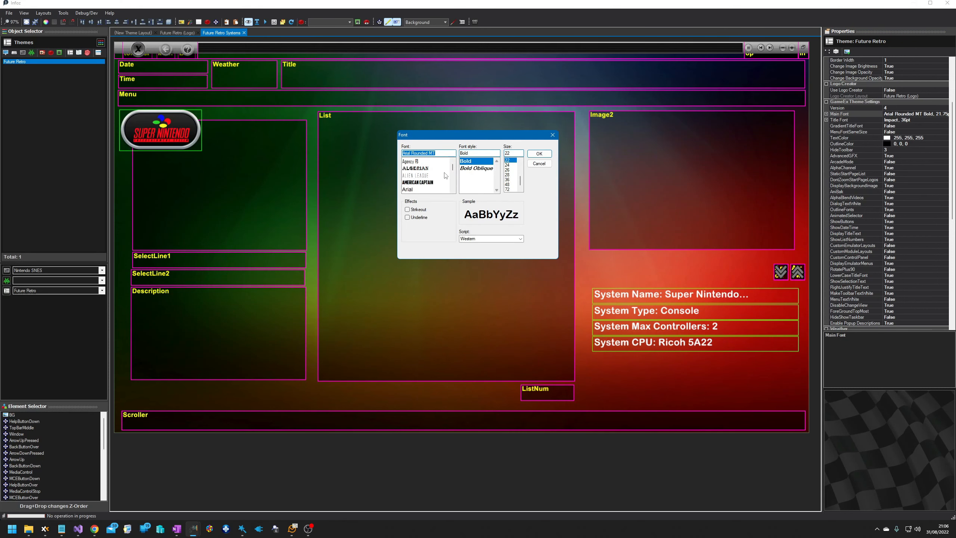
scroll(441, 179, down, 4)
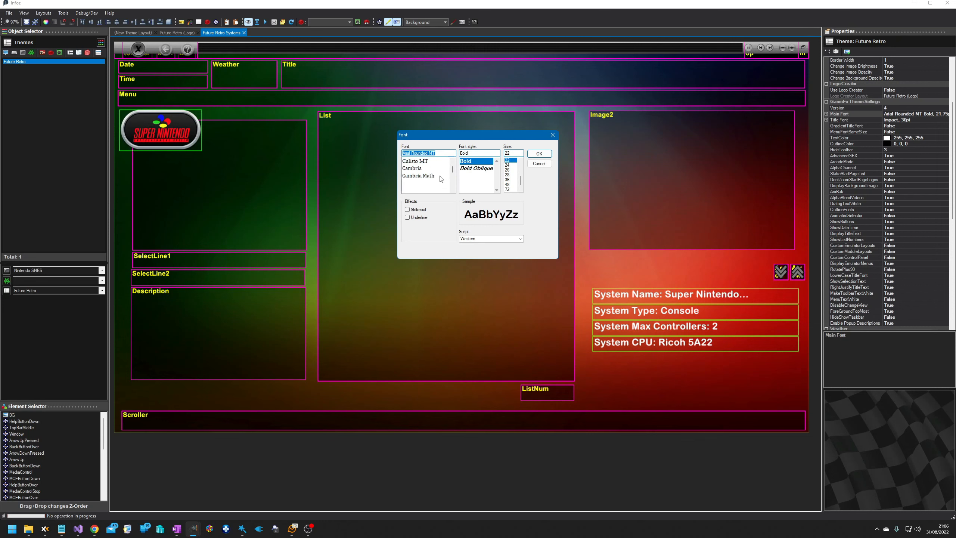
scroll(441, 179, down, 3)
scroll(441, 178, down, 3)
scroll(441, 179, down, 1)
scroll(441, 179, down, 1)
scroll(441, 179, down, 1)
click(413, 169)
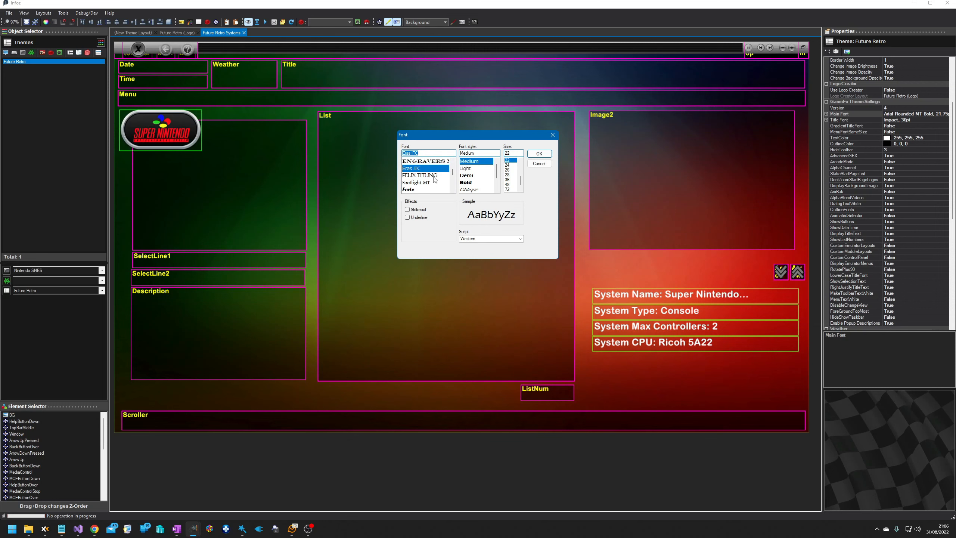
scroll(431, 175, down, 2)
scroll(431, 175, down, 3)
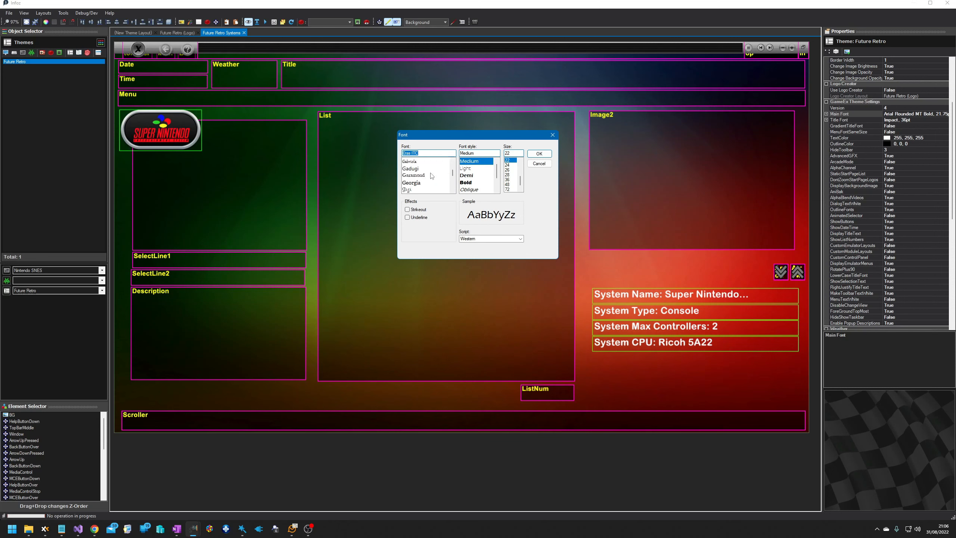
scroll(432, 176, down, 1)
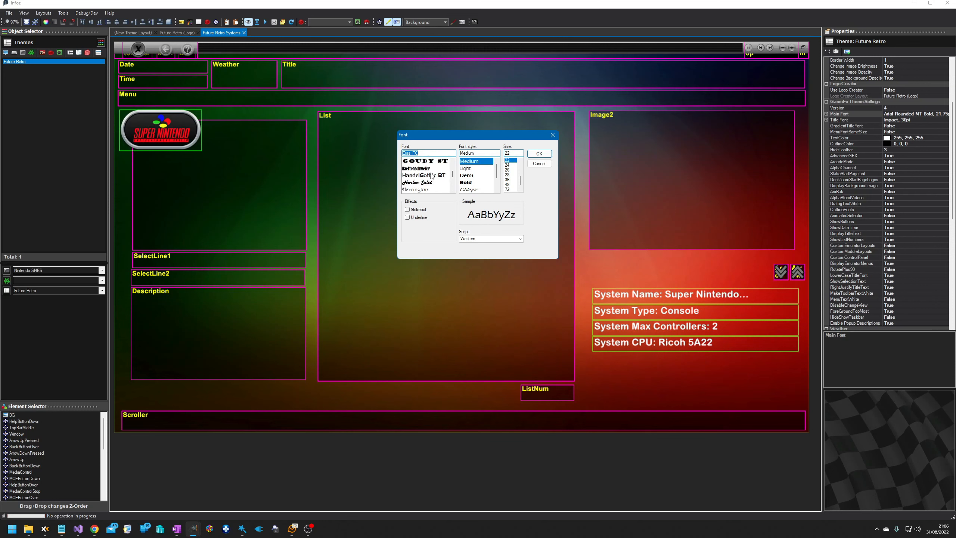
scroll(431, 175, down, 1)
scroll(433, 176, down, 3)
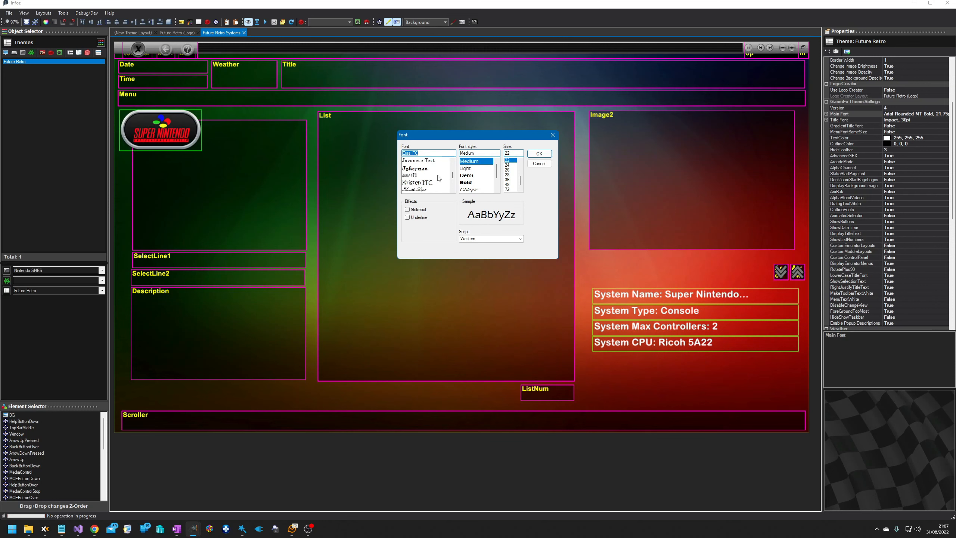
click(430, 183)
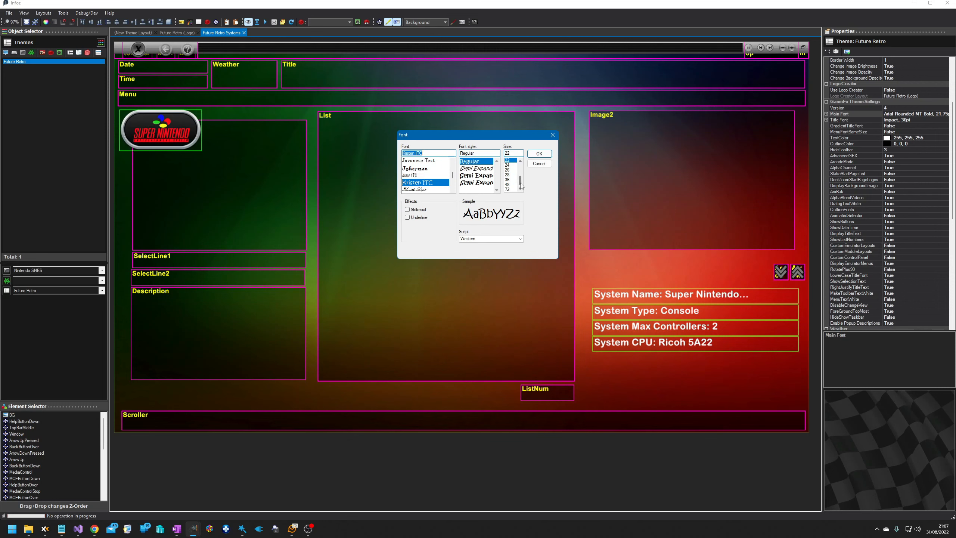
Try sizes 26 and 24 for the Main Font, then settle on size 22 and accept the font.
click(509, 171)
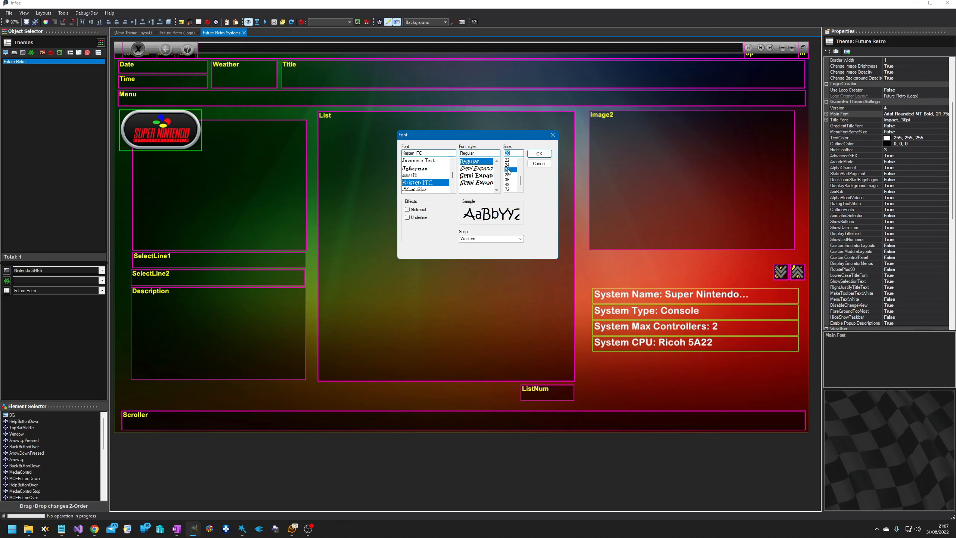
click(508, 160)
click(510, 165)
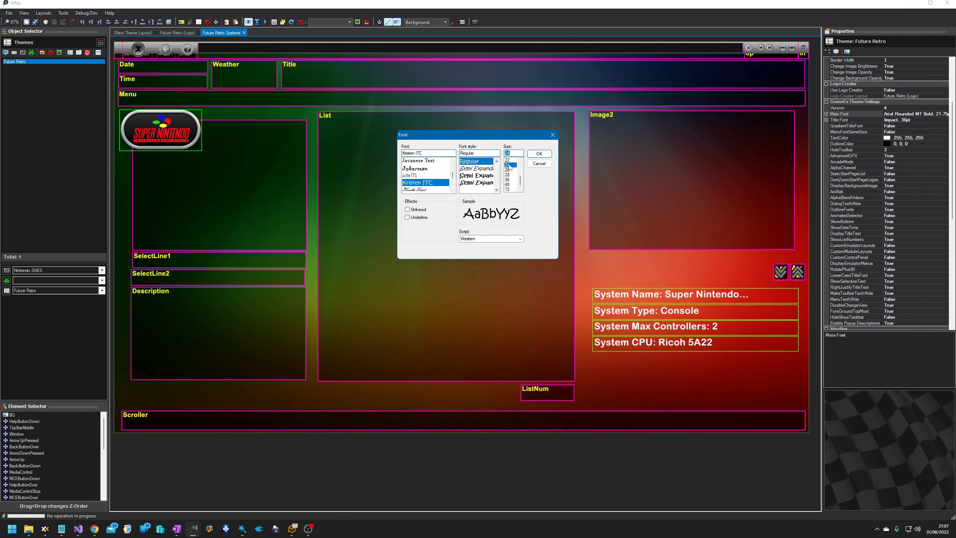
click(508, 160)
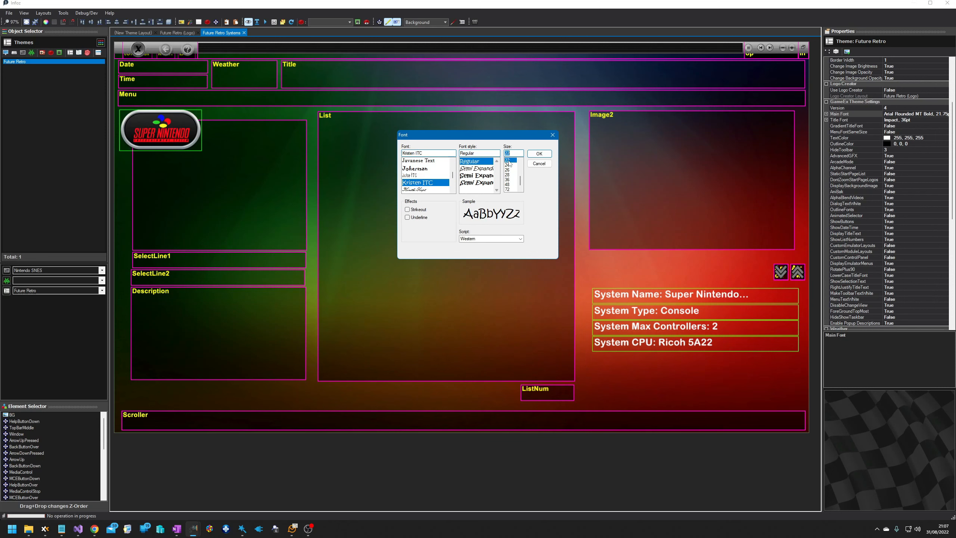
click(538, 154)
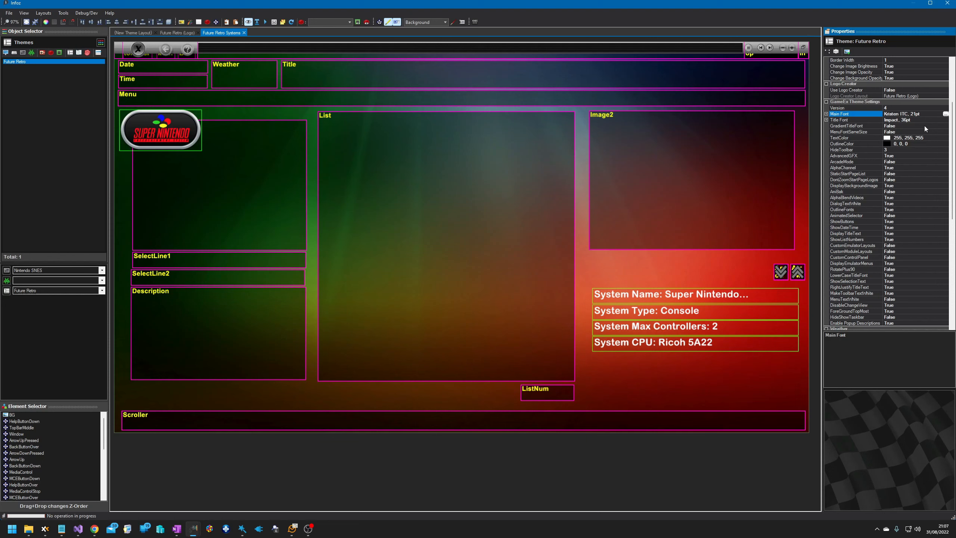
Set the theme's Title Font to American Captain, Regular, size 36.
click(921, 120)
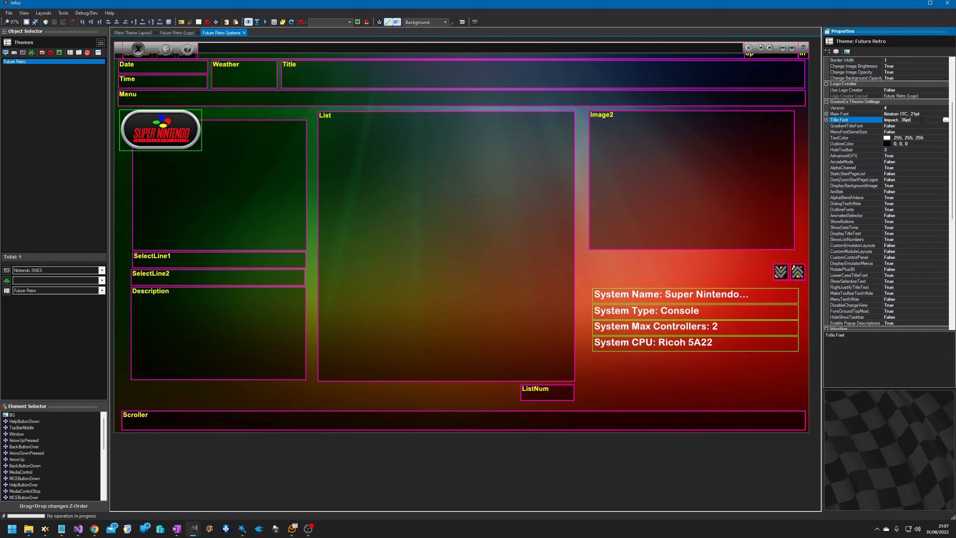
click(946, 122)
scroll(441, 185, up, 15)
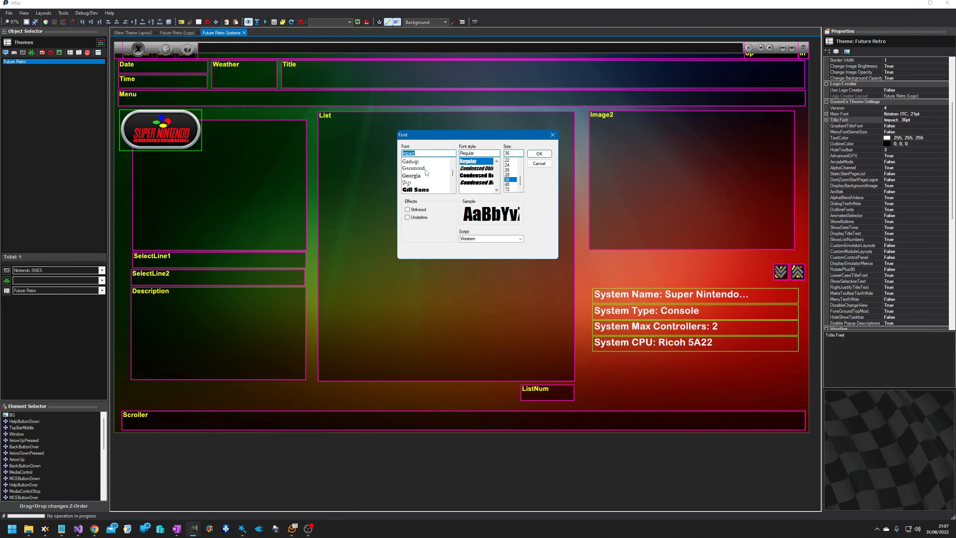
scroll(448, 173, up, 5)
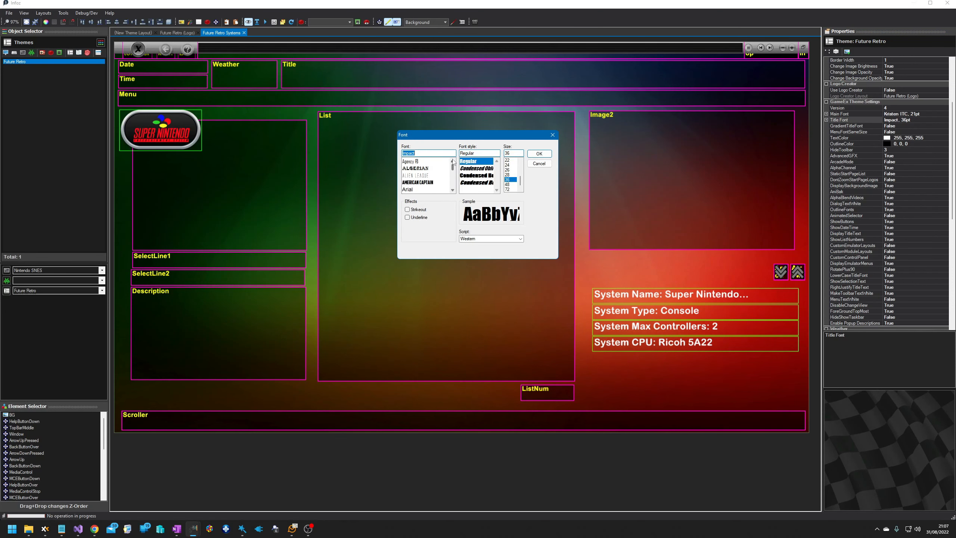
click(433, 182)
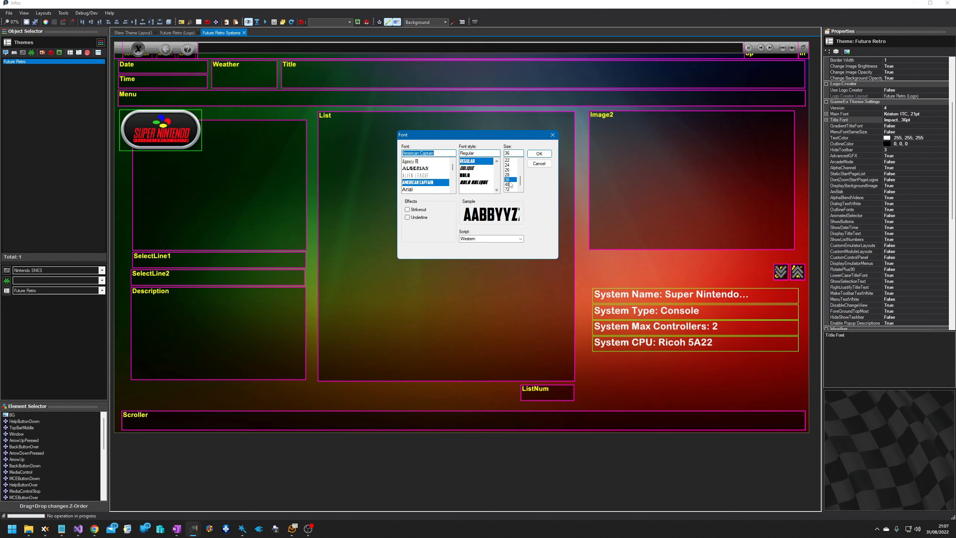
click(538, 153)
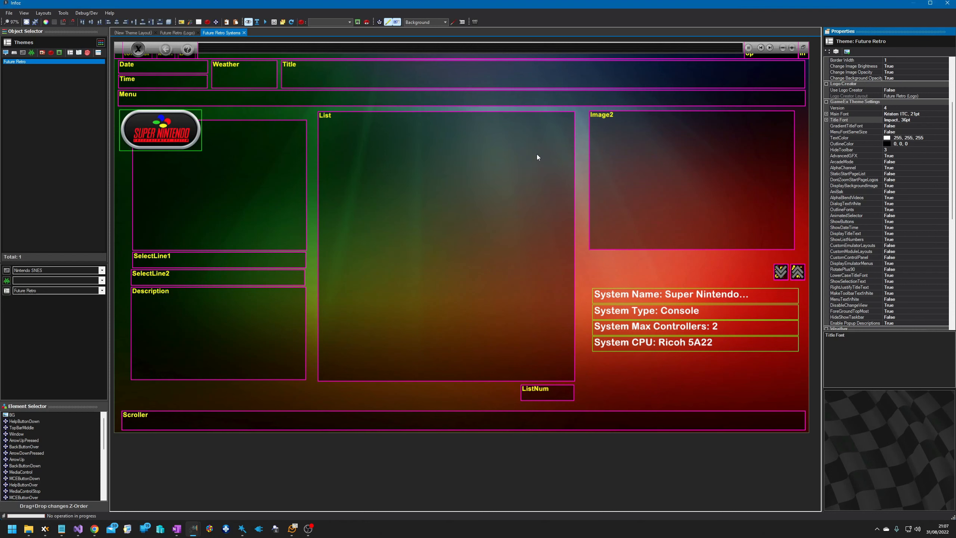
click(922, 127)
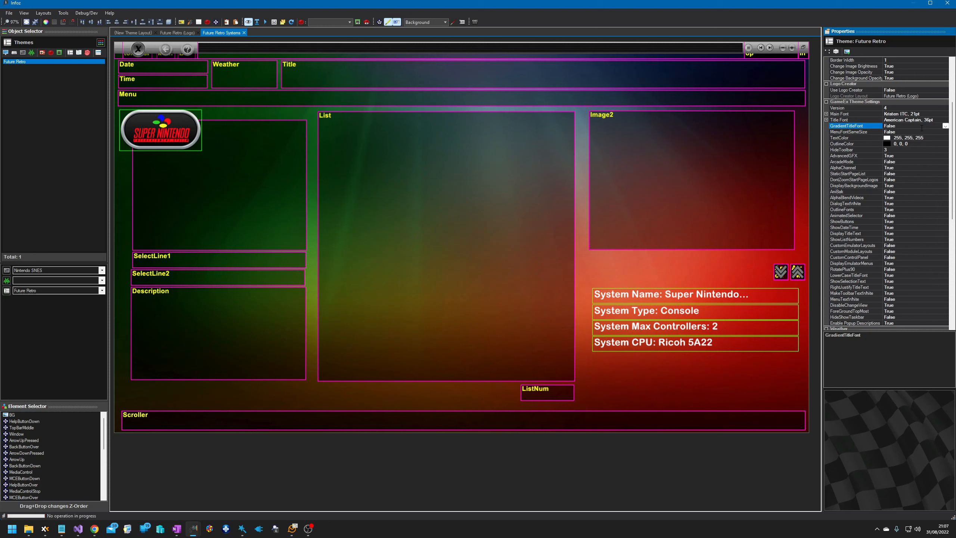
Examine the previews of the theme's Set Images, such as the dialog background, Please Wait Bar and Launching image.
drag(951, 140, 951, 156)
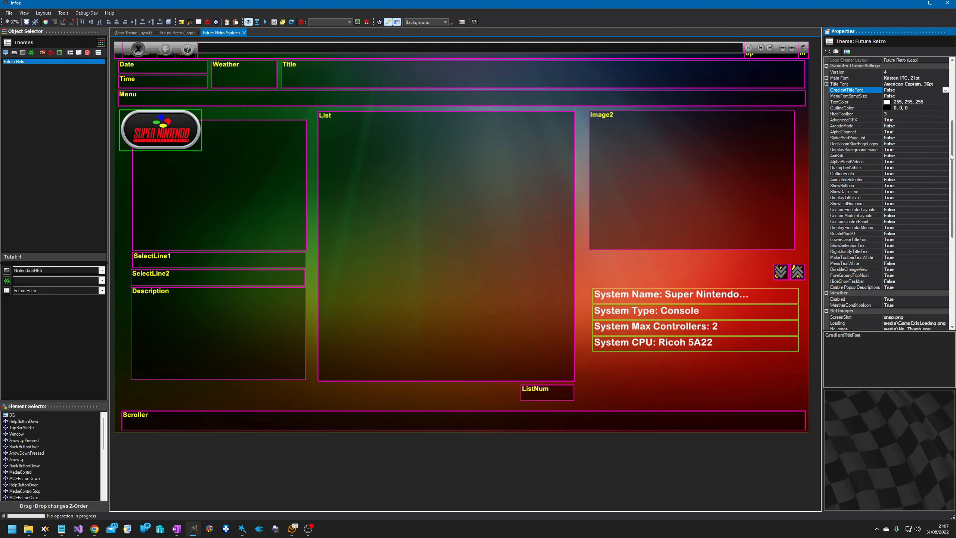
scroll(842, 184, down, 8)
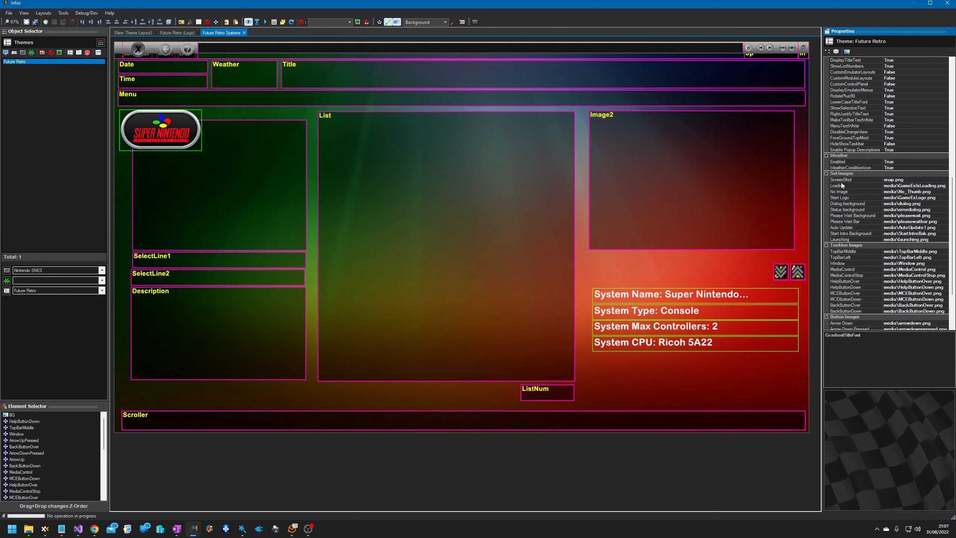
click(842, 185)
click(847, 197)
click(850, 203)
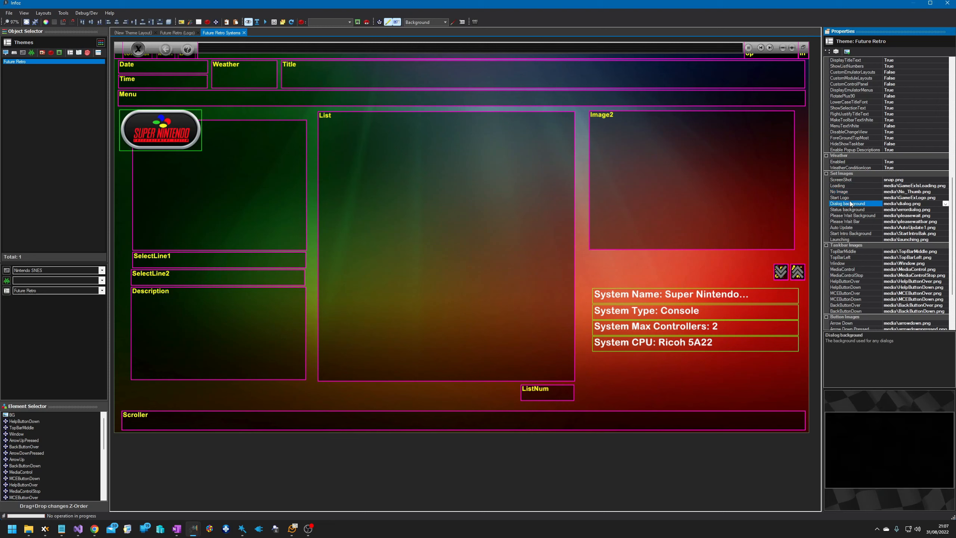
click(853, 210)
click(855, 221)
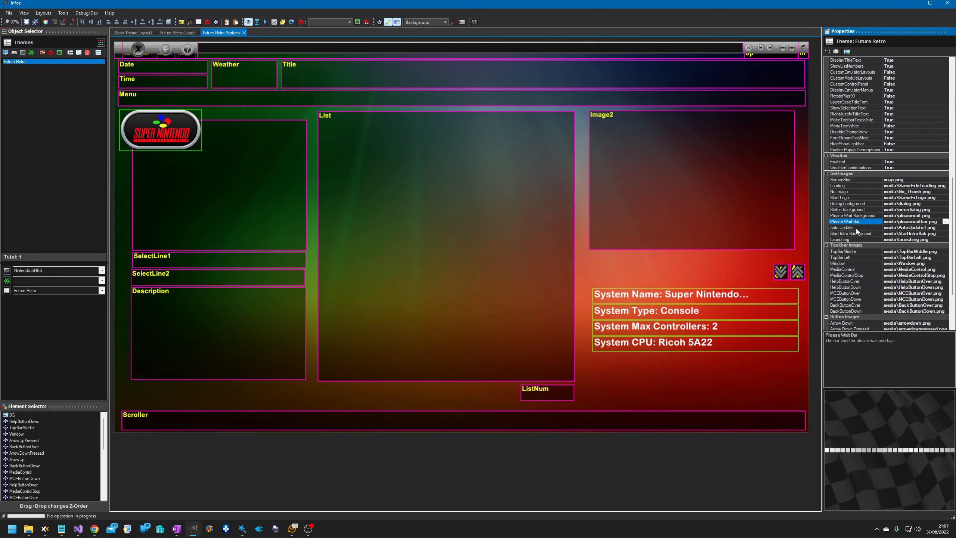
click(855, 228)
scroll(857, 229, down, 1)
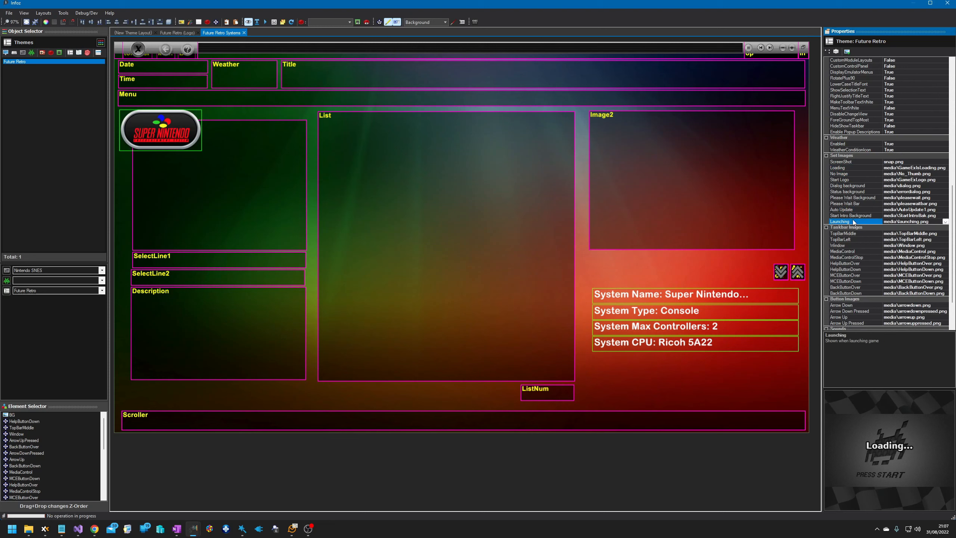
Replace the theme's Start Intro Background image with Casio.png from the ThemeImages folder.
click(856, 216)
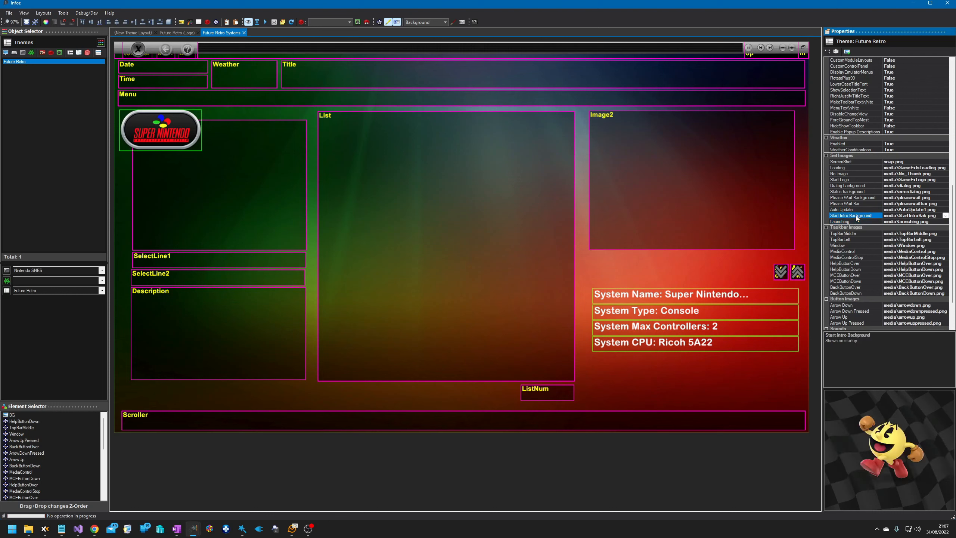
click(945, 216)
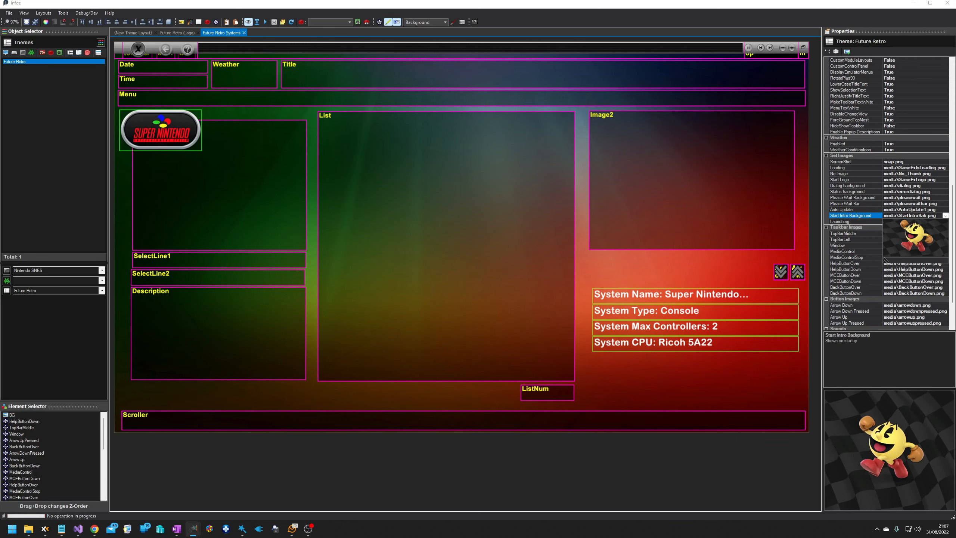
drag(955, 264, 516, 94)
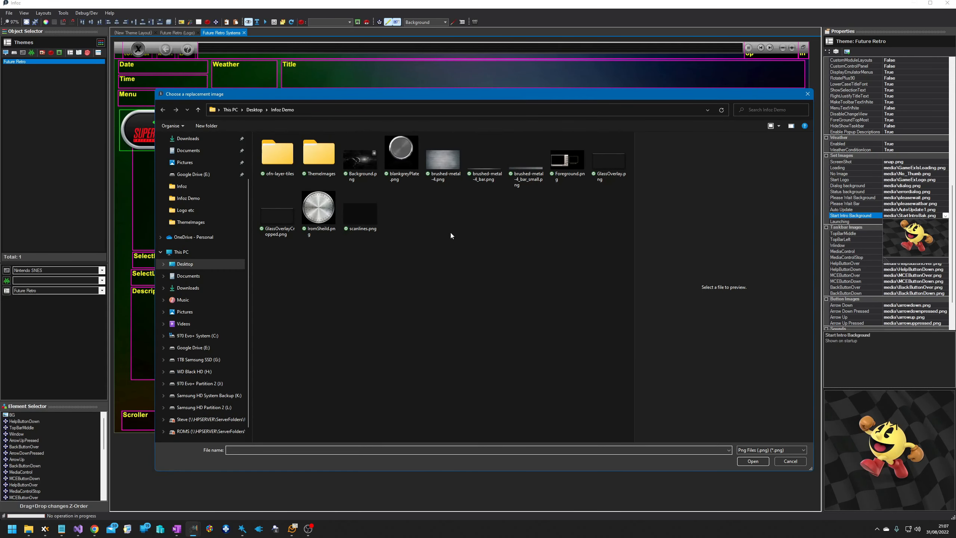
double_click(323, 166)
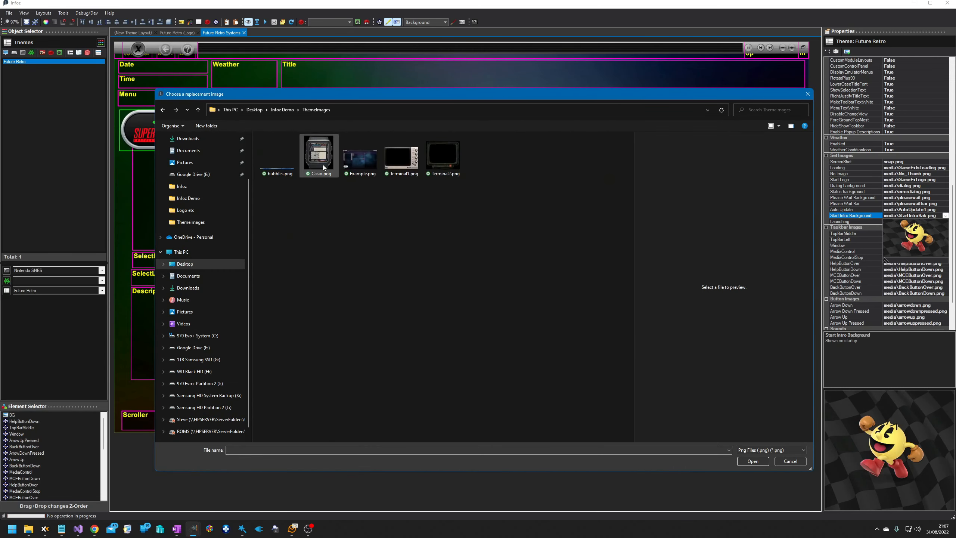
double_click(315, 158)
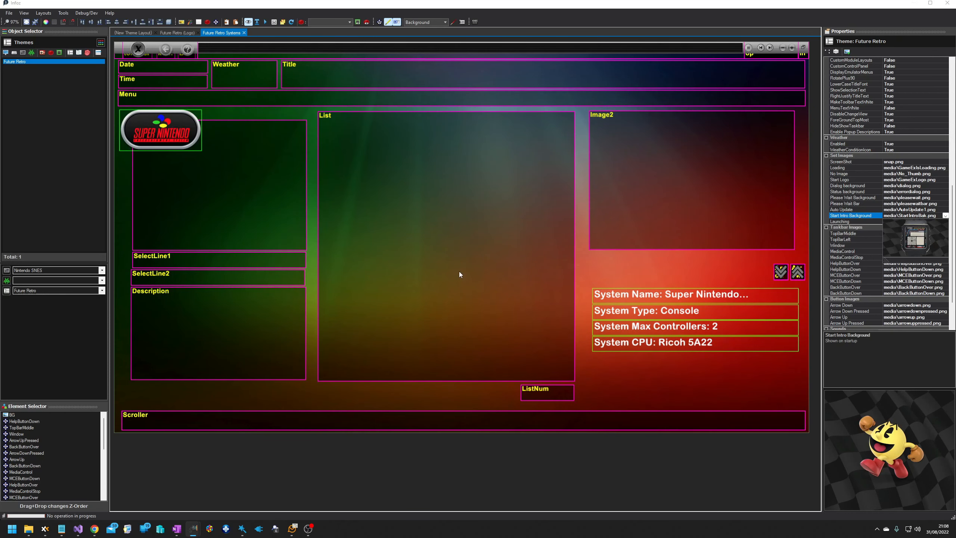
click(856, 223)
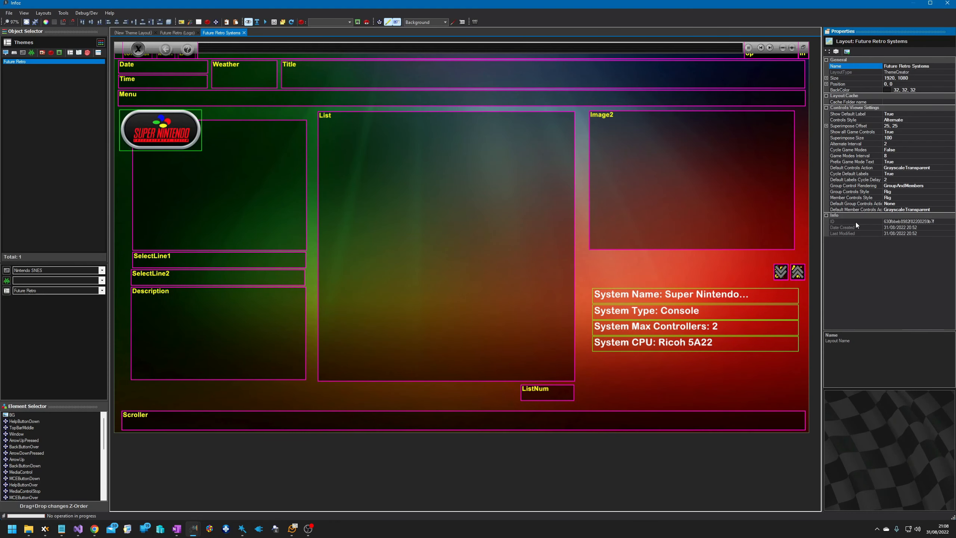
Open the Future Retro theme's media folder and look through its image and sound files.
click(39, 62)
scroll(884, 268, down, 13)
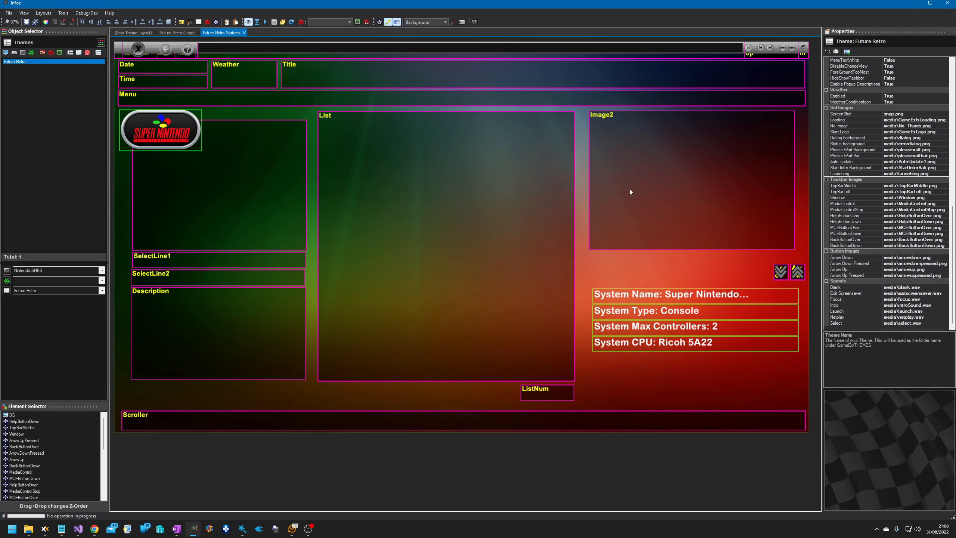
right_click(61, 62)
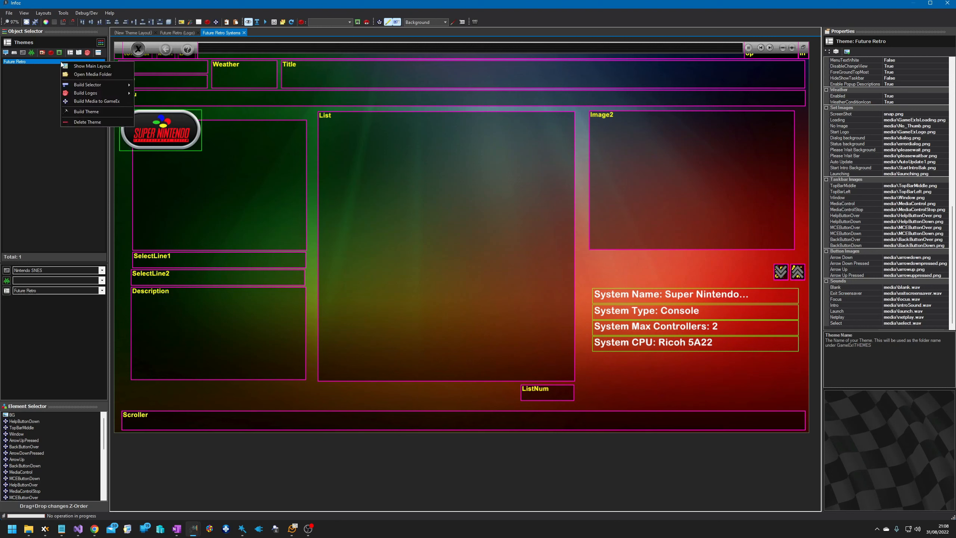
click(79, 75)
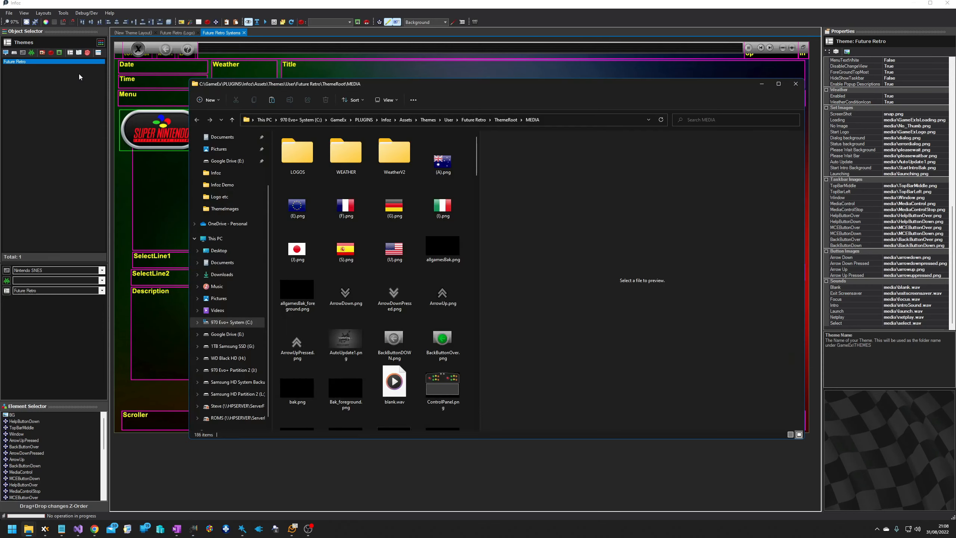
scroll(469, 203, down, 10)
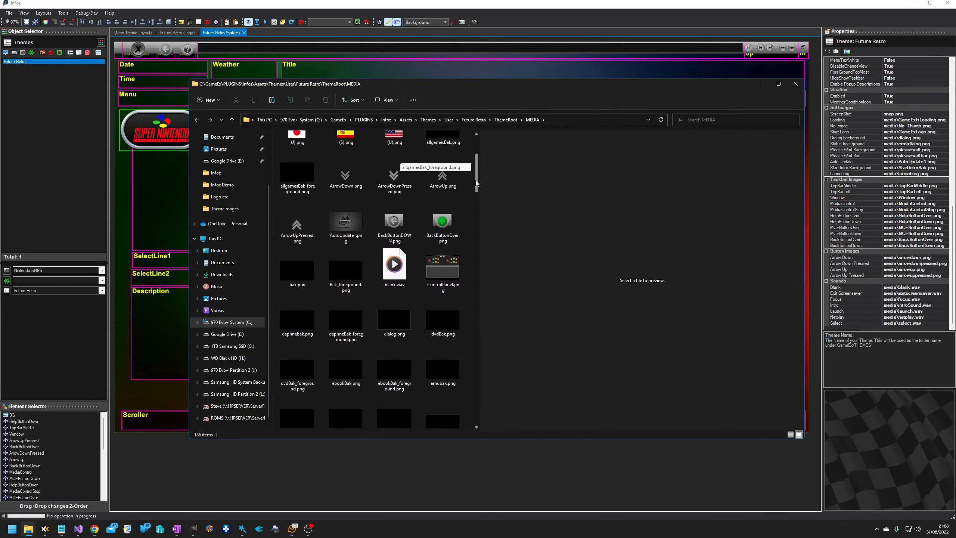
scroll(471, 212, down, 8)
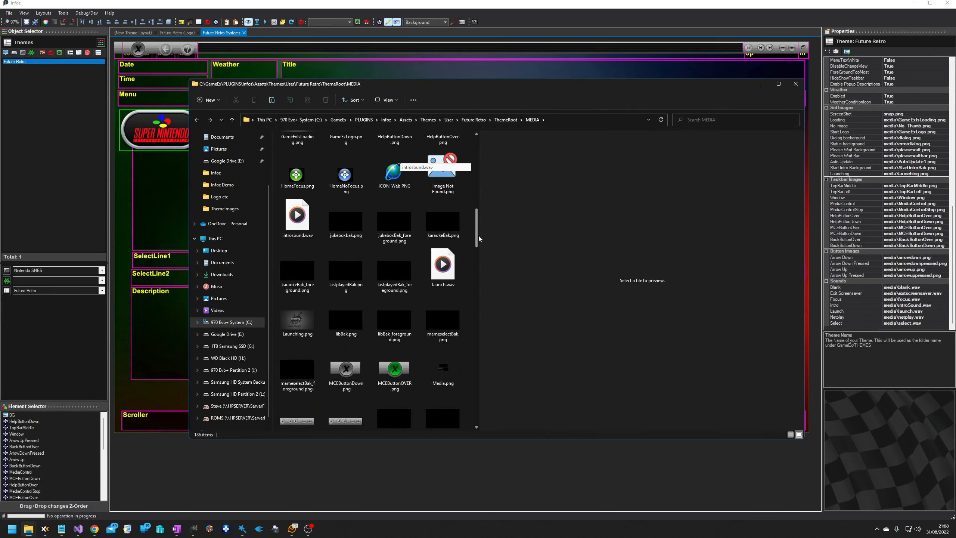
Look through the rest of the Future Retro theme's MEDIA folder, including its selector and system page images, and close the folder.
drag(477, 262, 488, 388)
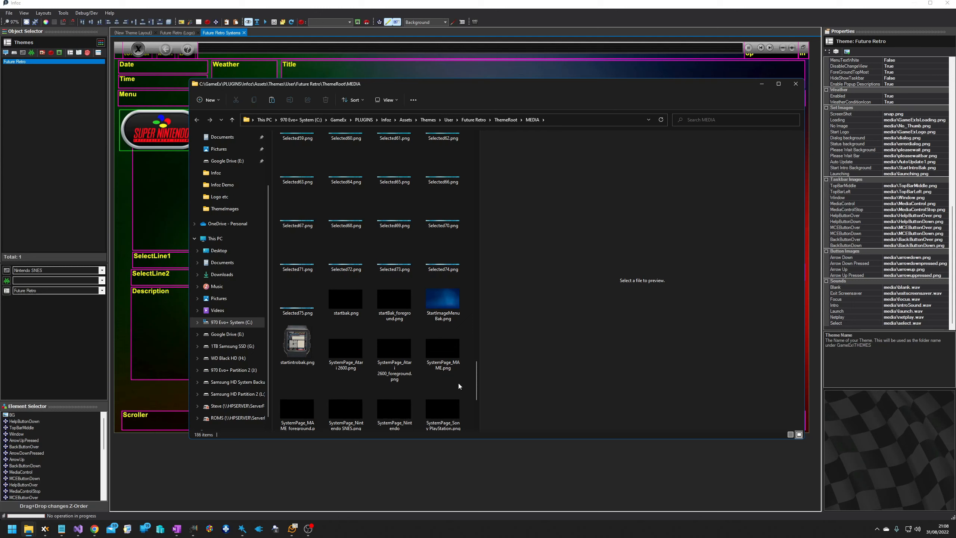
drag(478, 383, 477, 158)
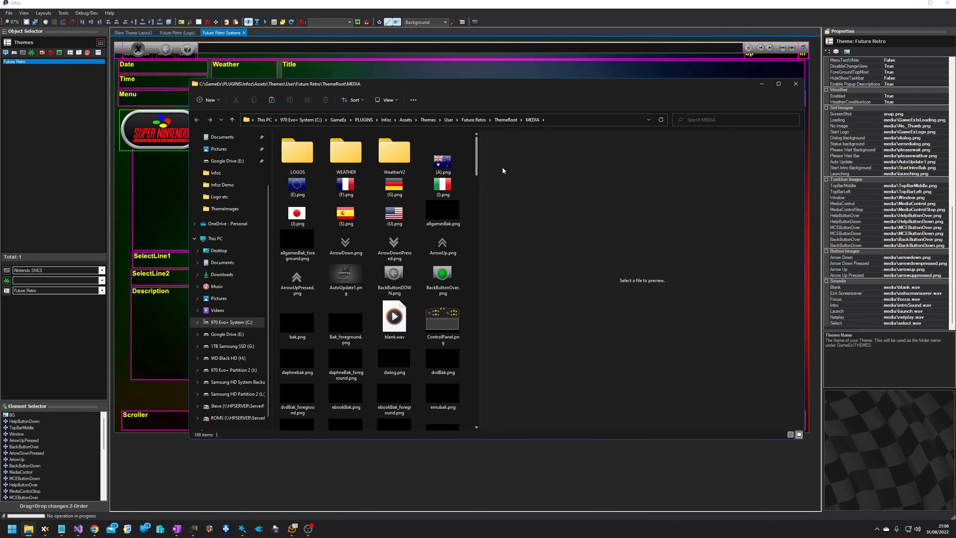
click(795, 84)
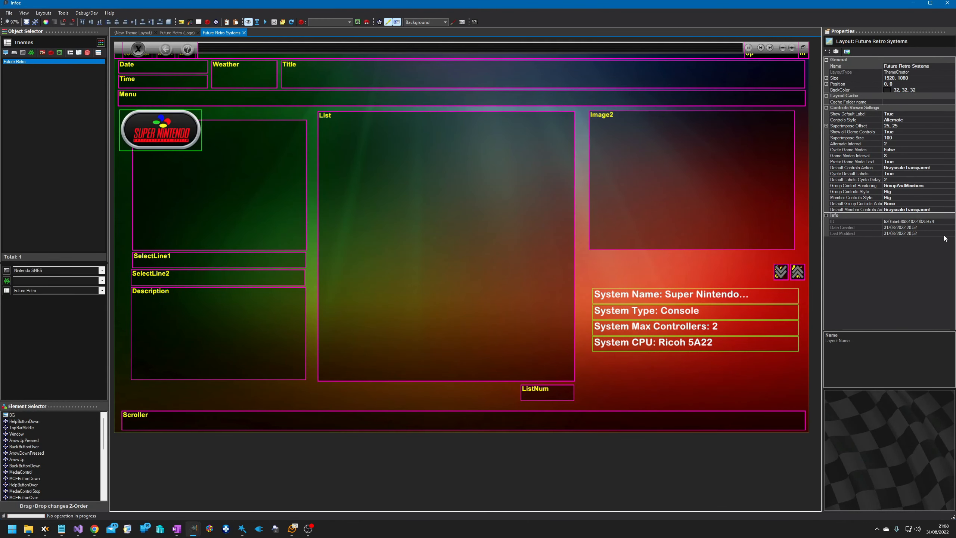
Build the Future Retro theme's media to GameEx.
click(23, 63)
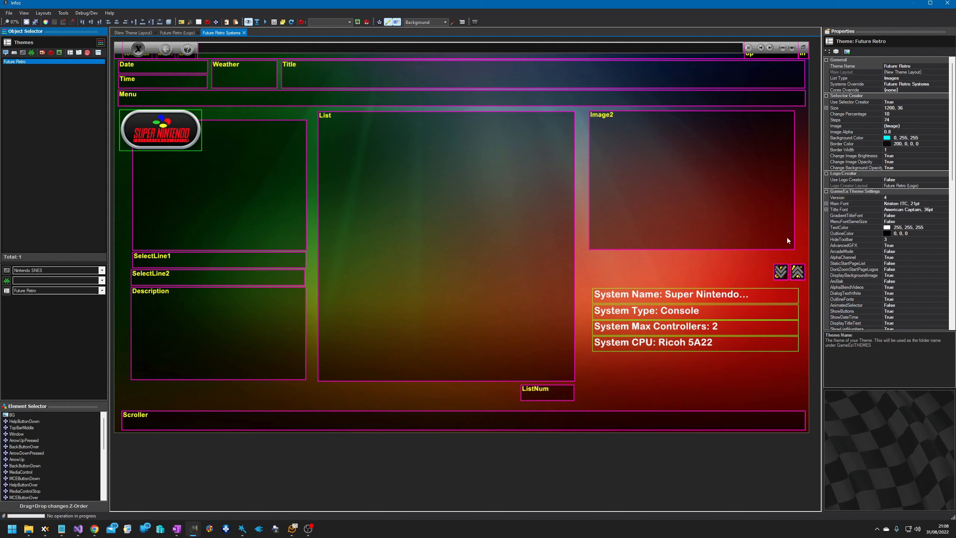
scroll(865, 242, down, 15)
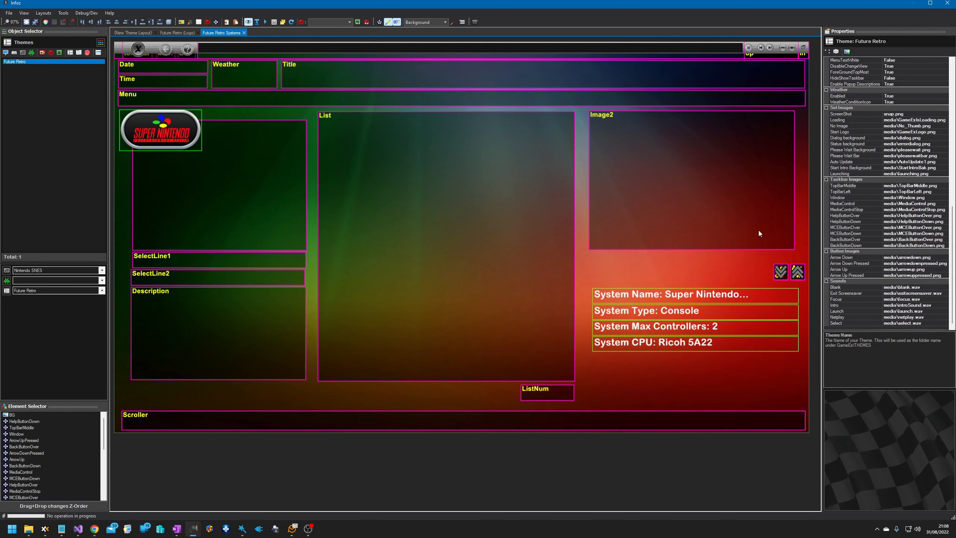
right_click(51, 61)
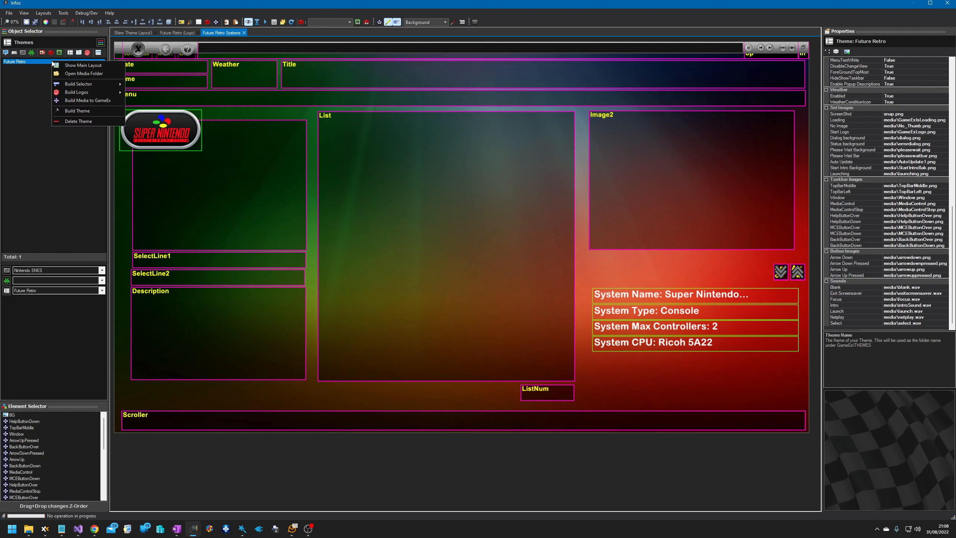
click(83, 101)
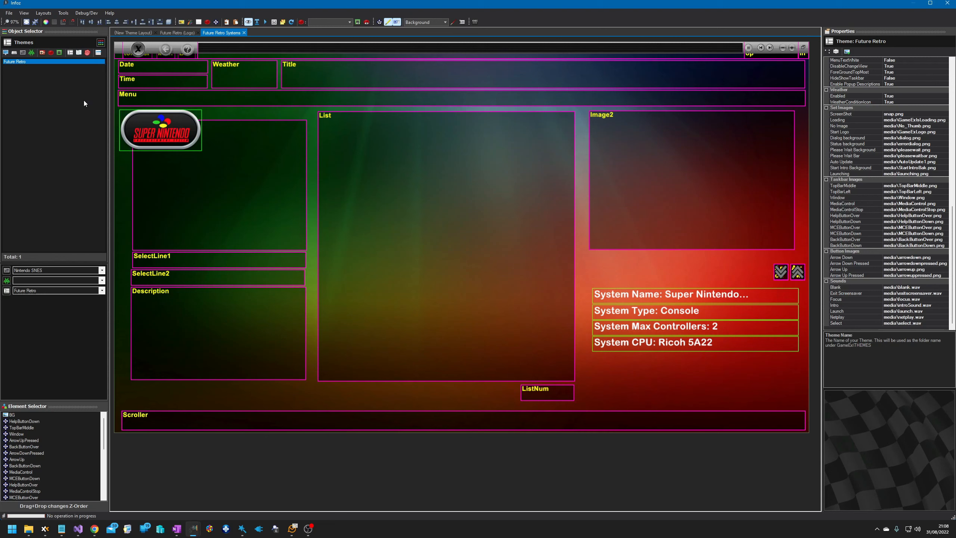
Launch GameEx to check its start screen, close it, and return to the Future Retro theme's properties.
click(227, 530)
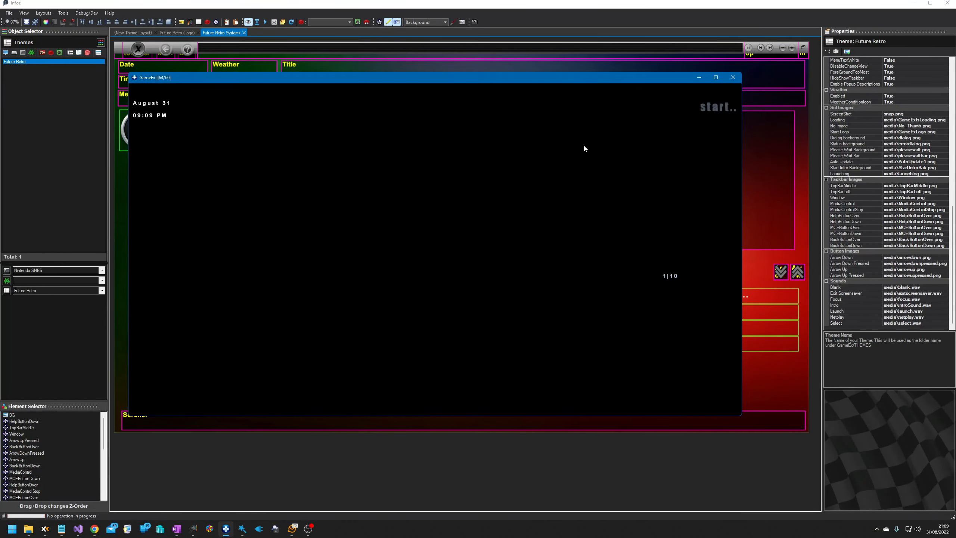
click(733, 78)
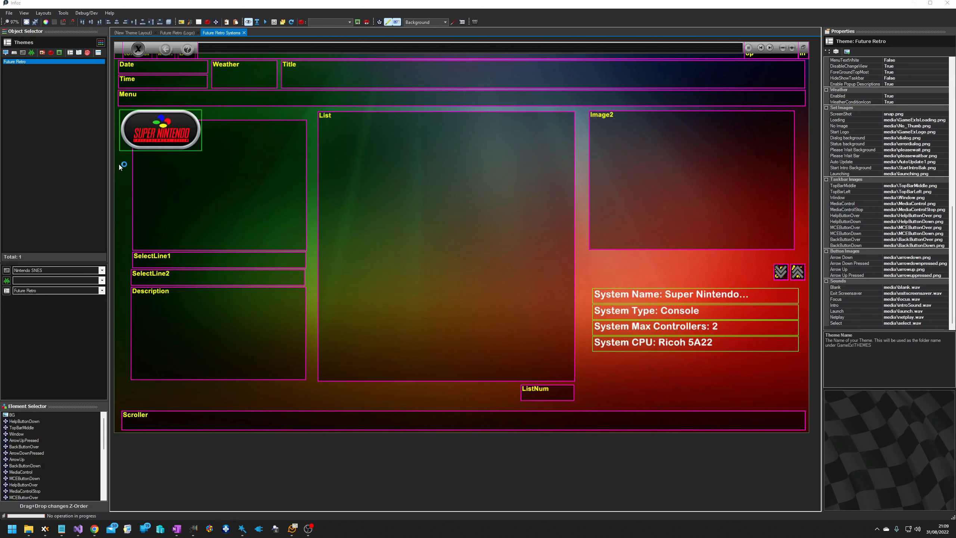
right_click(55, 62)
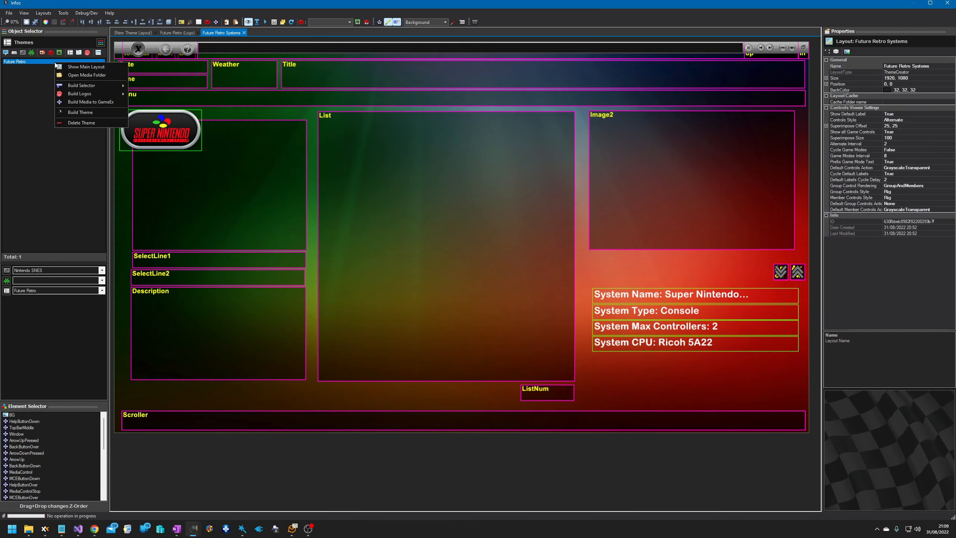
click(34, 121)
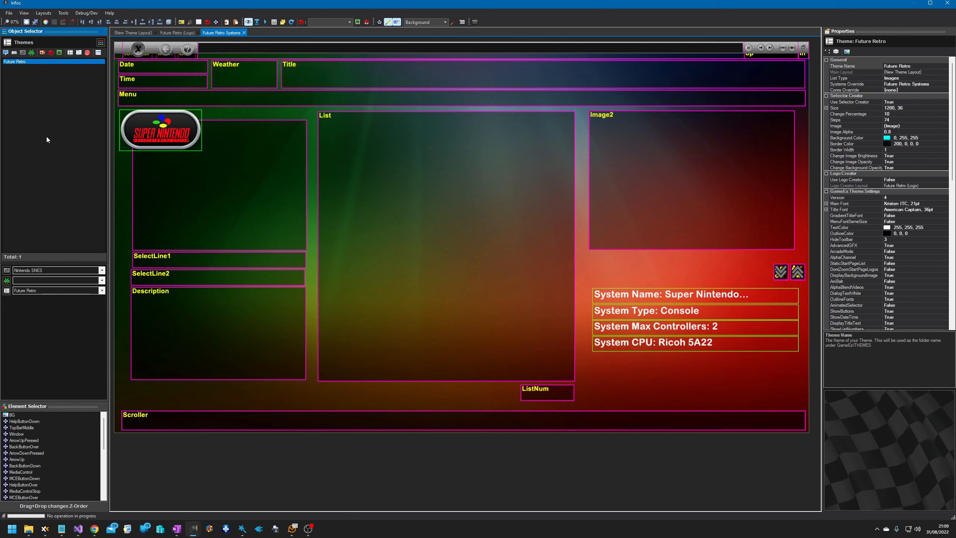
Preview the Focus, Launch, Netplay, Select and Intro sounds in the Future Retro theme's properties.
scroll(868, 275, down, 5)
scroll(868, 275, down, 13)
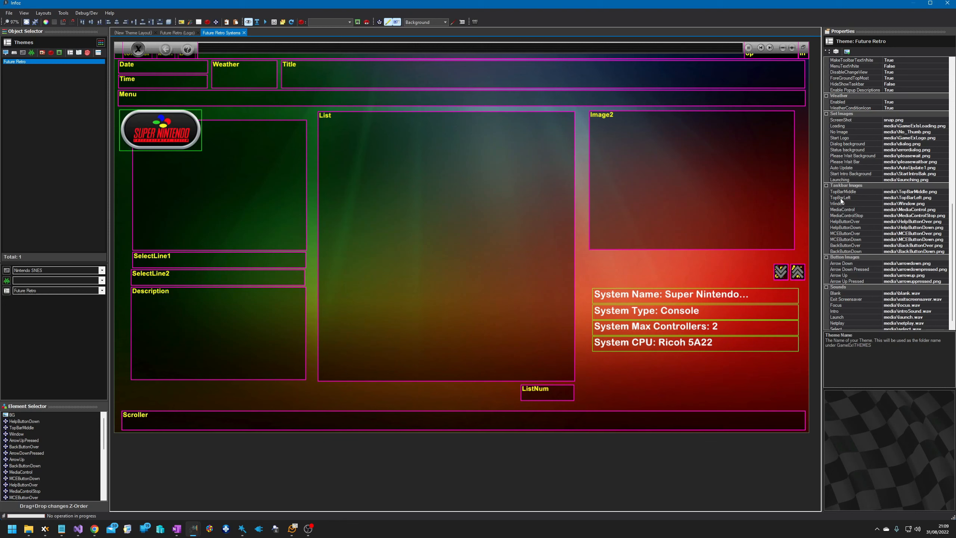
scroll(845, 283, down, 1)
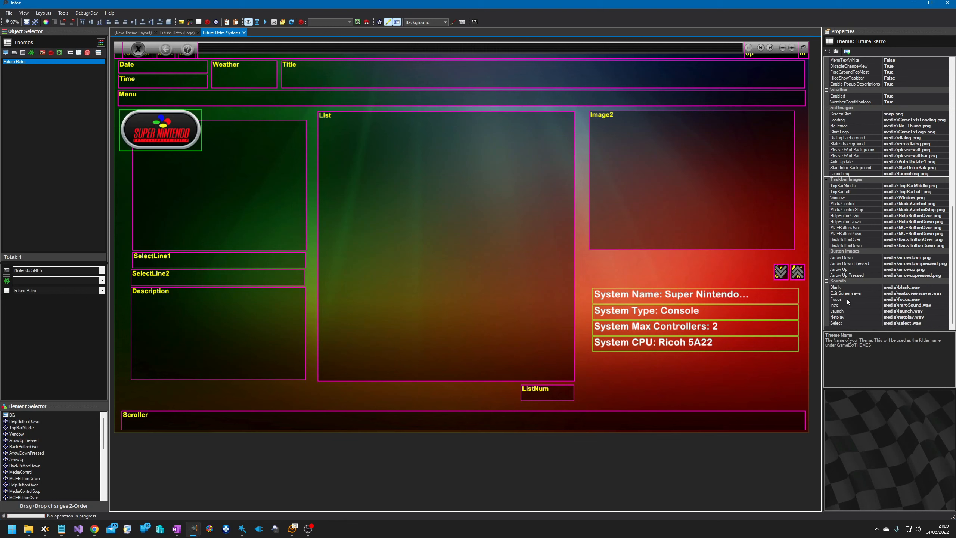
click(847, 299)
click(845, 311)
click(845, 317)
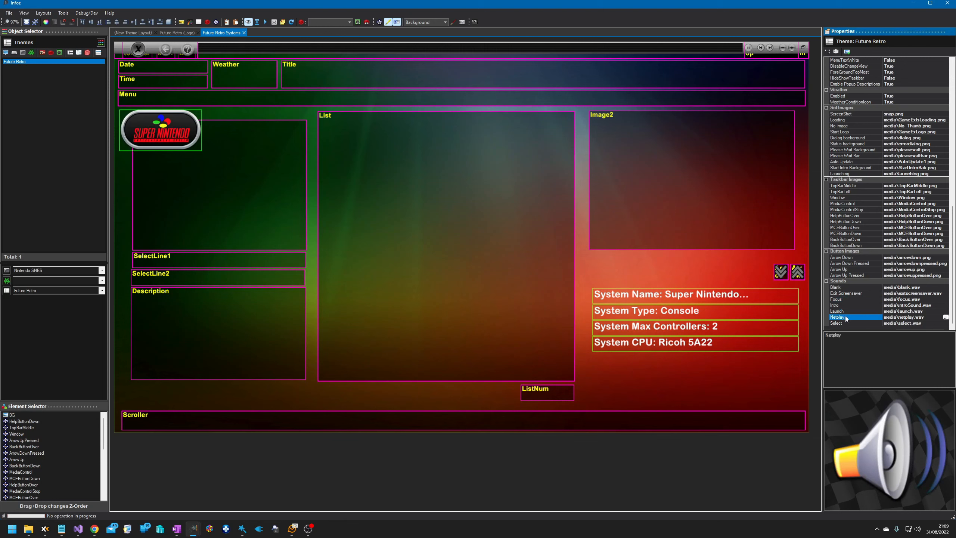
click(845, 323)
click(845, 305)
Replace the theme's Focus sound with focus.wav and its Select sound with select.wav from the ThemeImages folder.
click(845, 299)
click(945, 299)
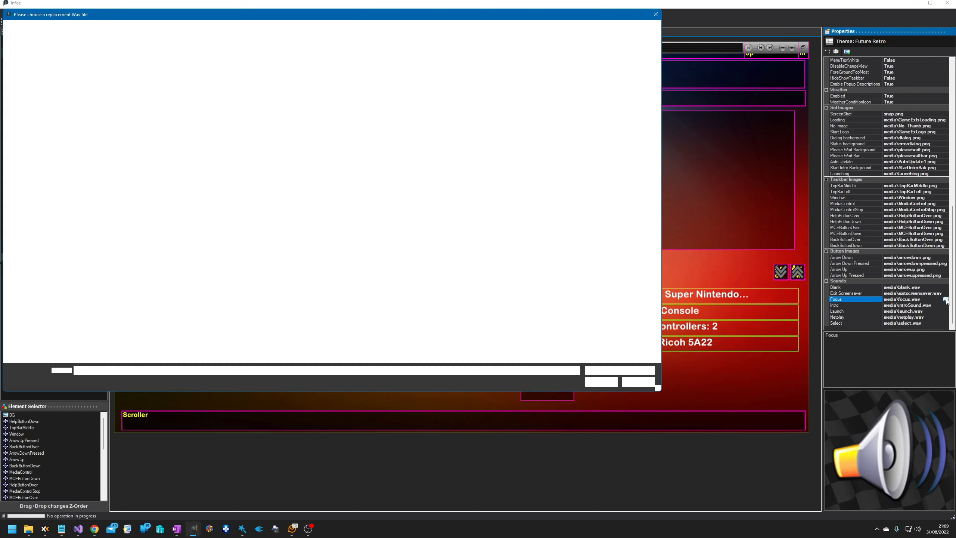
click(127, 71)
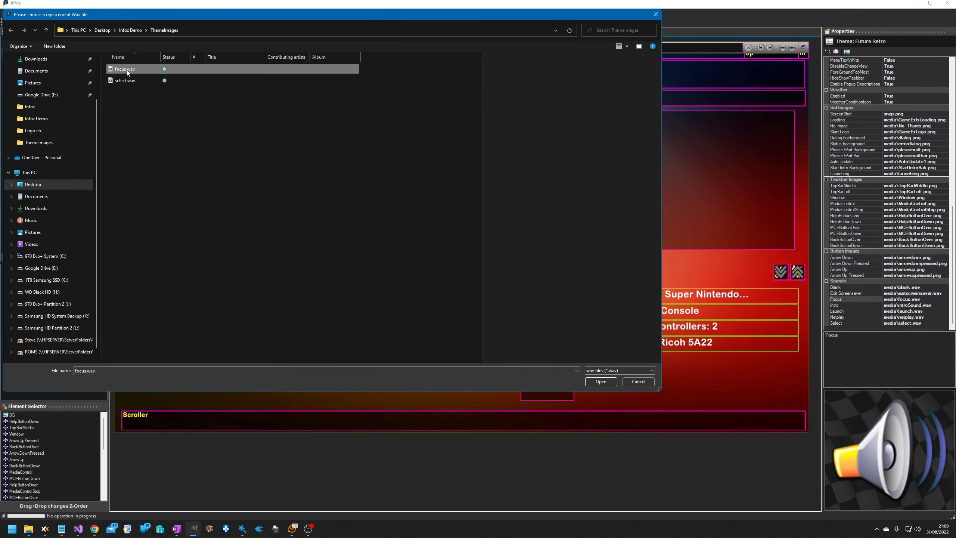
double_click(127, 71)
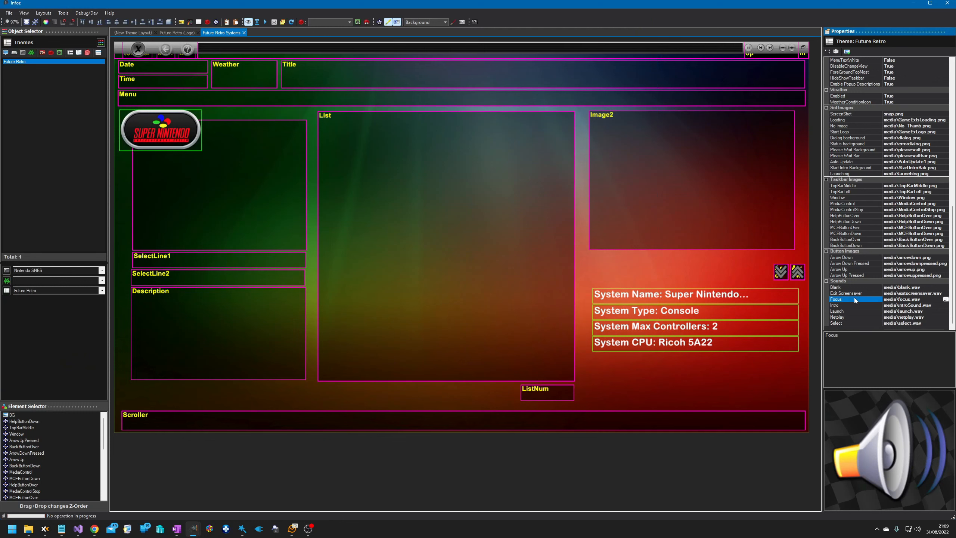
click(852, 323)
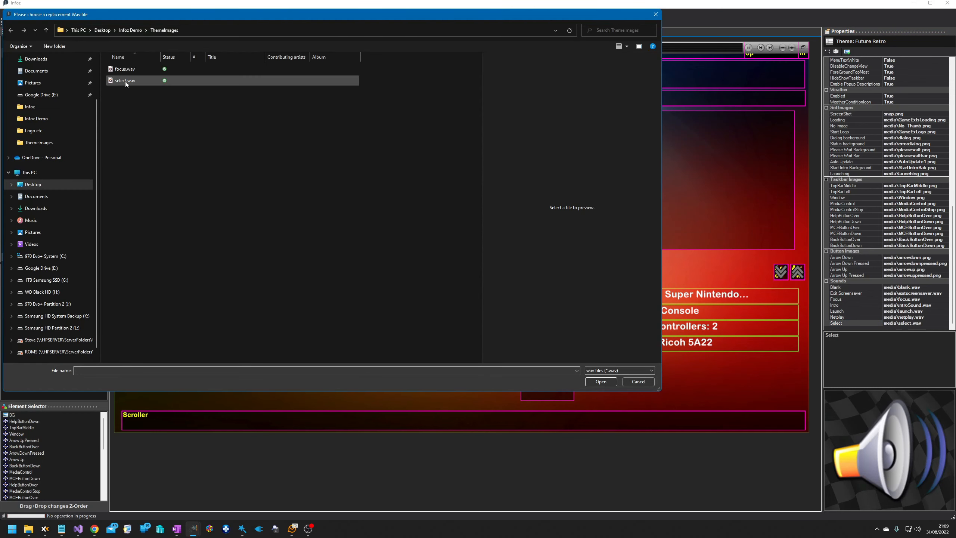
double_click(126, 81)
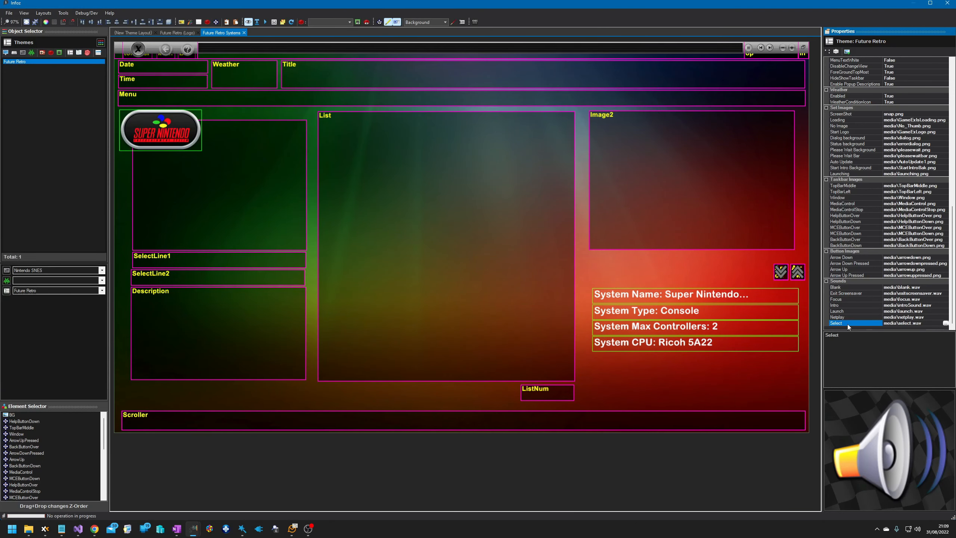
Build the Future Retro theme's media to GameEx.
click(5, 91)
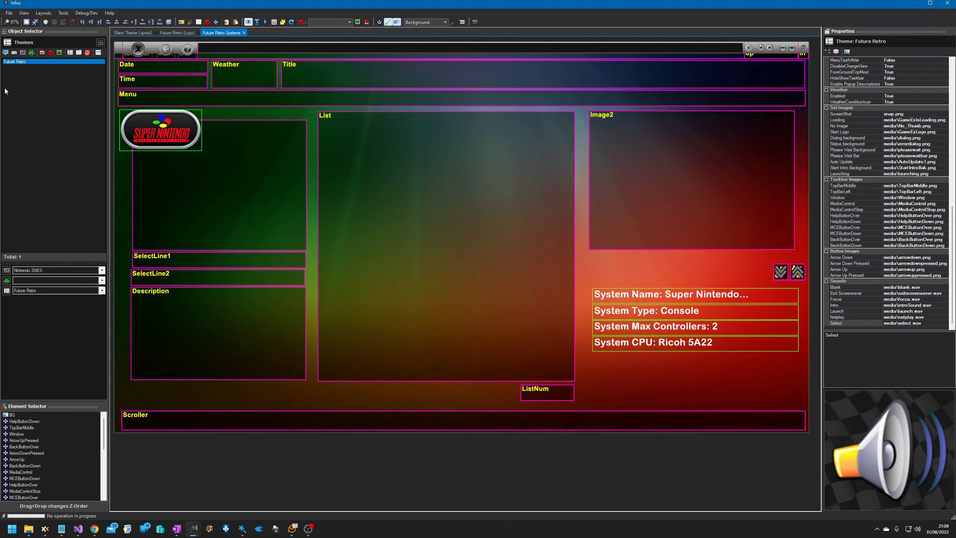
right_click(36, 64)
click(64, 102)
Launch GameEx, test the sounds by moving through the start menu and entering and leaving Multimedia, and close it.
click(225, 529)
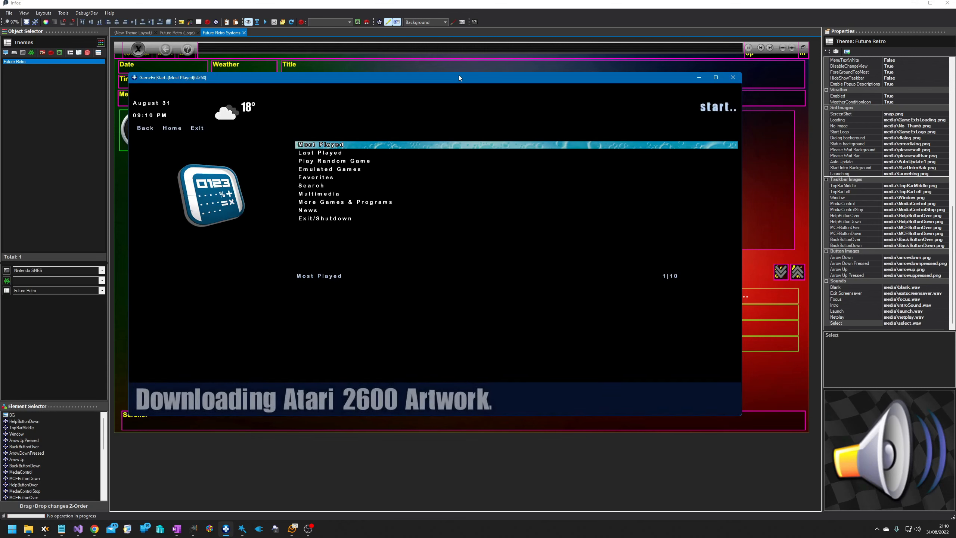
key(Down)
key(Down)
key(Down)
key(Down)
key(Down)
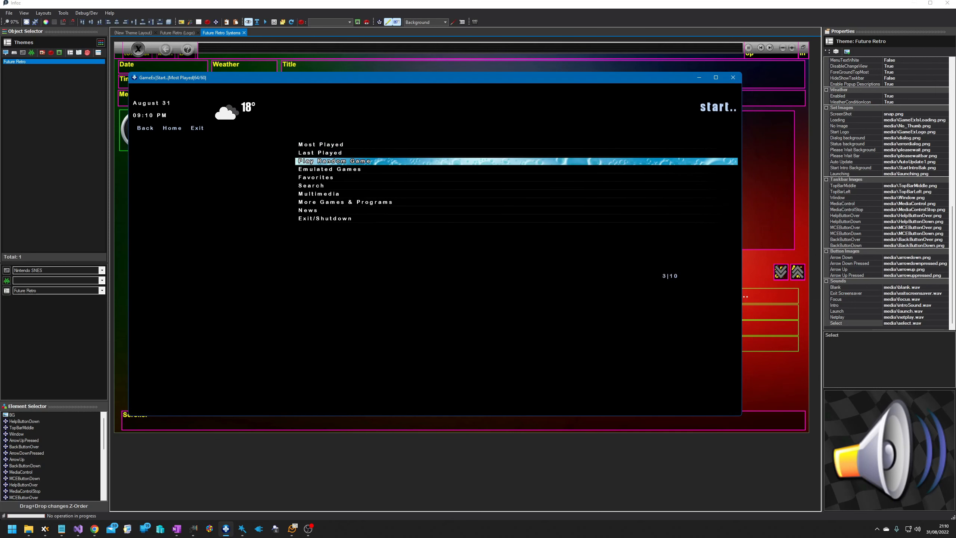
key(Down)
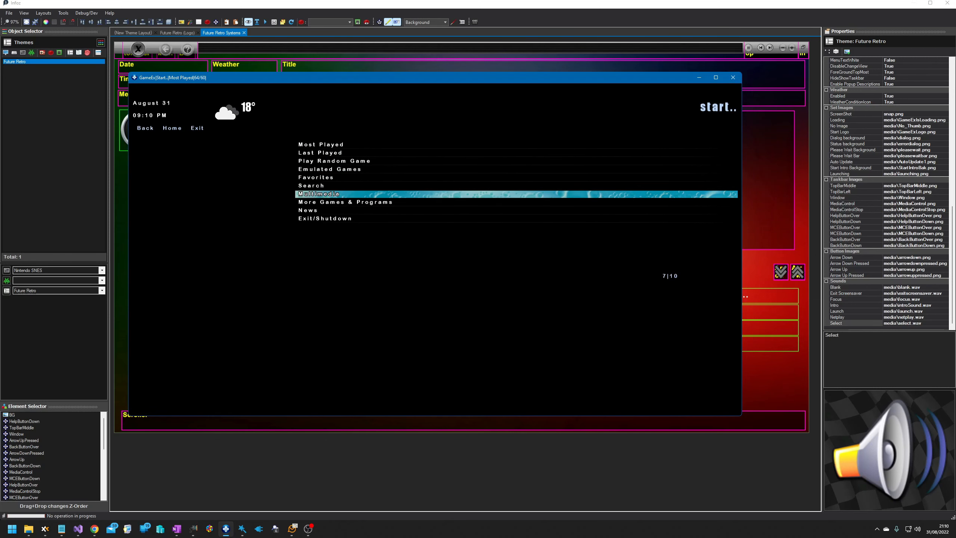
key(Return)
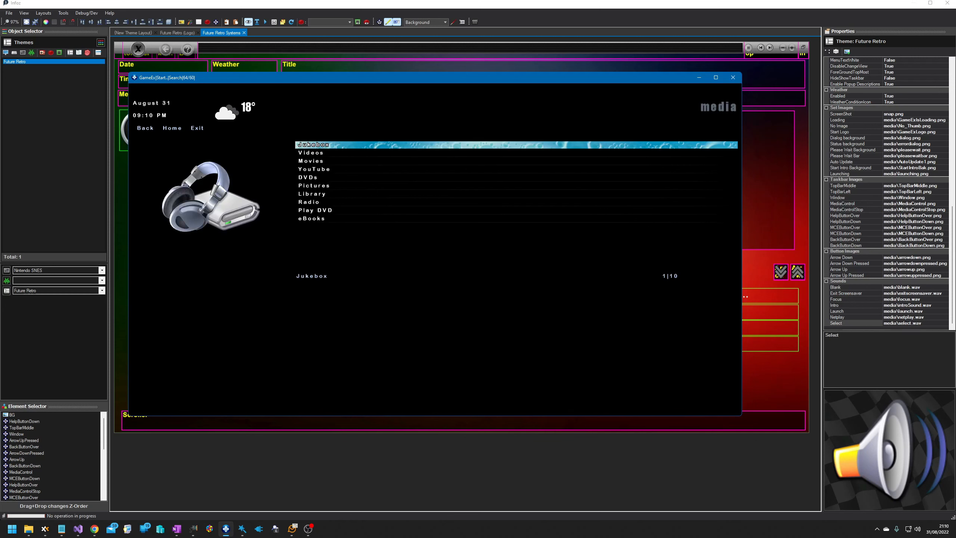
key(Escape)
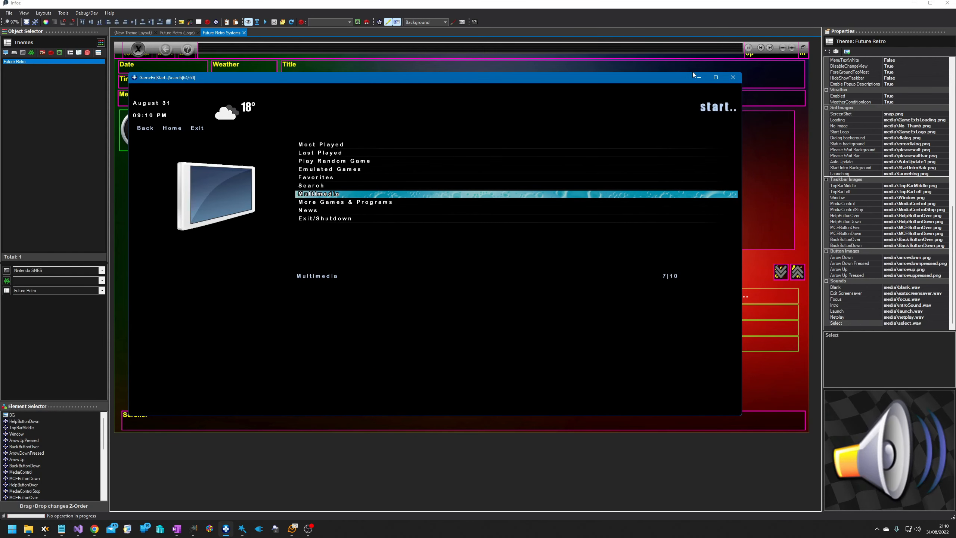
click(731, 78)
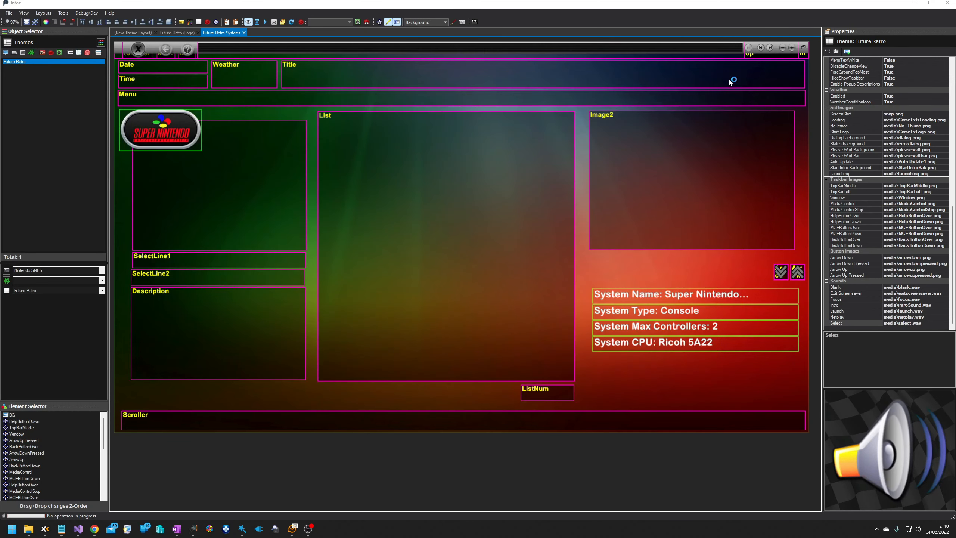
right_click(55, 61)
mouse_move(82, 87)
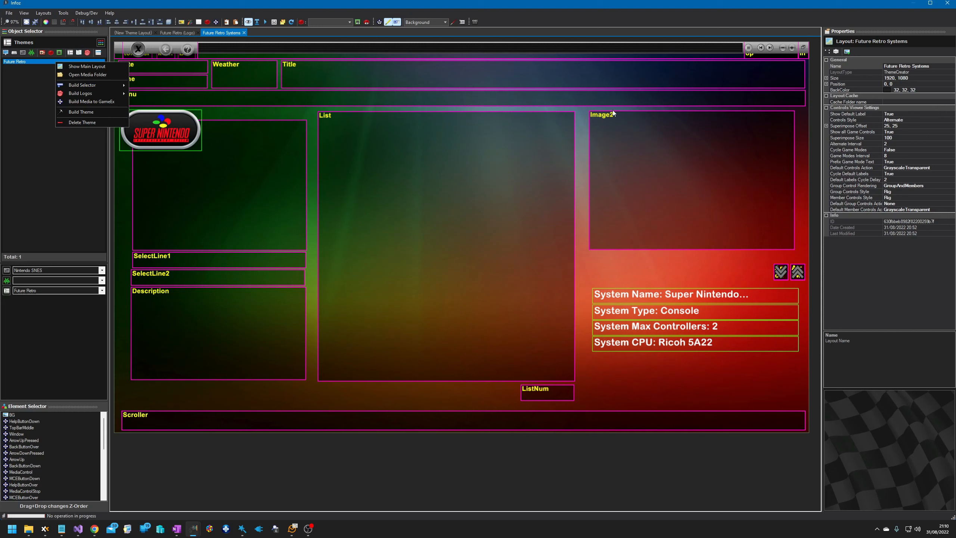
click(44, 154)
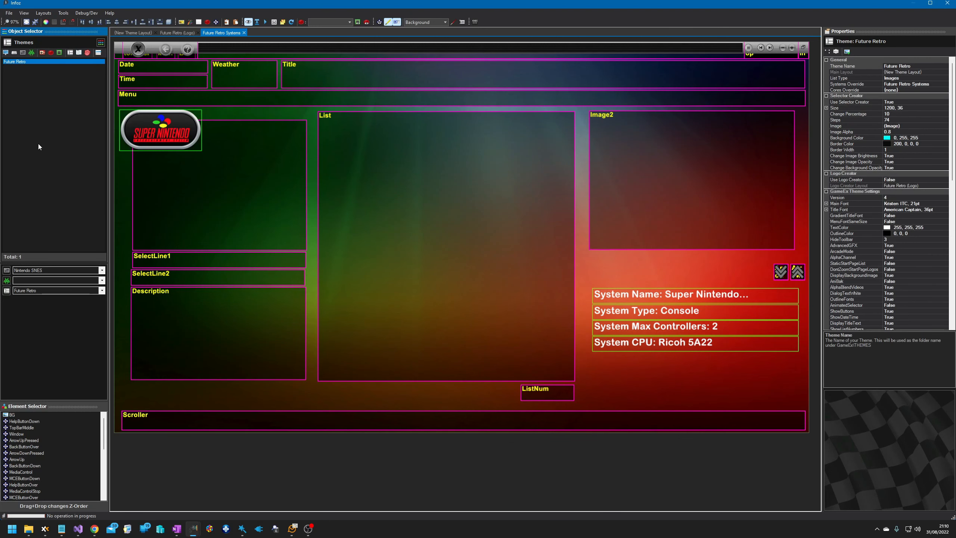
click(53, 123)
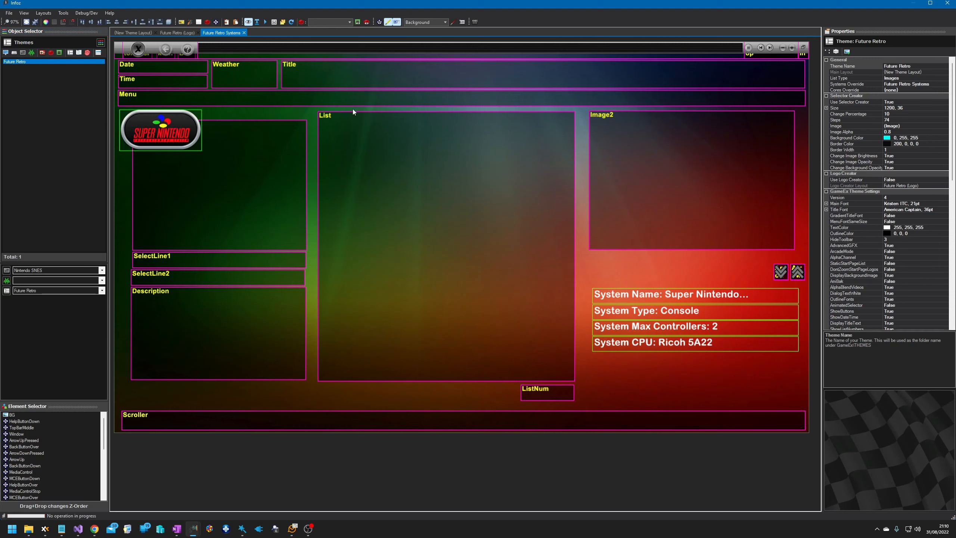
click(14, 87)
click(58, 83)
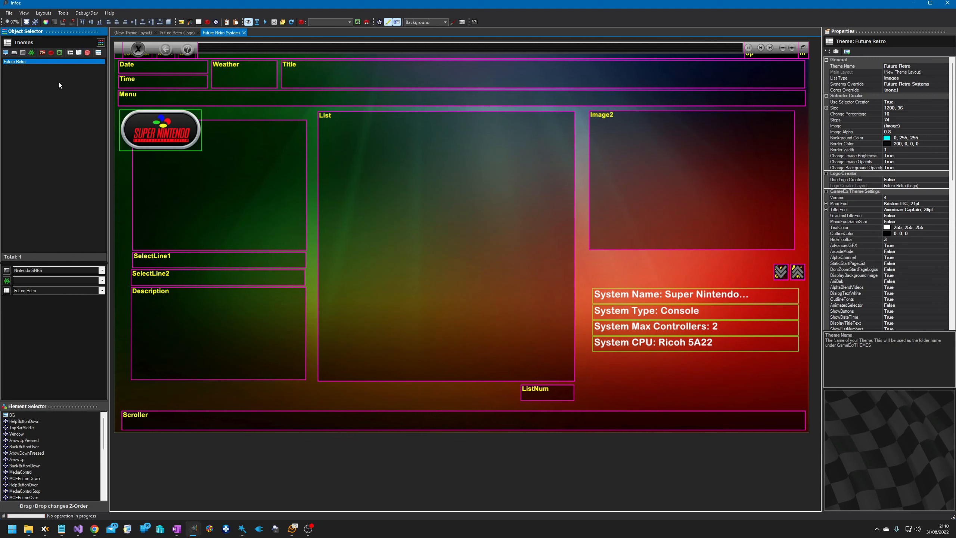
List the emulators and select Atari 2600 to preview it in the Future Retro Systems layout.
click(23, 52)
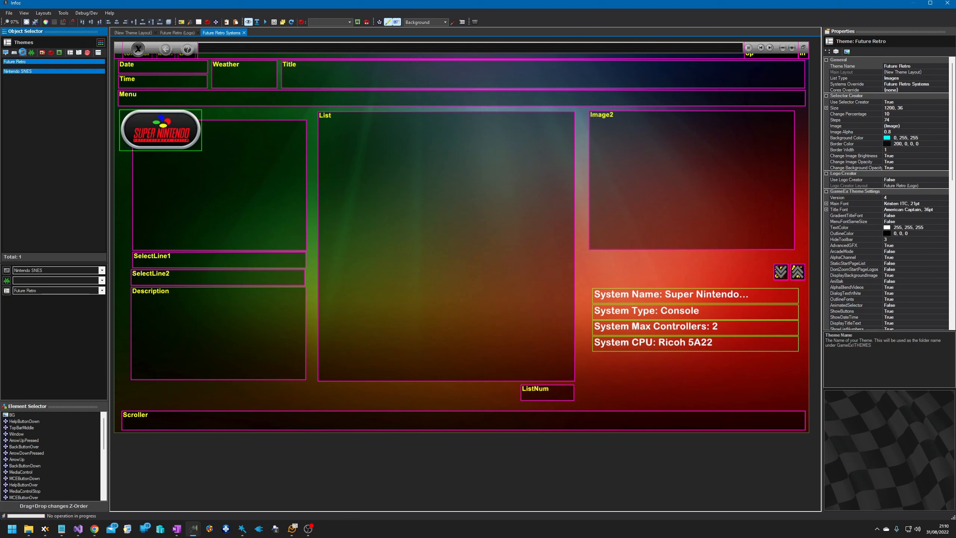
click(23, 52)
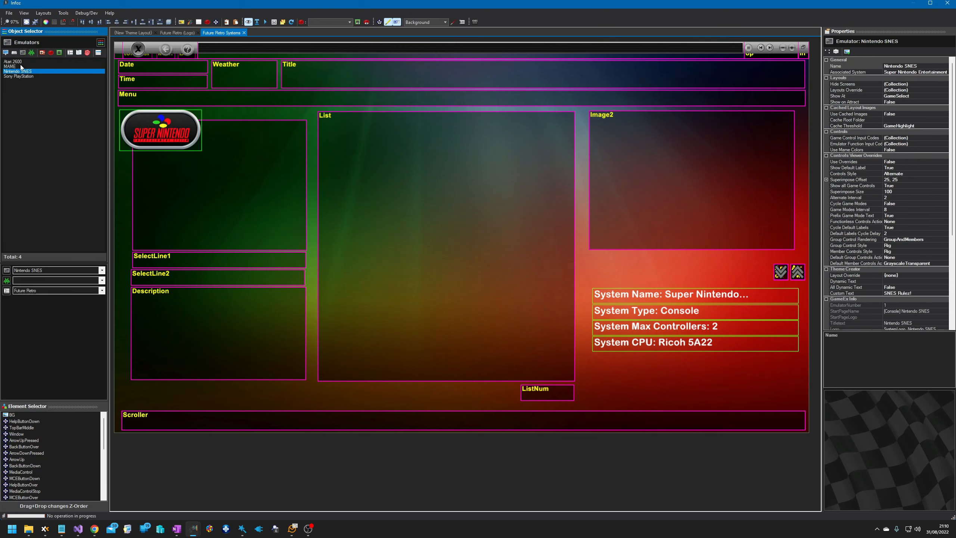
click(18, 61)
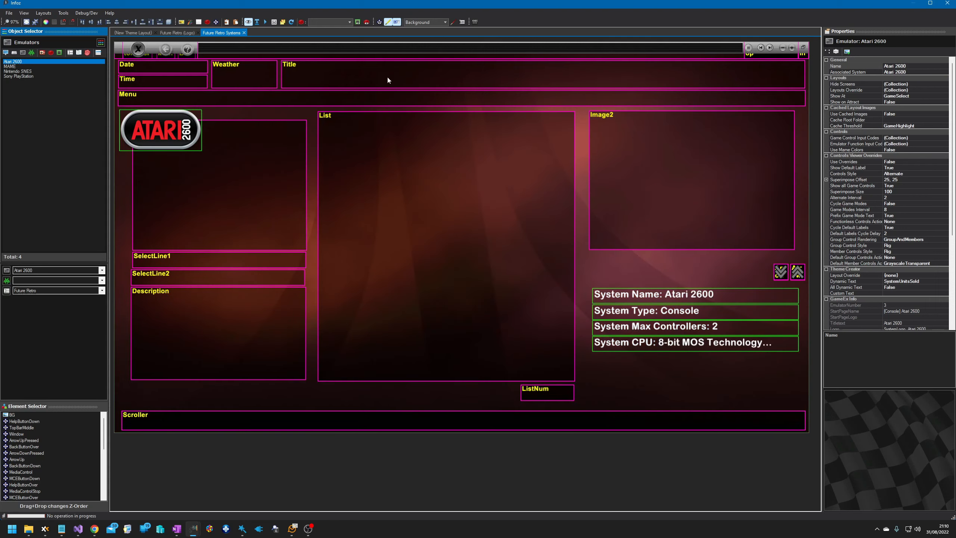
Try to show dummy data in the theme and list the Atari 2600 games.
click(379, 23)
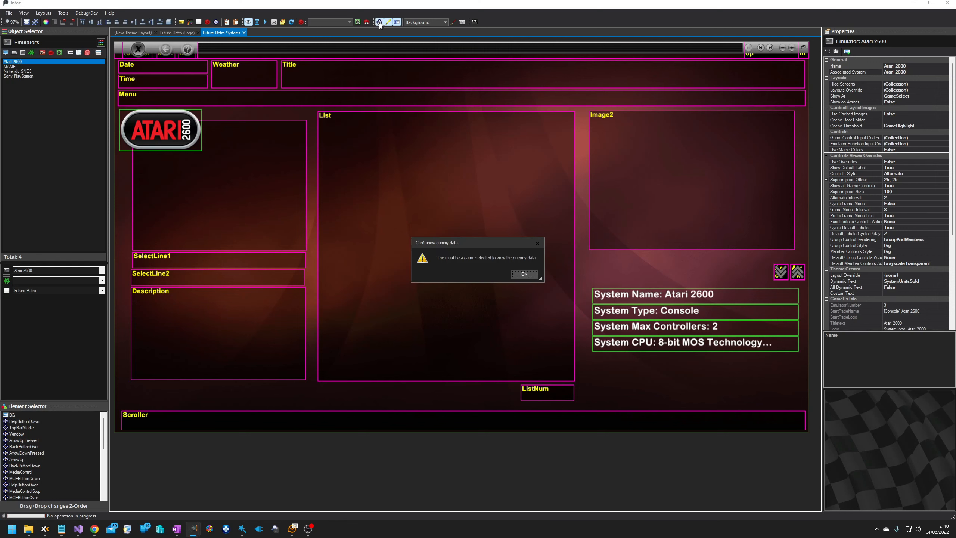
click(524, 273)
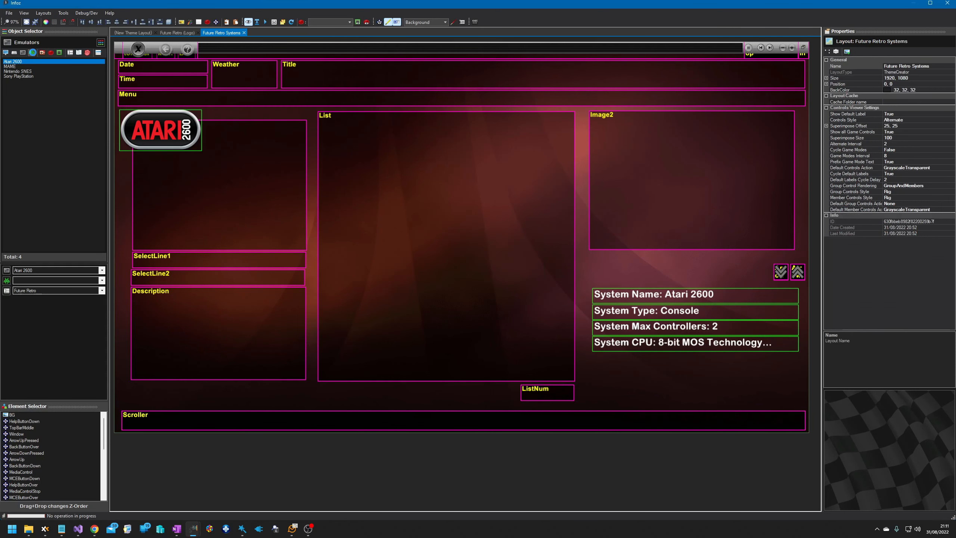
click(33, 52)
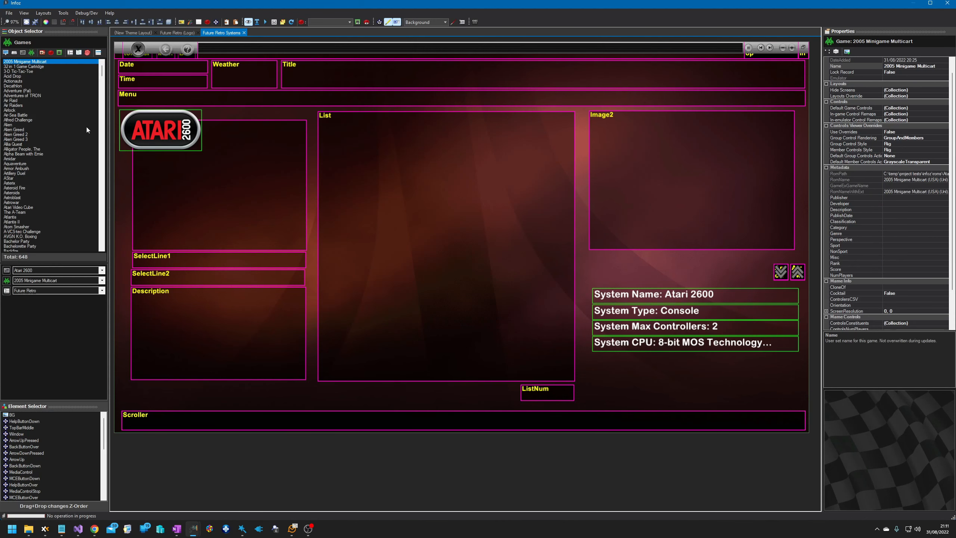
Select the Nintendo SNES emulator with the game 2020 Super Baseball and show dummy data in the theme.
click(23, 52)
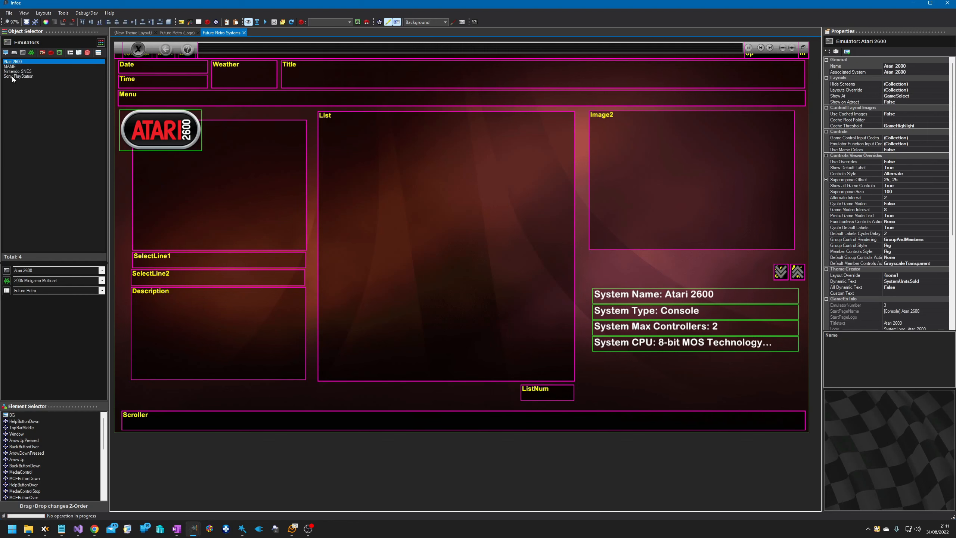
click(12, 71)
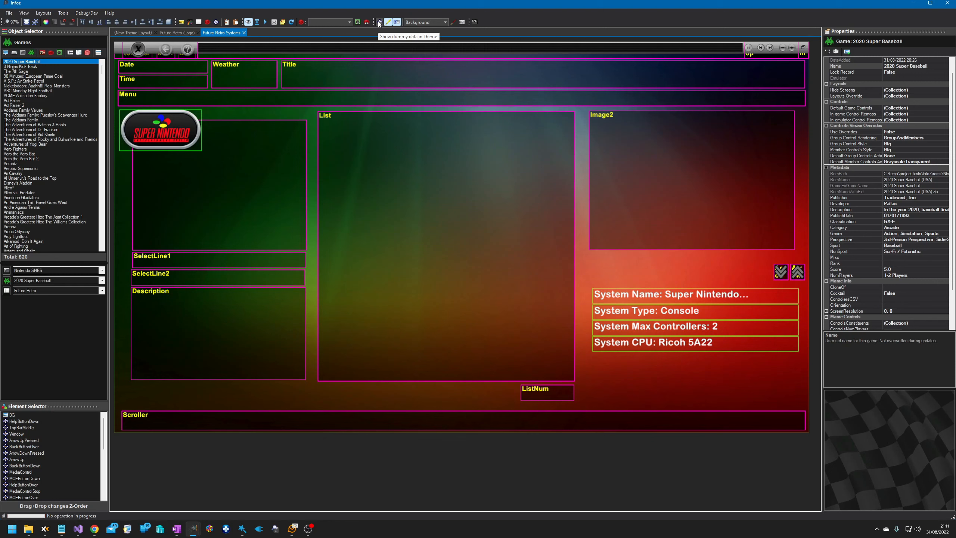
click(379, 22)
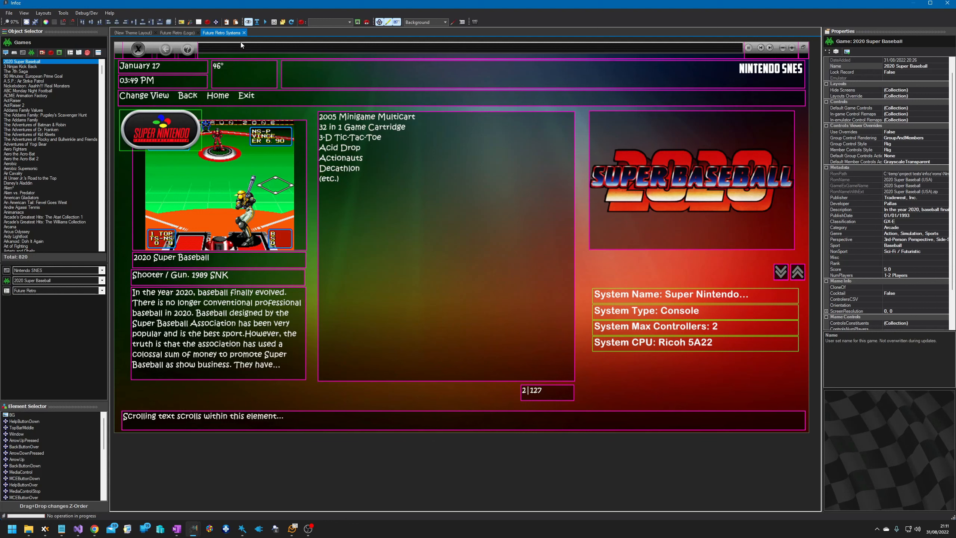
Turn on outlined text in the layout and preview it with the game ActRaiser 2.
click(257, 24)
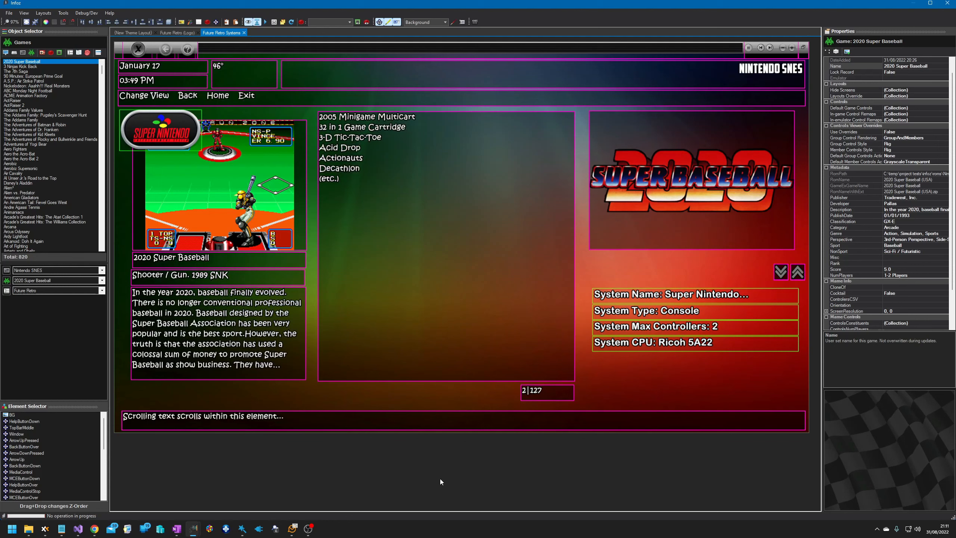
click(440, 479)
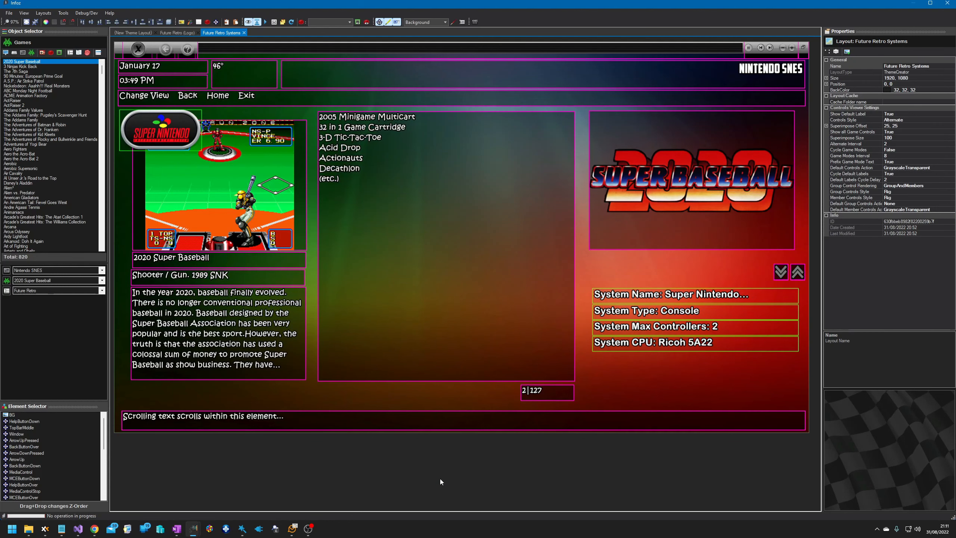
click(19, 105)
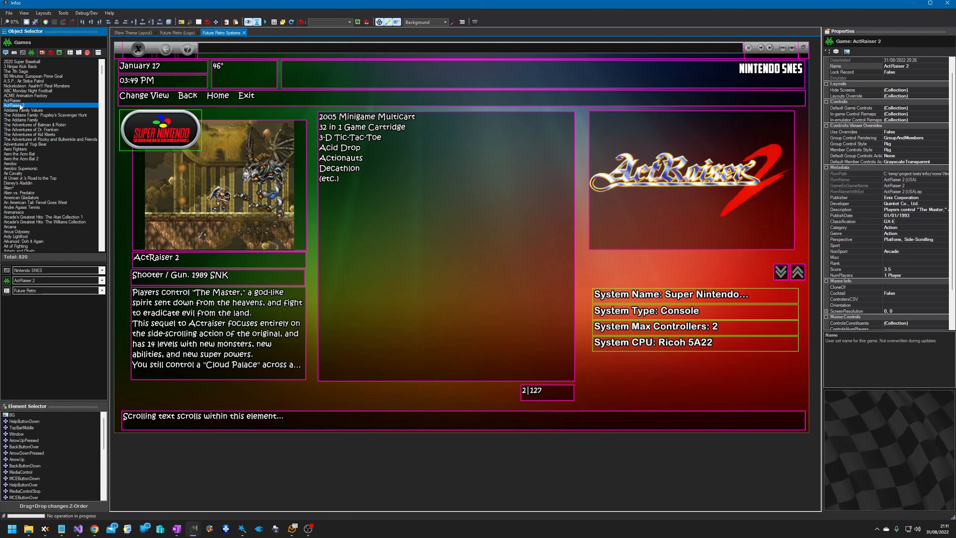
Build the Future Retro theme from the themes list, and show the element outlines in the Future Retro Systems layout.
click(70, 53)
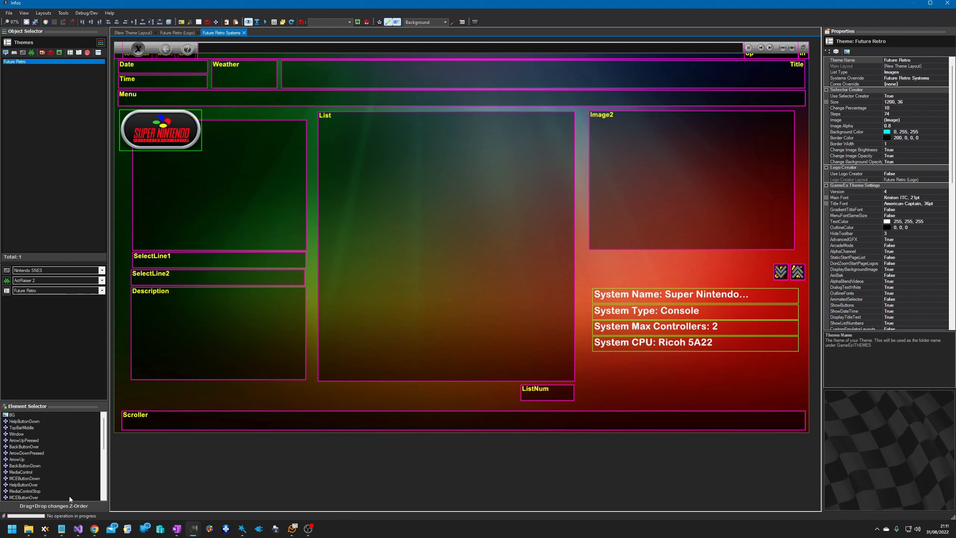
right_click(47, 62)
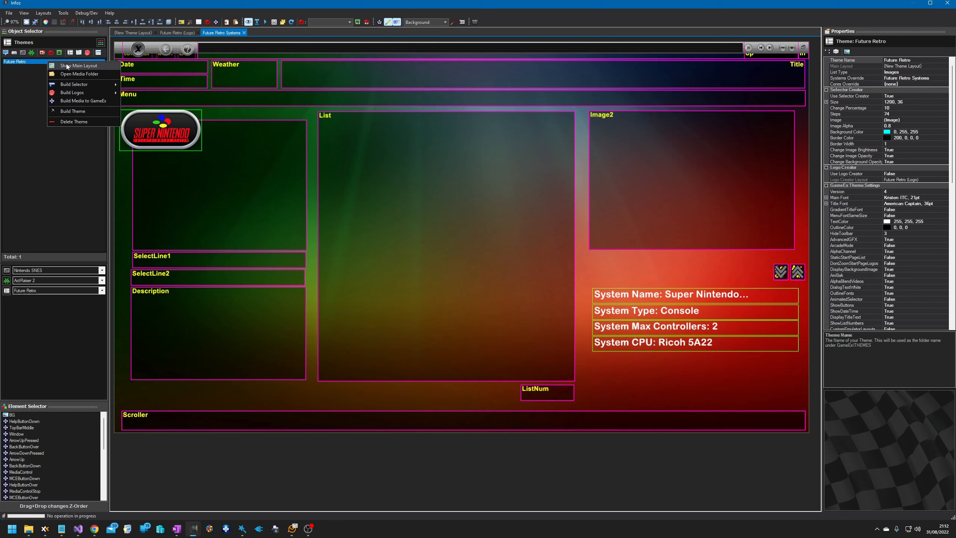
click(68, 111)
click(523, 276)
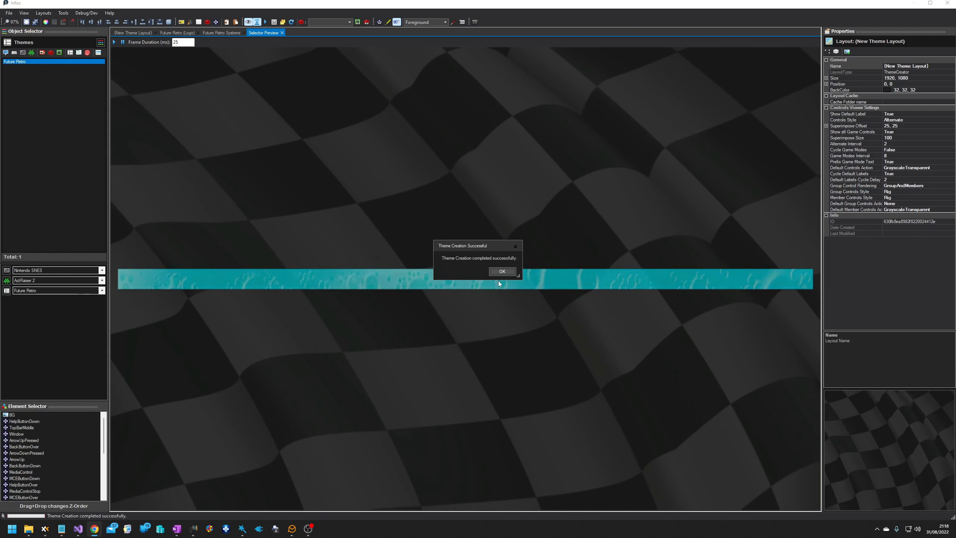
click(504, 271)
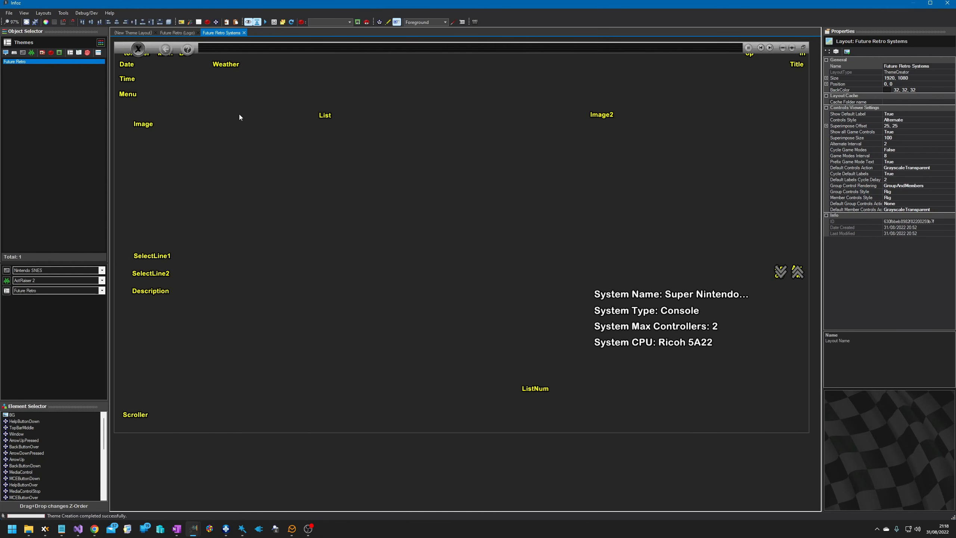
click(386, 23)
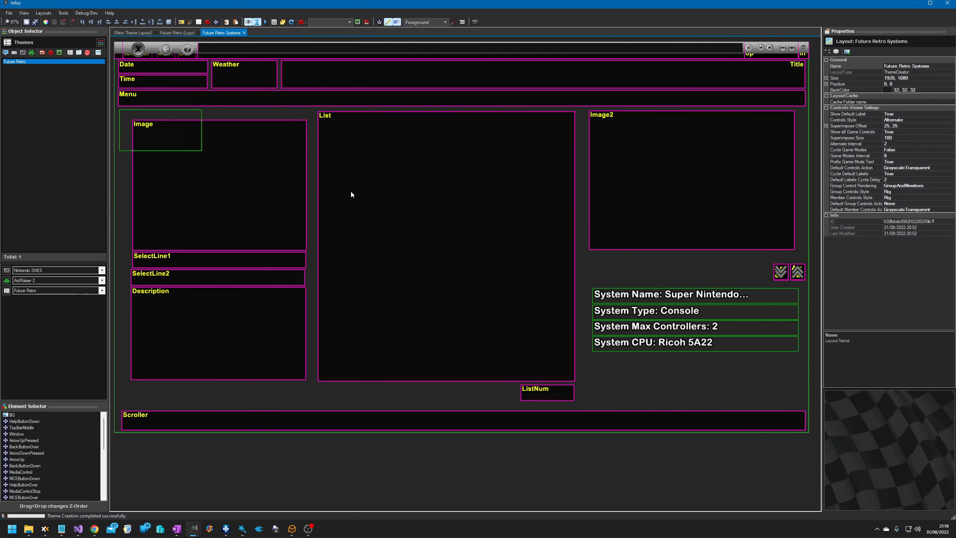
Switch to GameEx and browse the Atari 2600 games under Emulated Games to check the built theme.
click(225, 529)
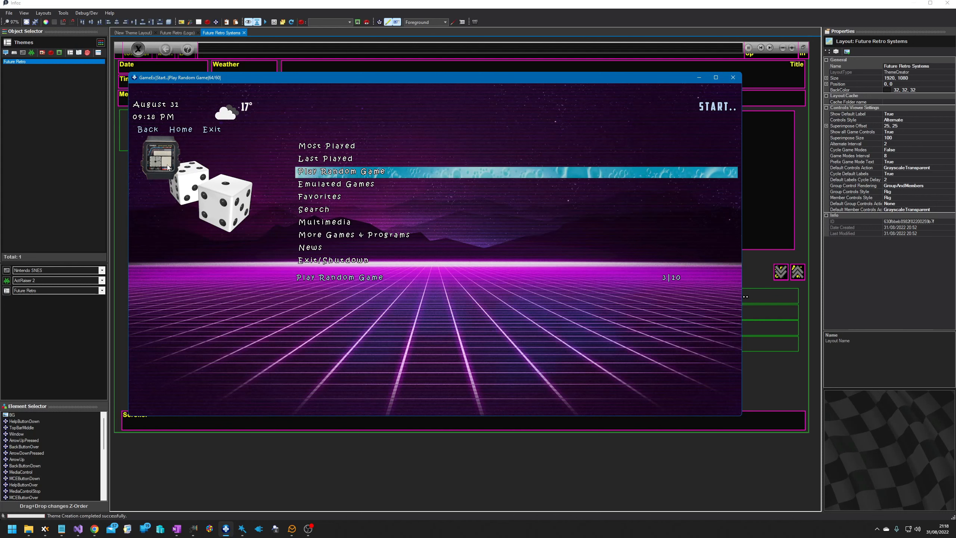
click(329, 184)
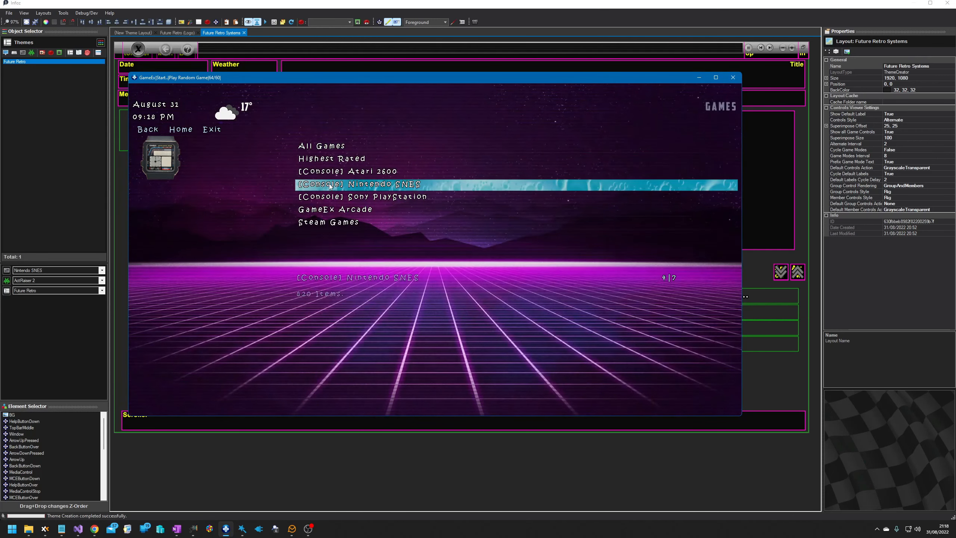
click(341, 175)
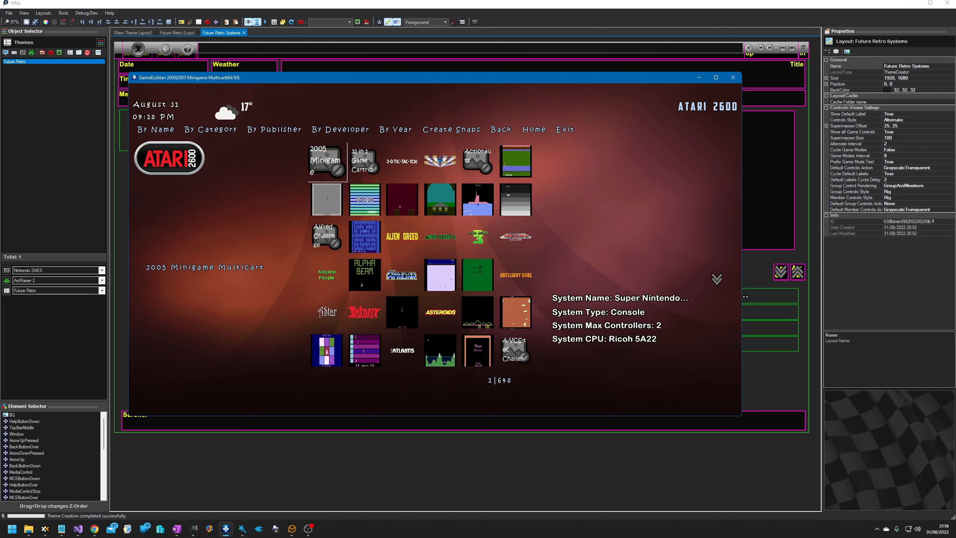
mouse_move(368, 205)
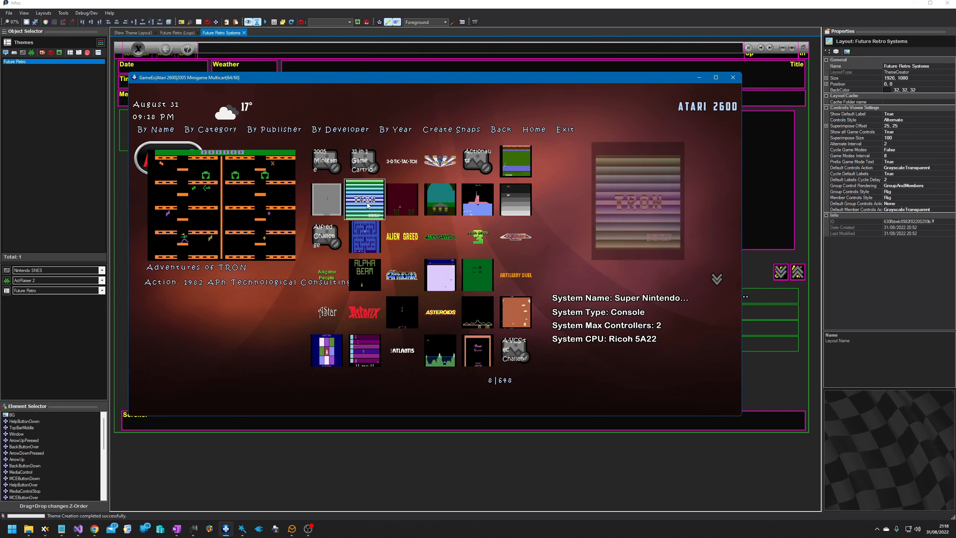
mouse_move(399, 203)
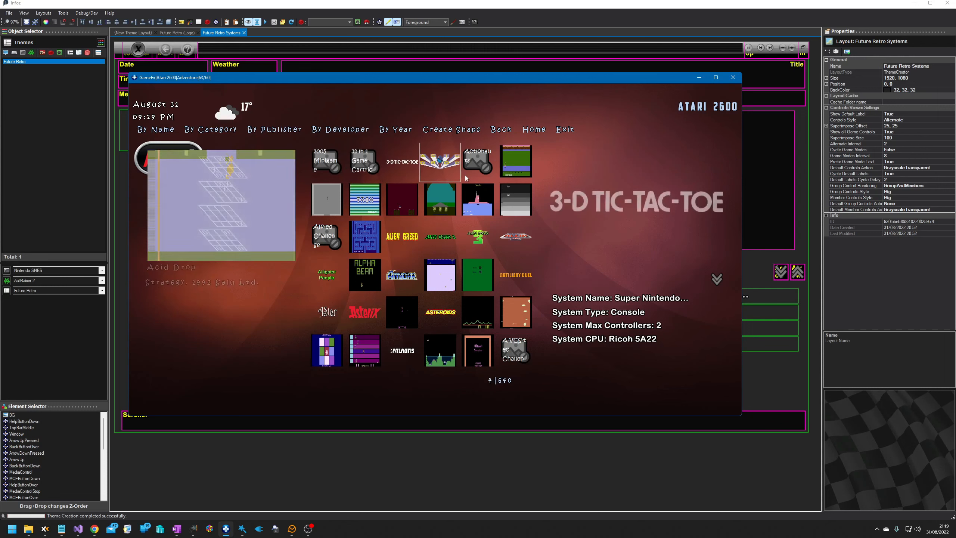
Check the Sony PlayStation and Nintendo SNES game pages in GameEx, and close GameEx.
click(404, 180)
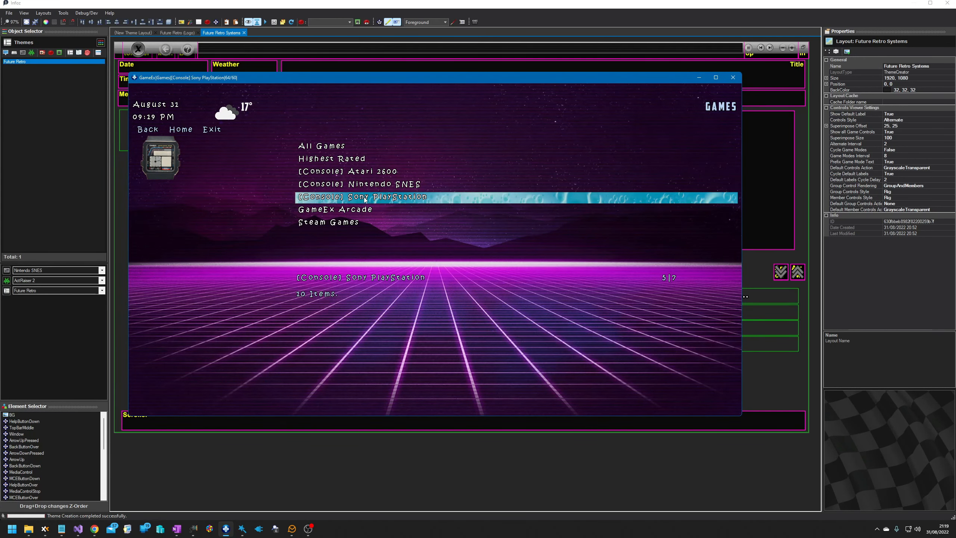
click(365, 199)
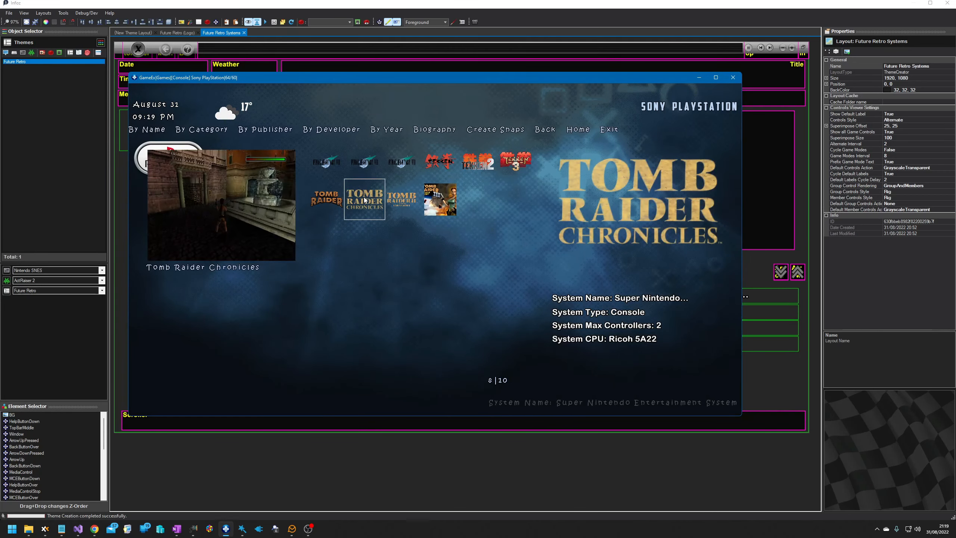
right_click(488, 171)
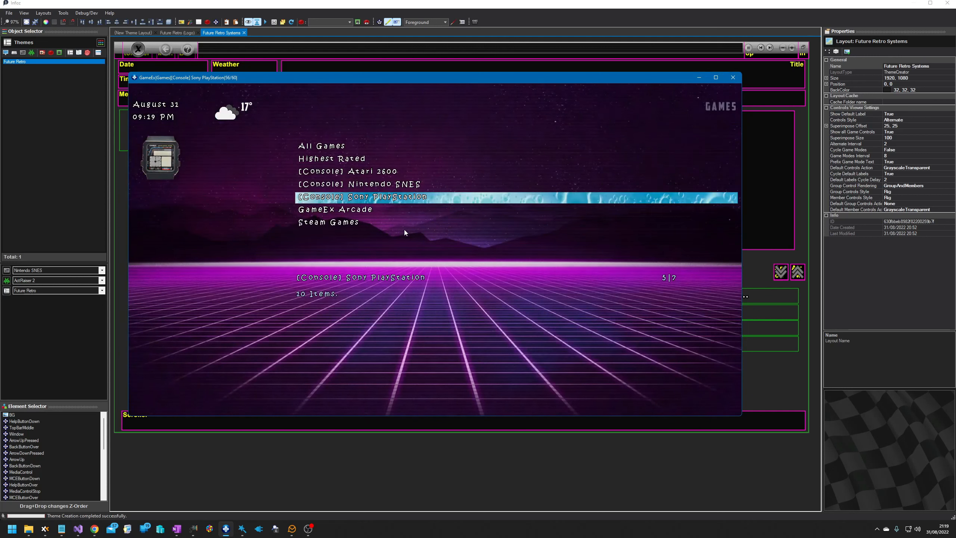
click(383, 187)
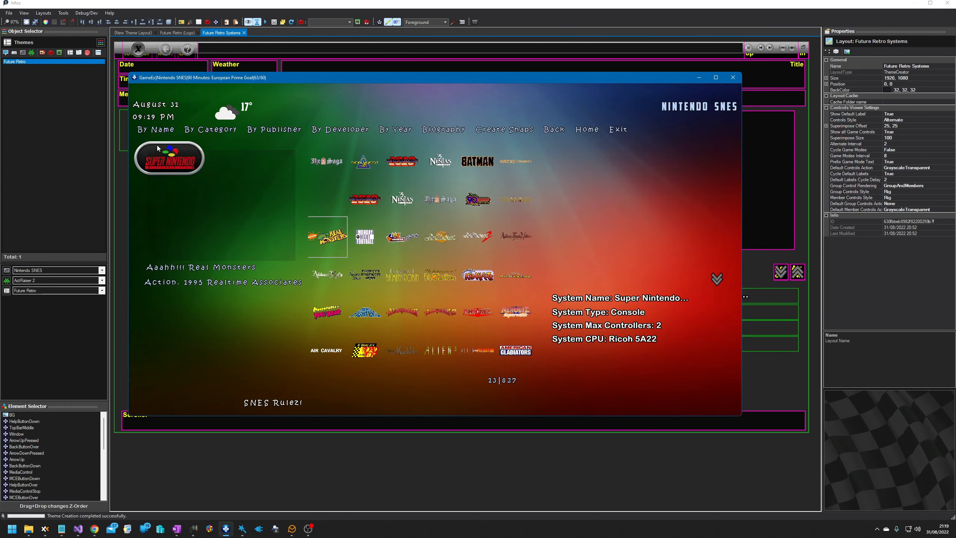
click(731, 78)
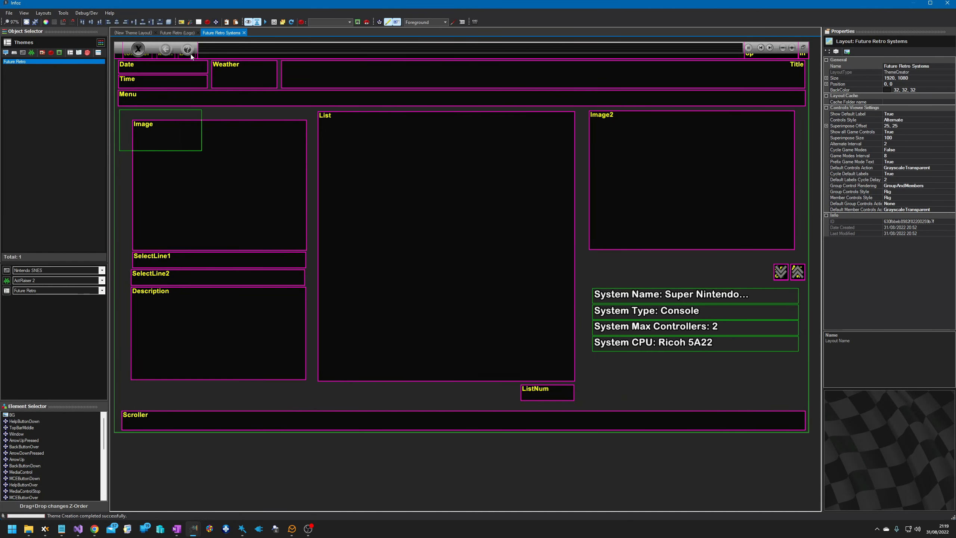
Set the theme layer of the system logo image in the Future Retro Systems layout to Foreground and save the layout.
click(181, 32)
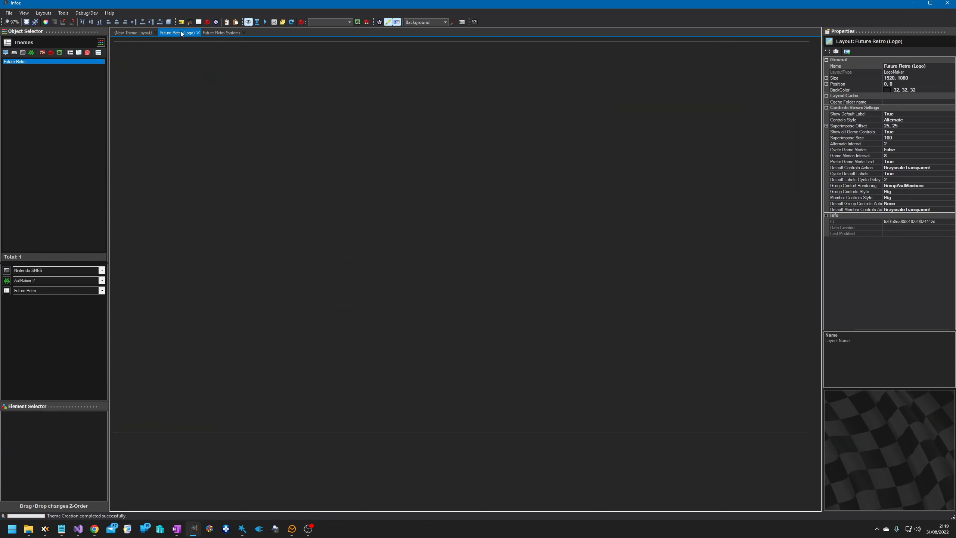
click(217, 33)
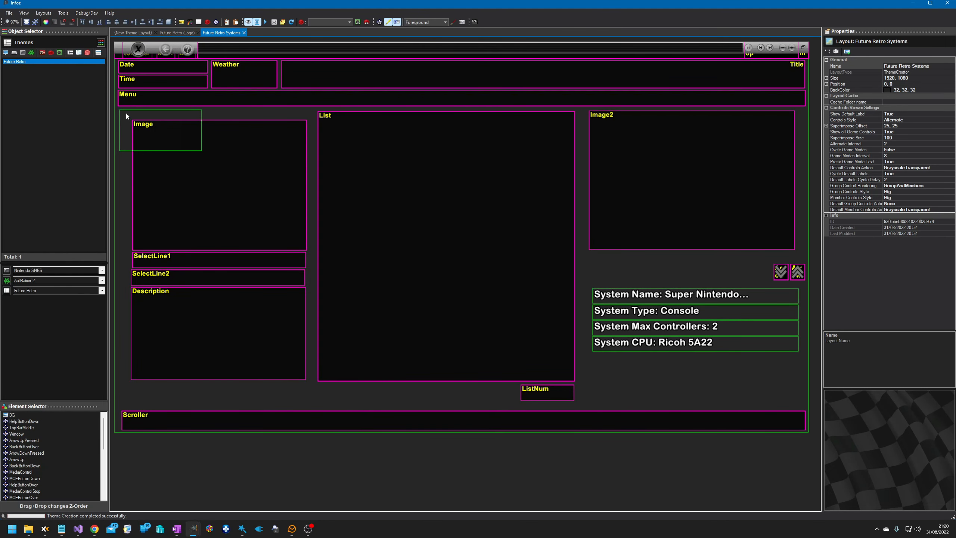
click(22, 52)
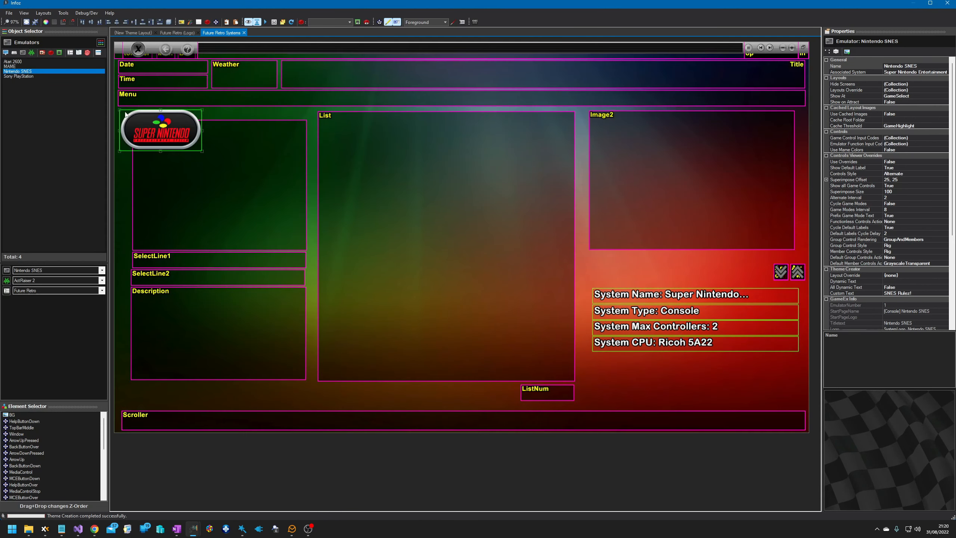
click(125, 115)
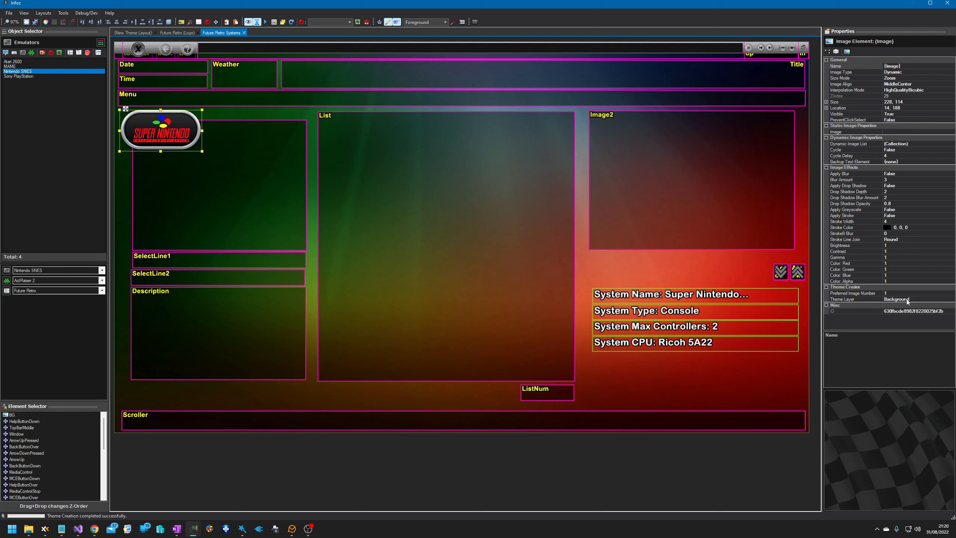
click(915, 299)
click(952, 299)
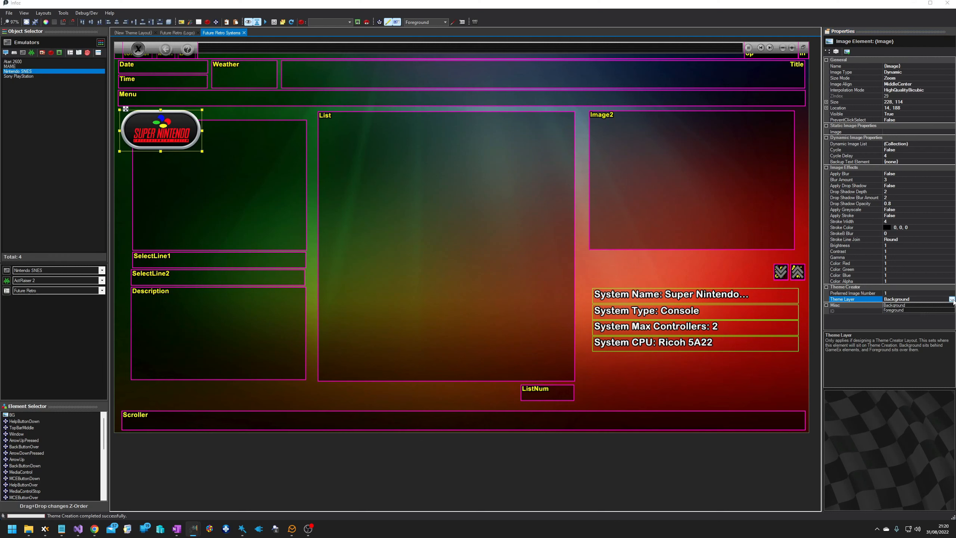
click(908, 305)
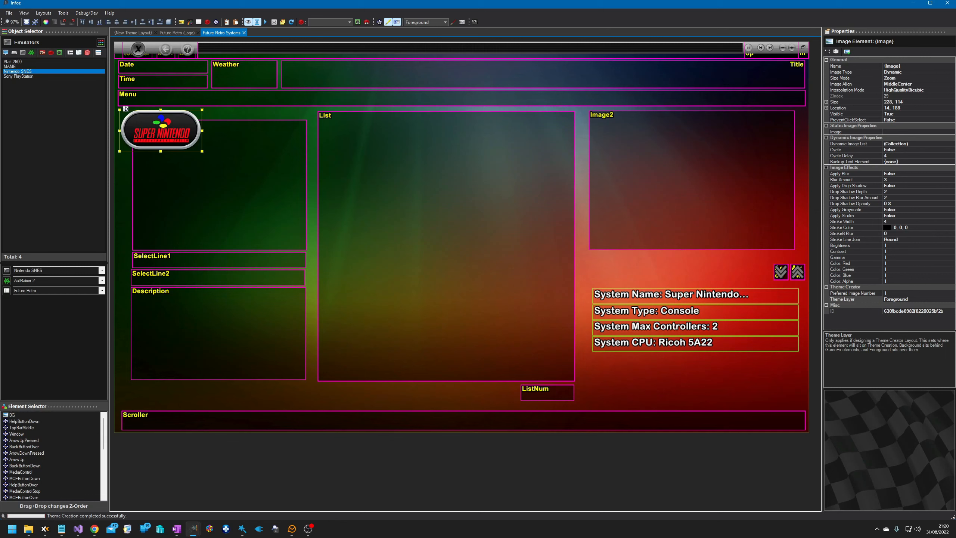
key(ctrl+s)
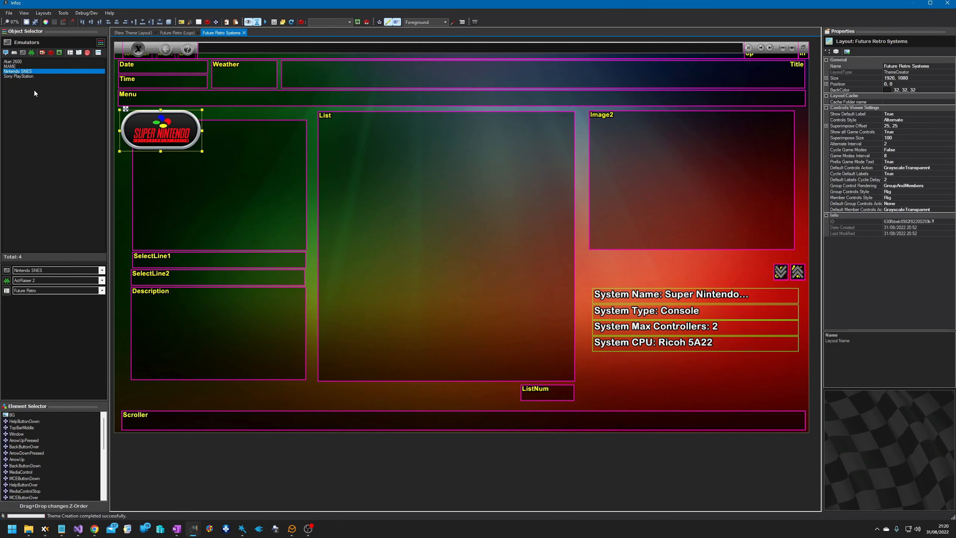
List the theme's core page images and look through module entries such as Daphne, Jukebox and Karaoke.
click(79, 52)
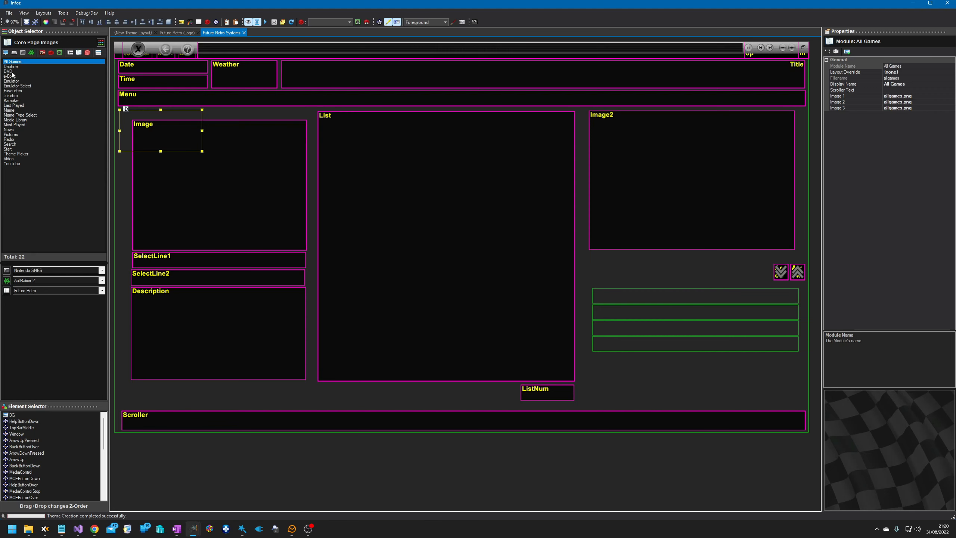
click(11, 71)
click(15, 66)
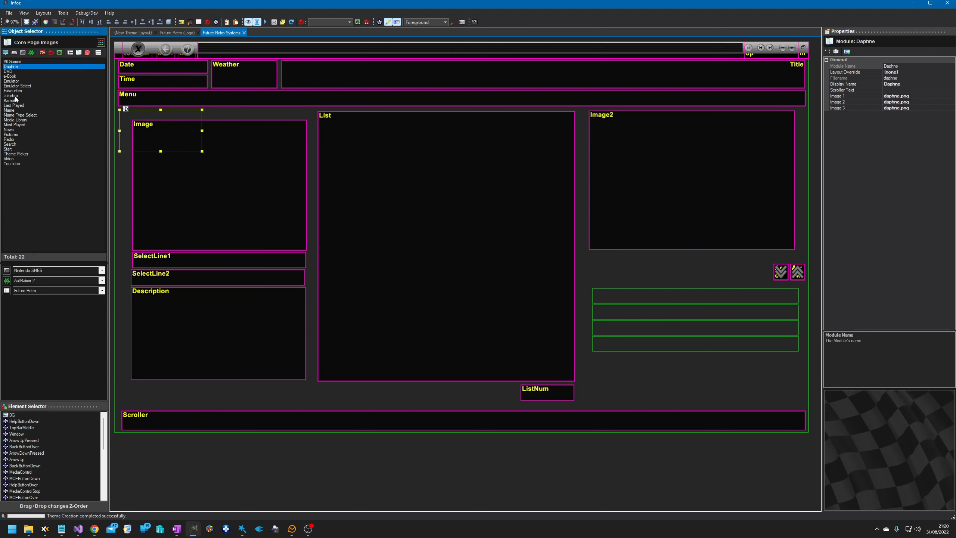
click(17, 96)
click(11, 100)
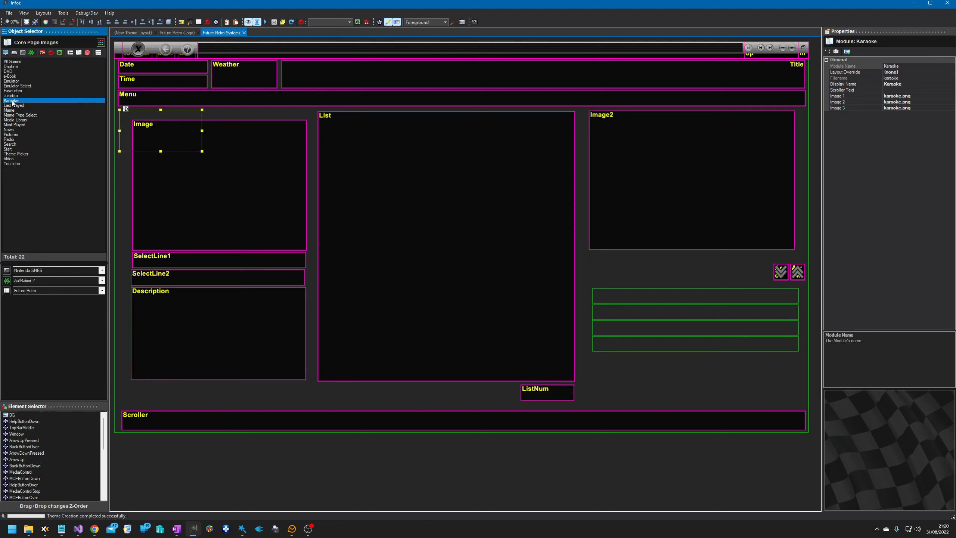
Duplicate the Future Retro Systems layout.
click(221, 33)
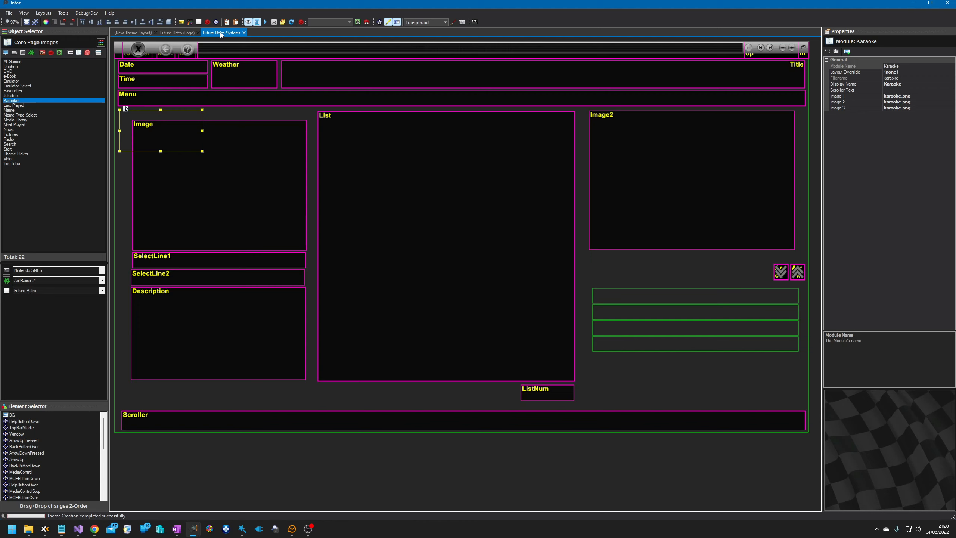
click(47, 15)
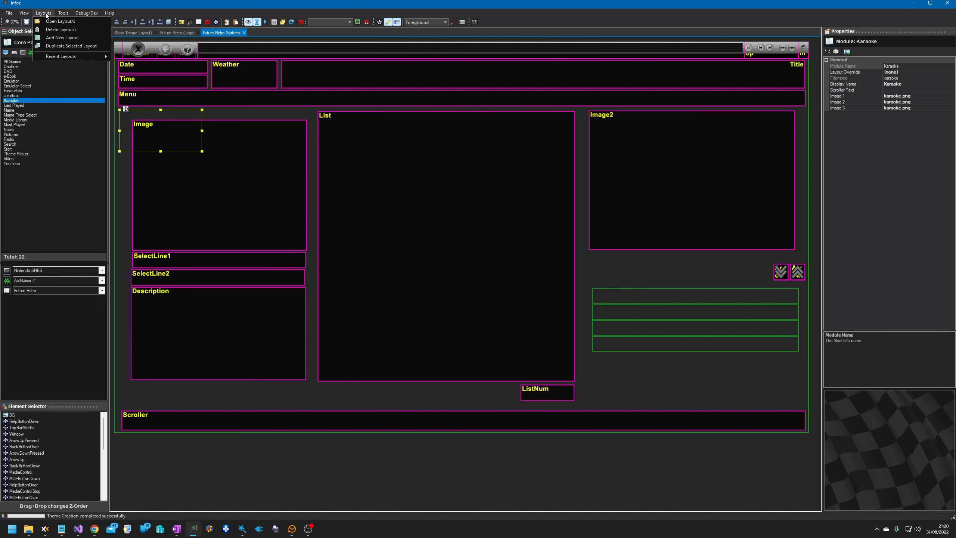
click(51, 47)
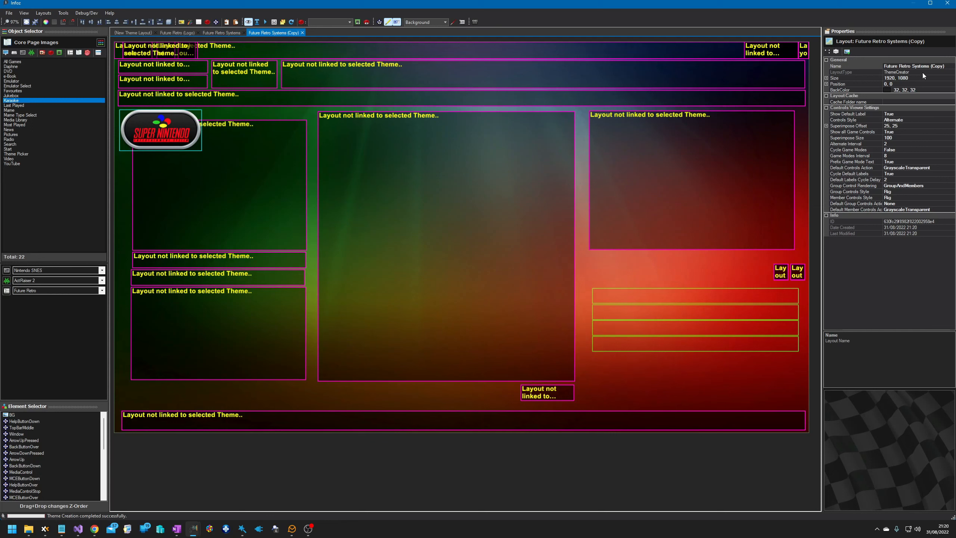
Rename the copied layout as Future Retro Core (Theme).
click(953, 67)
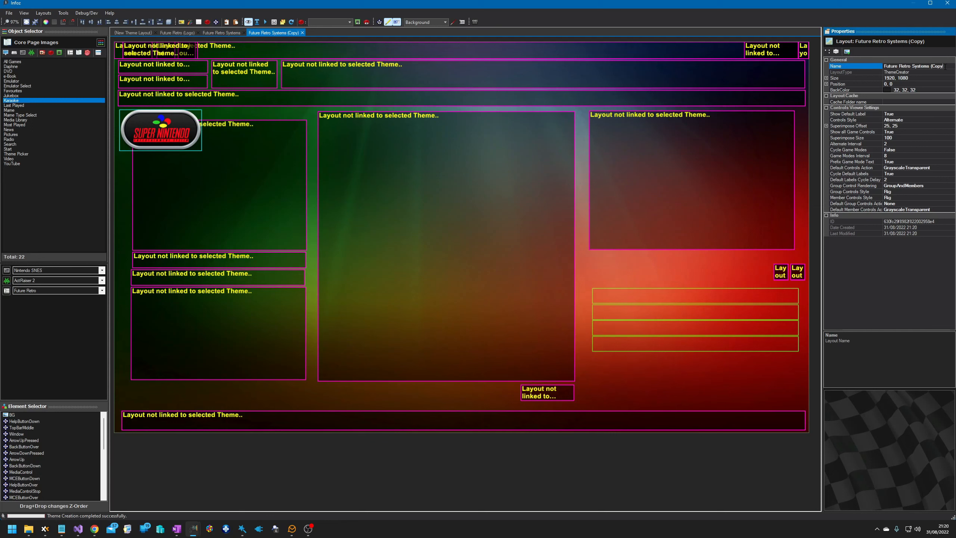
key(BackSpace)
key(BackSpace)
key(BackSpace)
key(BackSpace)
key(BackSpace)
key(BackSpace)
key(BackSpace)
key(BackSpace)
key(BackSpace)
key(BackSpace)
key(BackSpace)
key(BackSpace)
key(BackSpace)
key(BackSpace)
text(Core)
key(Return)
Replace SystemLogoChrome with ThemeCorePageImage in the dynamic image list of the core layout's logo image.
click(151, 141)
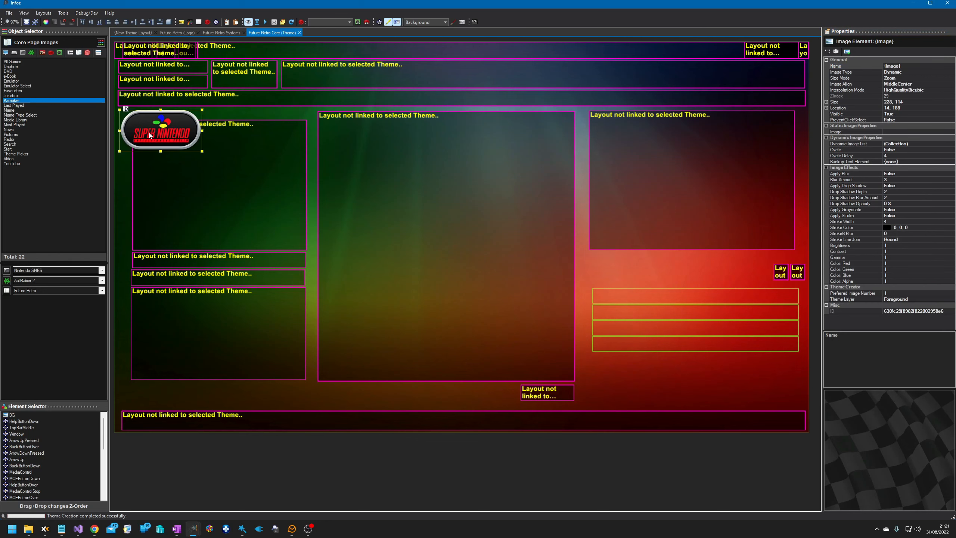
click(928, 144)
click(951, 143)
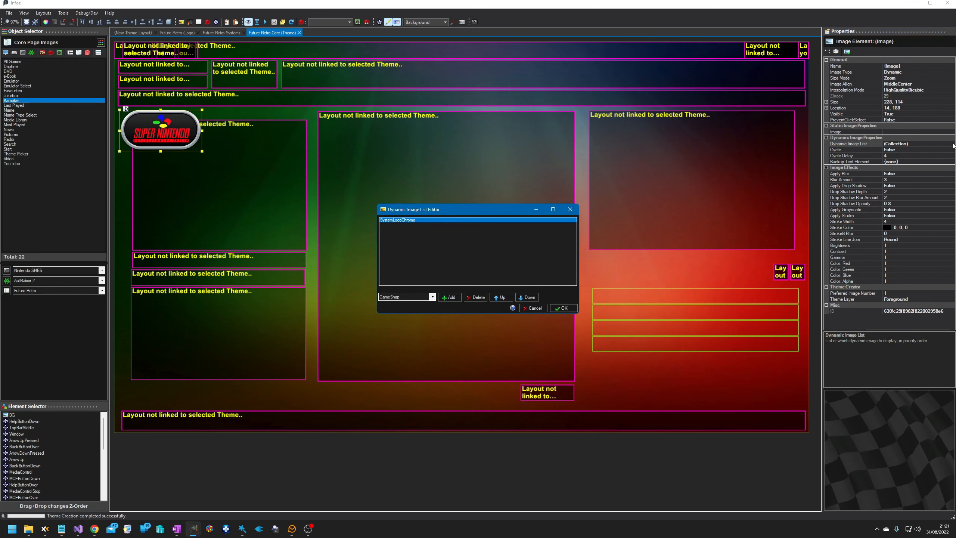
click(432, 297)
click(432, 297)
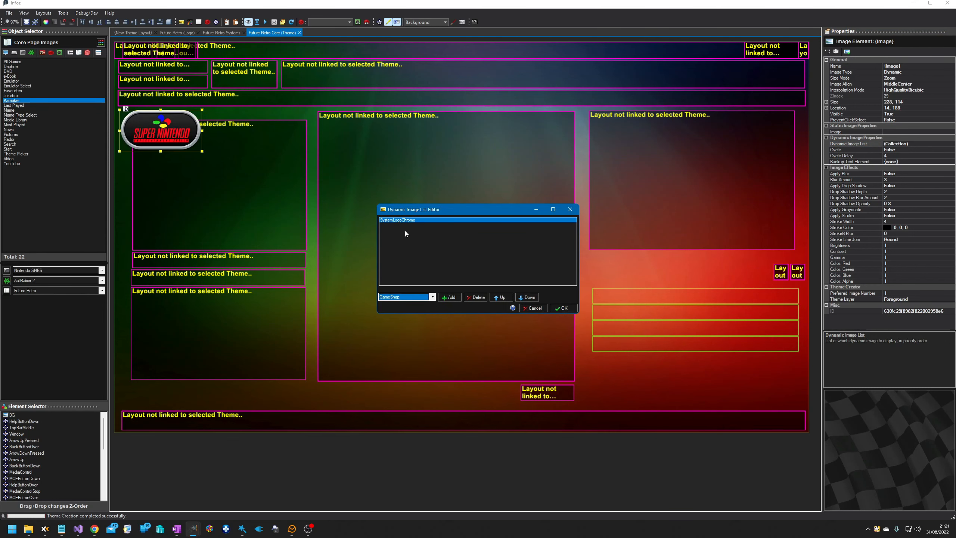
click(475, 298)
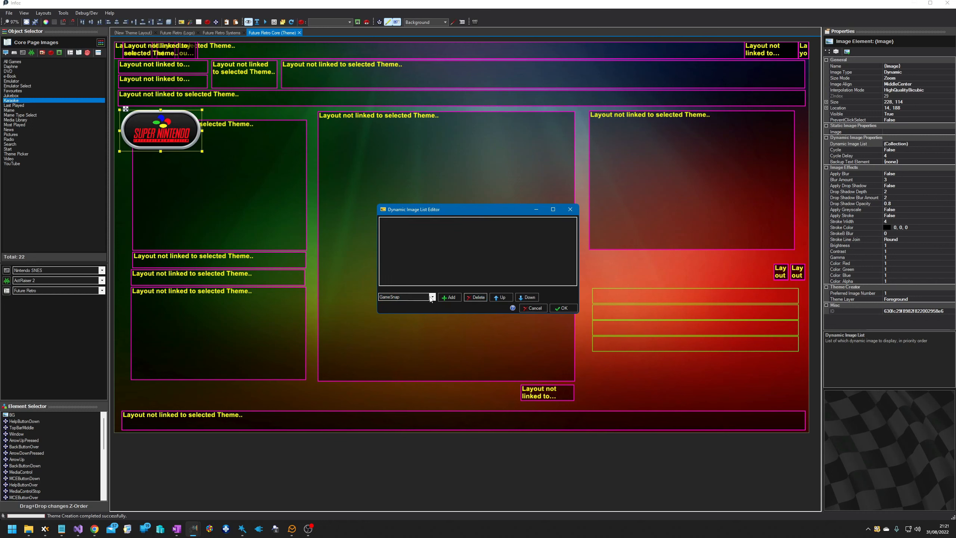
click(432, 297)
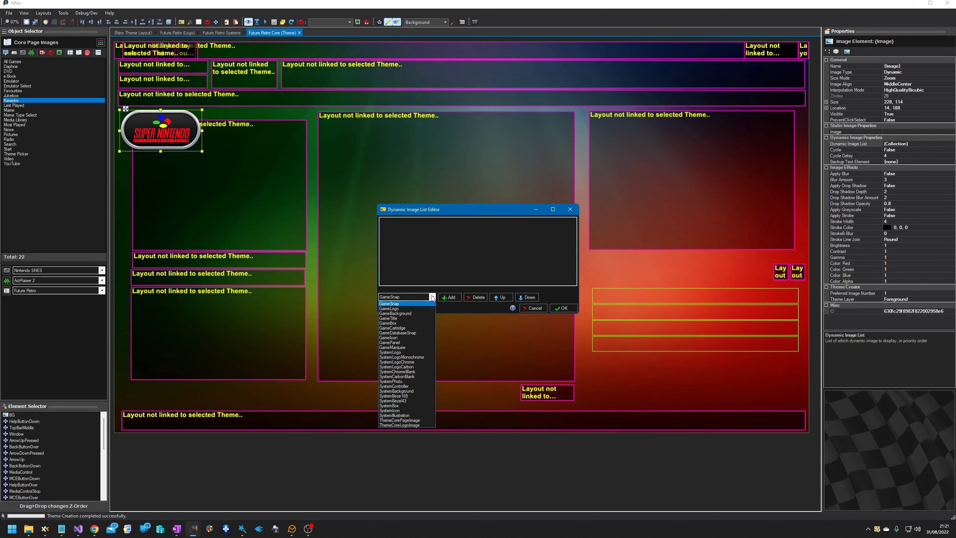
click(427, 420)
click(452, 299)
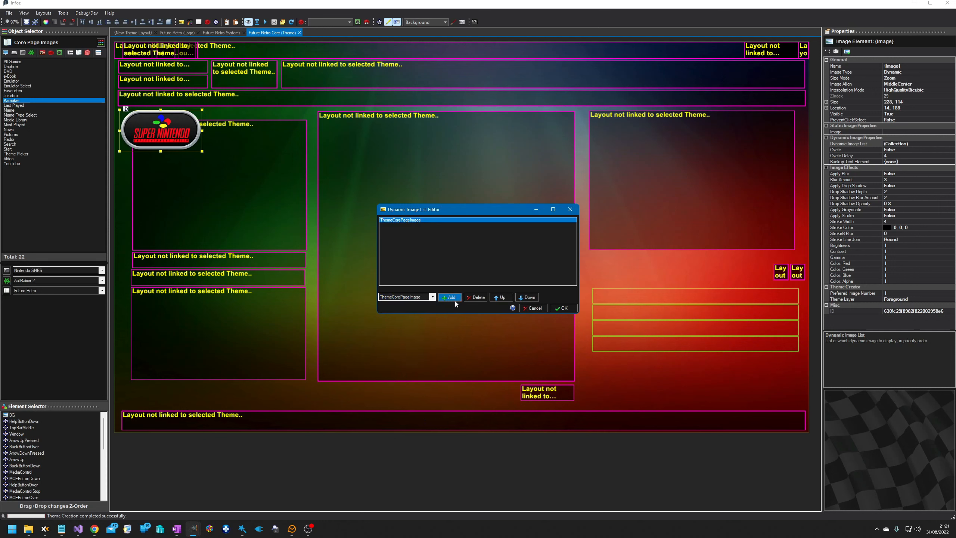
click(555, 308)
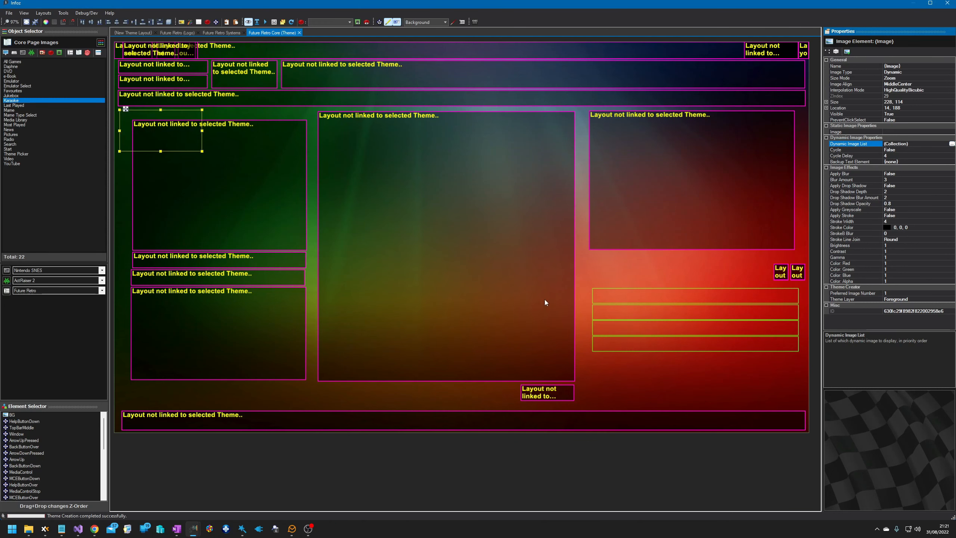
click(198, 117)
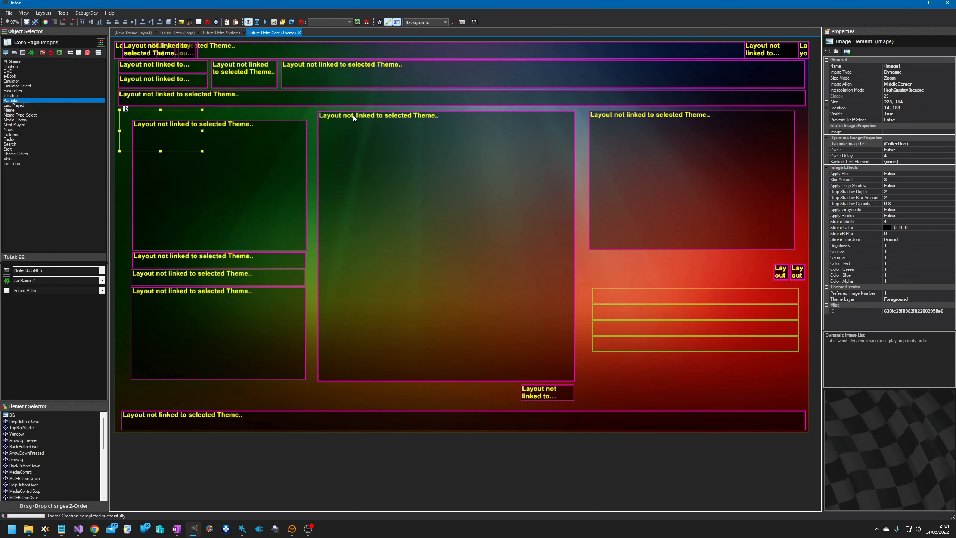
Set the Future Retro theme's Cores Override to the Future Retro Core layout.
click(70, 54)
click(28, 62)
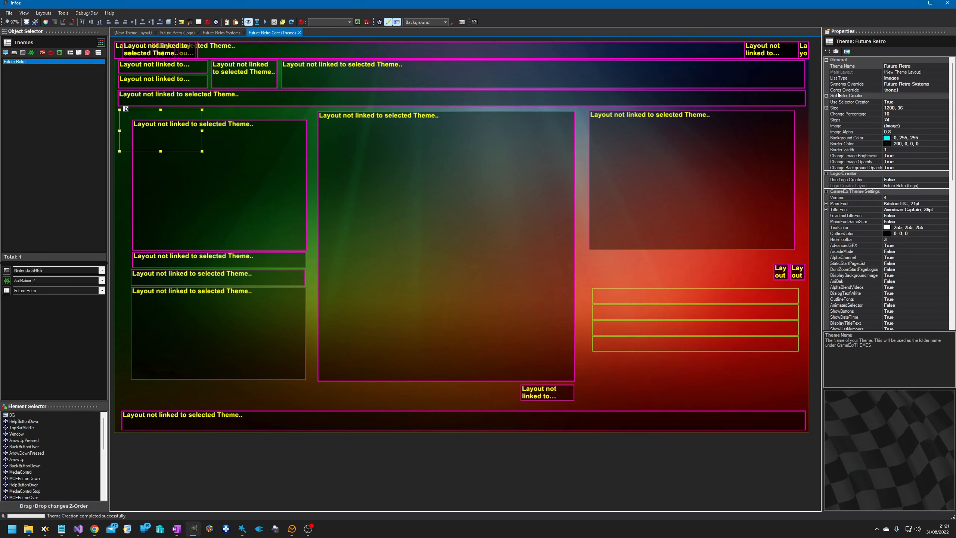
click(919, 90)
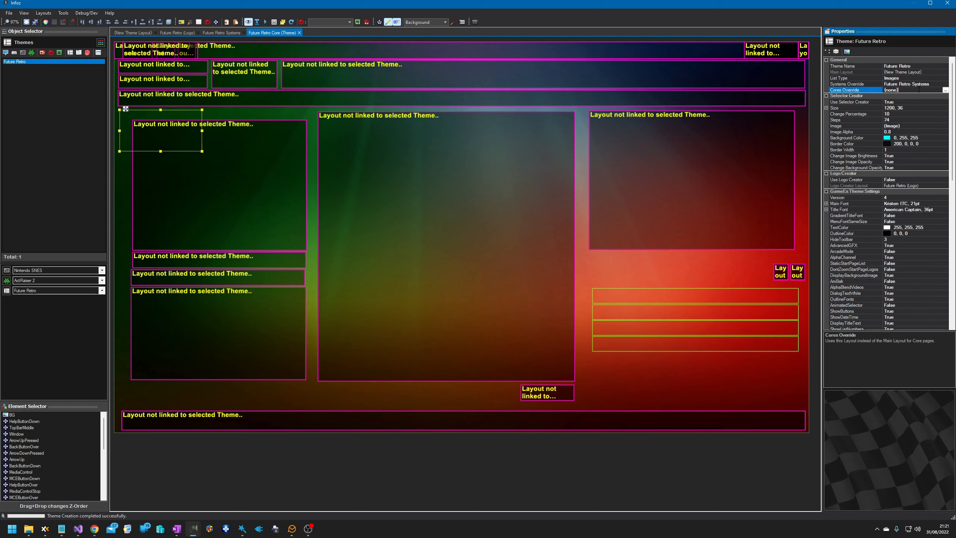
click(945, 90)
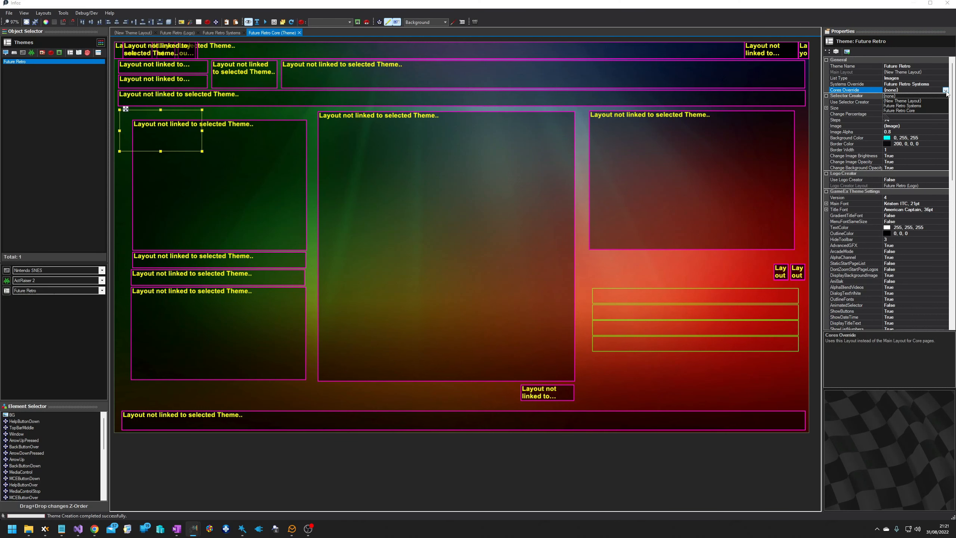
click(906, 111)
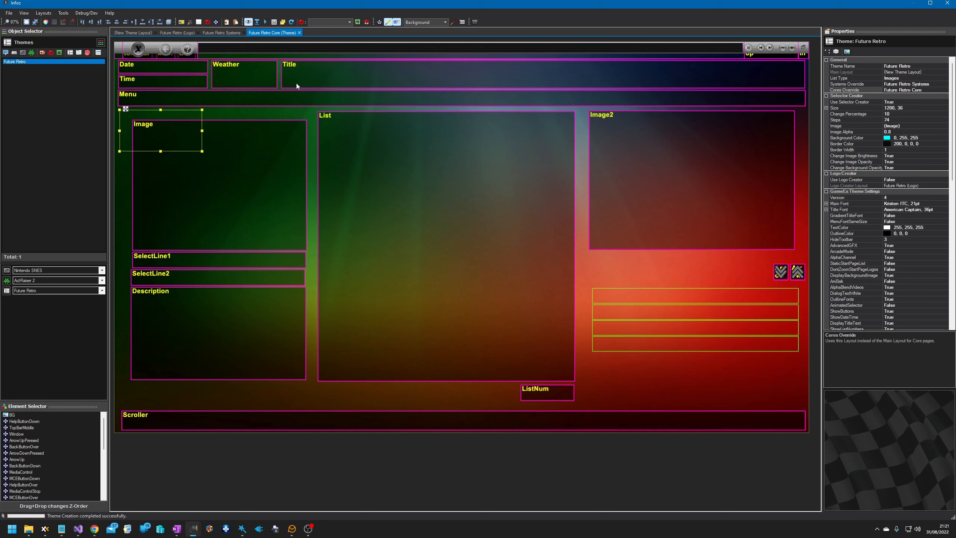
Check which entries the dynamic image list of the core layout's logo image contains.
click(126, 117)
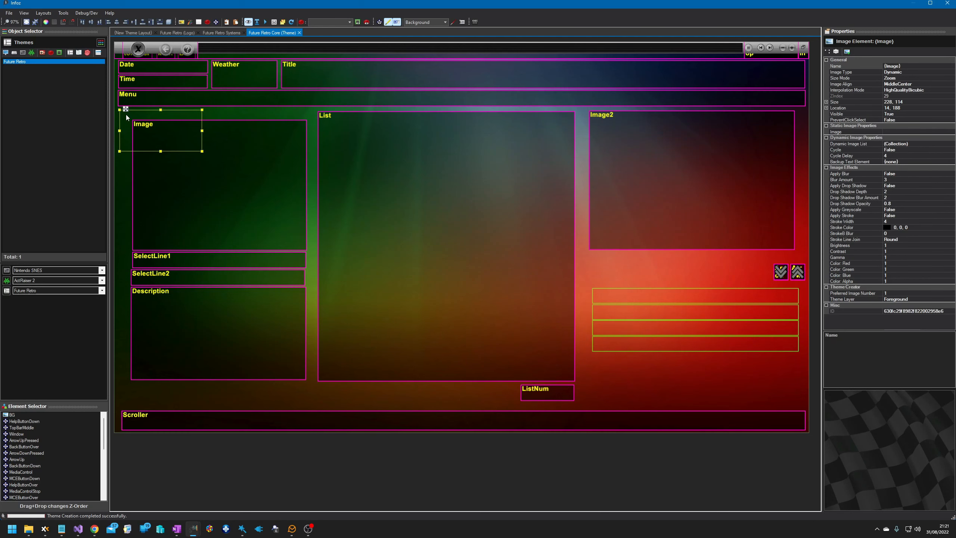
click(946, 146)
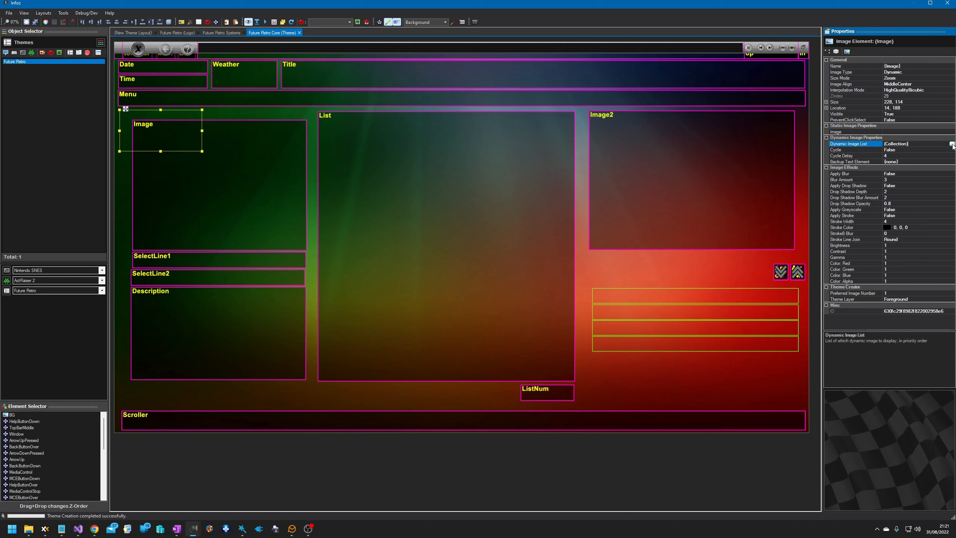
click(951, 144)
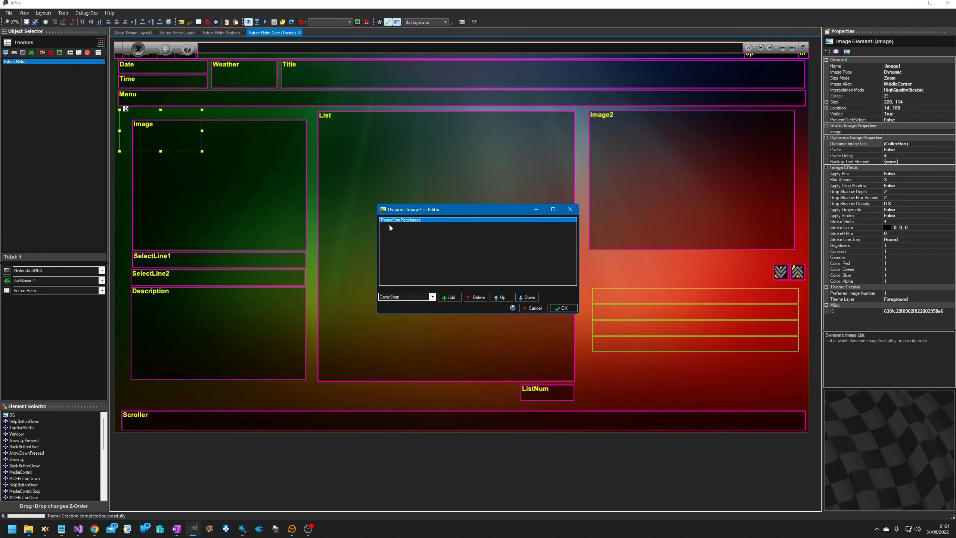
click(563, 308)
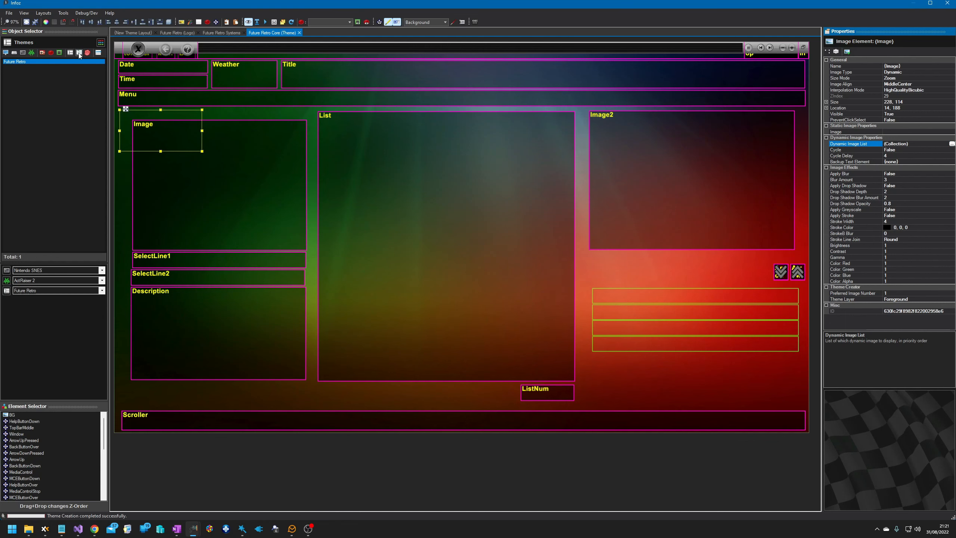
Preview the core page images of modules such as Emulator, Daphne, Search, Theme Picker and Video in the core layout.
click(79, 53)
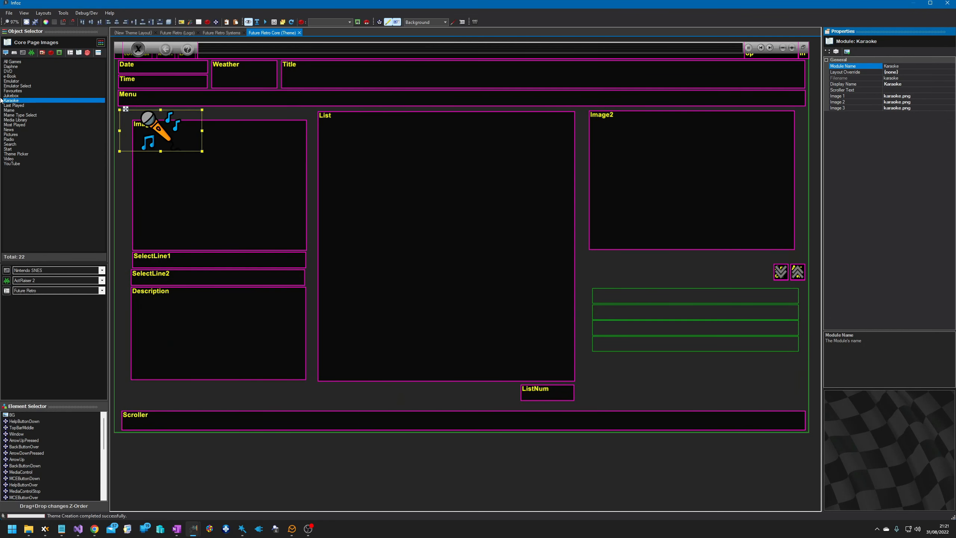
click(11, 82)
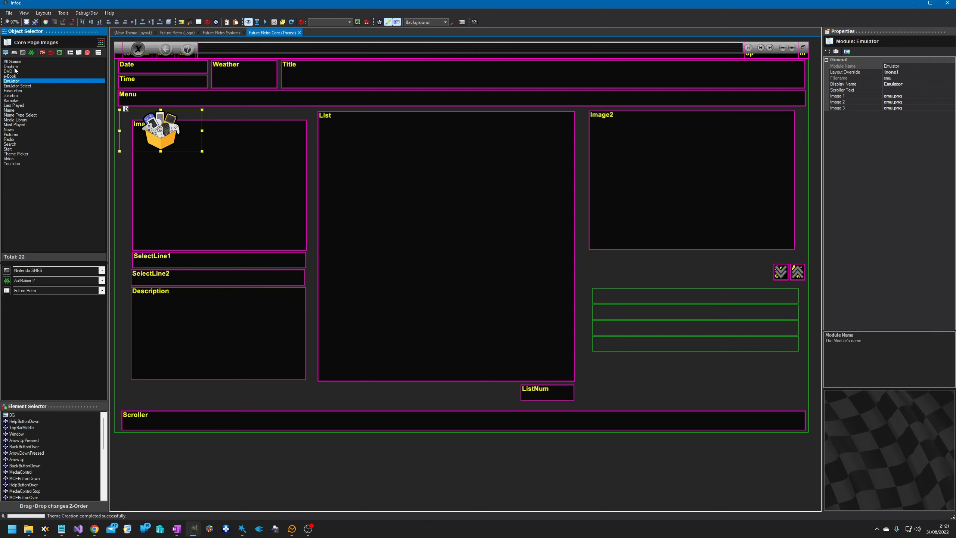
click(13, 67)
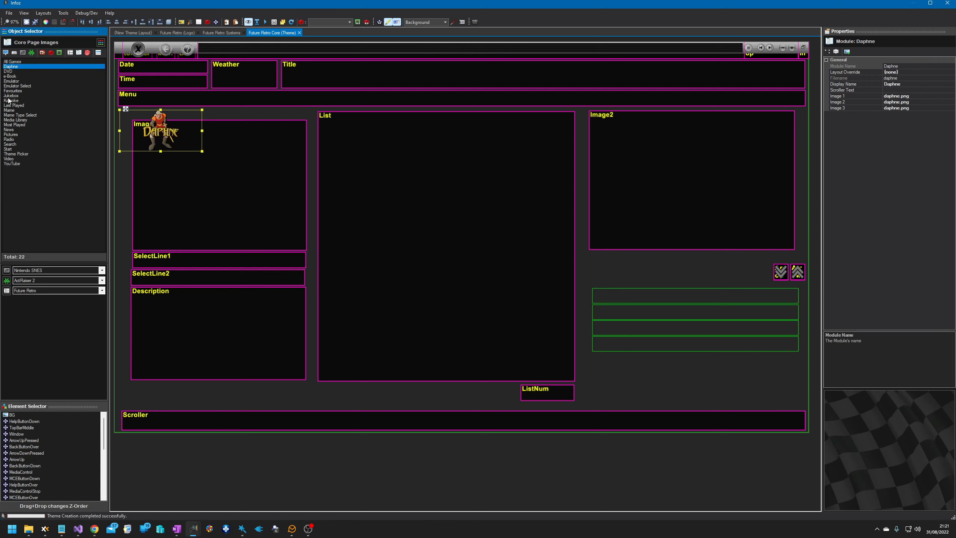
click(16, 125)
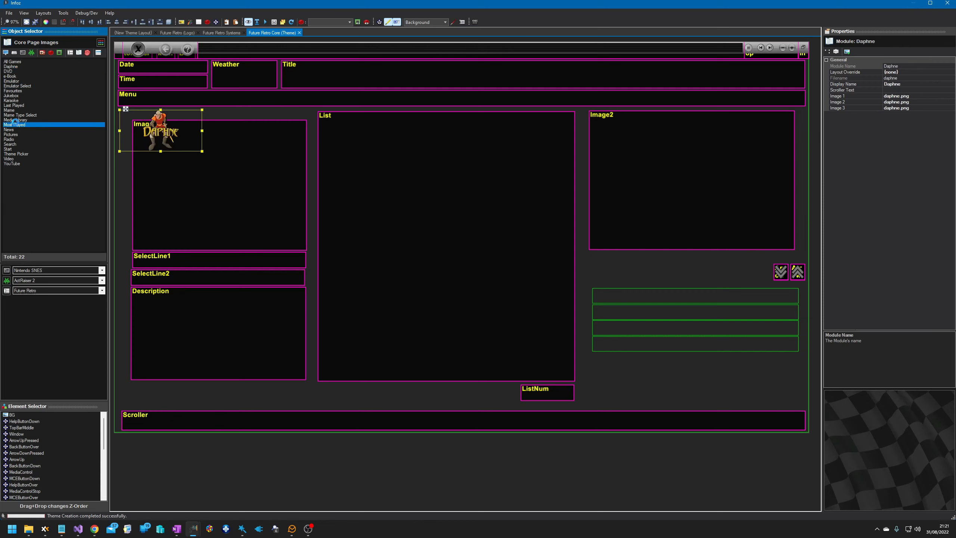
click(10, 144)
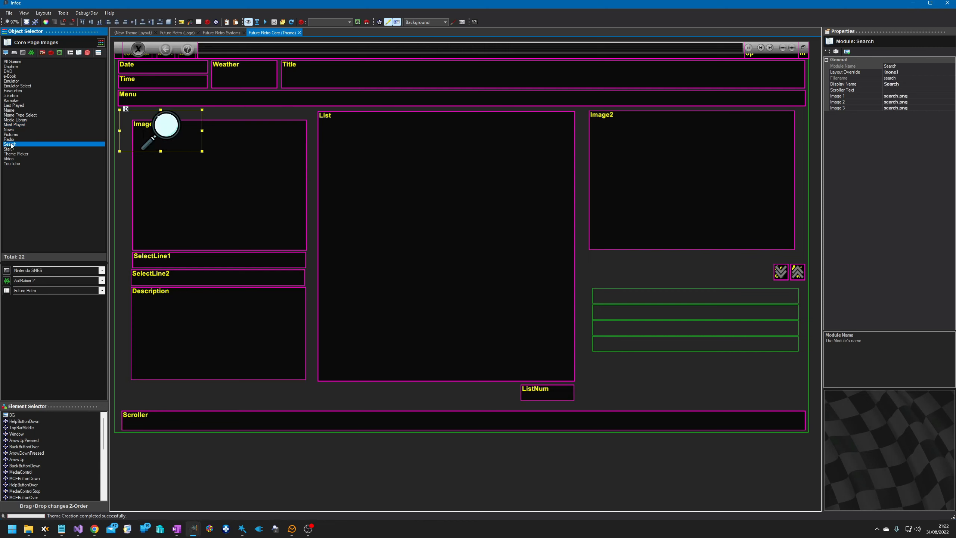
click(16, 154)
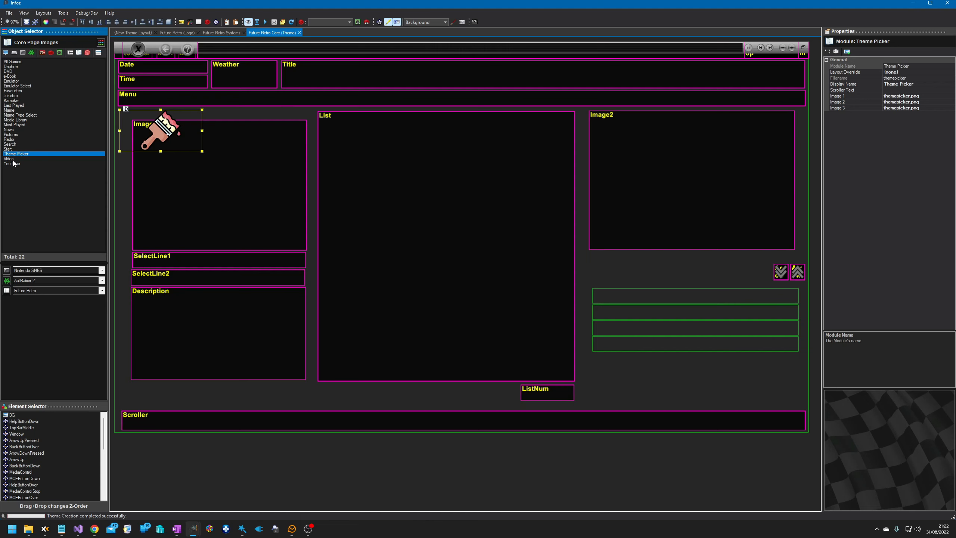
click(9, 158)
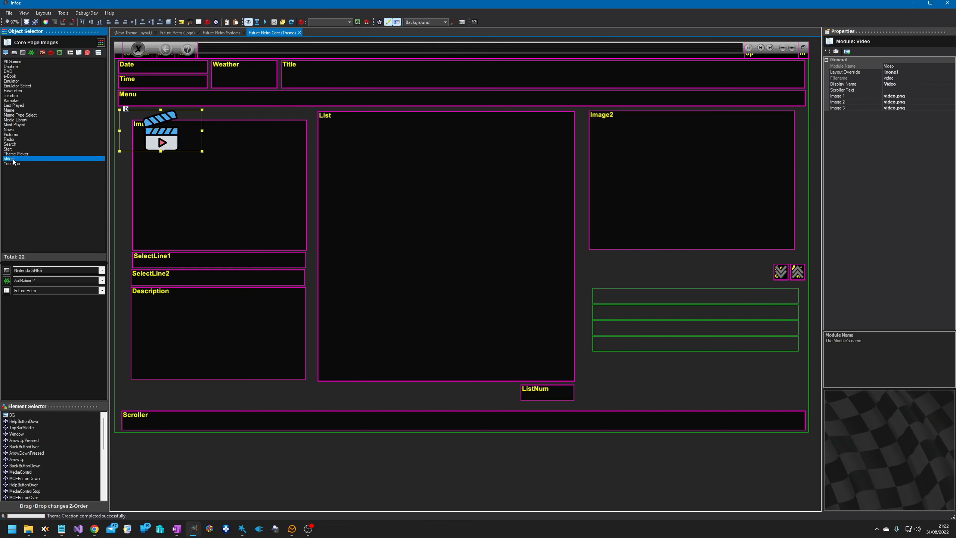
Compare Image 1 and Image 2 of the Video module, and preview Image 2 for YouTube and Theme Picker.
click(841, 103)
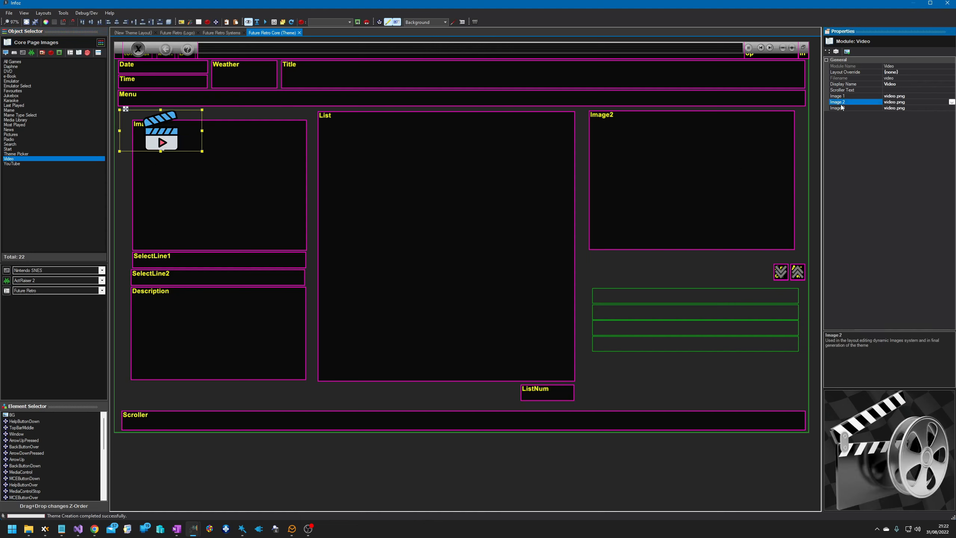
click(840, 97)
click(840, 102)
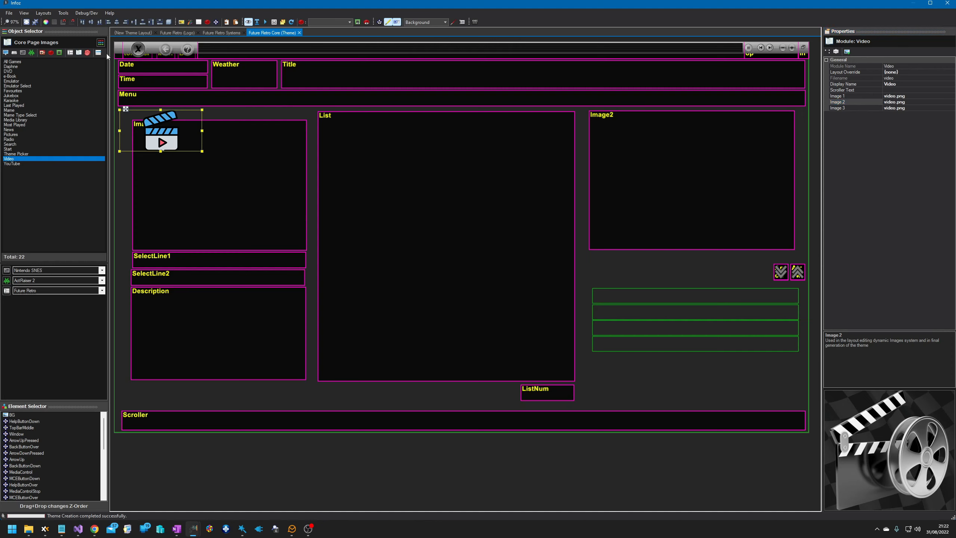
click(31, 164)
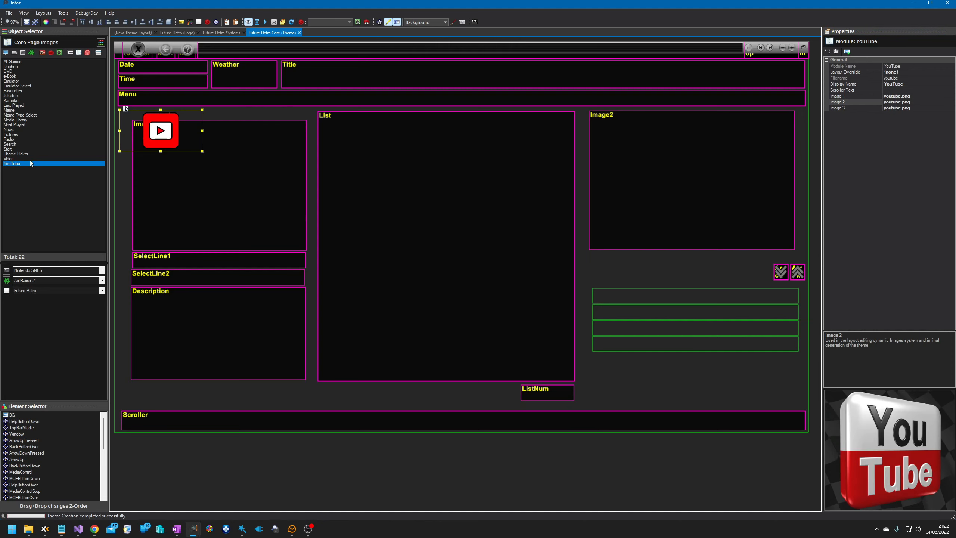
click(15, 154)
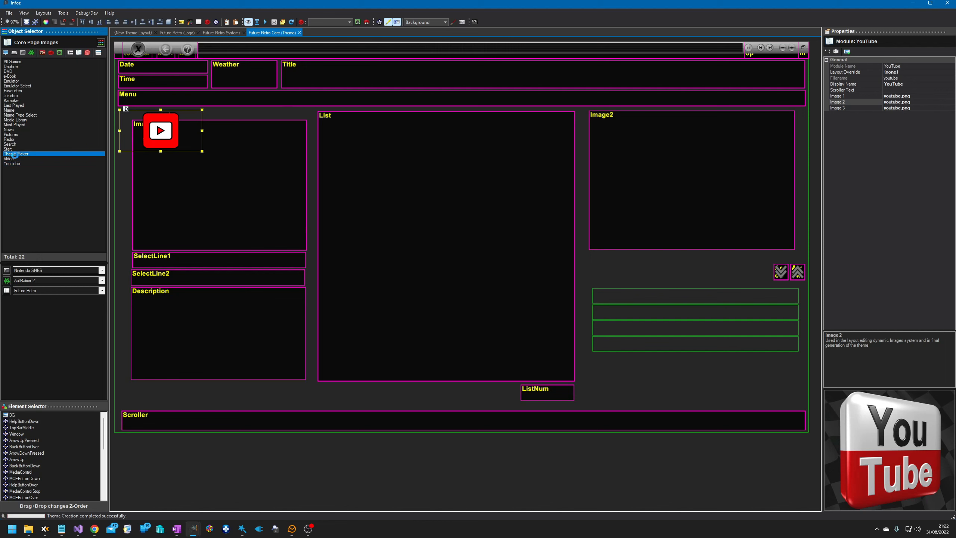
Open the core page images folder and look through the image files in Set_1 and Set_2.
click(100, 43)
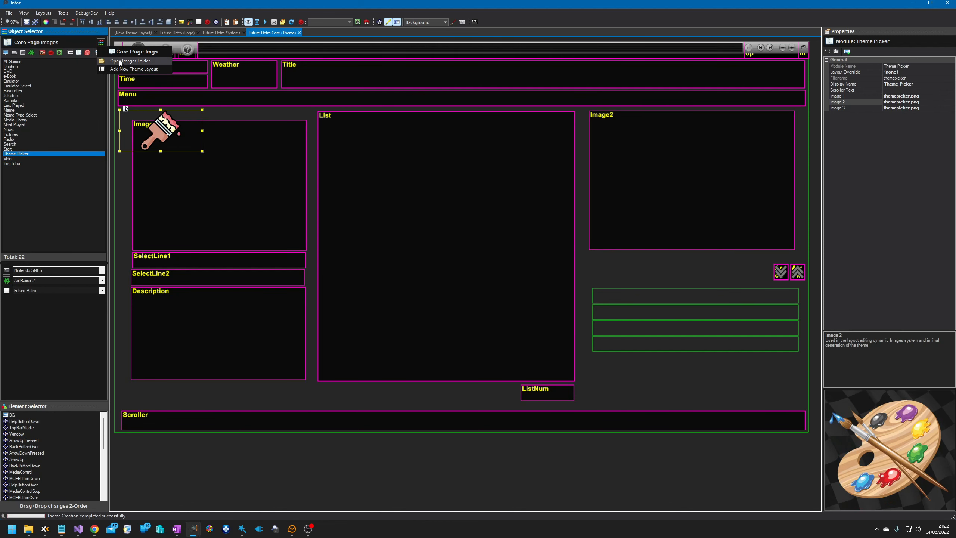
click(120, 61)
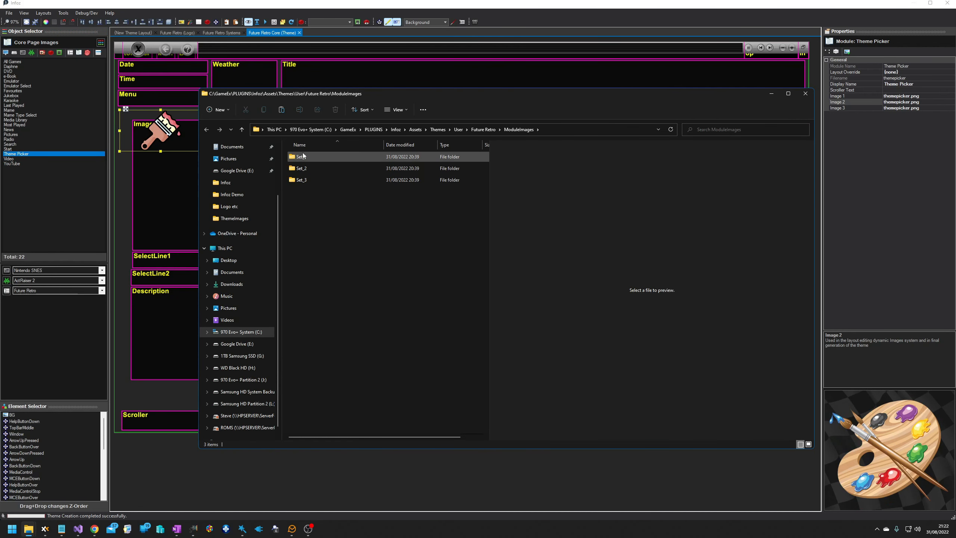
click(303, 157)
double_click(303, 156)
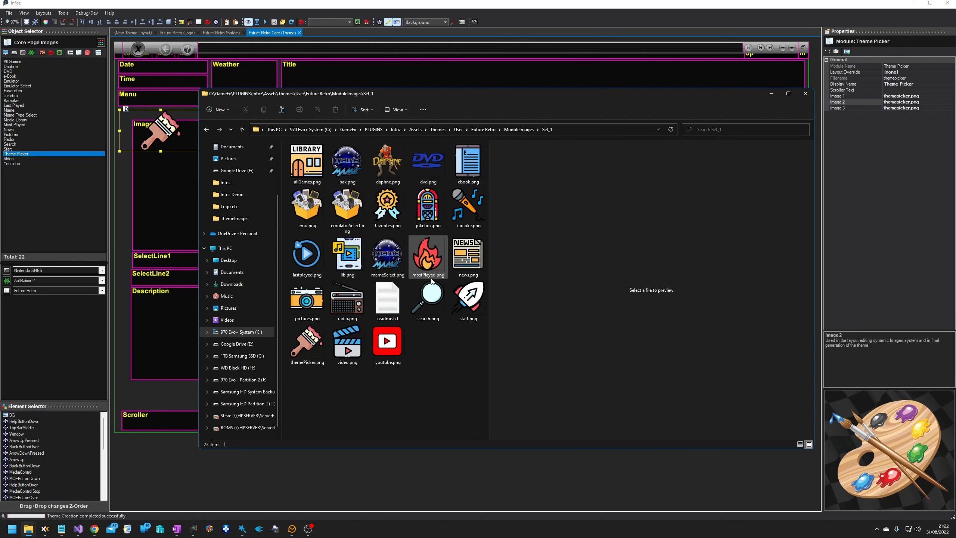
click(518, 130)
double_click(299, 168)
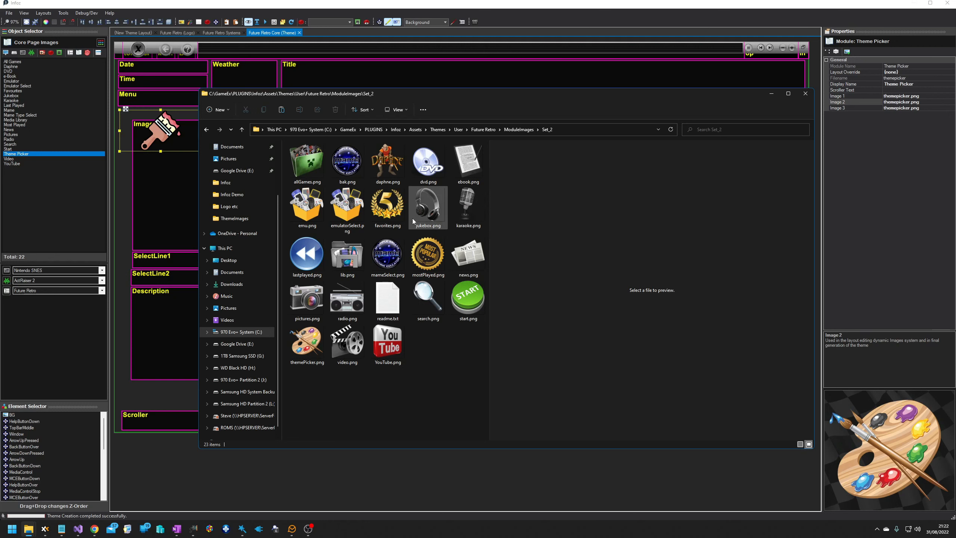
click(518, 129)
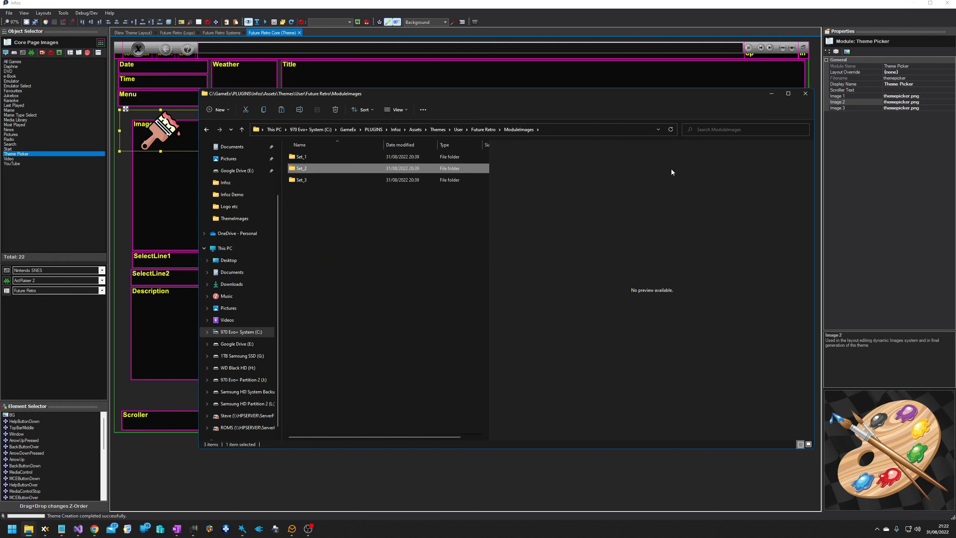
click(771, 95)
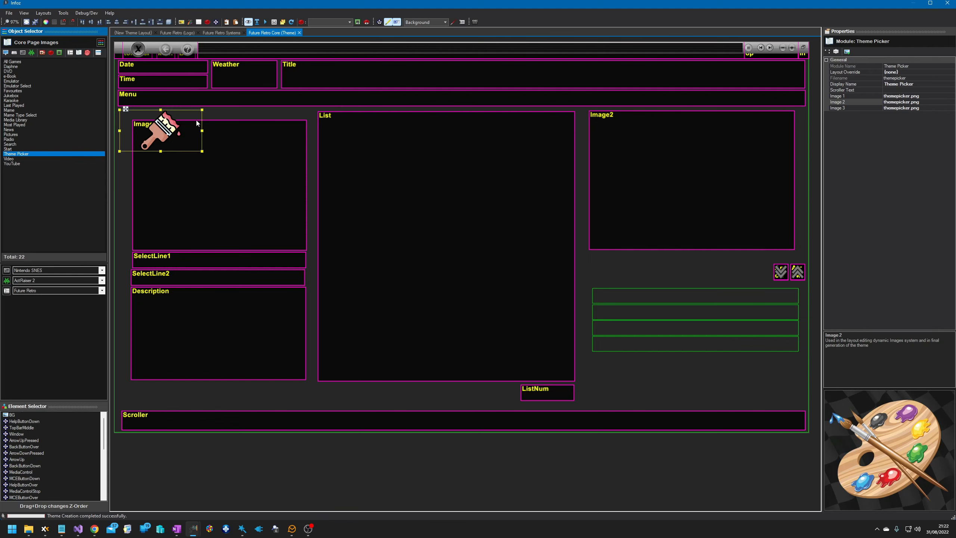
With the Emulator module previewed, enable Apply Drop Shadow on the core layout's dynamic logo image.
click(17, 109)
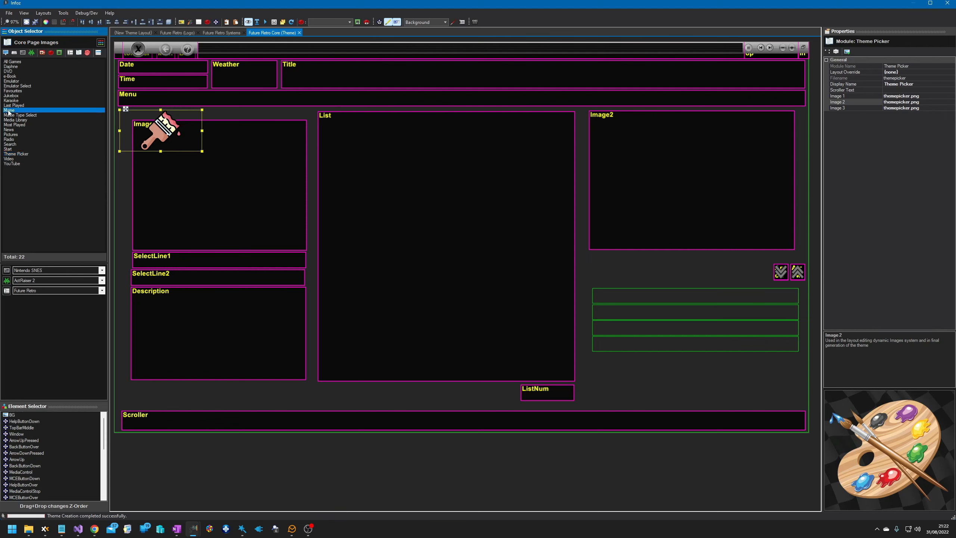
click(10, 81)
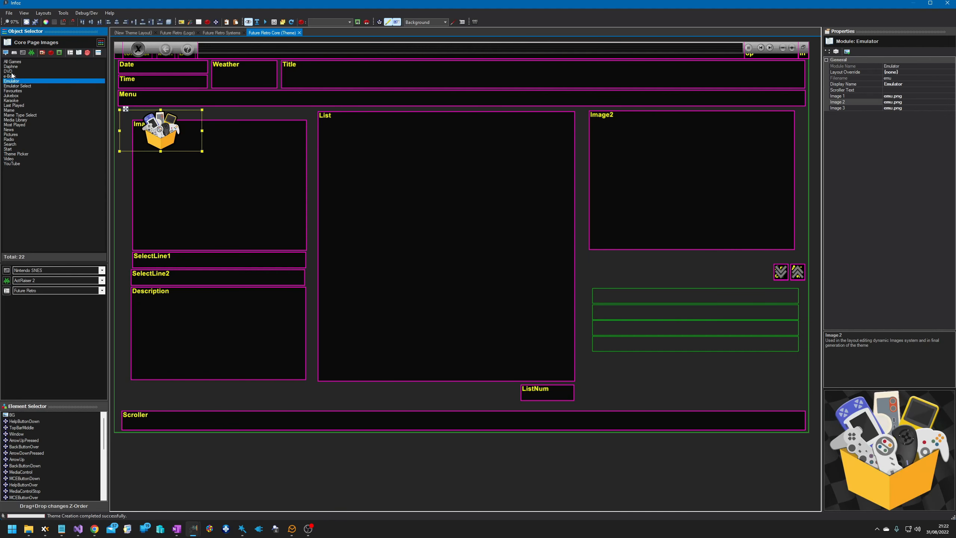
click(165, 135)
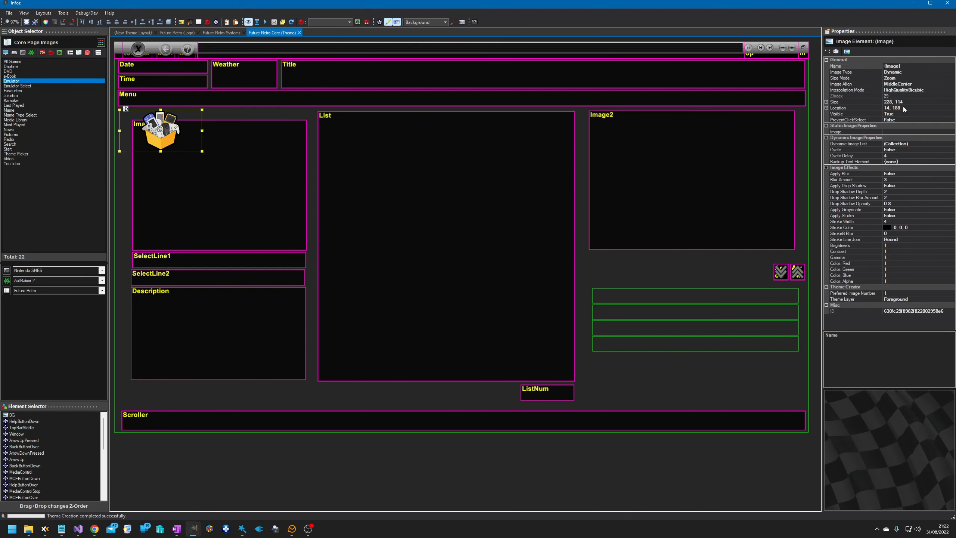
click(904, 185)
click(904, 185)
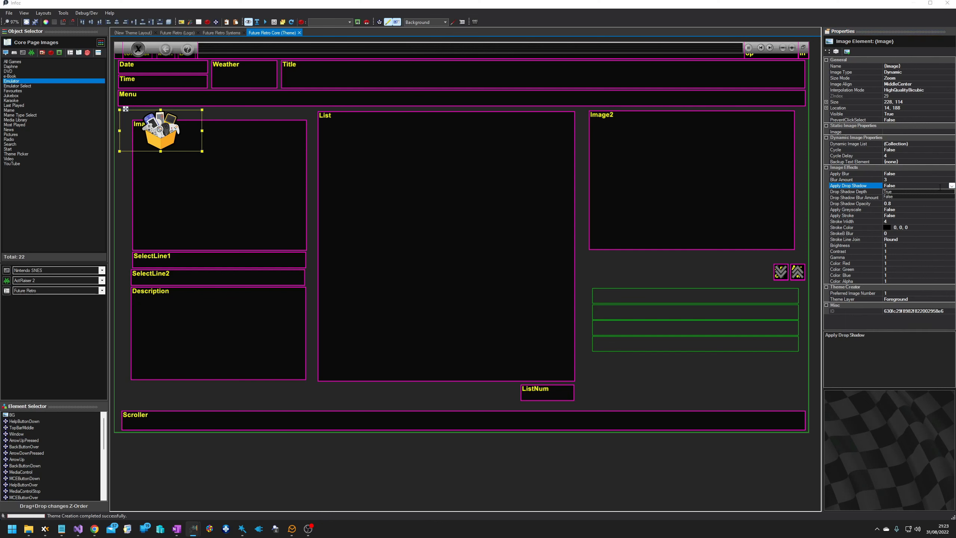
click(893, 192)
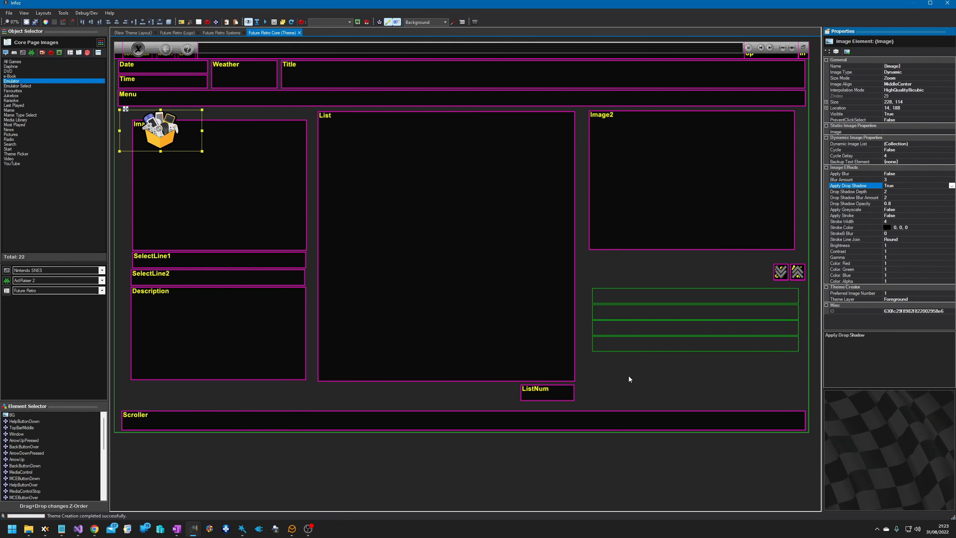
Delete the three lower text elements beneath the arrow buttons, keeping only the uppermost one.
click(633, 311)
key(Delete)
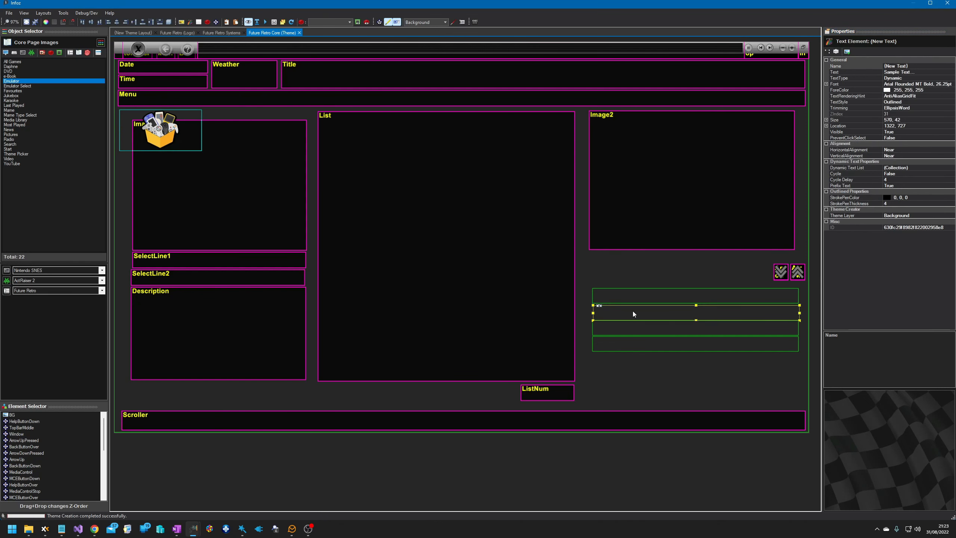
click(654, 327)
key(Delete)
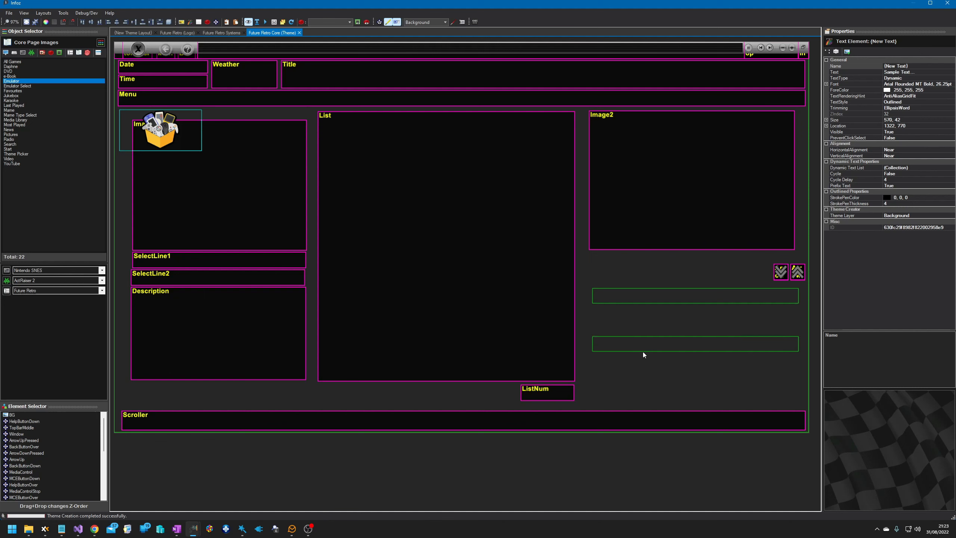
click(642, 345)
key(Delete)
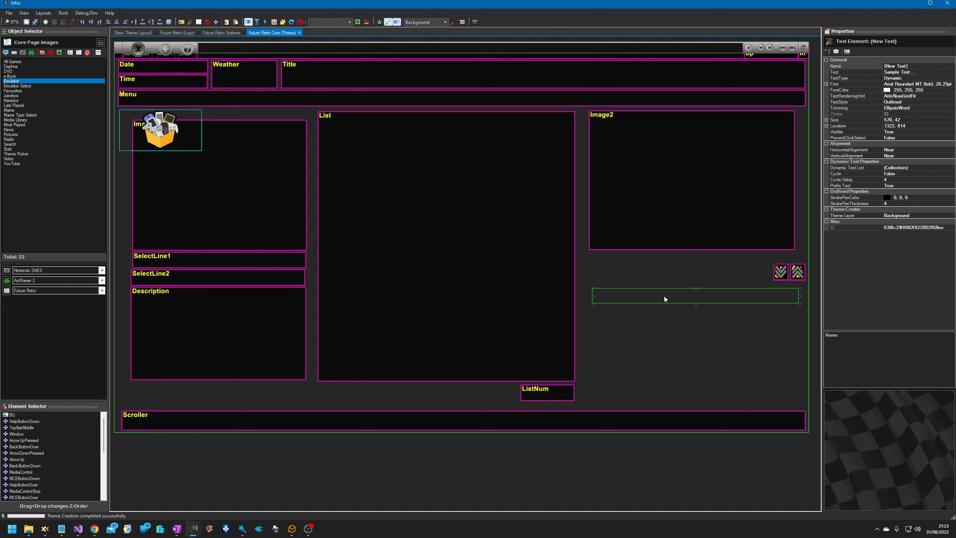
Replace SystemDisplayedName with ThemeCorePageDisplayName in the remaining text element's dynamic text list.
click(665, 299)
click(928, 169)
click(952, 168)
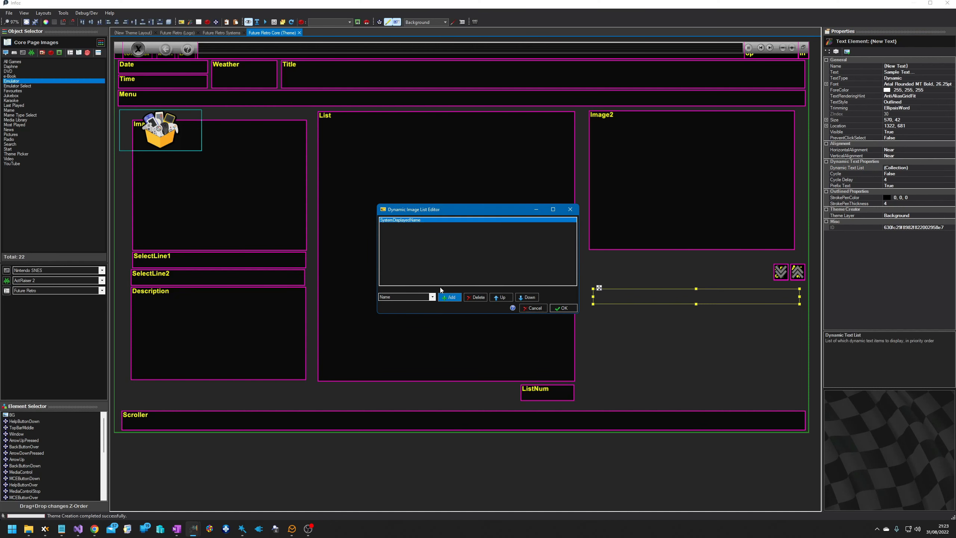
click(475, 297)
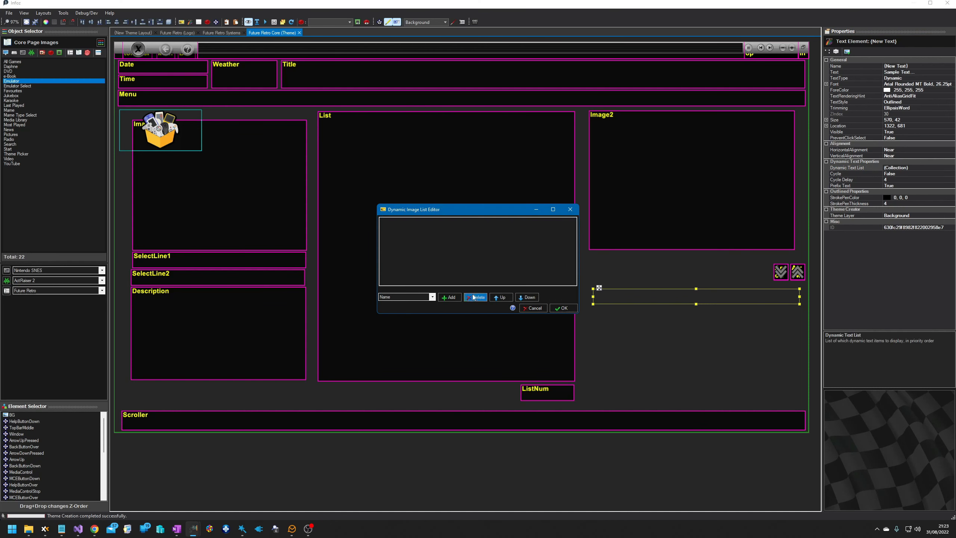
click(432, 296)
scroll(426, 388, down, 3)
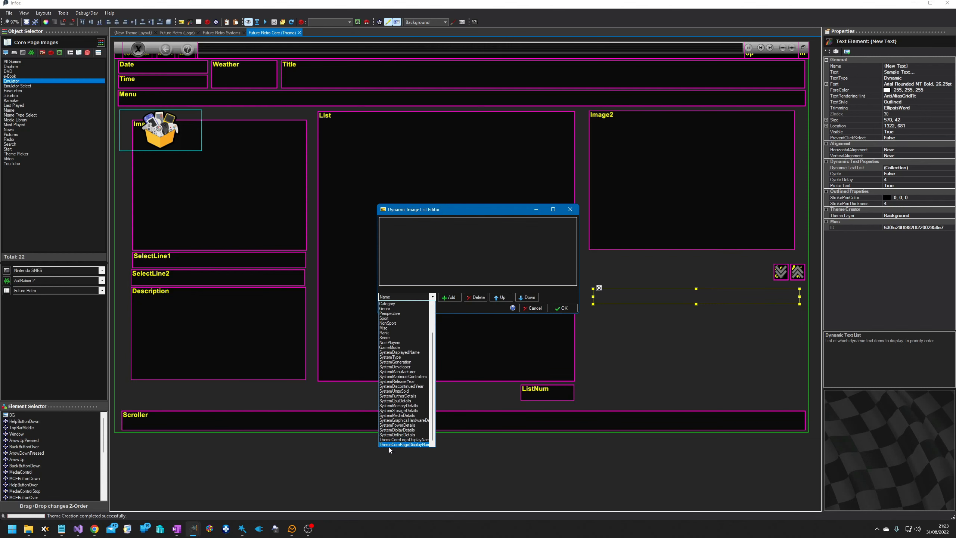
click(400, 444)
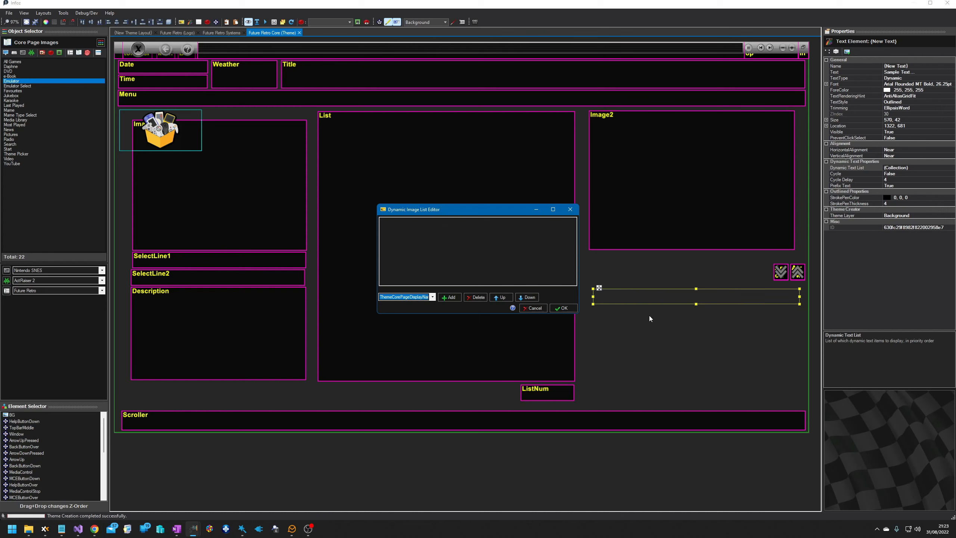
click(450, 297)
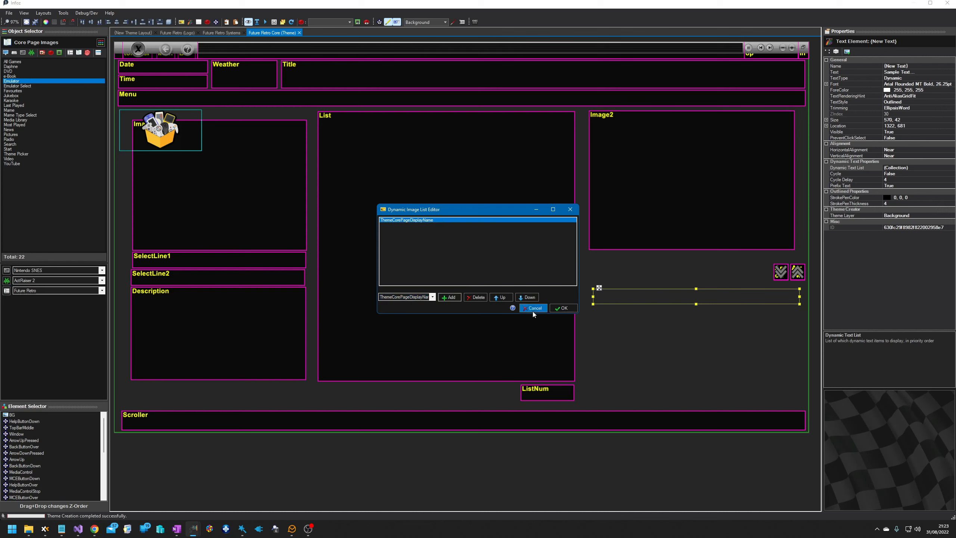
click(563, 308)
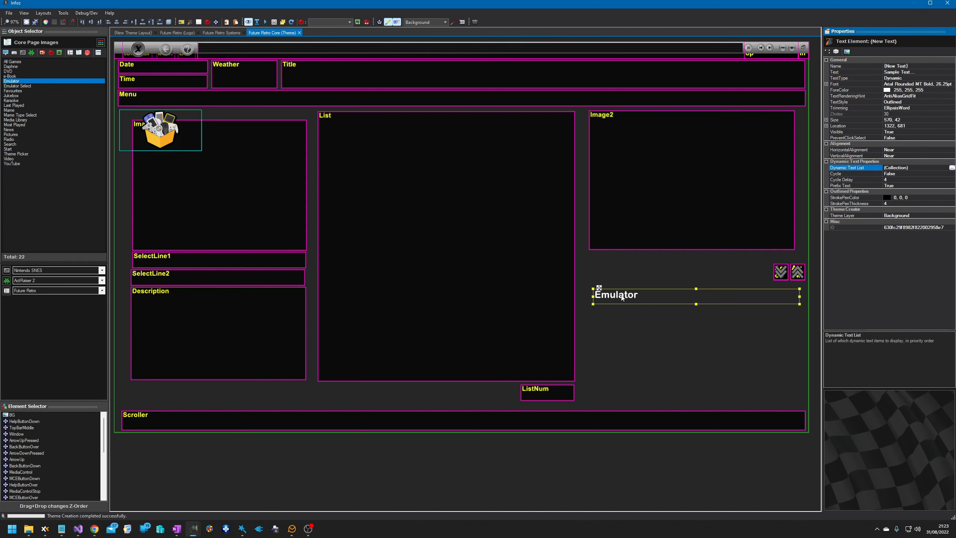
Preview the display name text and logo for the Karaoke, Most Played, Search and Theme Picker modules.
click(620, 295)
click(13, 101)
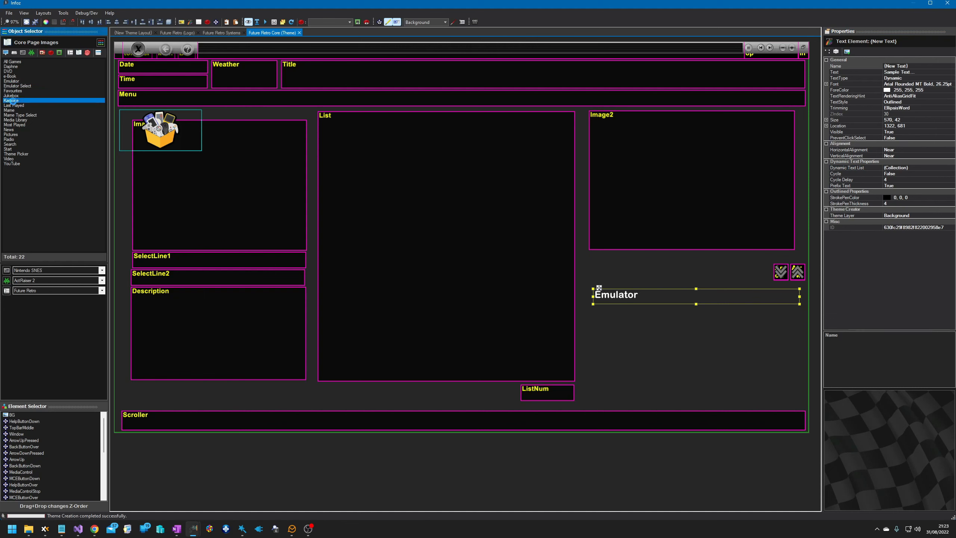
click(19, 124)
click(13, 144)
click(12, 154)
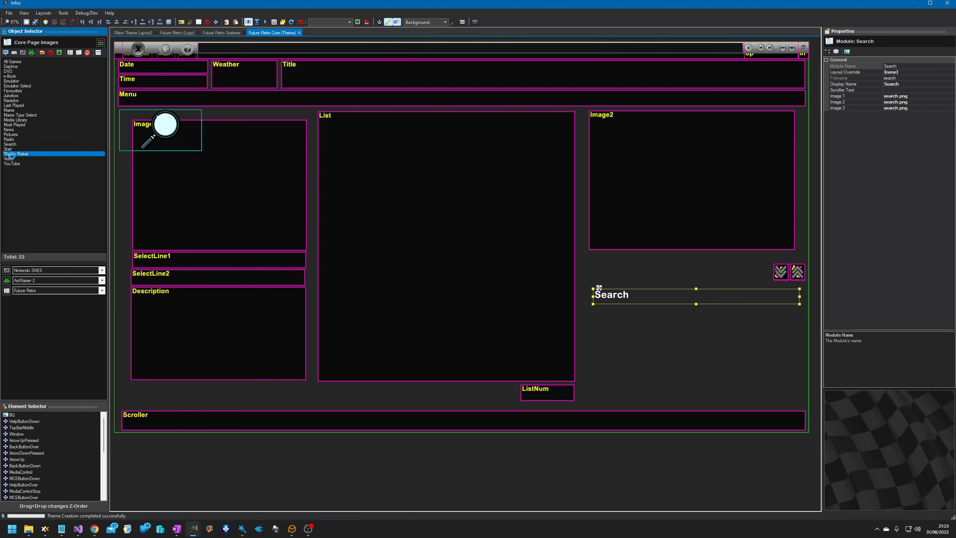
Set the BG image element's Image Type to Static.
click(464, 396)
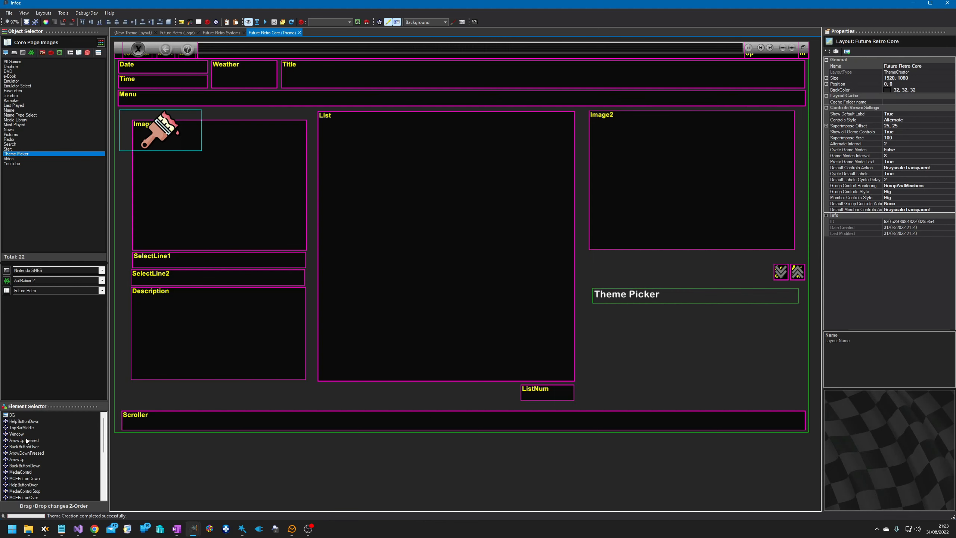
click(11, 414)
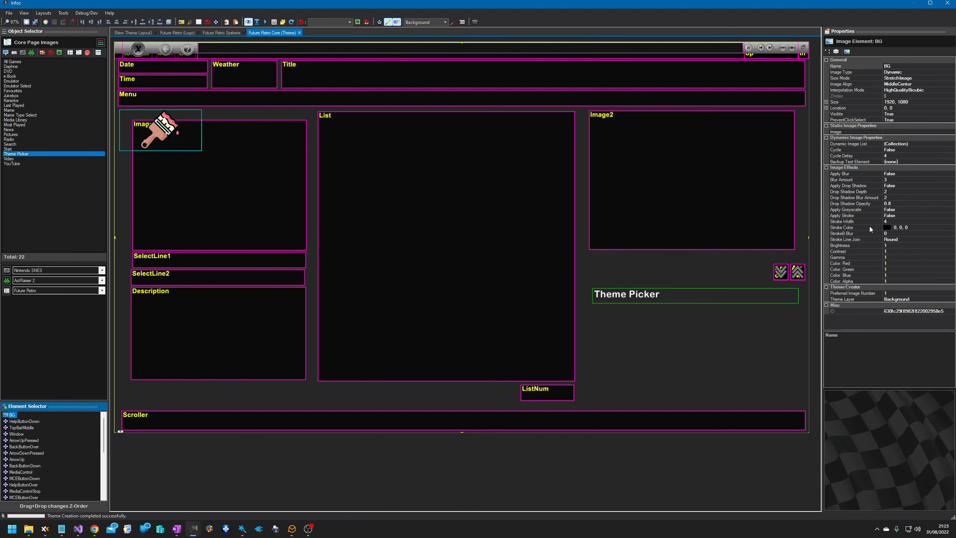
click(929, 143)
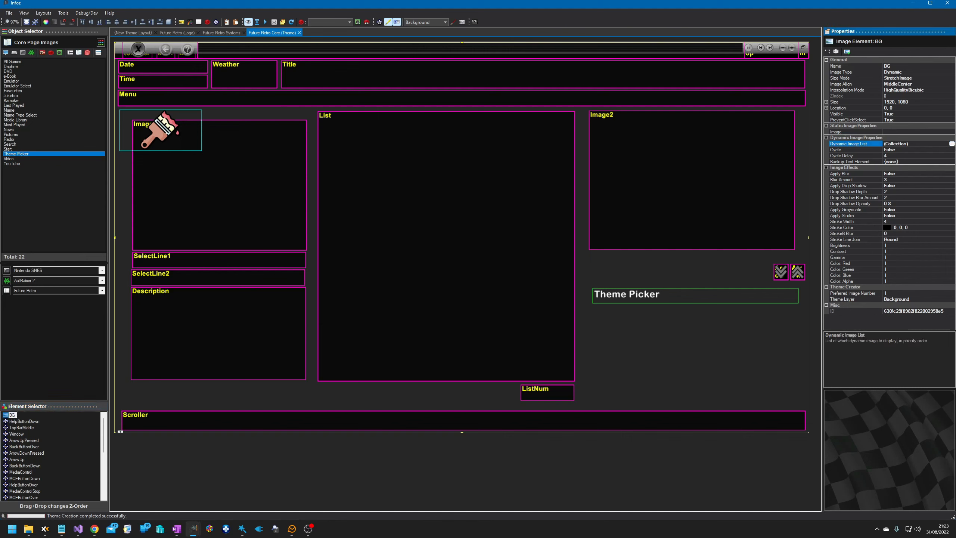
click(922, 72)
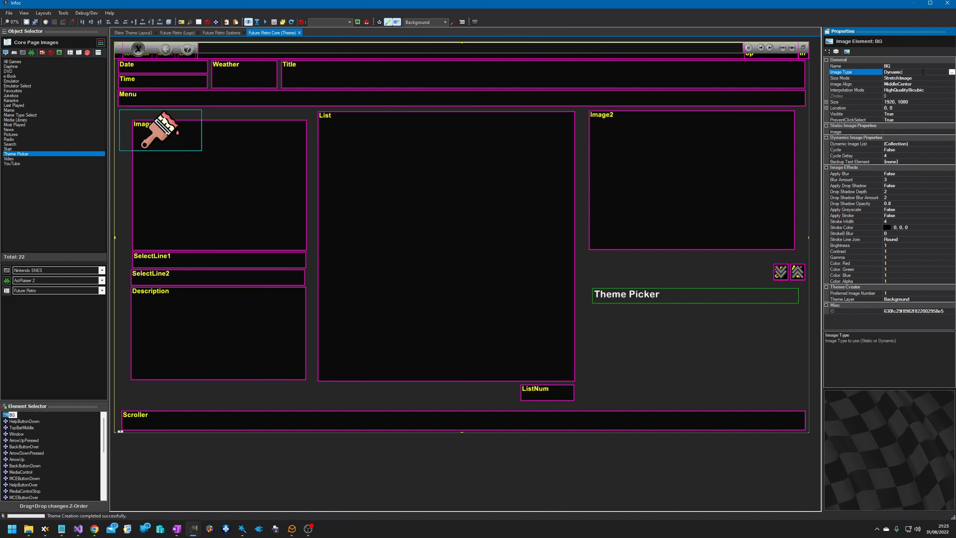
click(951, 72)
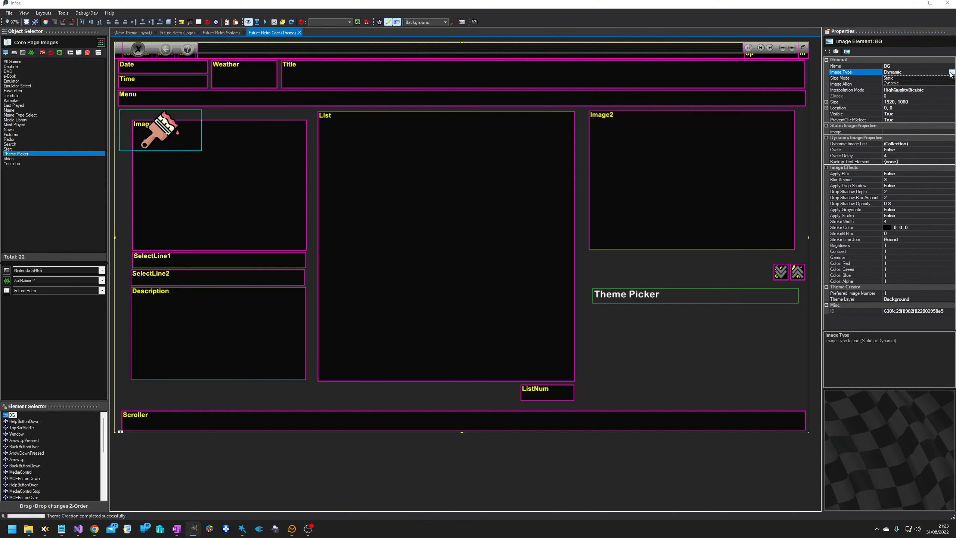
click(899, 78)
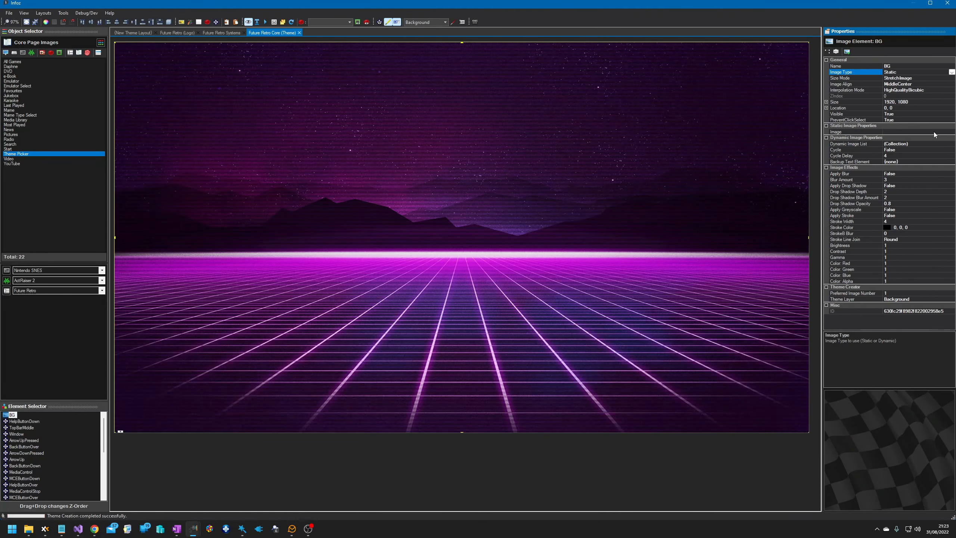
Load Space1.jpg from the Infoz Demo folder as the BG element's static image.
click(942, 131)
click(951, 132)
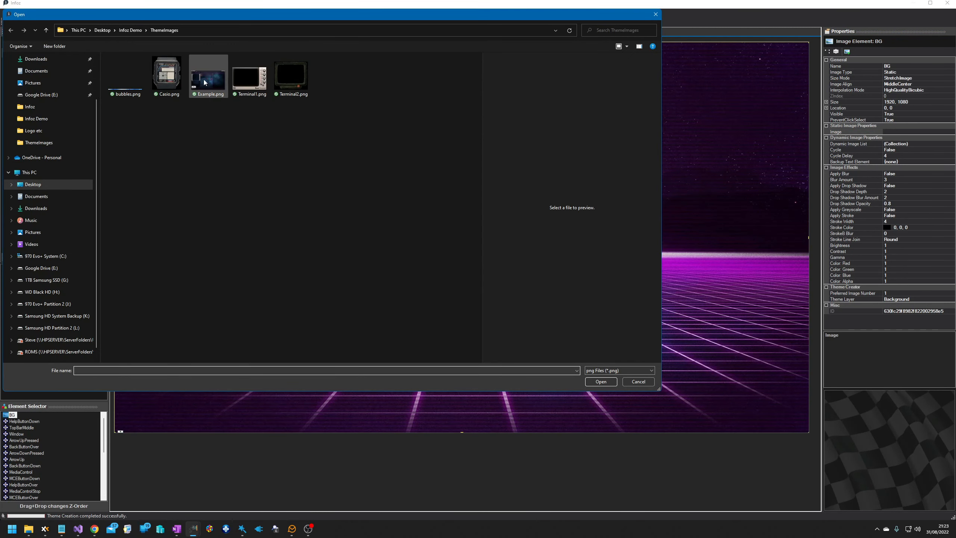
click(131, 31)
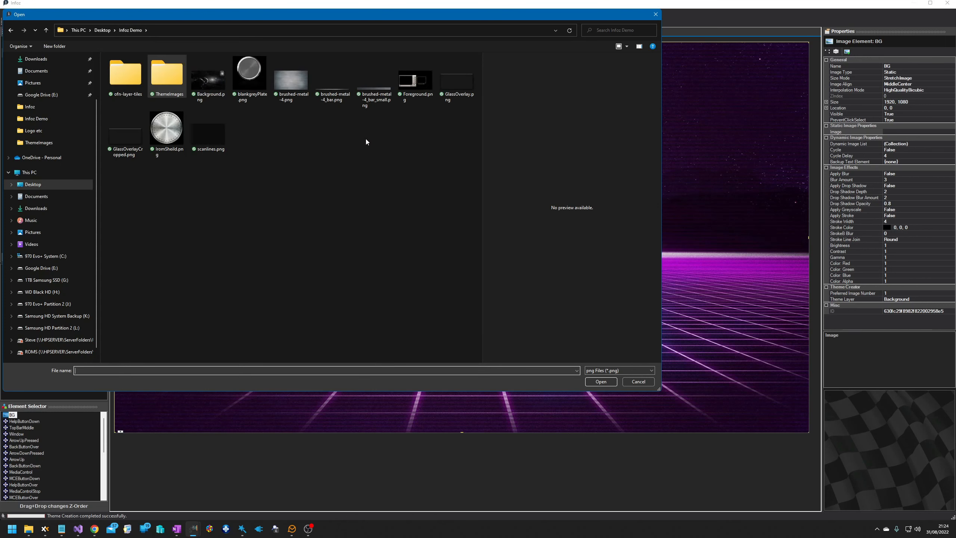
click(620, 370)
click(617, 387)
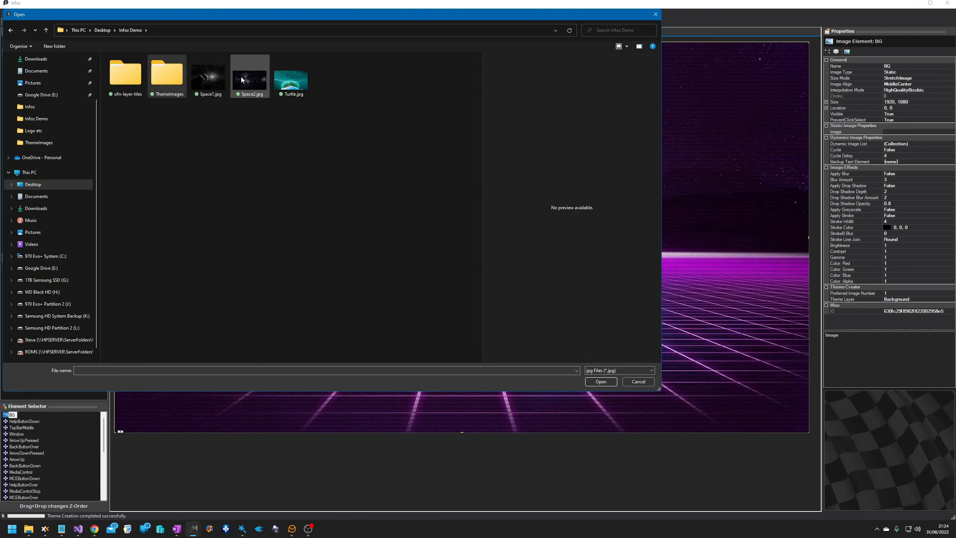
double_click(218, 77)
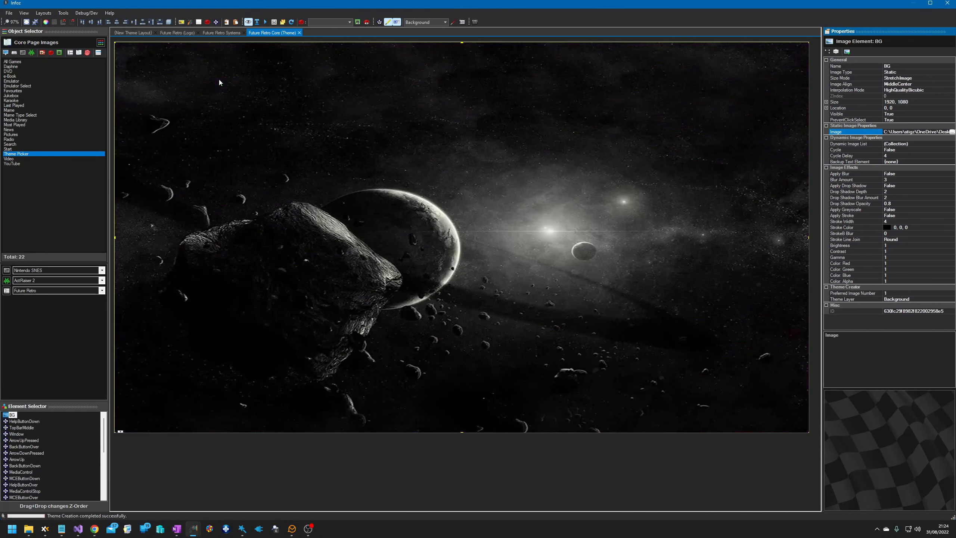
click(175, 455)
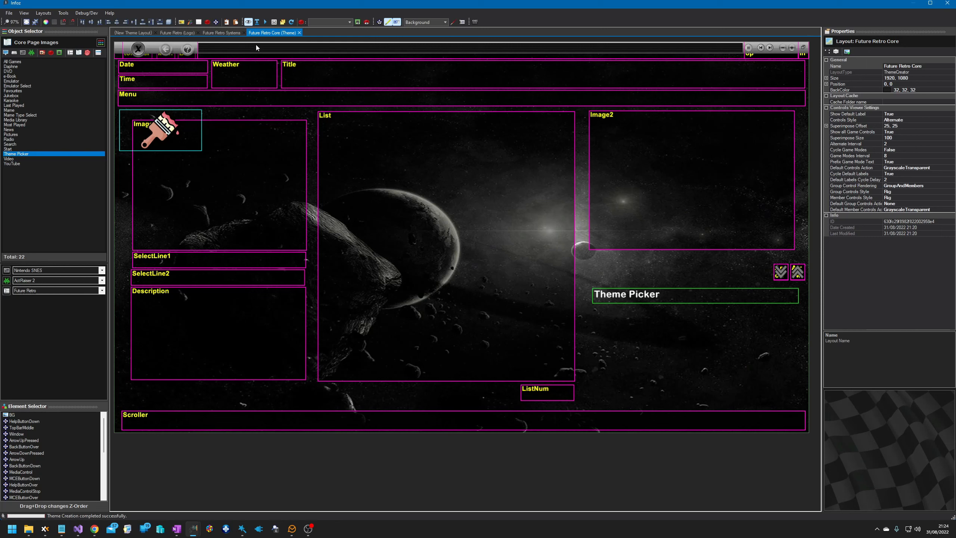
Review the Future Retro theme's properties and look through the background images in its media folder.
click(70, 53)
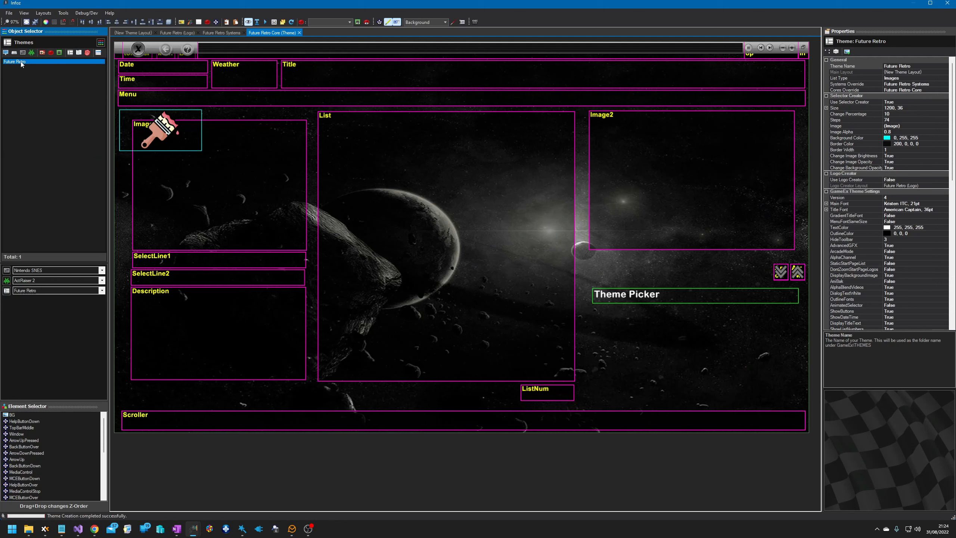
click(203, 440)
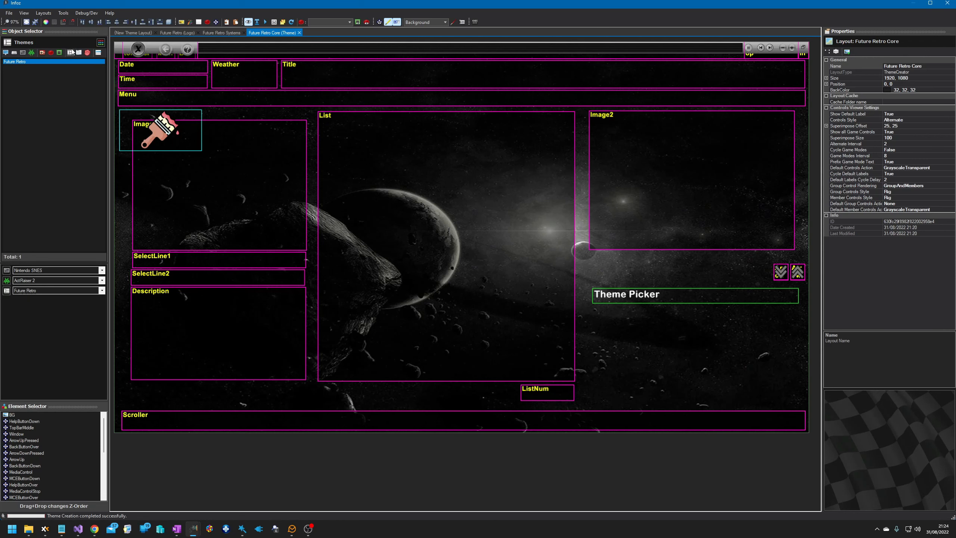
right_click(56, 62)
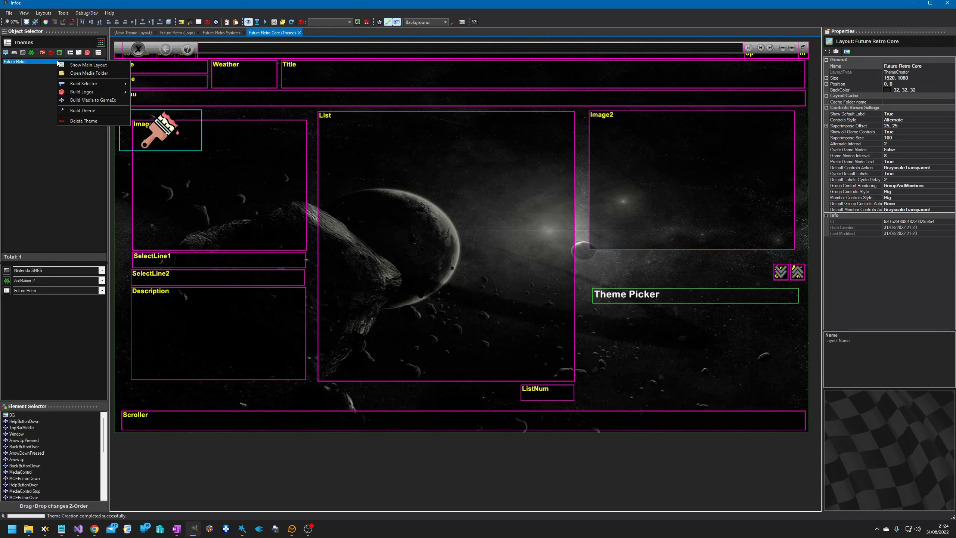
click(90, 73)
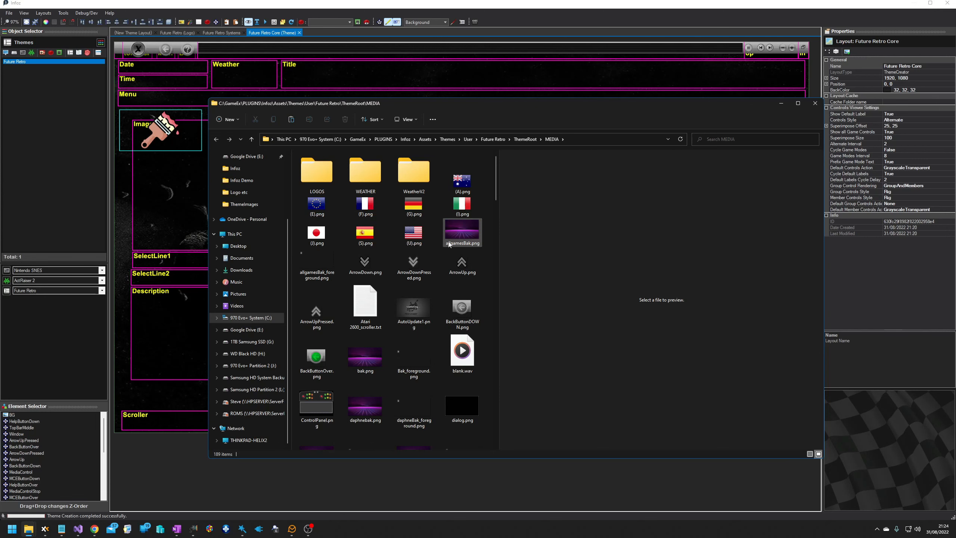
click(814, 103)
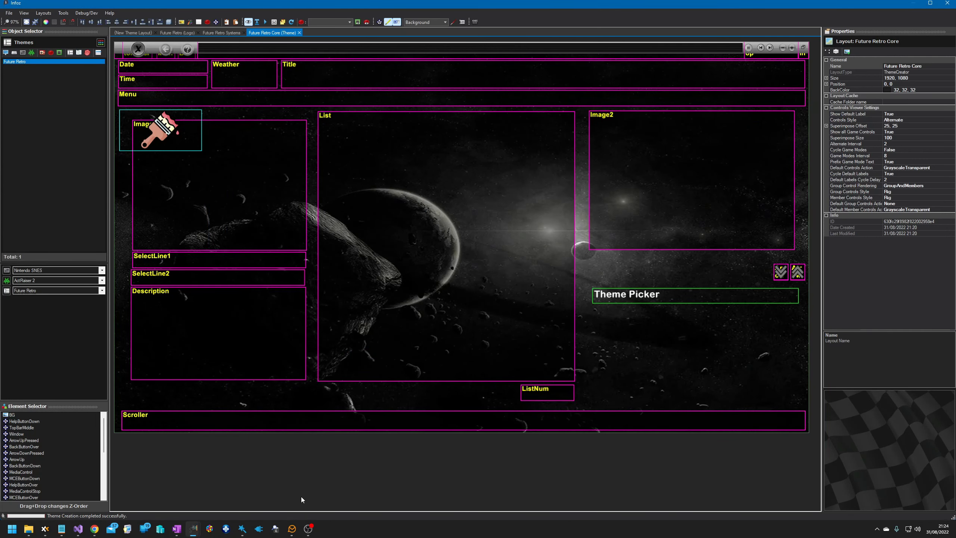
Launch GameEx, check how the theme displays start menu entries such as Emulated Games and Search, and close it.
click(227, 530)
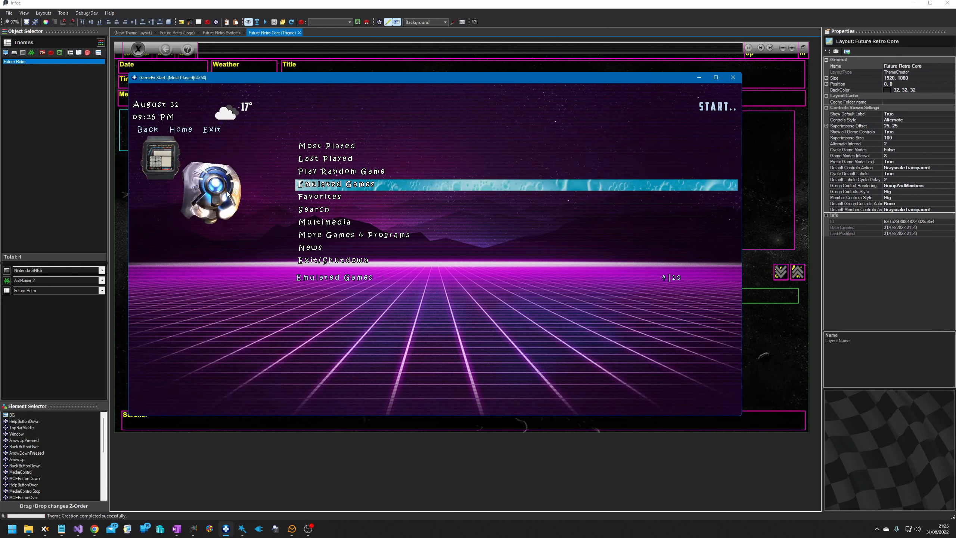
key(Down)
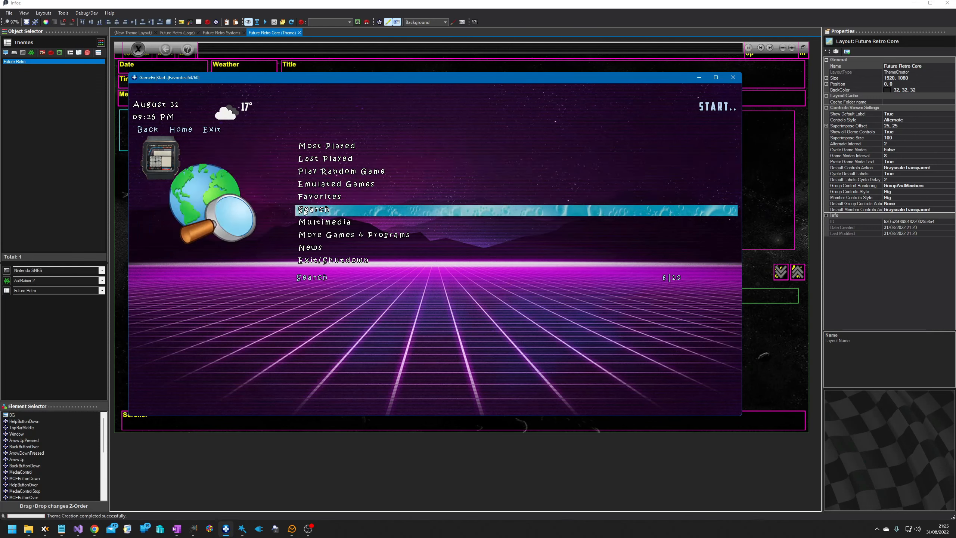
click(730, 78)
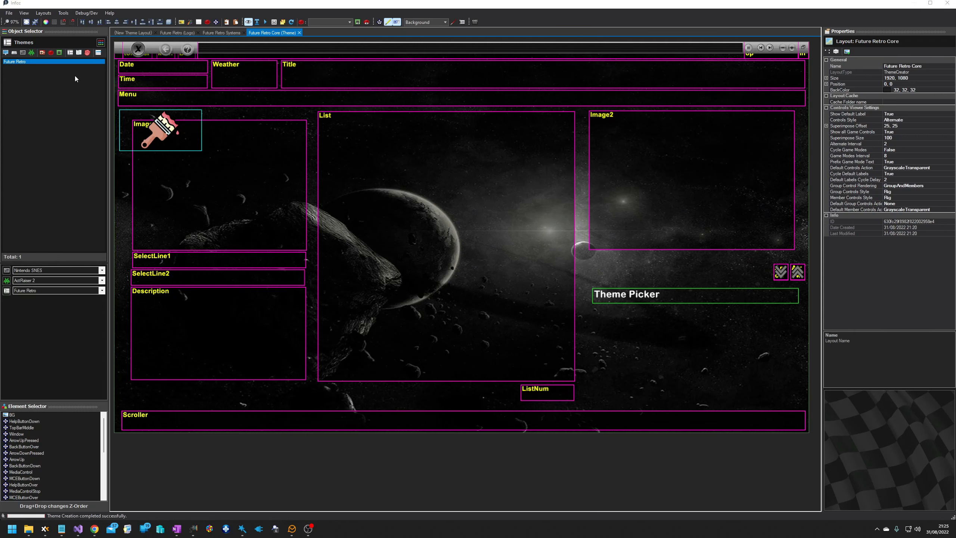
Open the Future Retro theme's media folder and look through the images in its LOGOS subfolder.
click(75, 61)
right_click(79, 60)
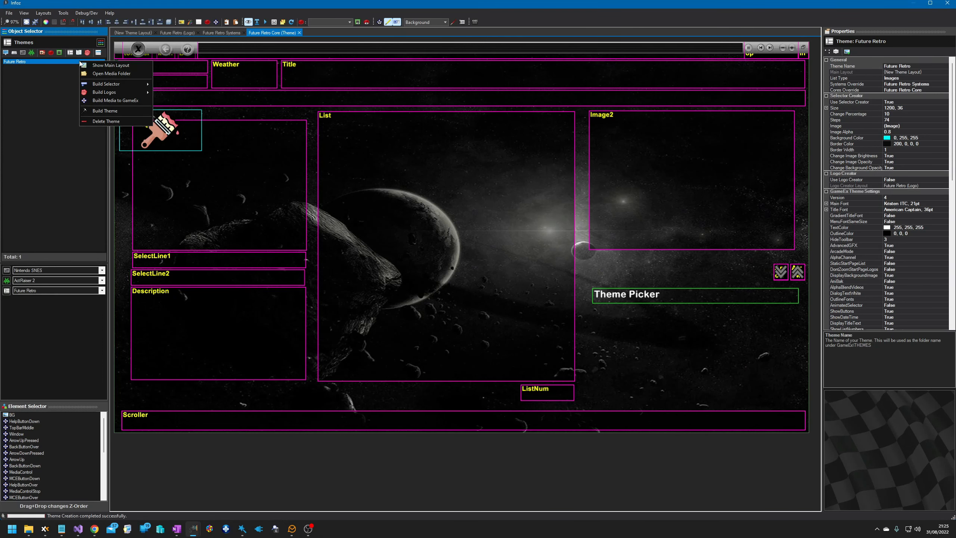
click(96, 74)
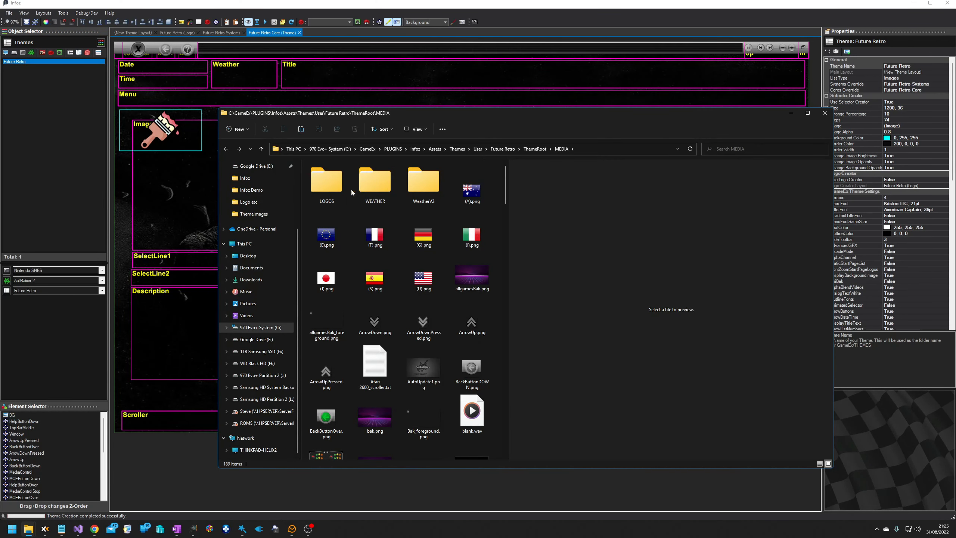
double_click(331, 188)
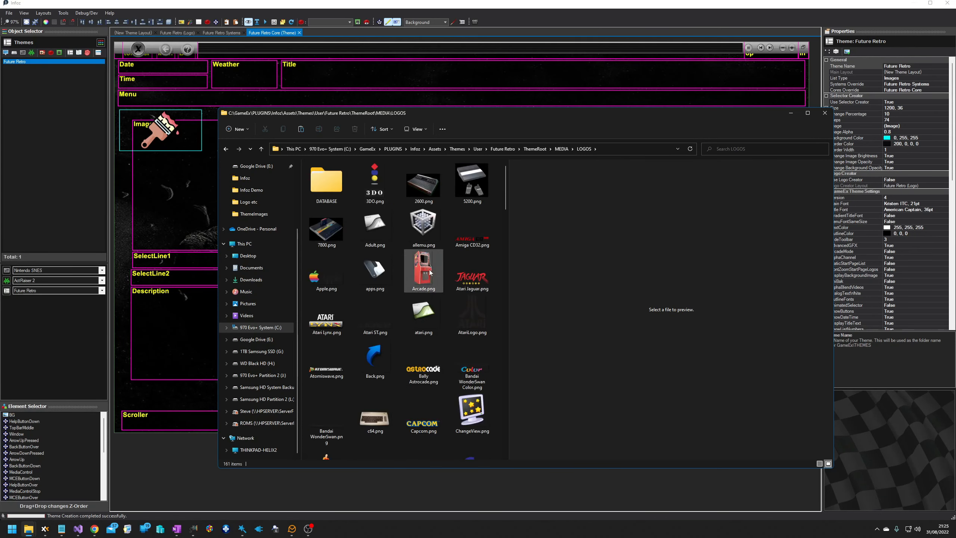
scroll(427, 349, down, 5)
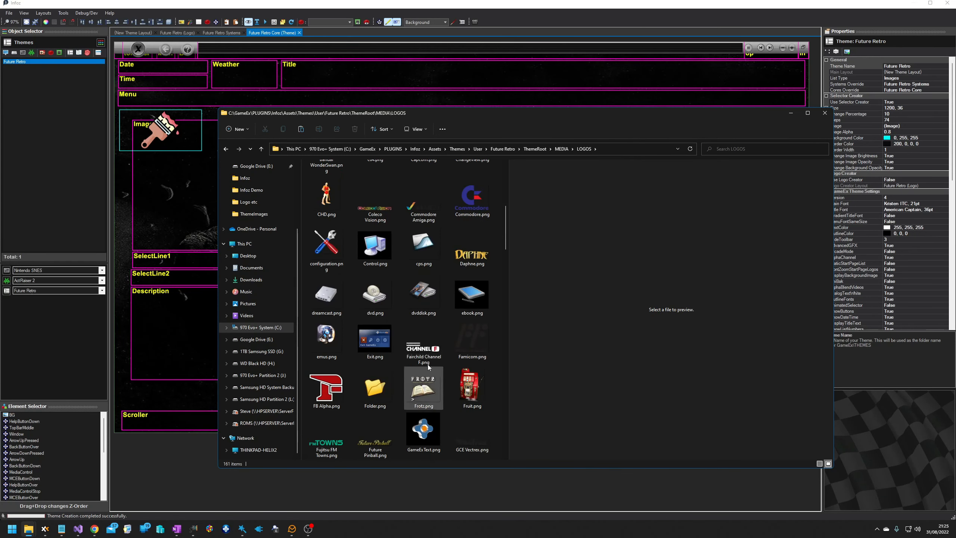
scroll(428, 365, down, 8)
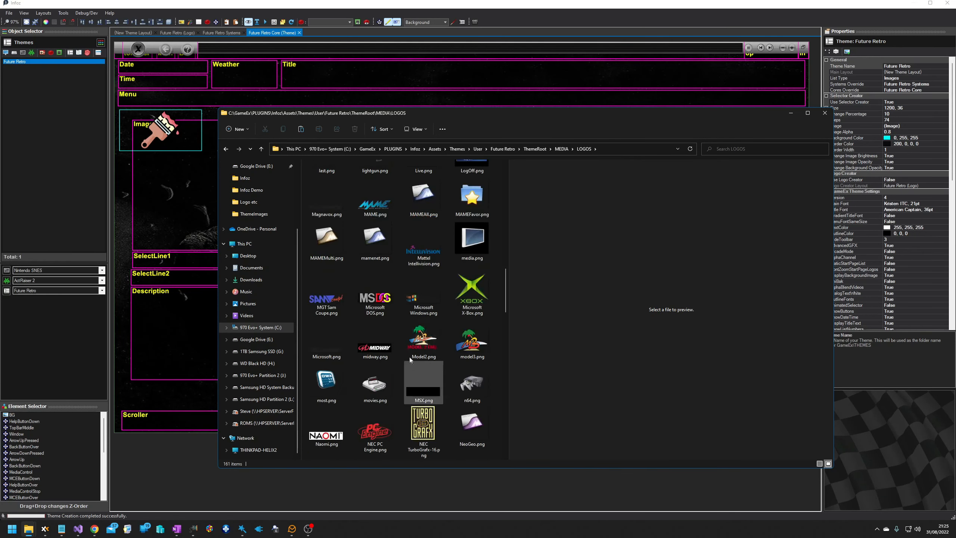
click(823, 114)
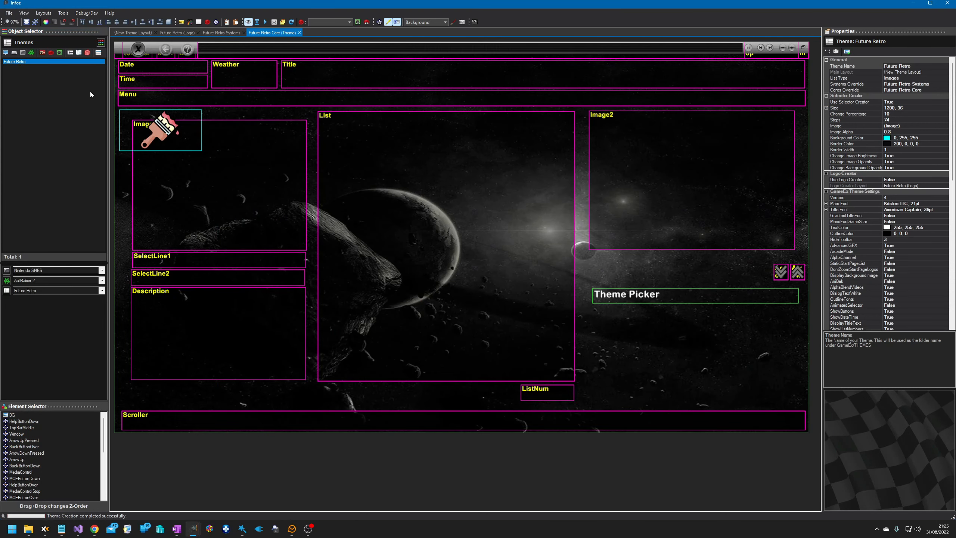
List the core logos and set the Future Retro (Logo) layout's size to 400, 400.
click(78, 91)
click(87, 53)
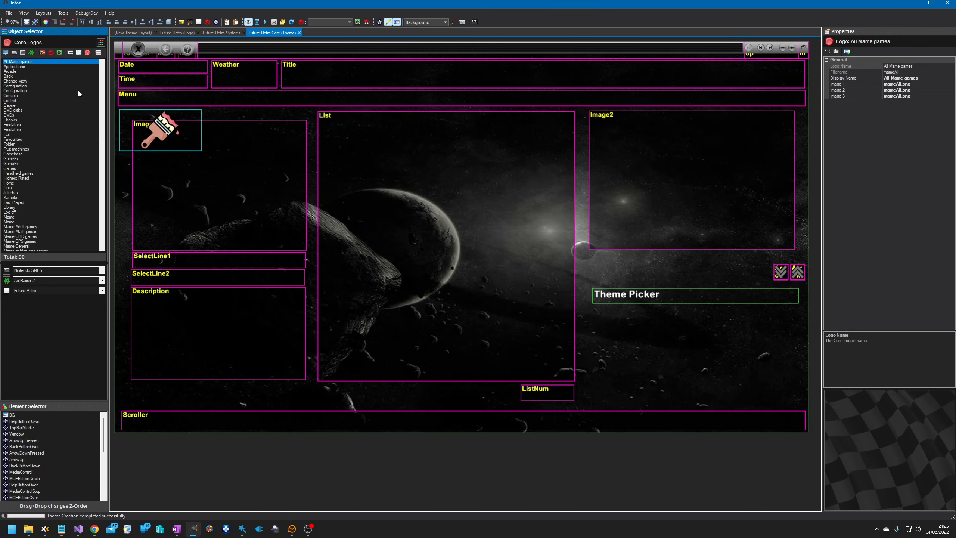
click(174, 32)
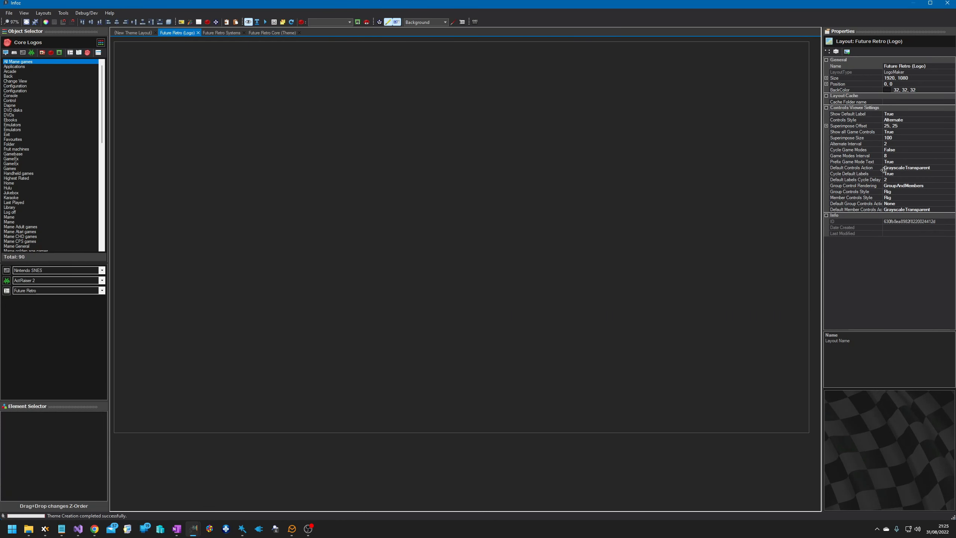
click(846, 77)
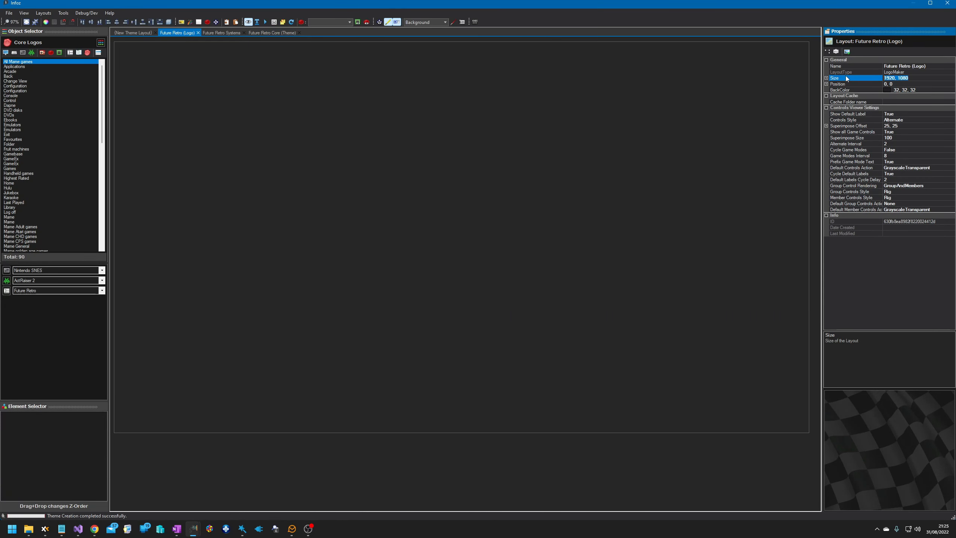
text(400,400)
key(Return)
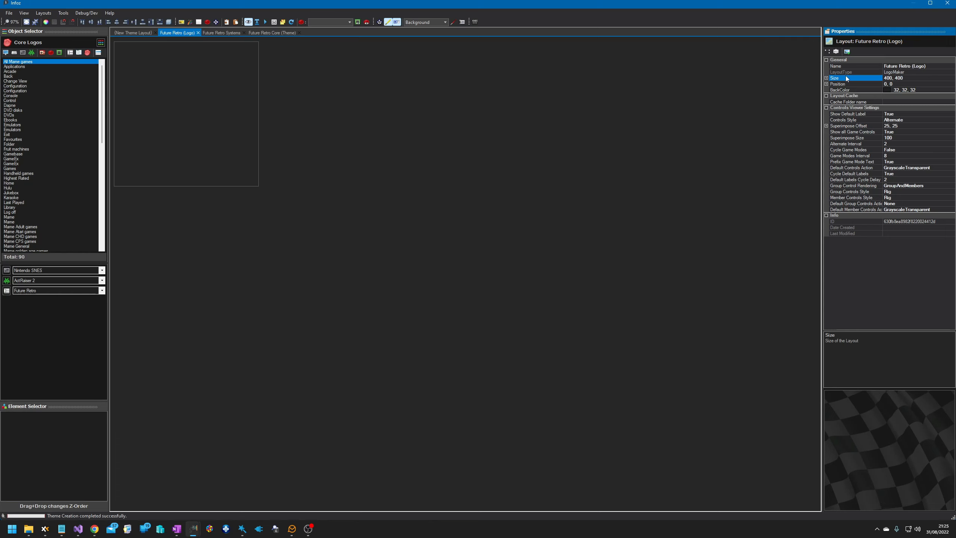
click(584, 120)
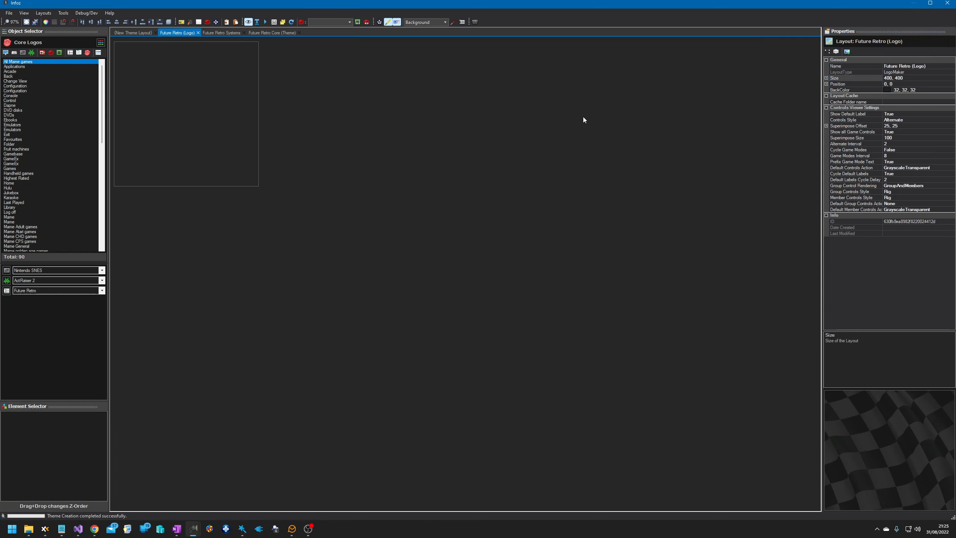
Add an image element to the logo layout with size 400, 400 and location 0, 0.
right_click(222, 91)
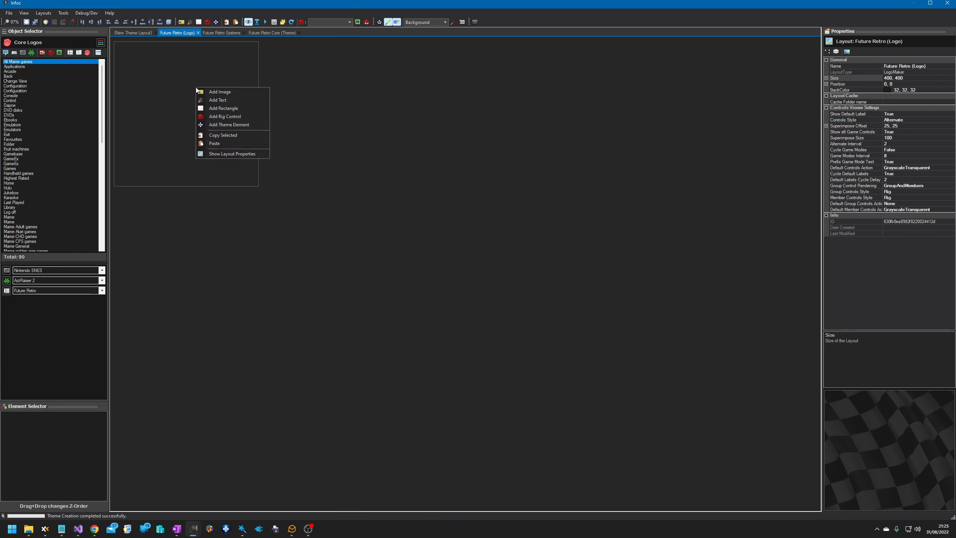
click(220, 94)
click(843, 102)
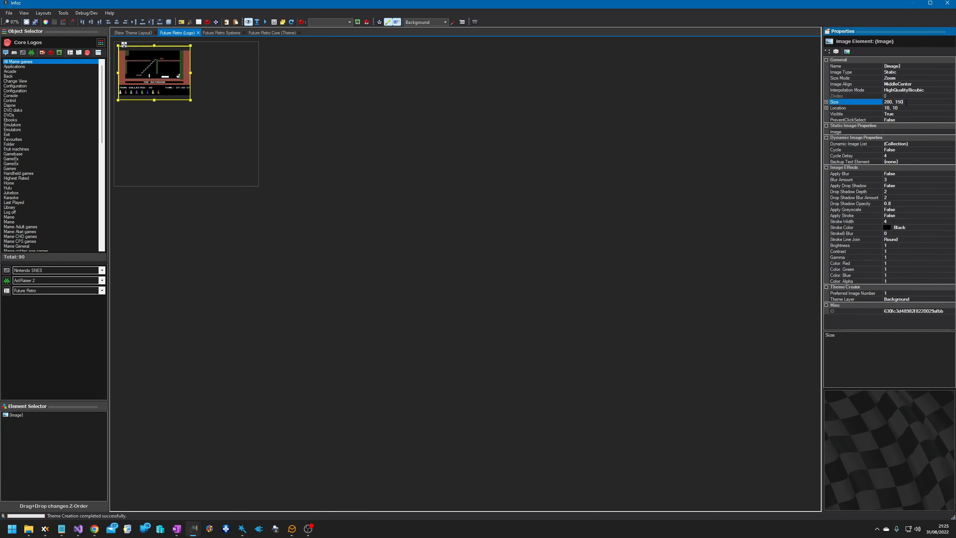
text(400, 400)
key(Return)
click(851, 107)
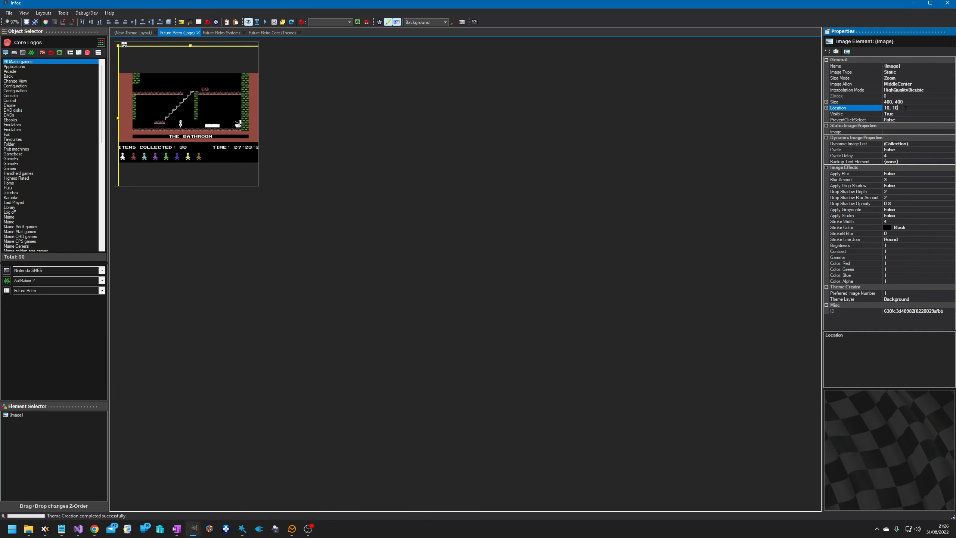
text(0)
key(Return)
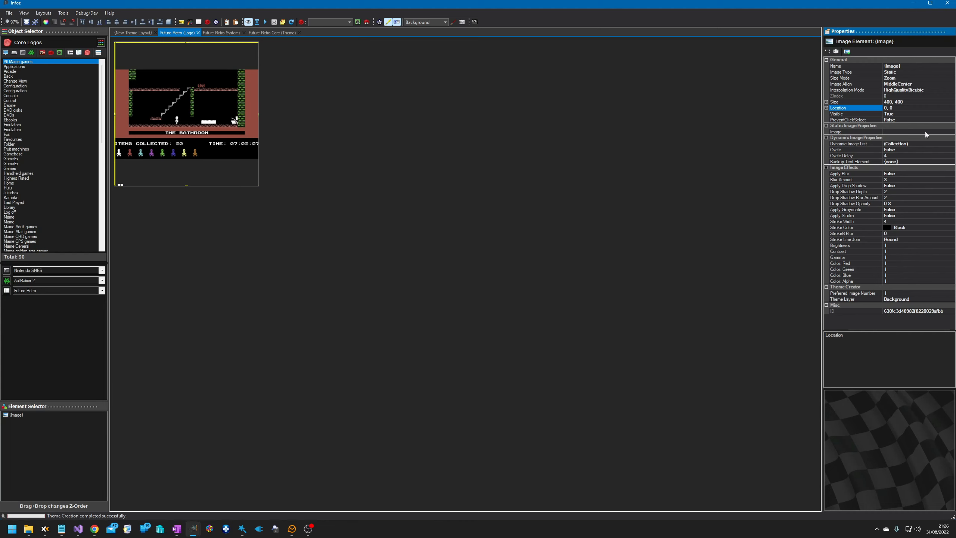
Rename the image element BG and load the round silver coin picture as its static image.
click(860, 66)
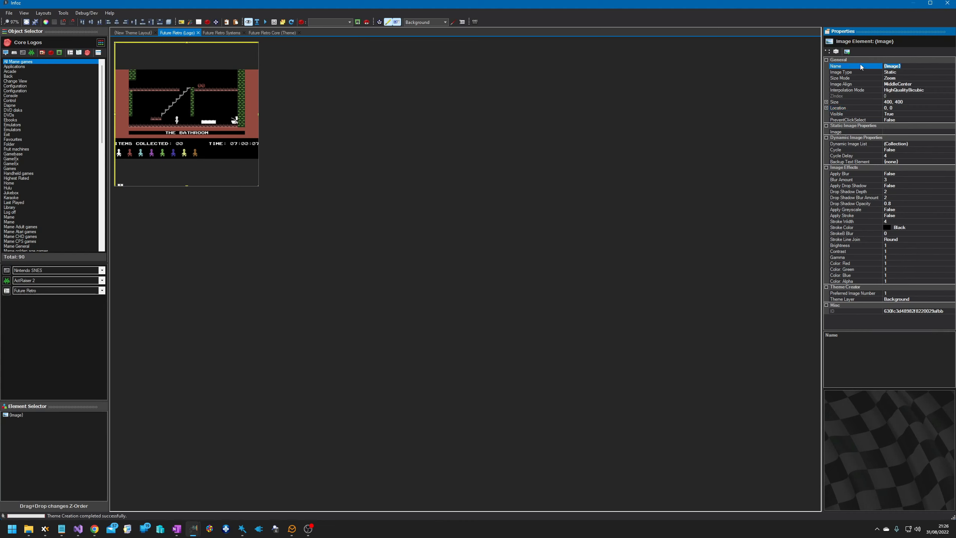
text(BG)
key(Return)
click(918, 132)
click(951, 131)
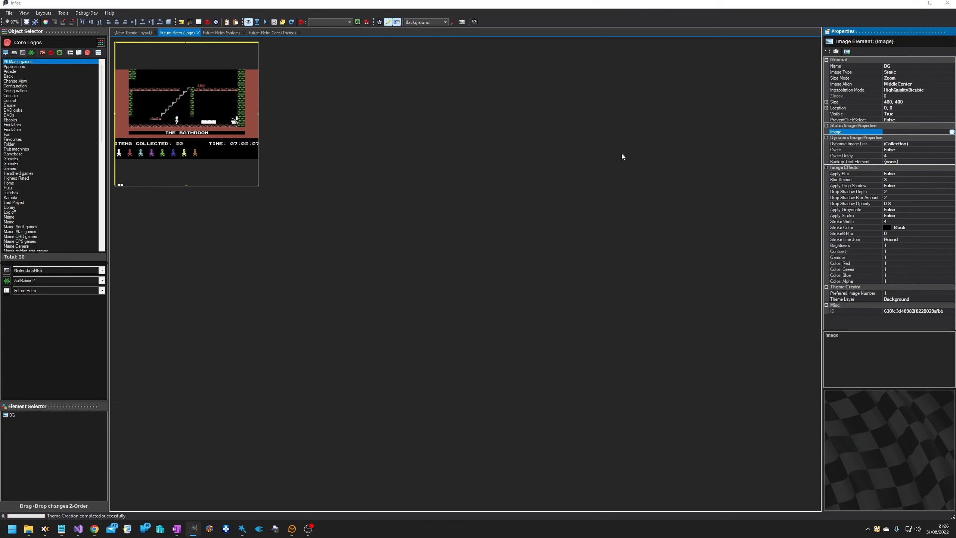
double_click(166, 128)
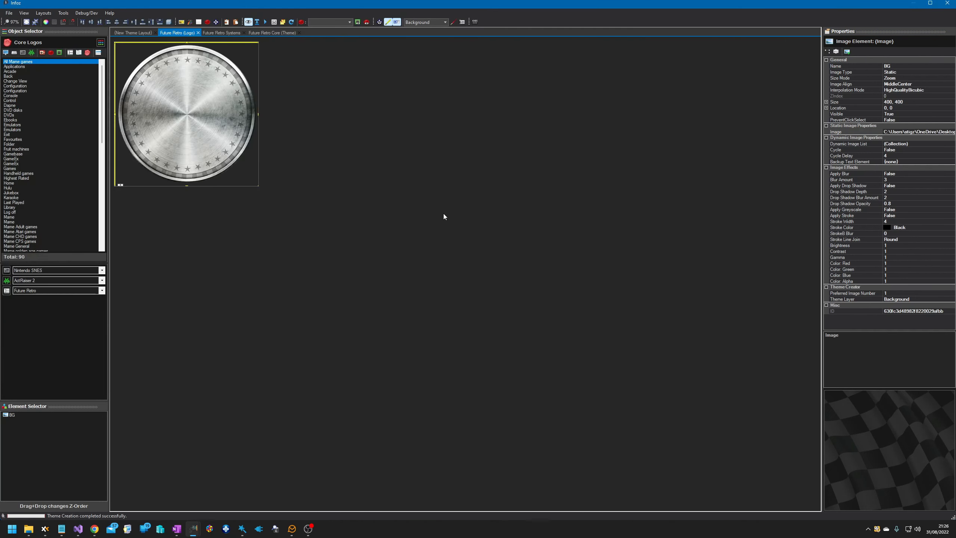
Add a second image element over the coin, about 398 by 304 in size, at about 0, 19.
click(300, 228)
right_click(173, 97)
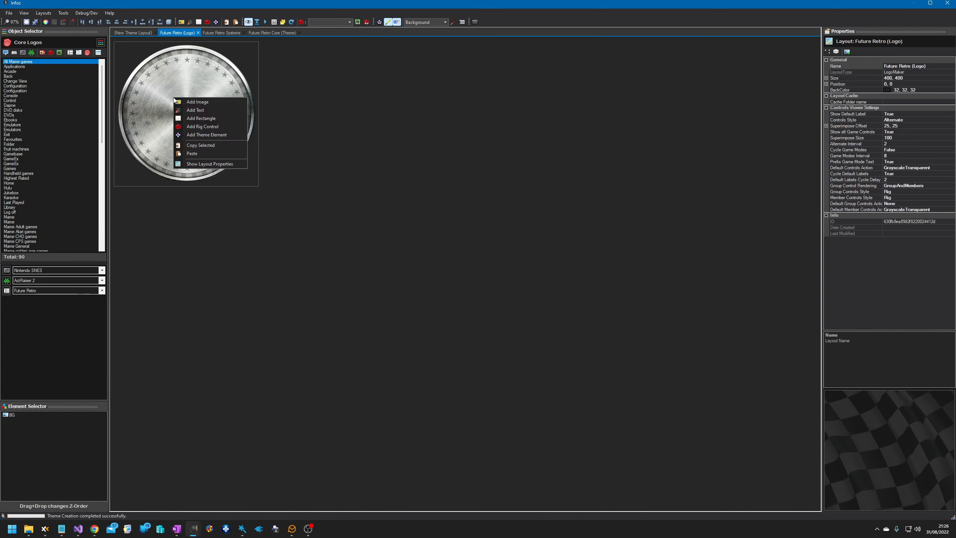
click(202, 103)
drag(190, 100, 251, 145)
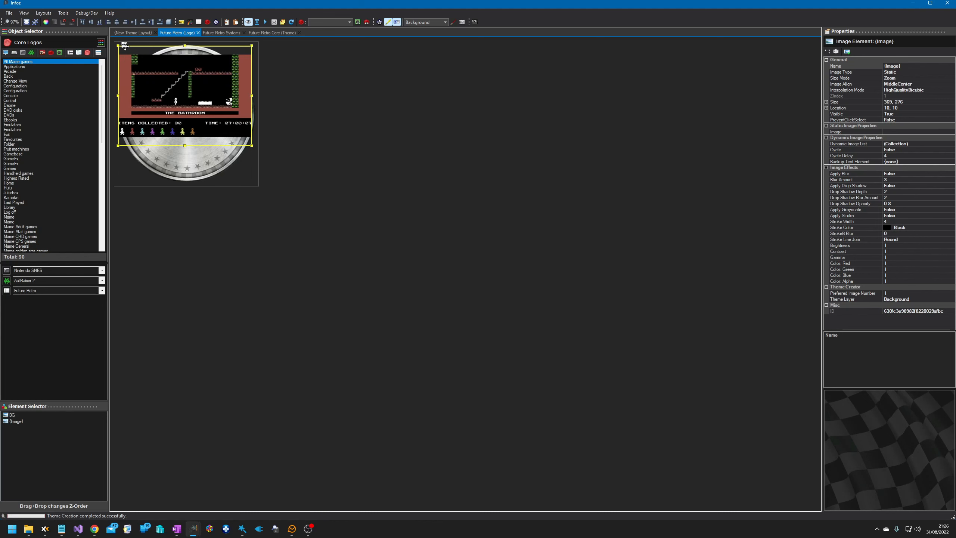
drag(124, 45, 120, 47)
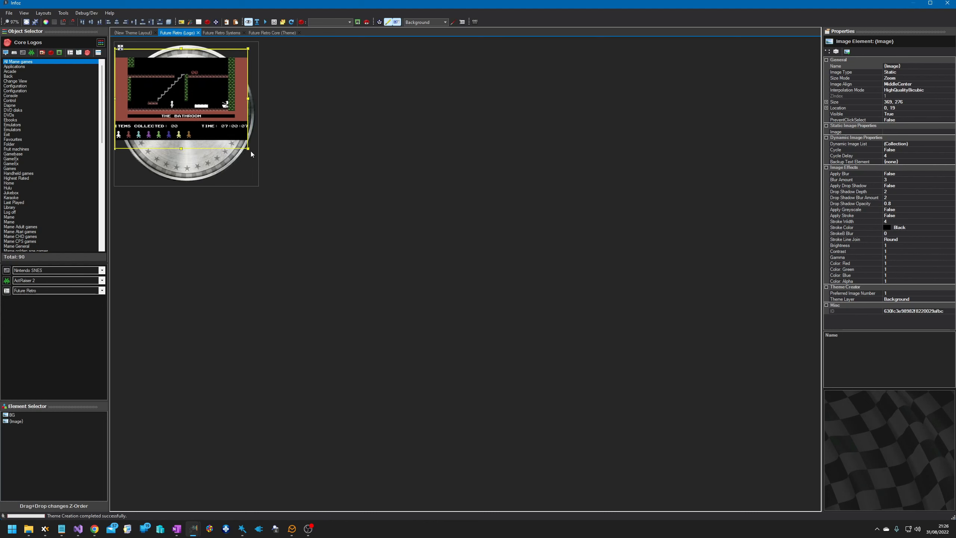
drag(248, 149, 258, 160)
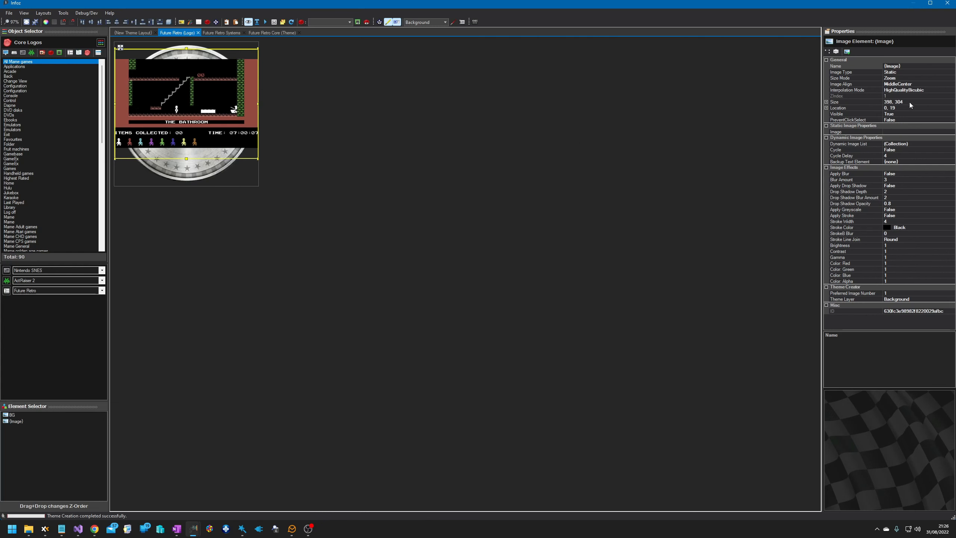
Set the second image element's Image Type to Dynamic.
click(924, 73)
click(951, 72)
click(892, 83)
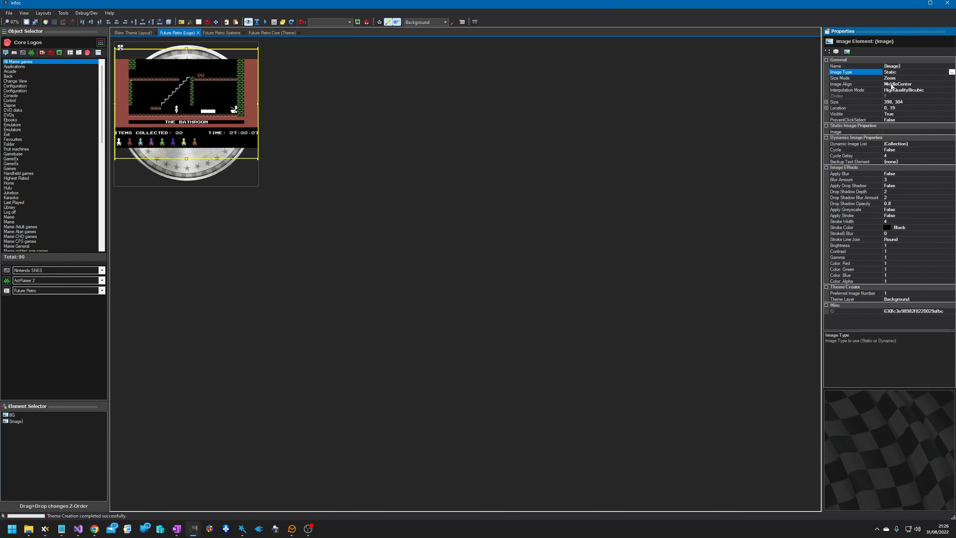
Fill the element's dynamic image list with SystemPhoto followed by ThemeCoreLogoImage.
click(931, 143)
click(951, 145)
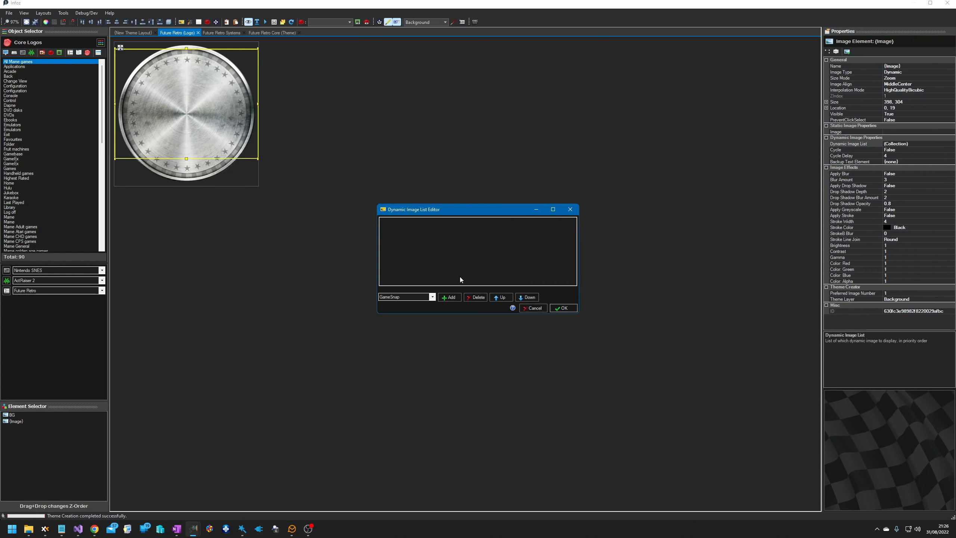
click(432, 297)
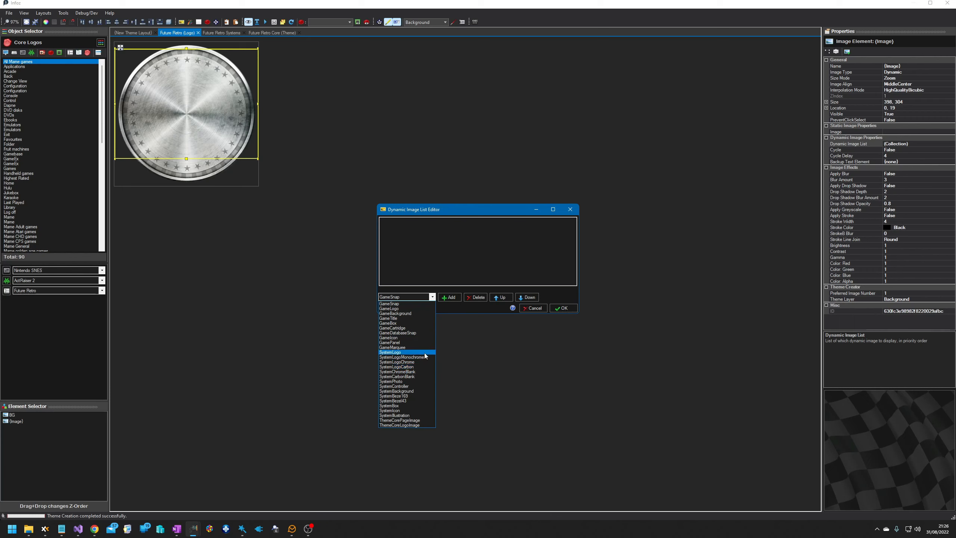
click(421, 381)
click(450, 297)
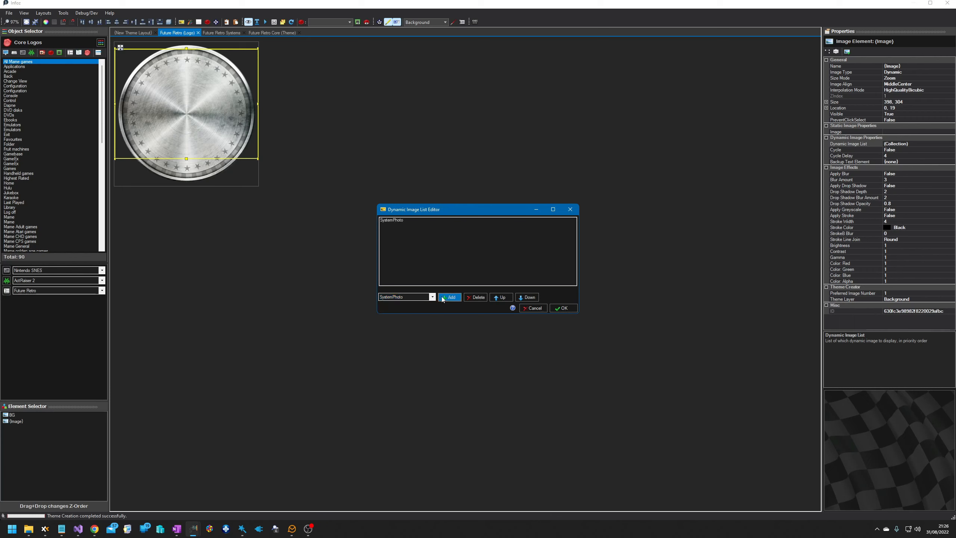
click(432, 297)
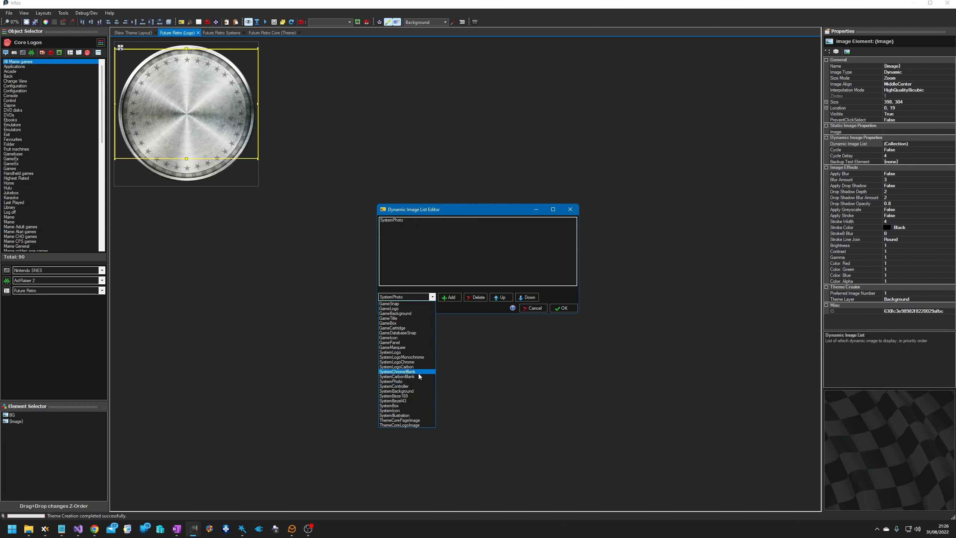
click(421, 425)
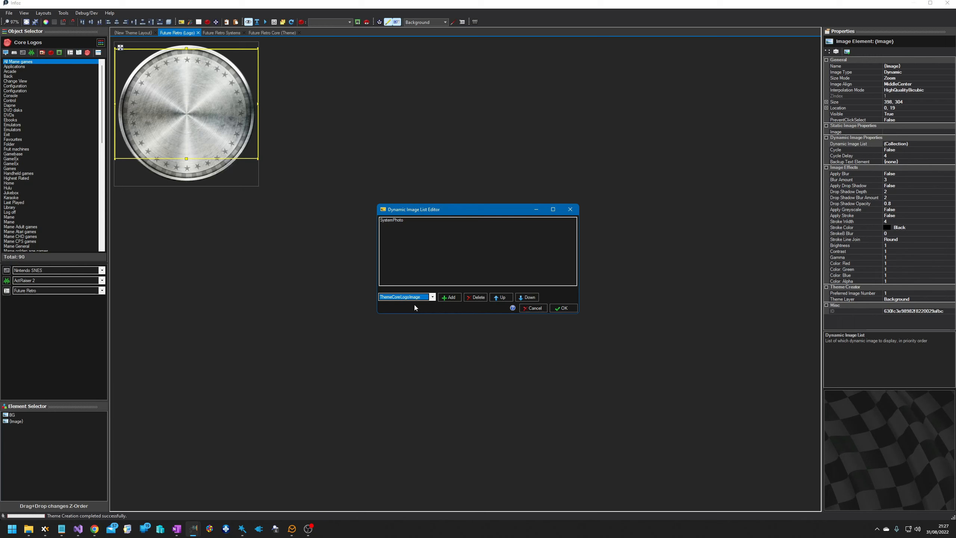
click(455, 299)
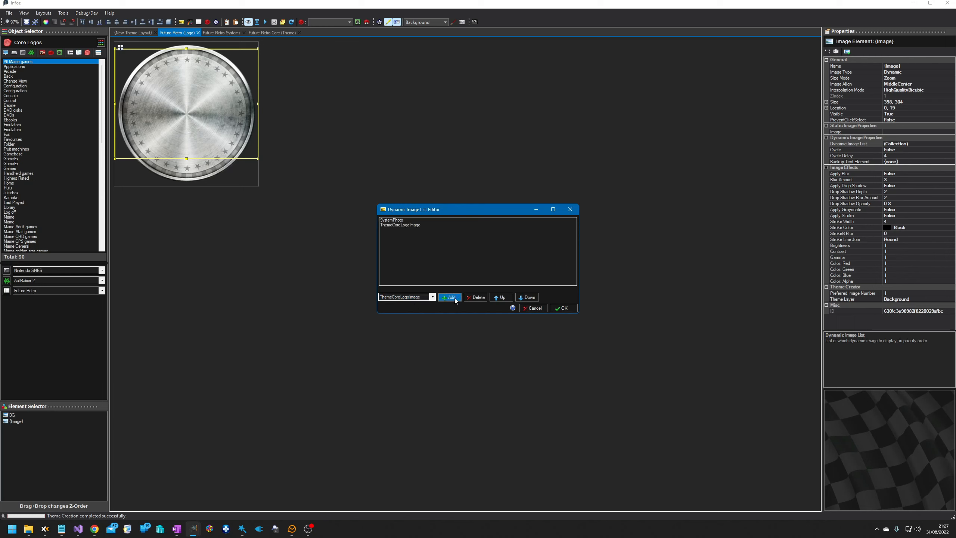
click(560, 308)
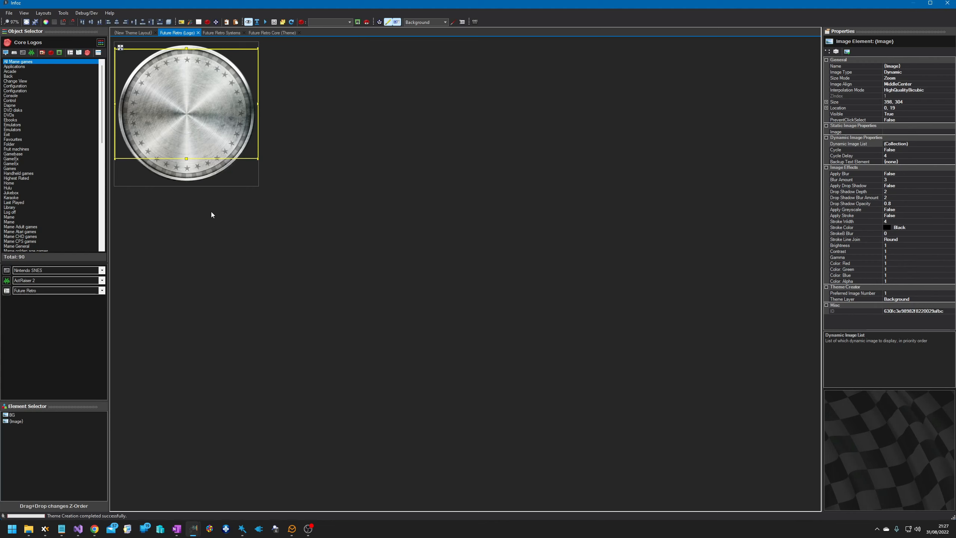
Set Apply Drop Shadow to True for the dynamic image element.
click(893, 185)
click(951, 186)
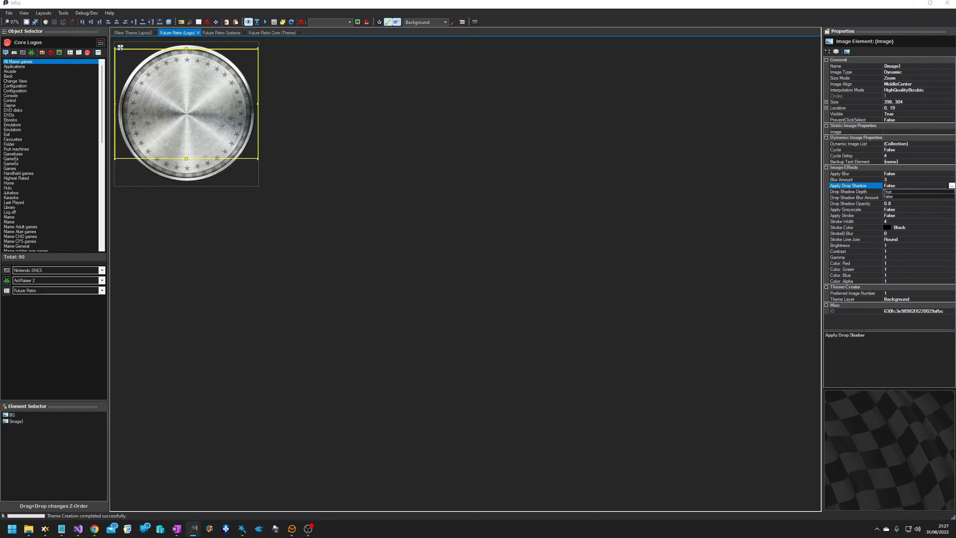
click(895, 191)
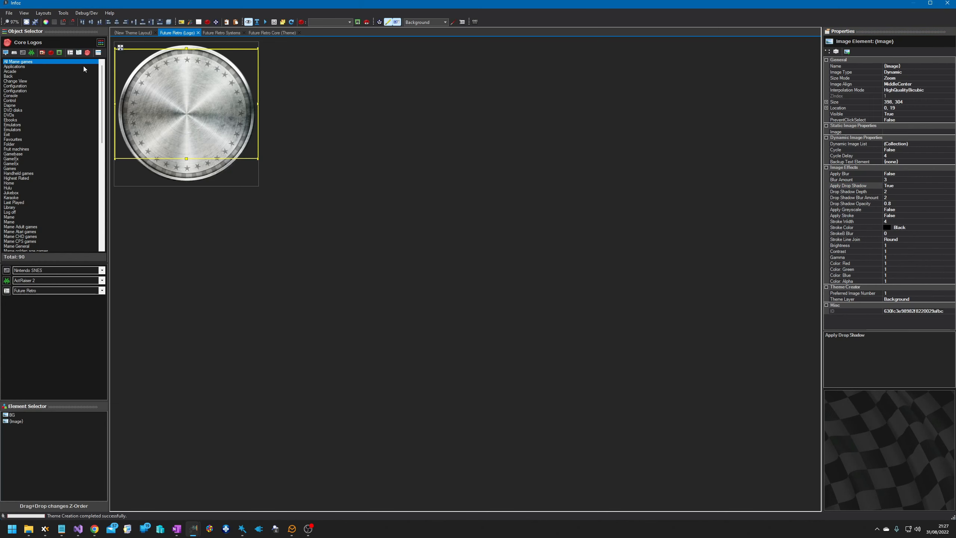
Preview the logo layout with several core logos, including Configuration, Console, Ebooks, Exit, GameEx, Highest Rated and Jukebox.
click(15, 86)
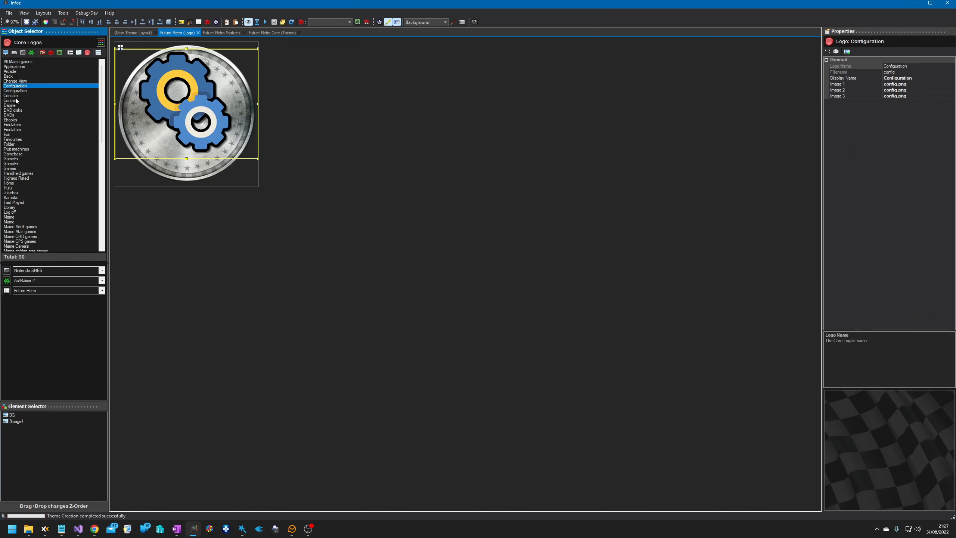
click(11, 96)
click(11, 119)
click(11, 134)
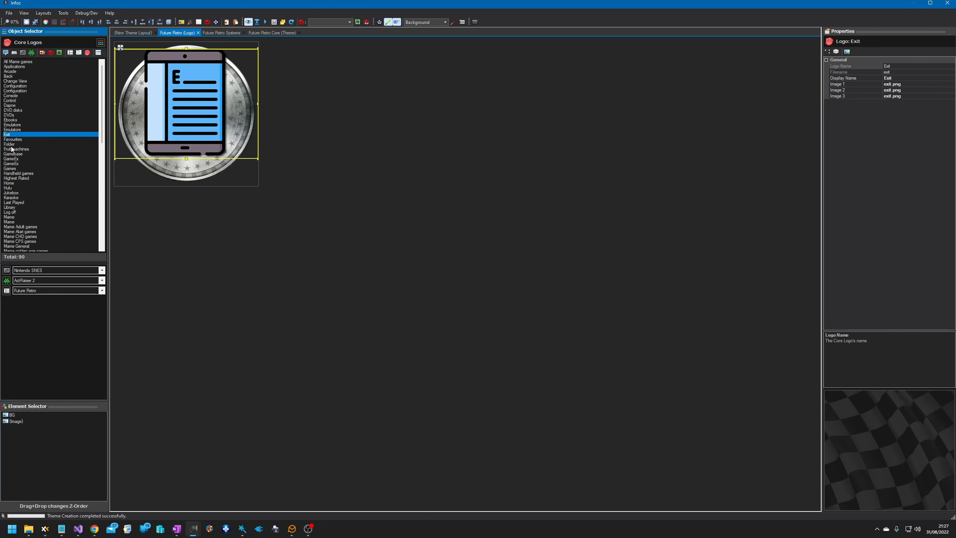
click(10, 158)
click(11, 177)
click(10, 192)
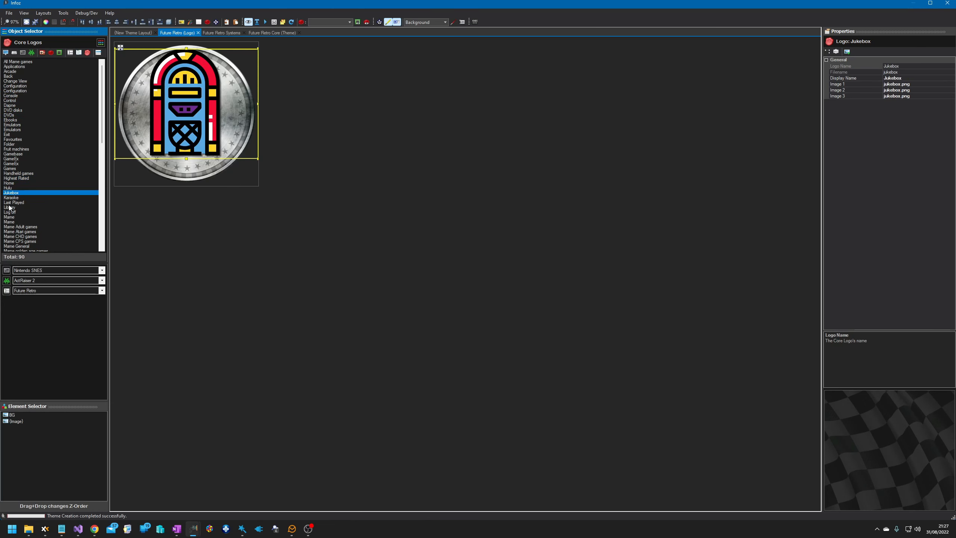
Preview the coin logo layout with the Library, Mame, Mame Atari games and GameEx core logos.
click(9, 207)
click(8, 222)
click(10, 232)
click(10, 164)
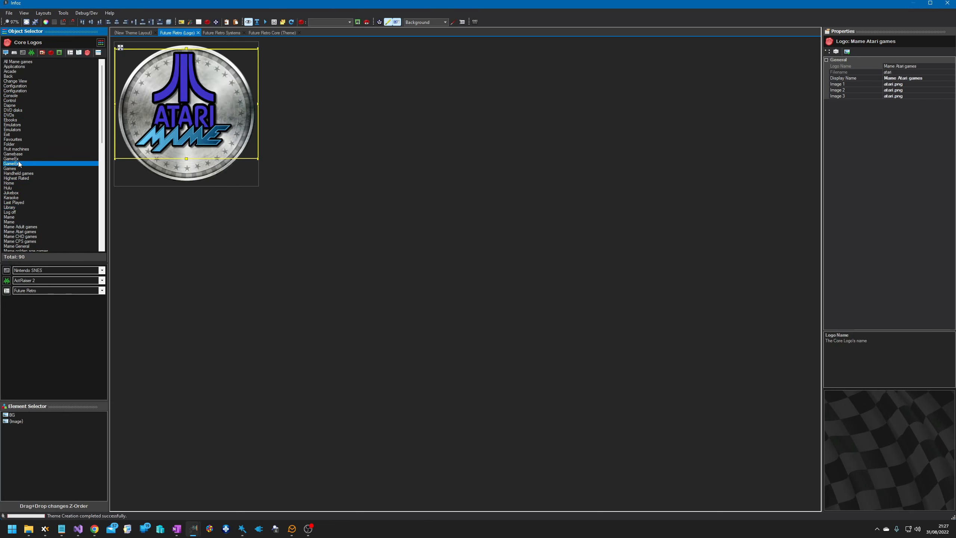
Switch to the emulators list and preview the logo layout with Atari 2600, MAME, Nintendo SNES and Sony PlayStation.
click(23, 53)
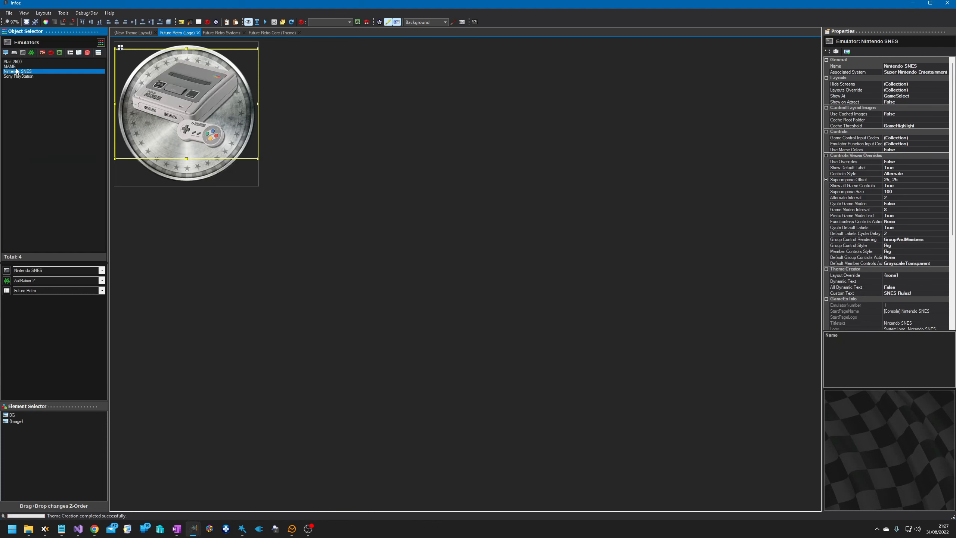
click(16, 61)
click(20, 76)
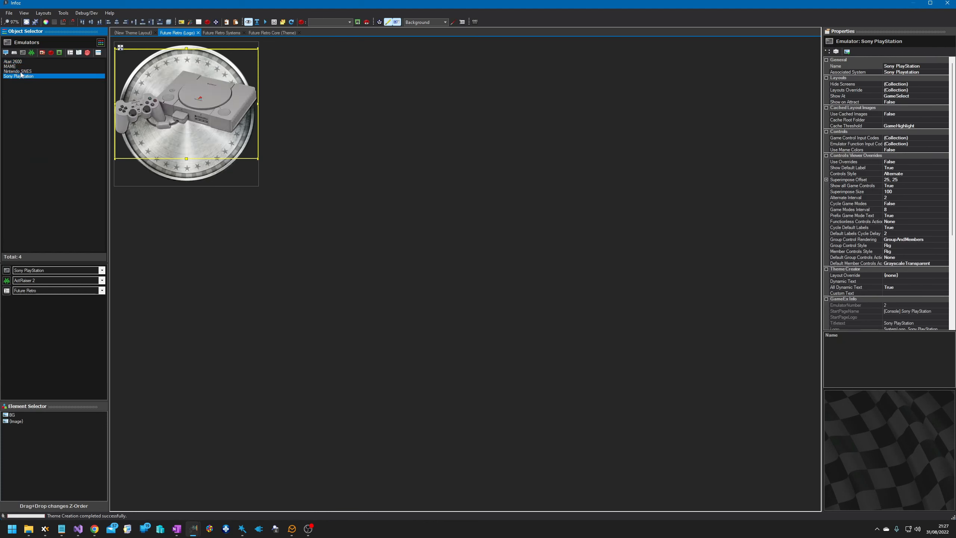
click(21, 66)
click(23, 62)
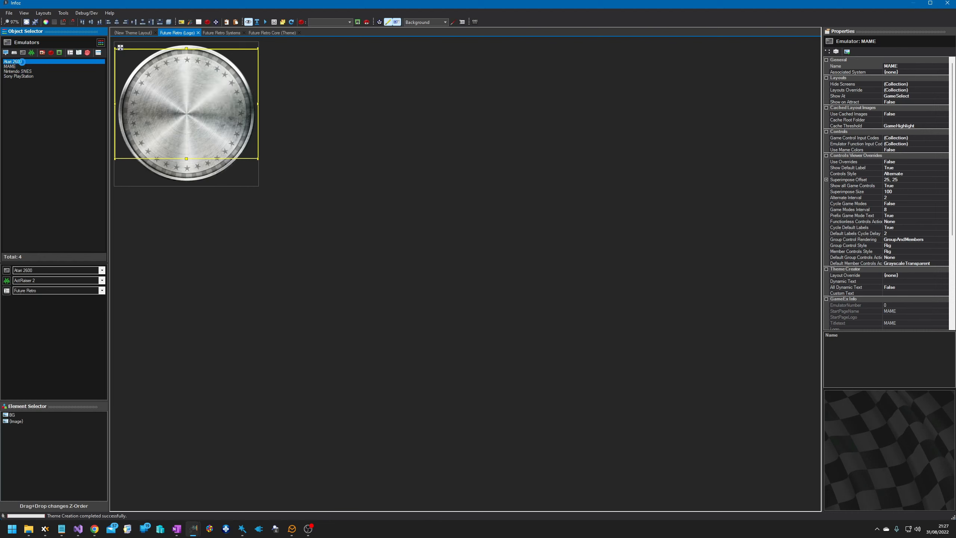
click(19, 71)
click(17, 66)
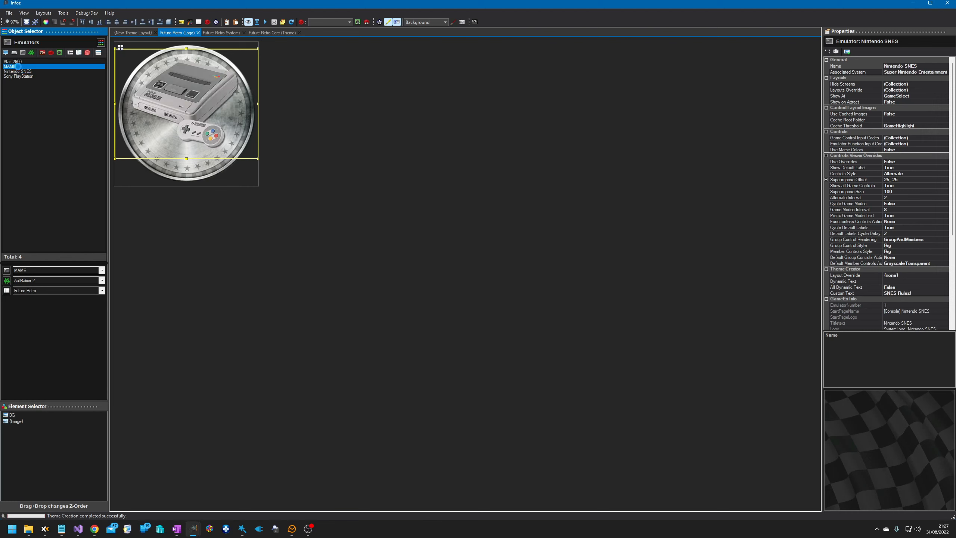
click(20, 76)
click(20, 72)
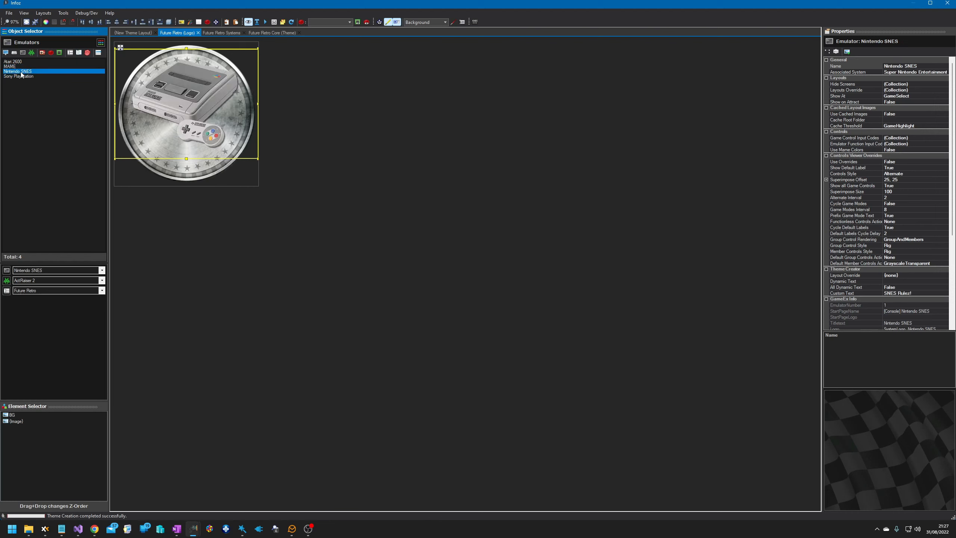
Set the MAME emulator's Associated System to Mame.
click(18, 66)
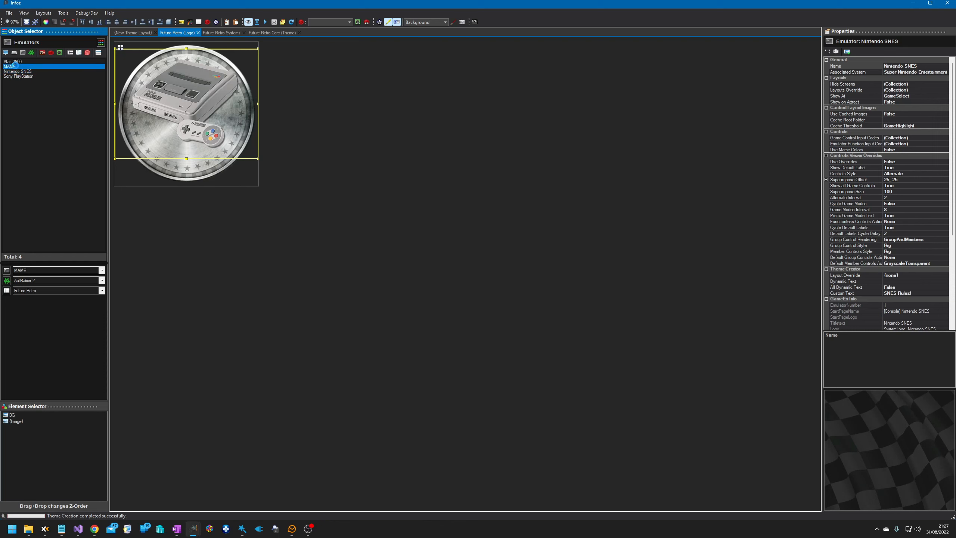
click(931, 72)
click(945, 72)
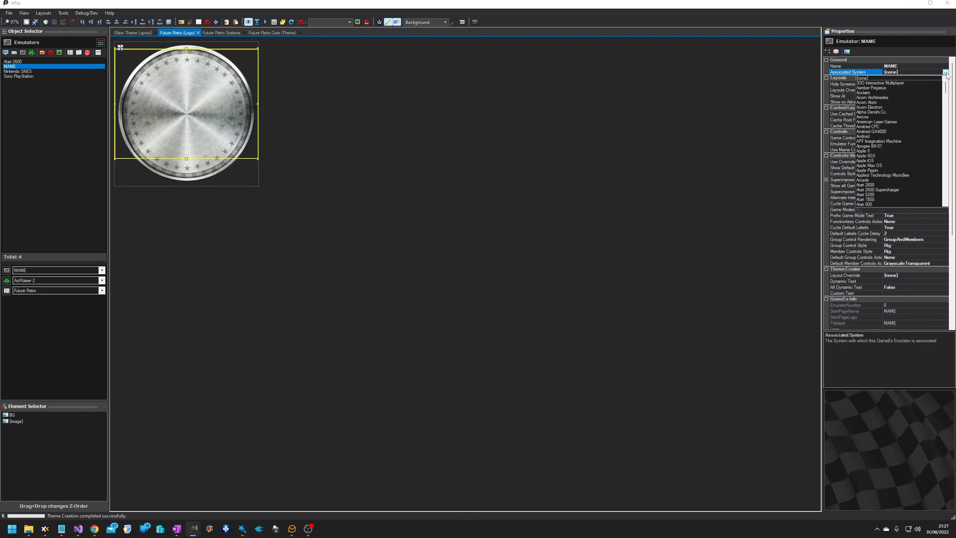
drag(945, 88, 939, 135)
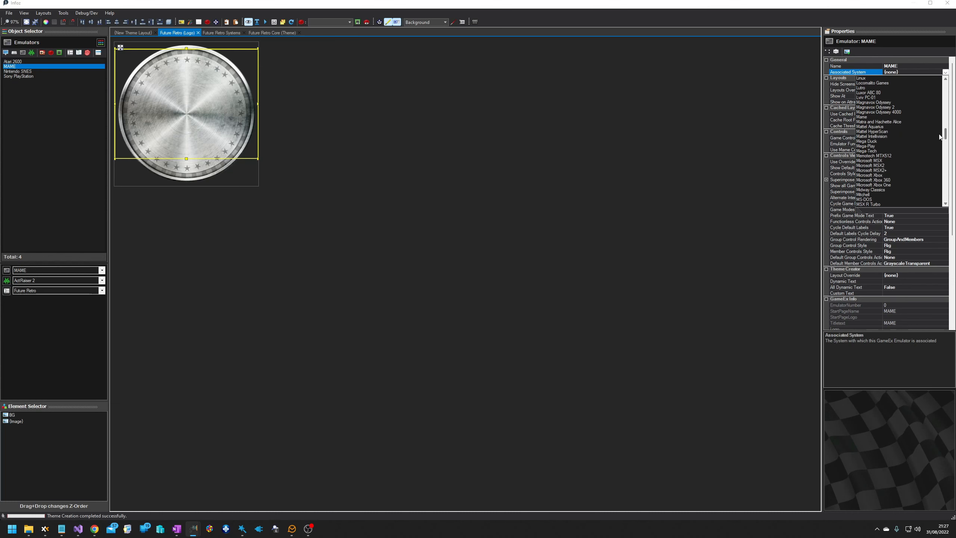
click(861, 118)
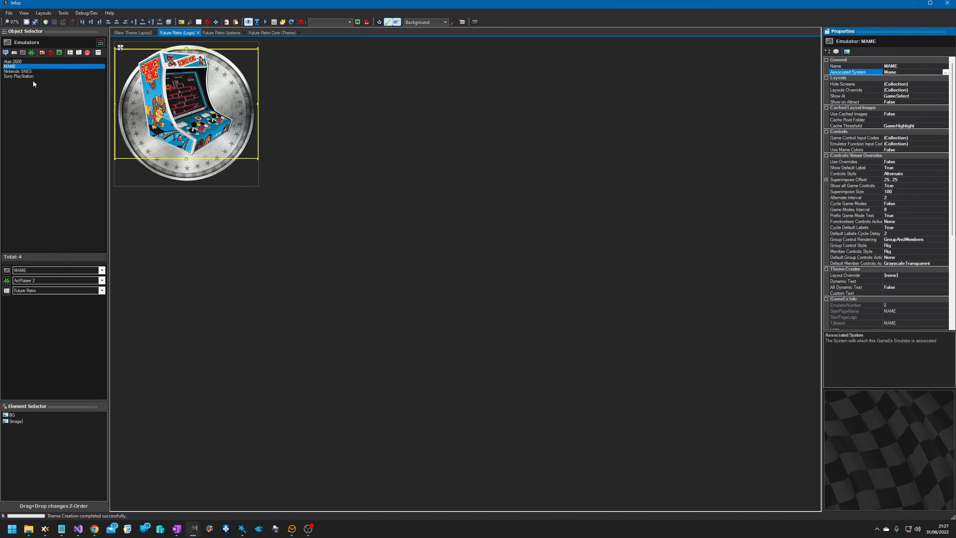
Preview the layout with Sony PlayStation, add a text element and place it near the coin's lower edge.
click(22, 77)
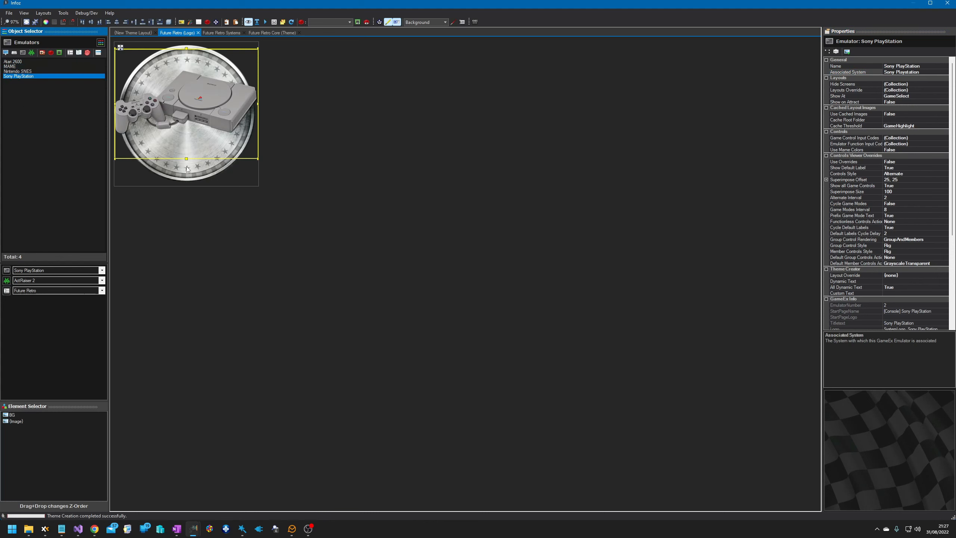
click(169, 169)
click(279, 249)
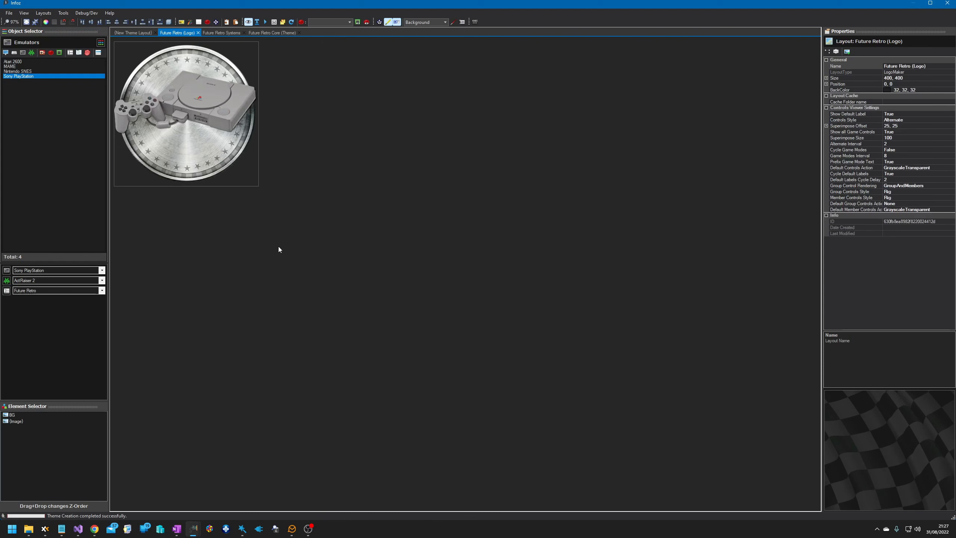
right_click(172, 137)
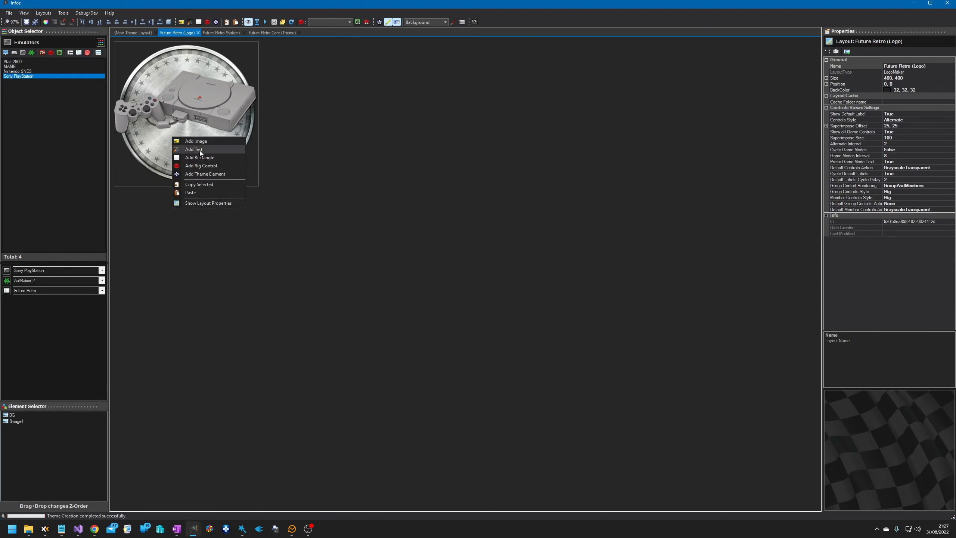
click(200, 150)
drag(124, 44, 152, 162)
Move the dynamic image element to about 4, 6 and resize it to fit the upper part of the coin.
click(181, 137)
drag(258, 160, 241, 144)
drag(121, 46, 123, 41)
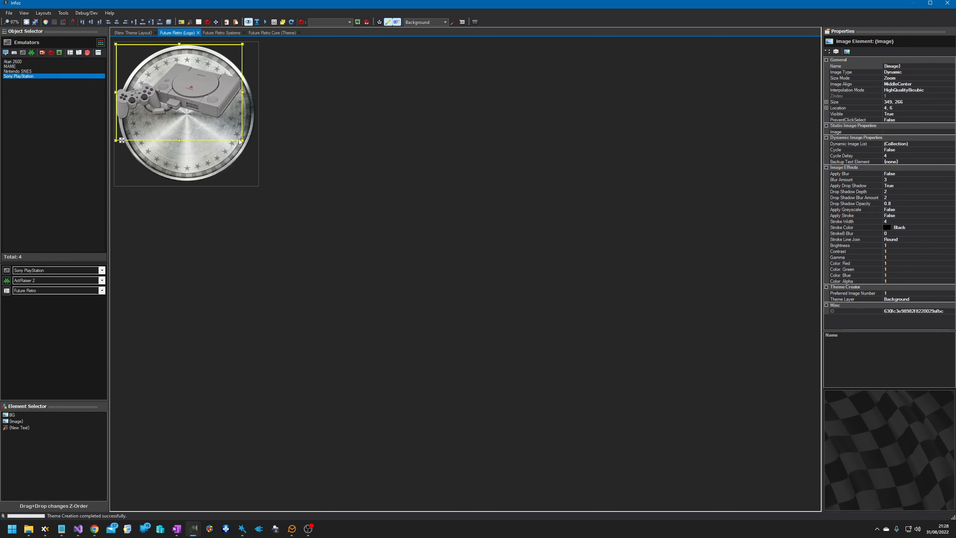
drag(241, 140, 257, 154)
Enlarge the text element to about 390 by 143 and raise it over the lower part of the coin.
click(154, 166)
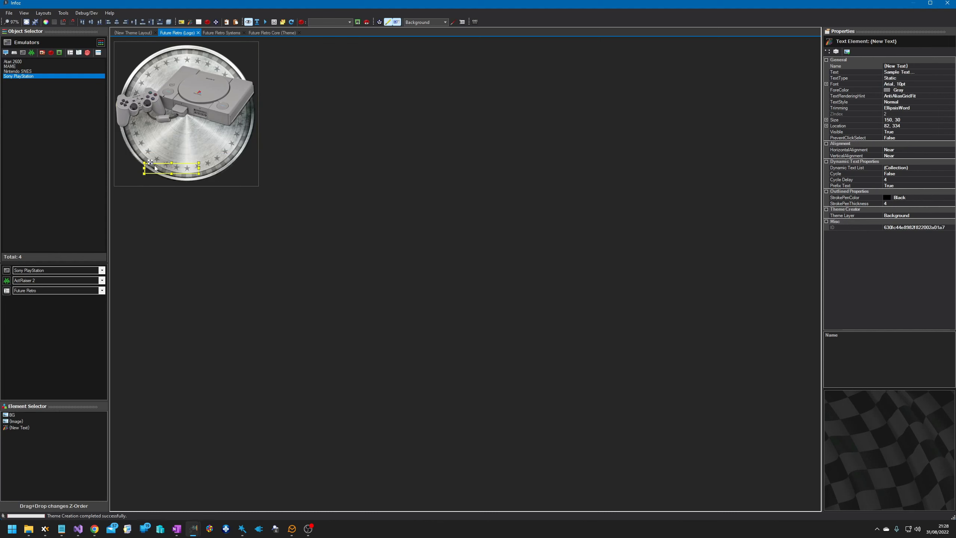
drag(150, 162, 257, 184)
drag(187, 153, 188, 131)
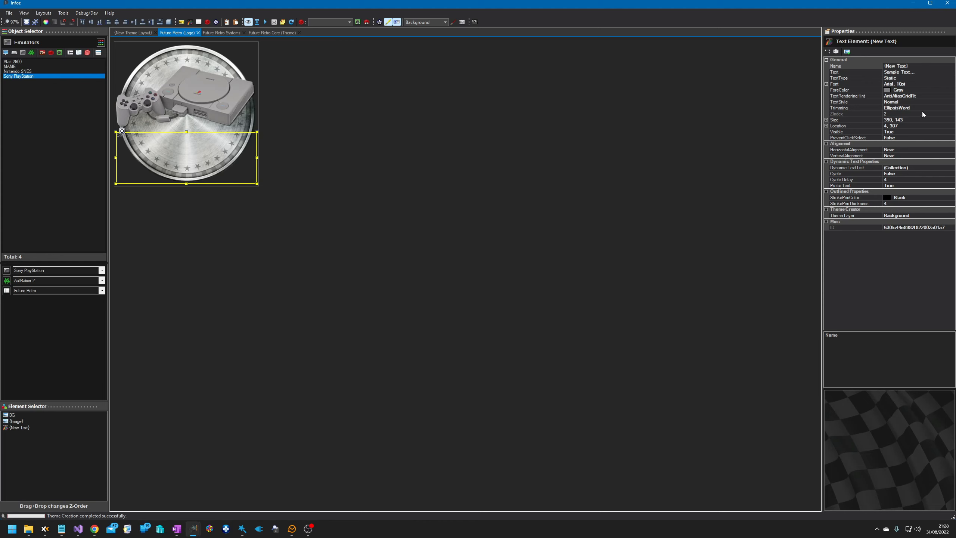
Set the text element's TextStyle to Outlined and its ForeColor to White.
click(945, 102)
click(951, 102)
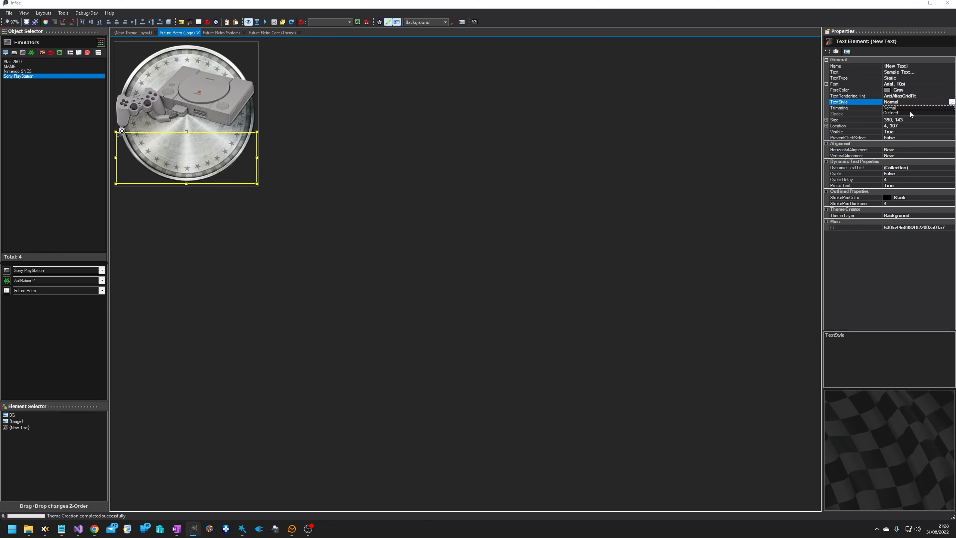
click(910, 113)
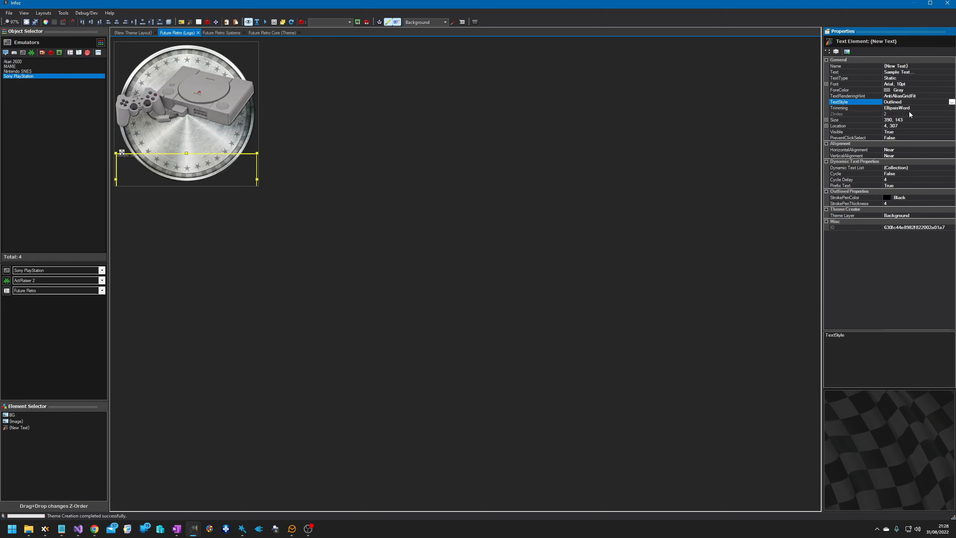
click(925, 89)
click(928, 91)
click(897, 114)
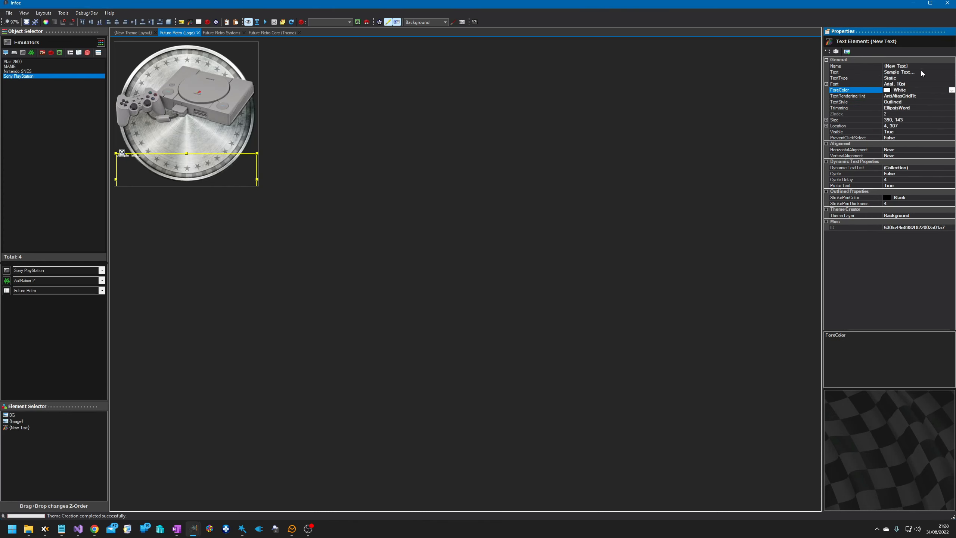
Set the text element's TextType to Dynamic.
click(903, 78)
click(895, 78)
click(895, 90)
Set the text element's font to American Captain, Regular, size 48.
double_click(914, 84)
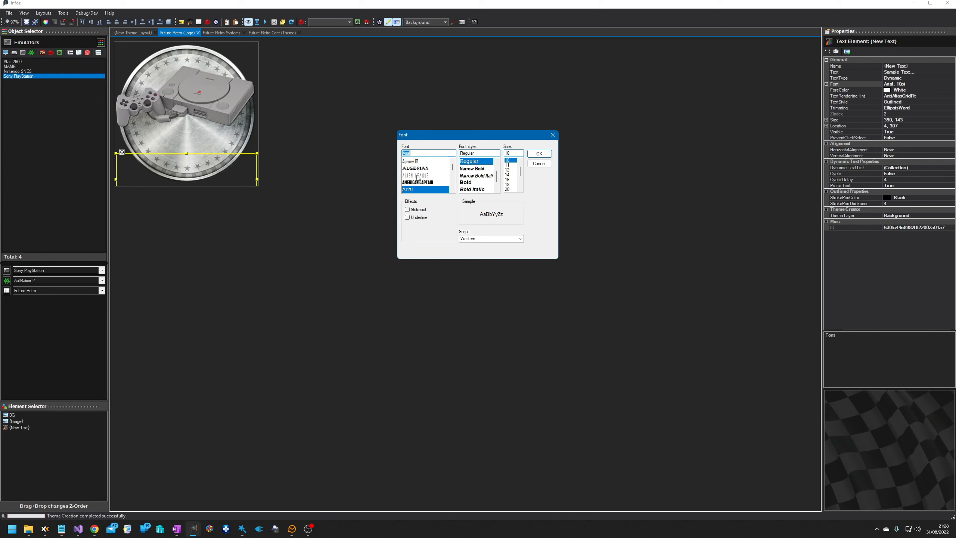
click(418, 182)
scroll(521, 179, down, 3)
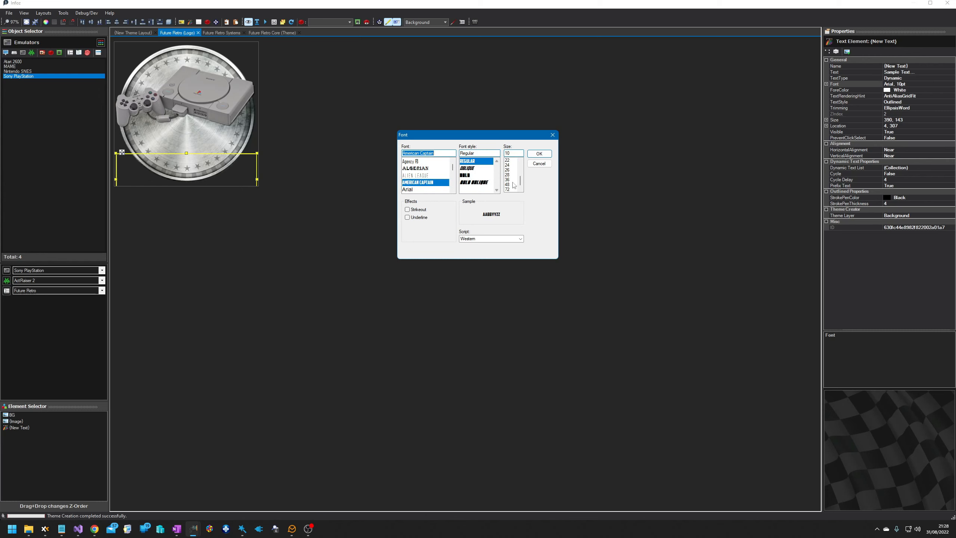
click(509, 184)
click(538, 153)
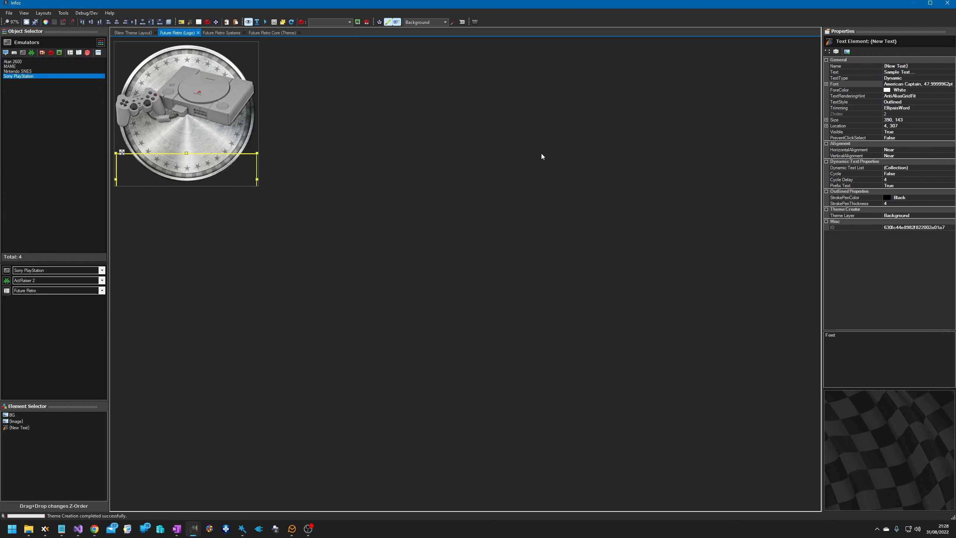
Move the text element up to about 4, 251 and set its VerticalAlignment to Far and HorizontalAlignment to Center.
drag(122, 151, 122, 130)
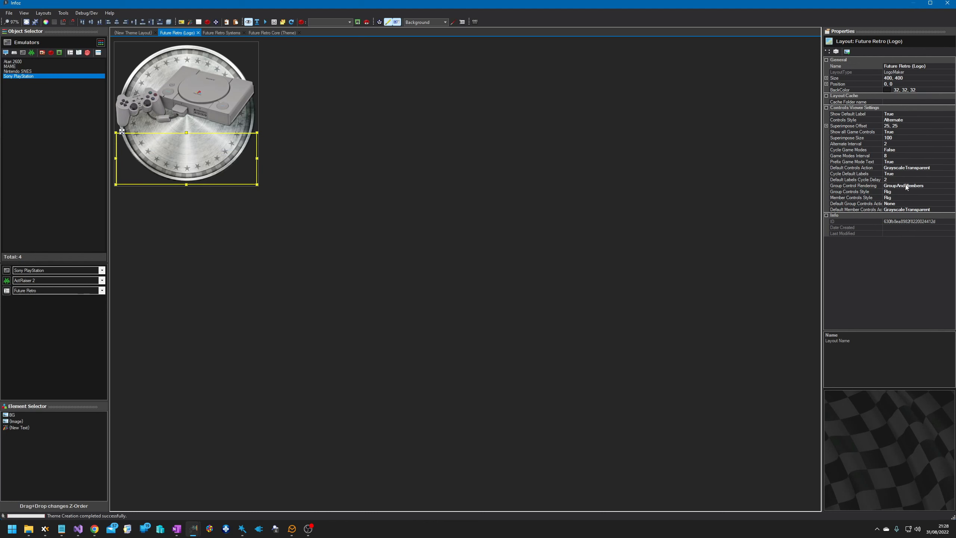
click(209, 166)
click(919, 154)
click(952, 156)
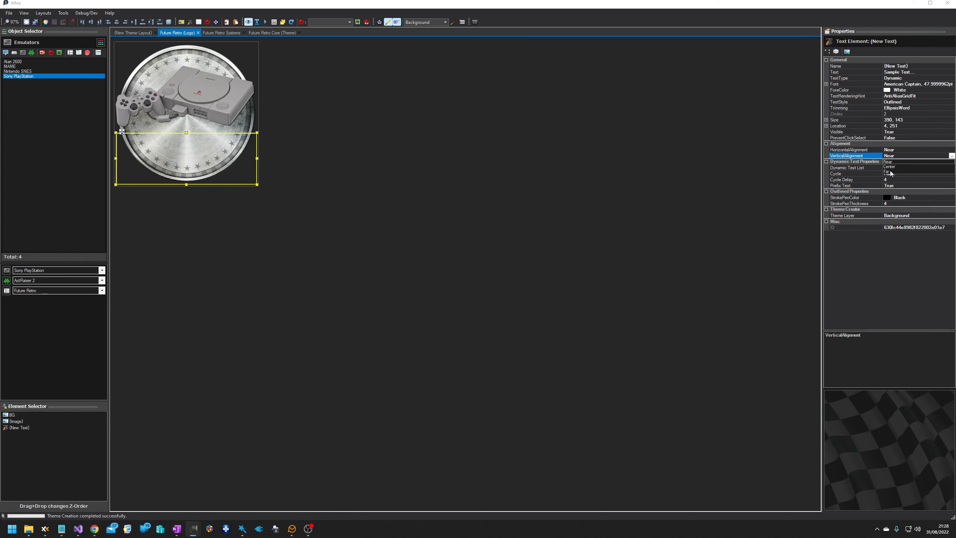
click(889, 171)
click(918, 149)
click(952, 150)
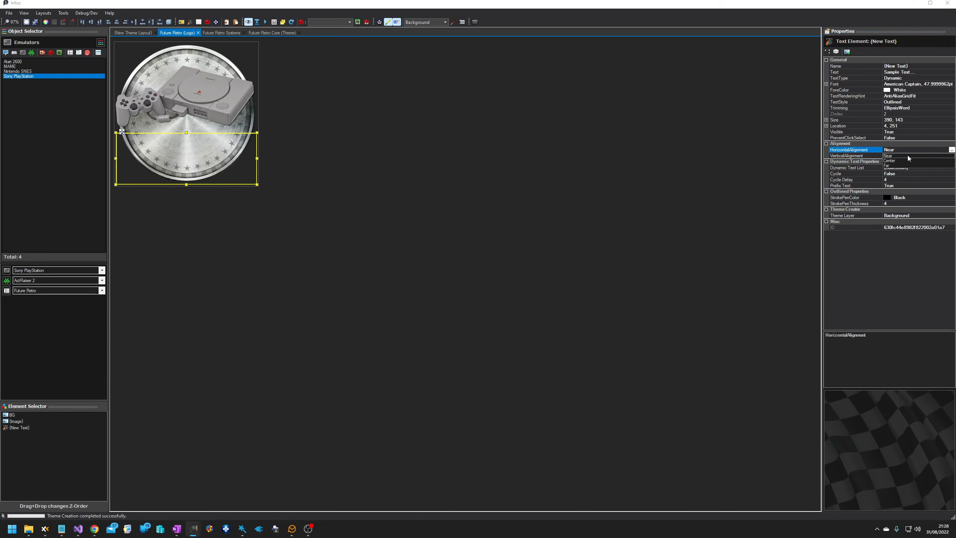
click(908, 161)
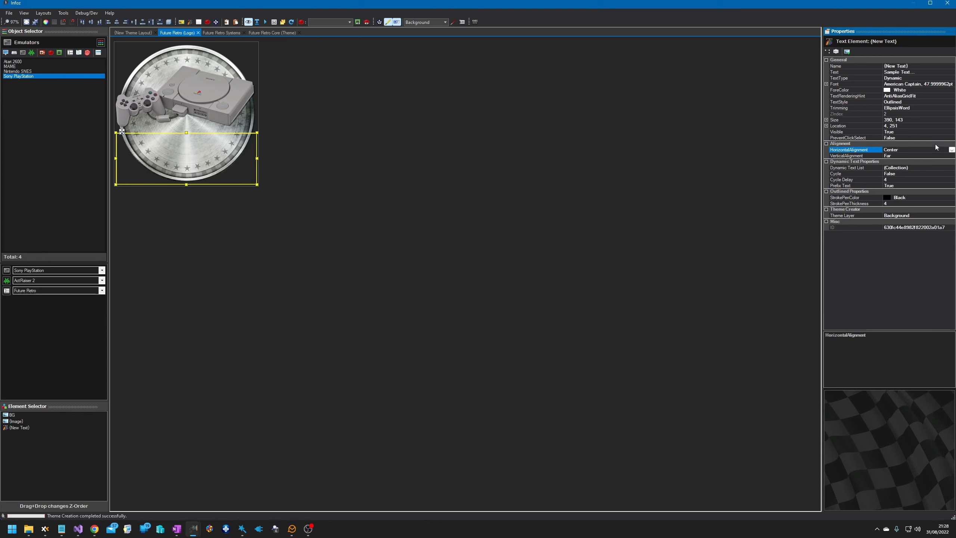
Fill the text element's Dynamic Text List with SystemDisplayedName followed by ThemeCoreLogoDisplayName.
click(923, 167)
click(951, 167)
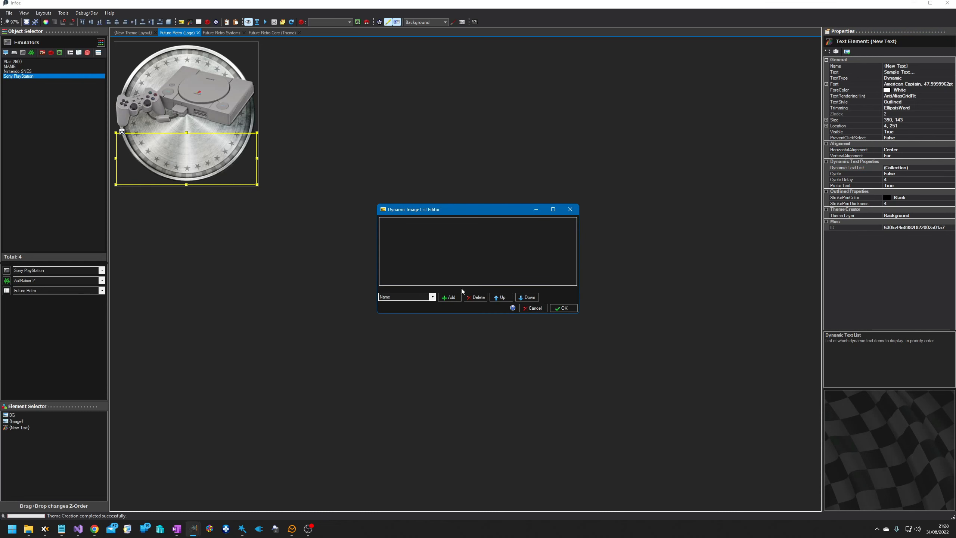
click(433, 297)
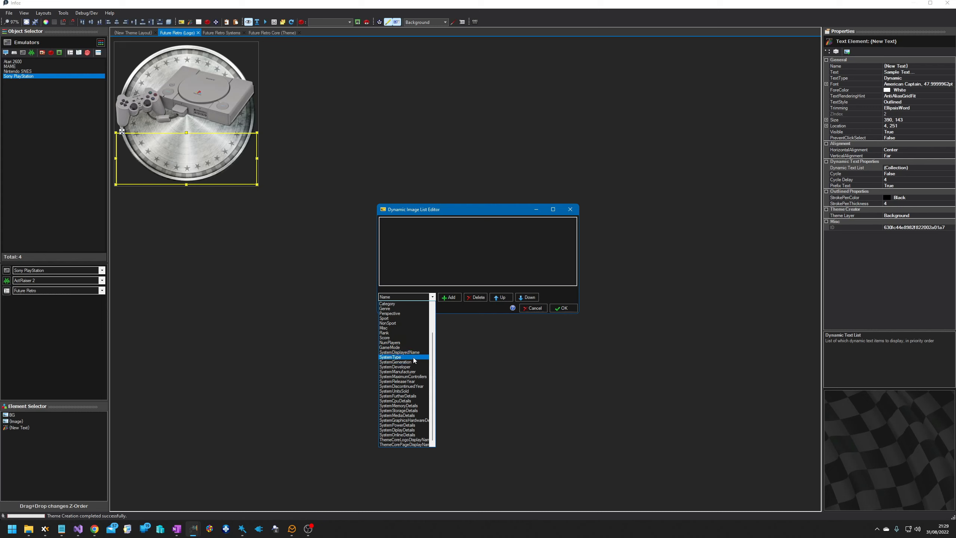
click(413, 352)
click(450, 297)
click(432, 297)
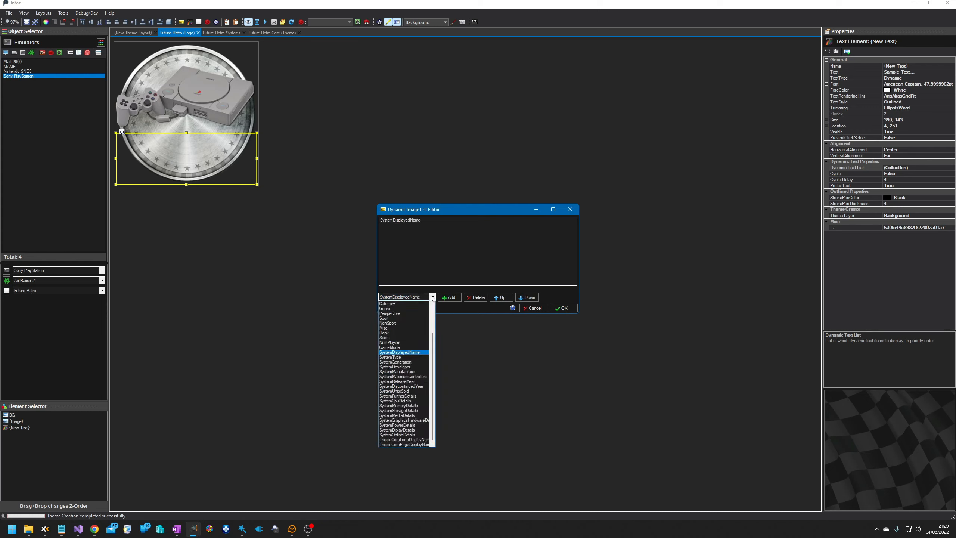
click(422, 440)
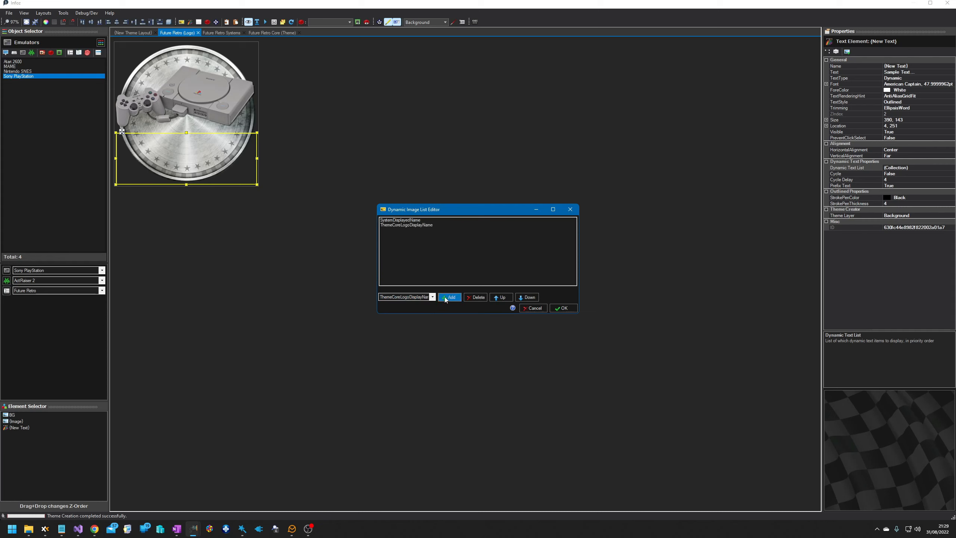
click(562, 308)
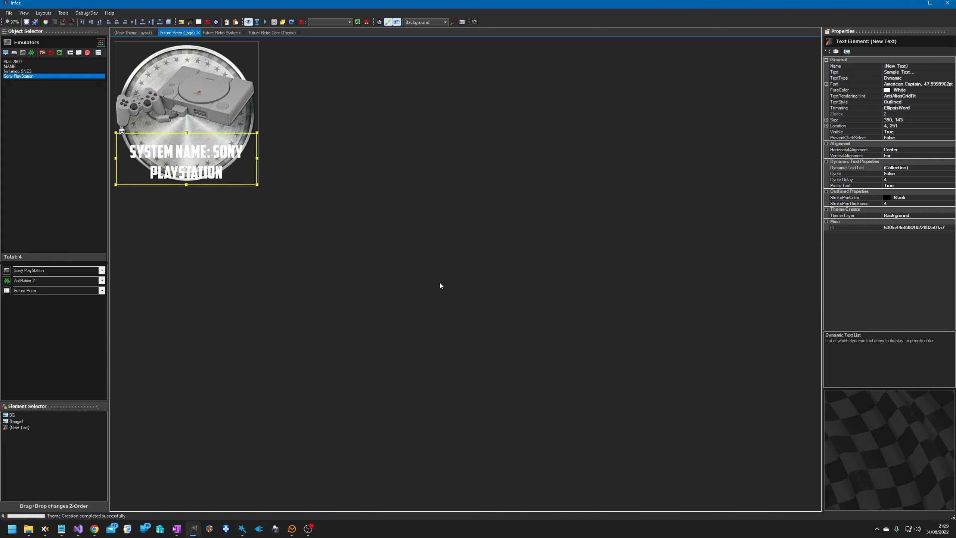
Keep the text element's Prefix Text at True and turn on outlined text rendering in the layout view.
click(182, 150)
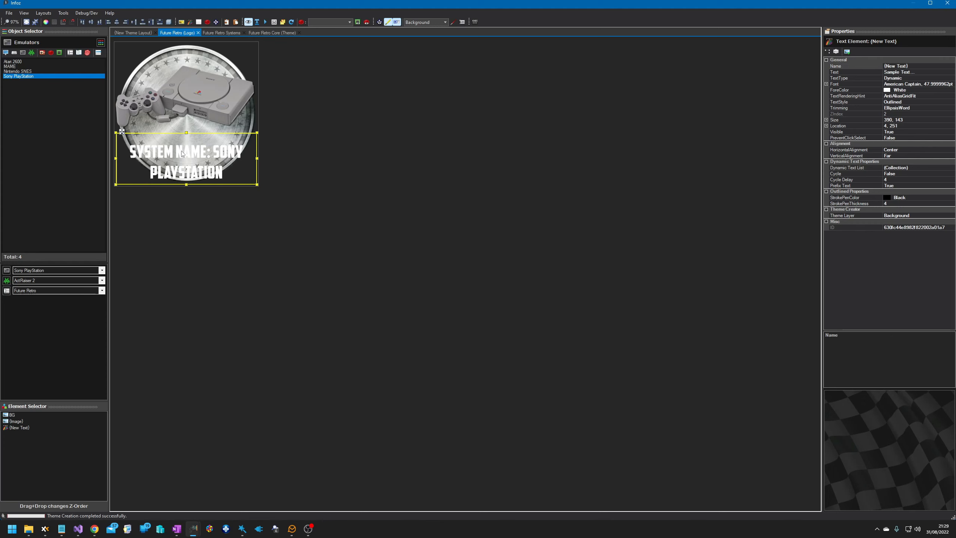
click(916, 185)
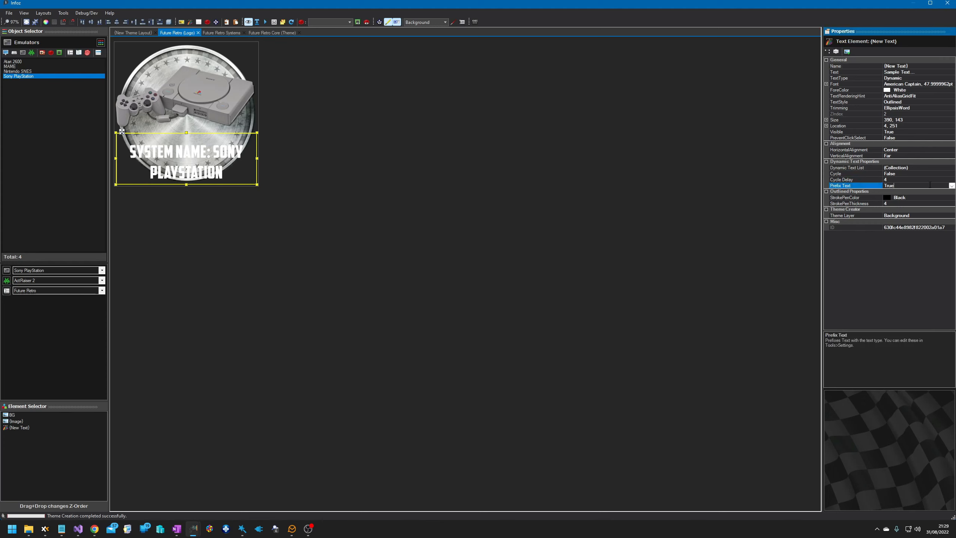
click(951, 186)
click(891, 193)
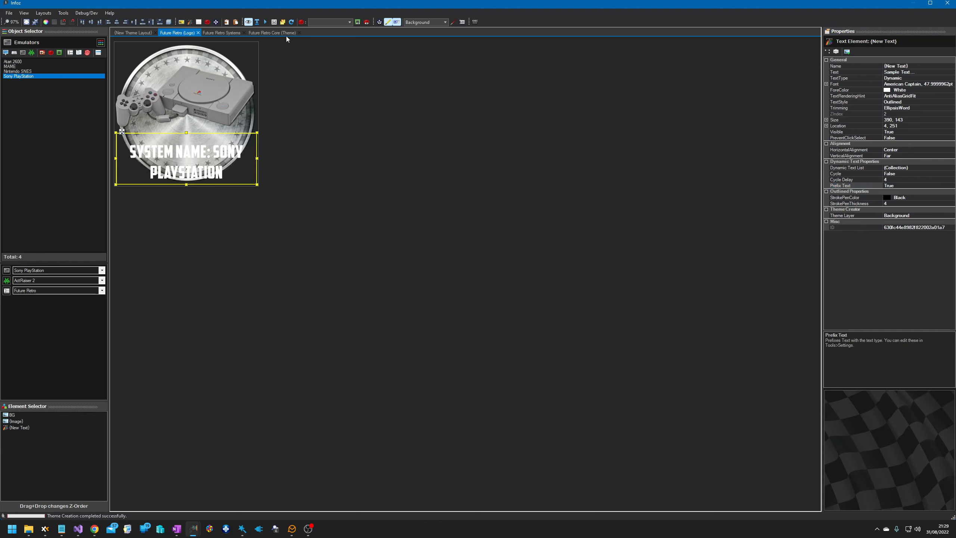
click(257, 21)
click(264, 244)
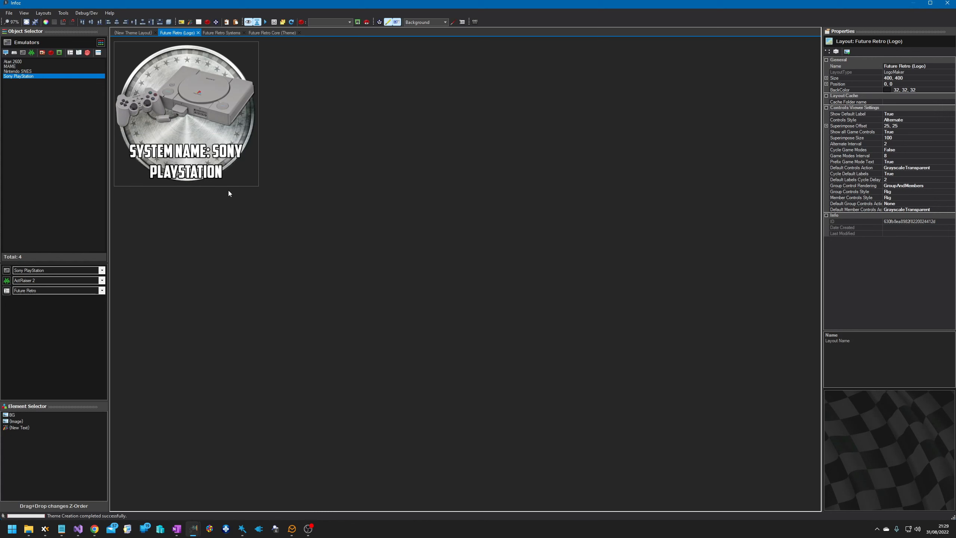
Set the name text element's StrokePenThickness to 10.
click(199, 157)
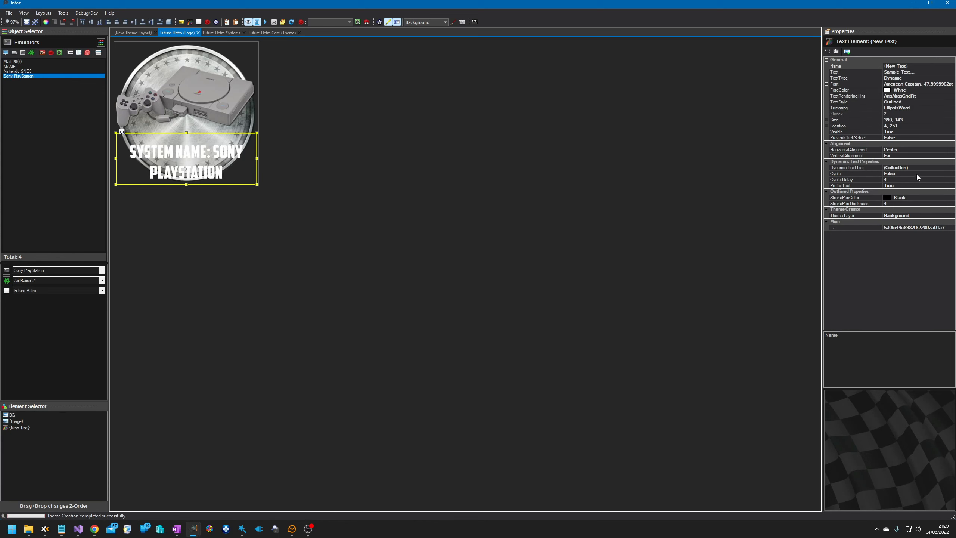
click(895, 179)
click(900, 204)
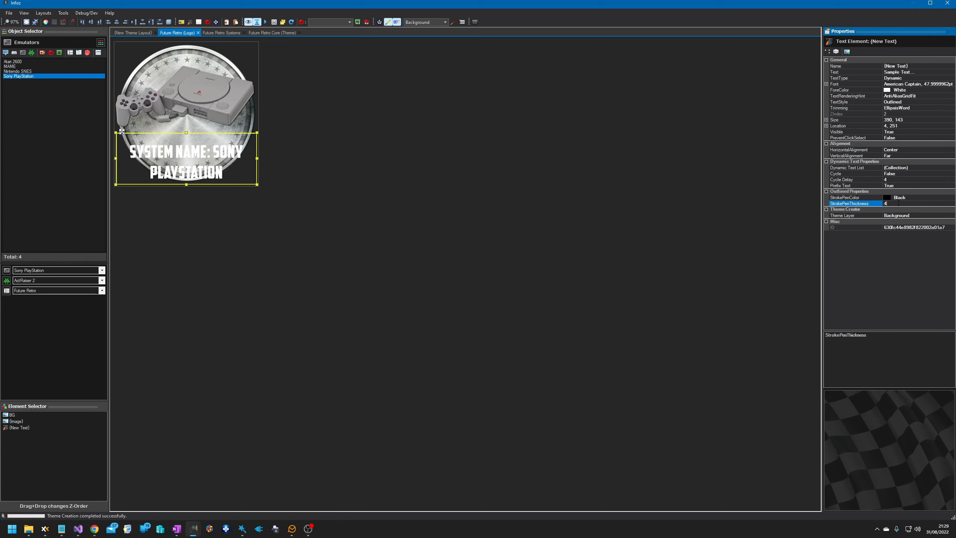
text(10)
click(288, 182)
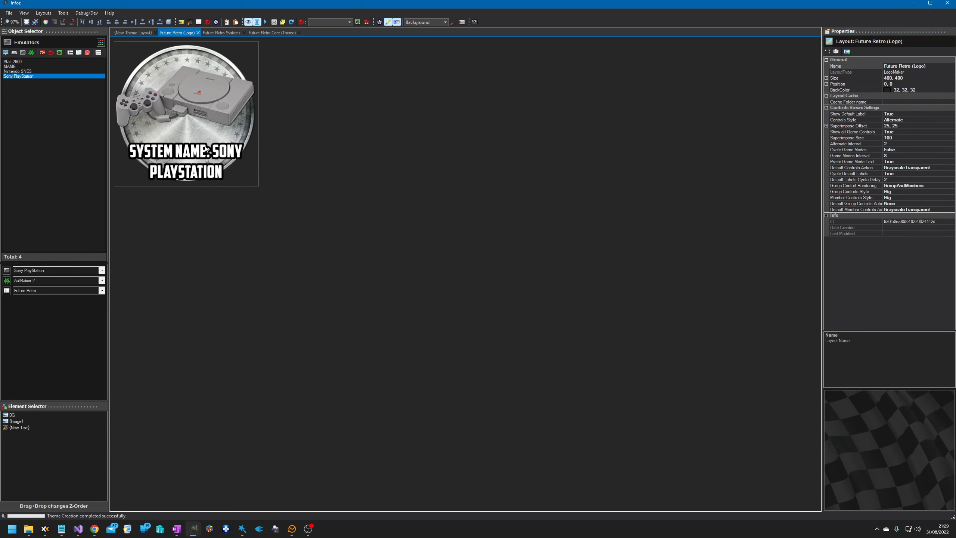
Set the name text element's Prefix Text to False and check the outlined result.
click(193, 158)
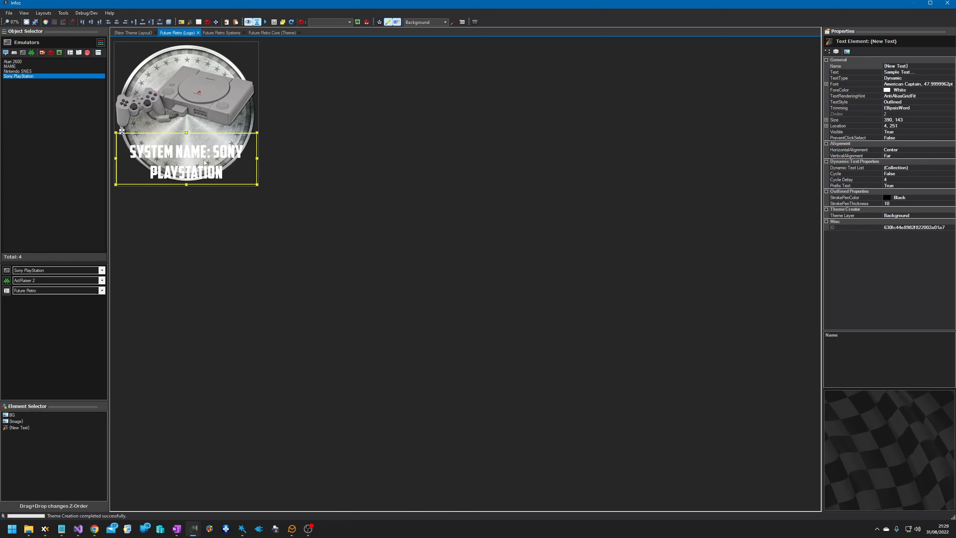
click(912, 185)
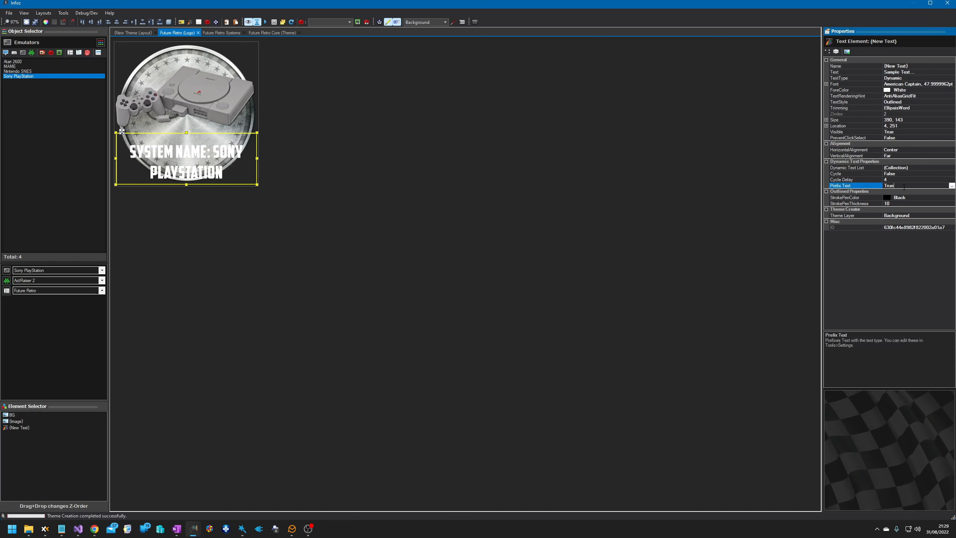
click(952, 186)
click(894, 197)
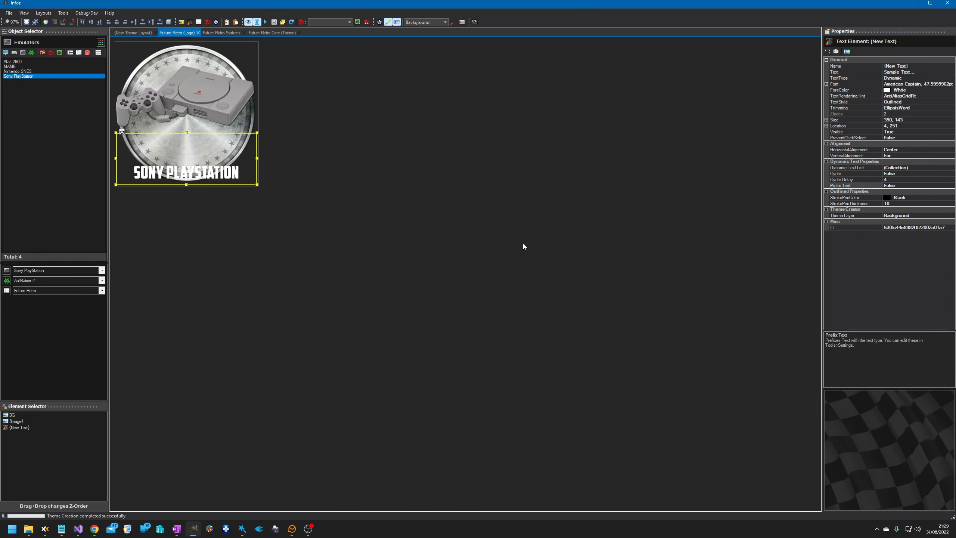
click(305, 323)
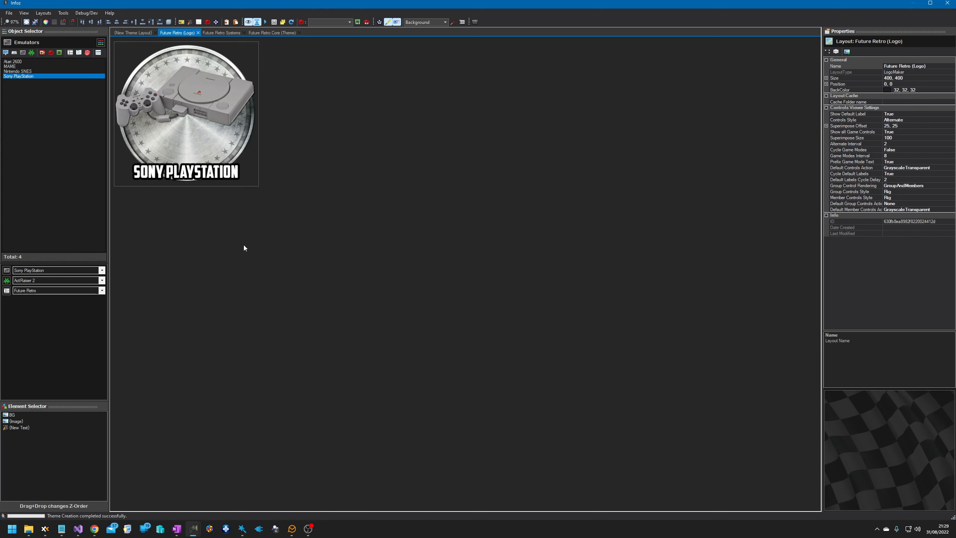
Set the name text element's StrokePenThickness to 18.
click(209, 172)
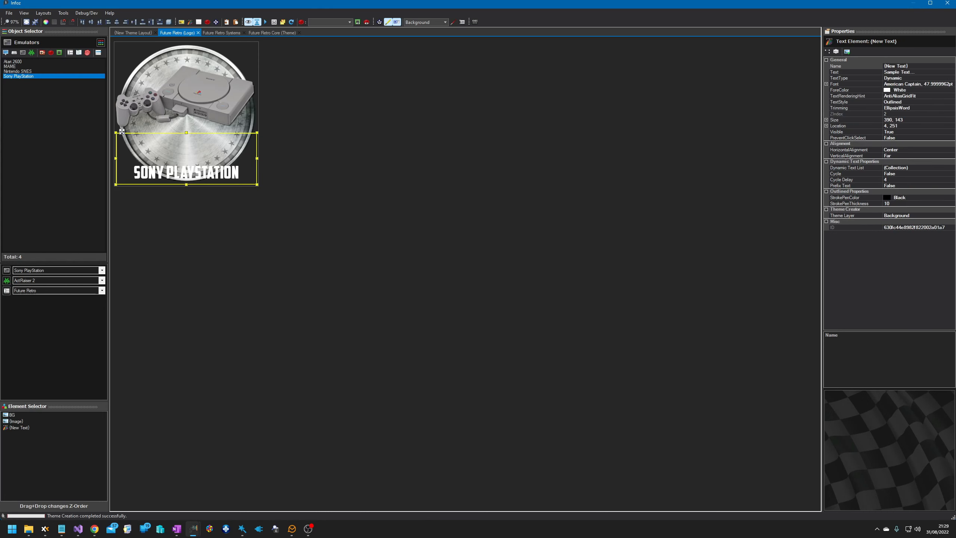
click(895, 204)
text(1)
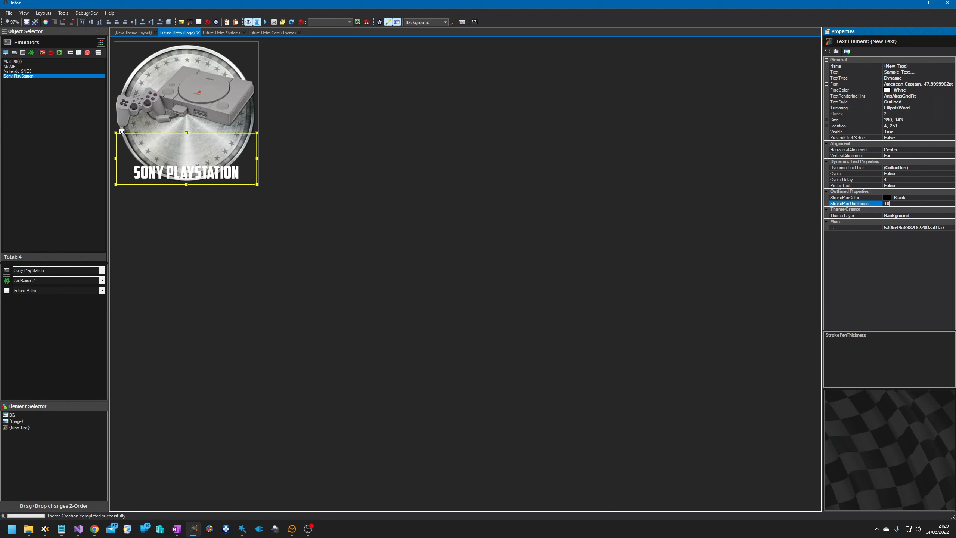
click(309, 221)
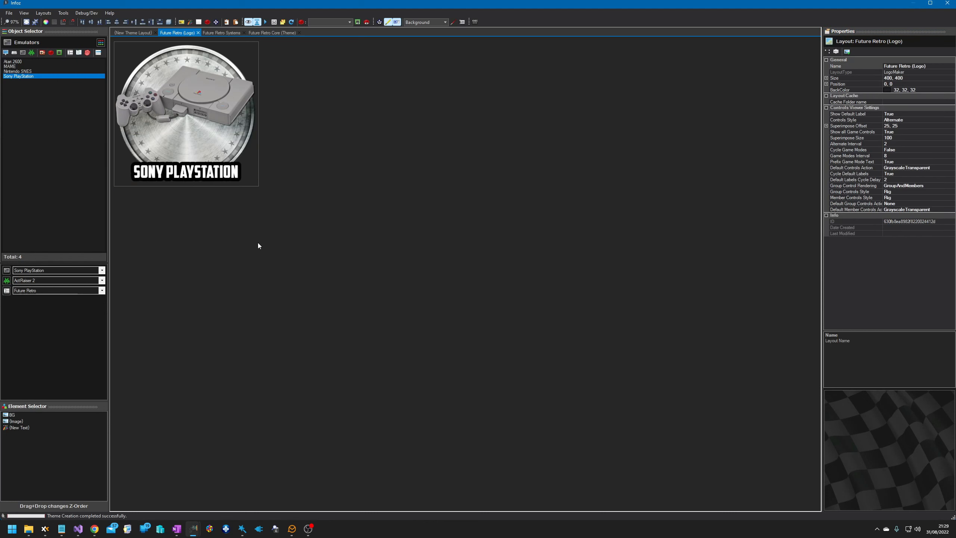
Preview the logo layout with the Atari 2600 emulator and the Ebooks core logo.
click(22, 71)
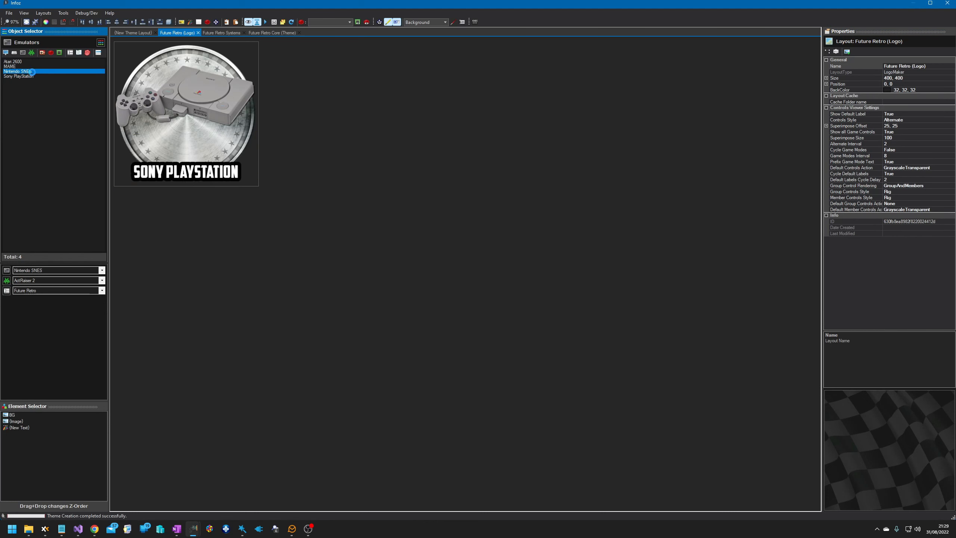
click(17, 61)
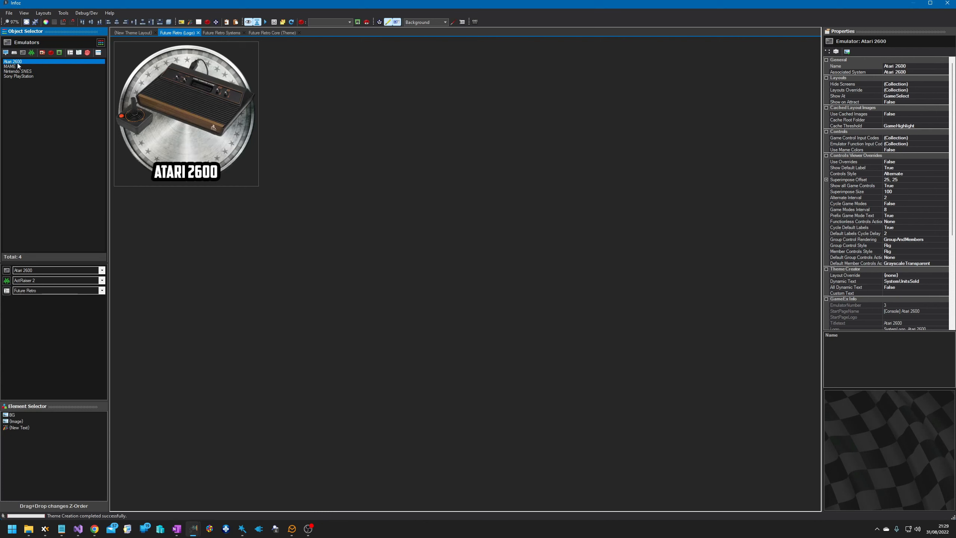
click(79, 53)
click(86, 53)
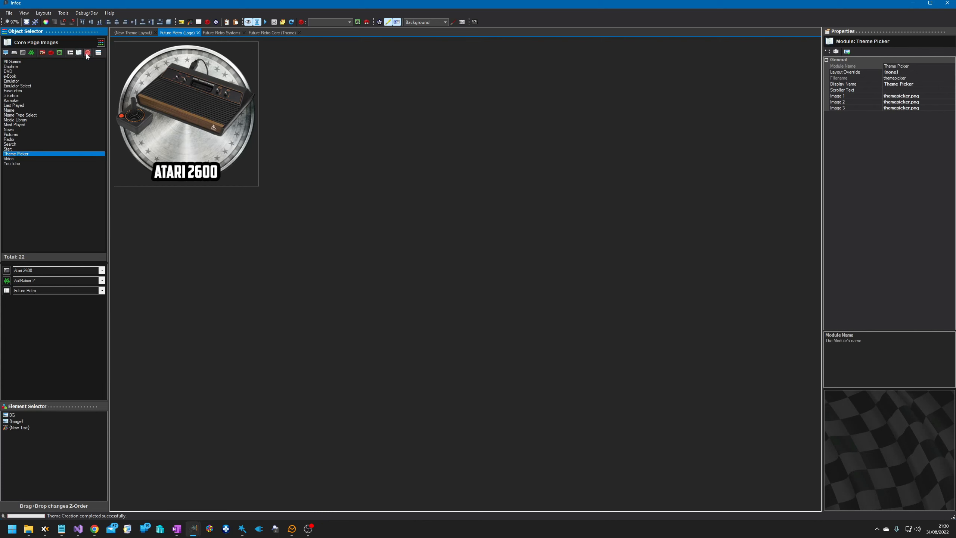
click(17, 86)
click(14, 120)
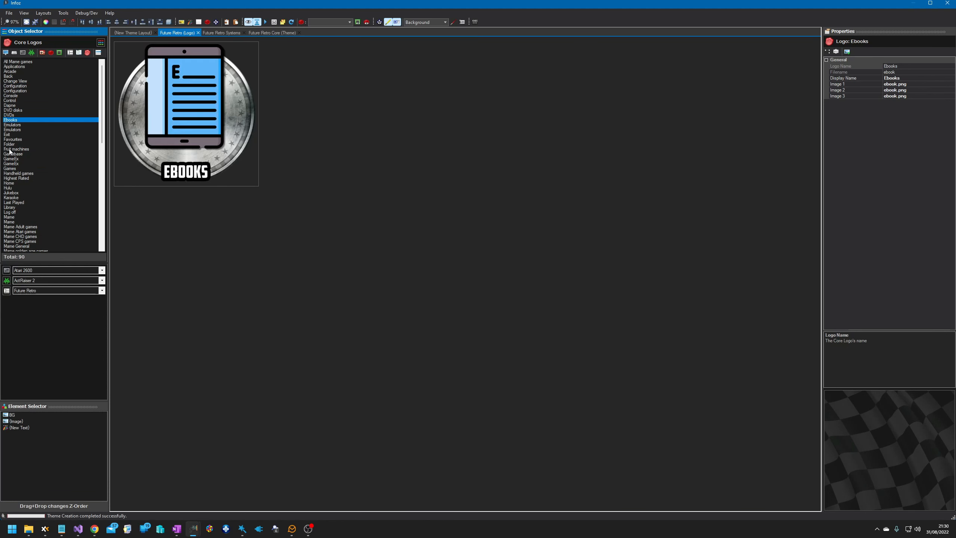
Preview the logo layout with more core logos, including Mame golden age games, Mame Lightgun games, View by Category and Multimedia.
click(16, 148)
scroll(15, 179, down, 5)
click(39, 179)
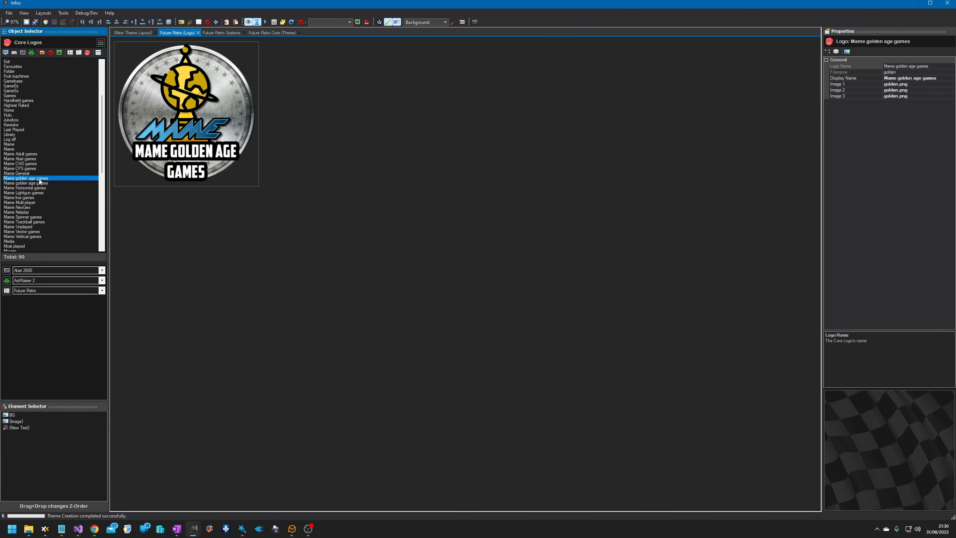
click(34, 192)
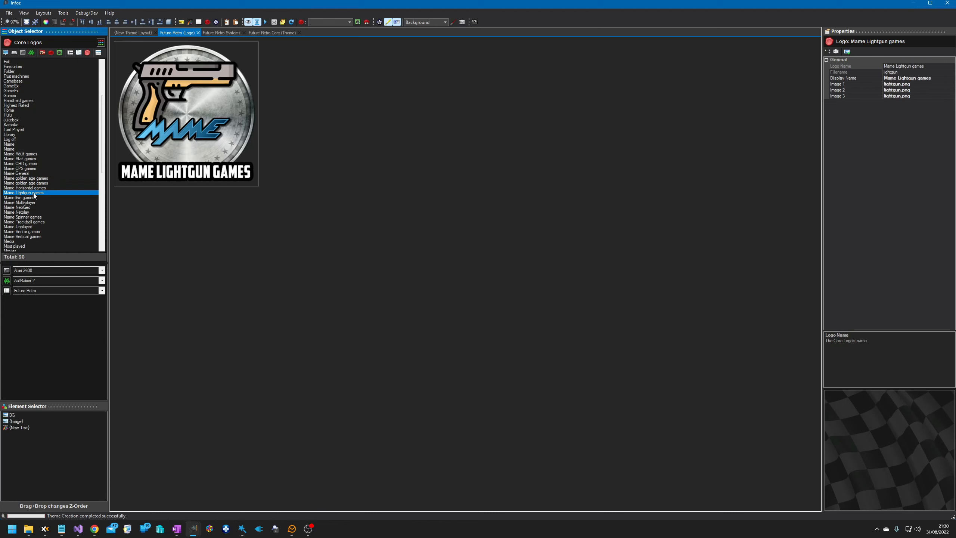
scroll(33, 194, down, 7)
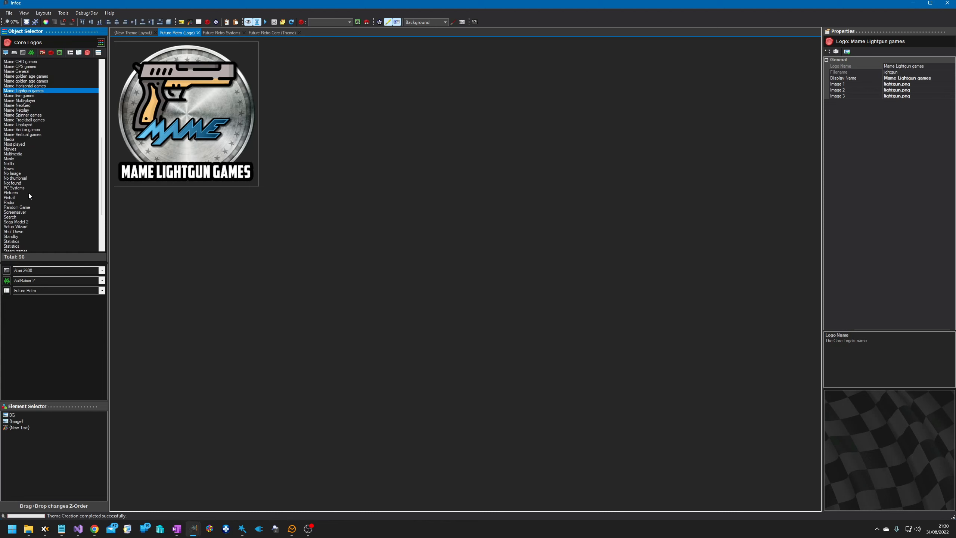
scroll(29, 194, down, 5)
click(29, 197)
click(31, 212)
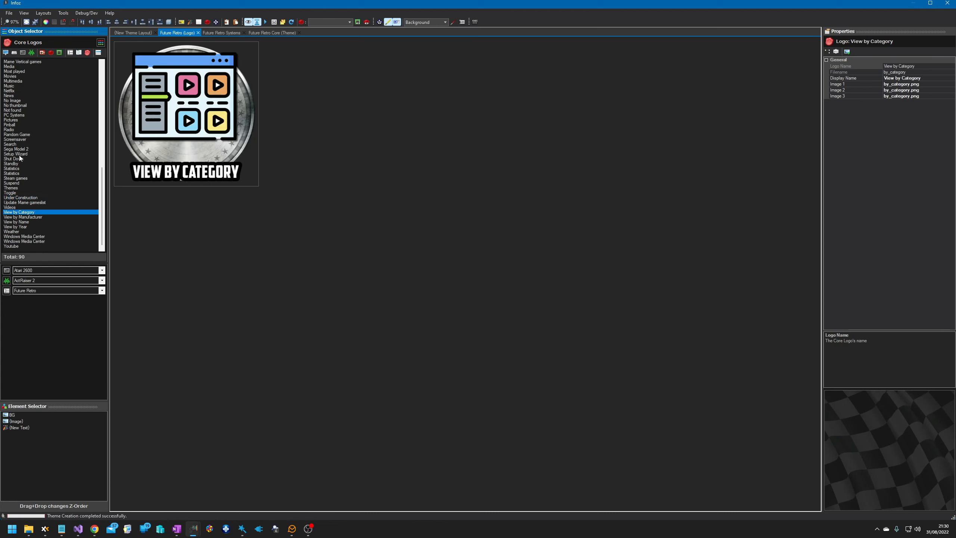
click(17, 148)
click(15, 109)
click(15, 81)
scroll(50, 155, up, 17)
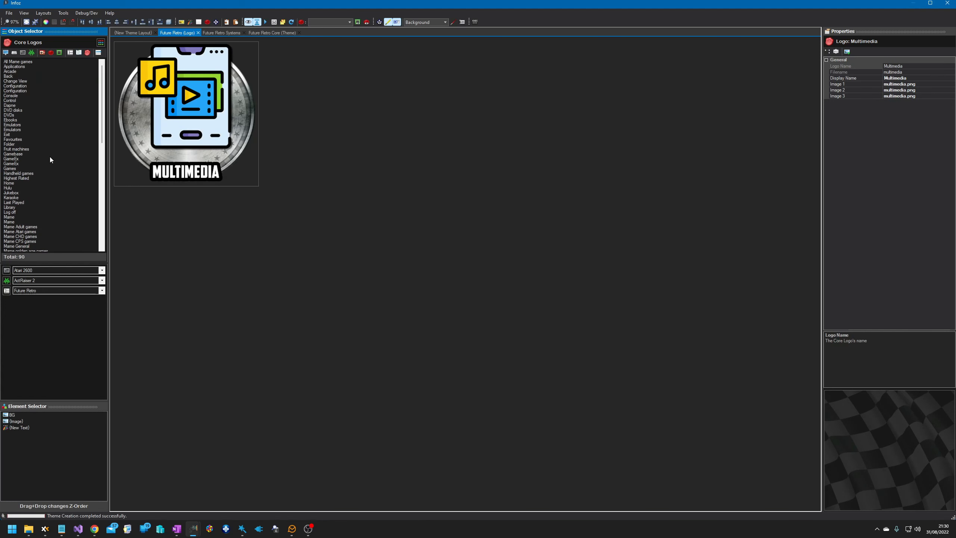
Build the emulator and core logos for the Future Retro theme.
click(70, 53)
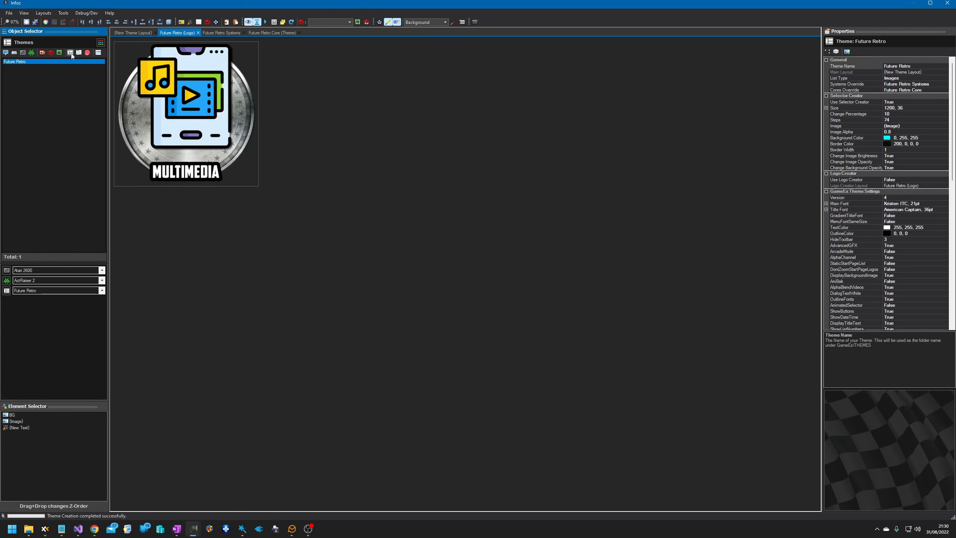
right_click(60, 60)
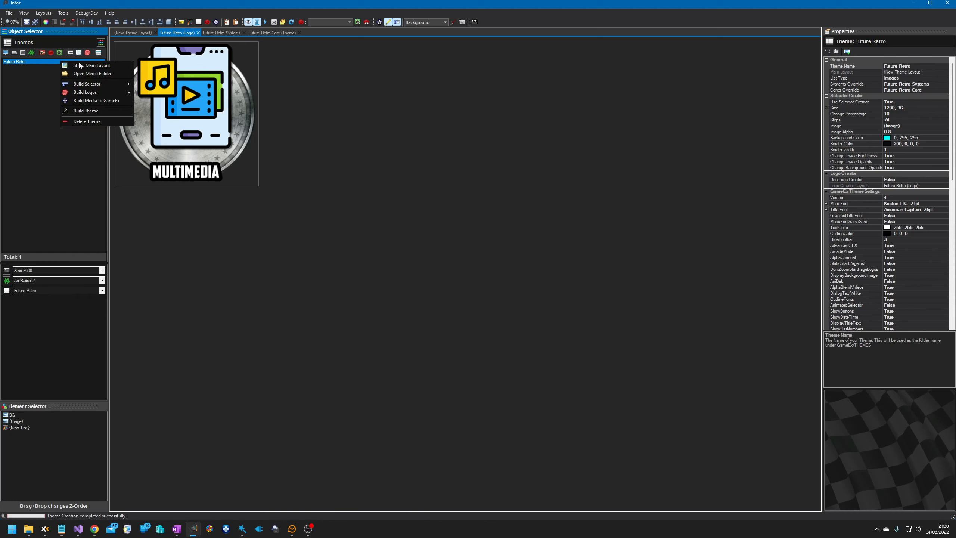
mouse_move(91, 92)
click(161, 95)
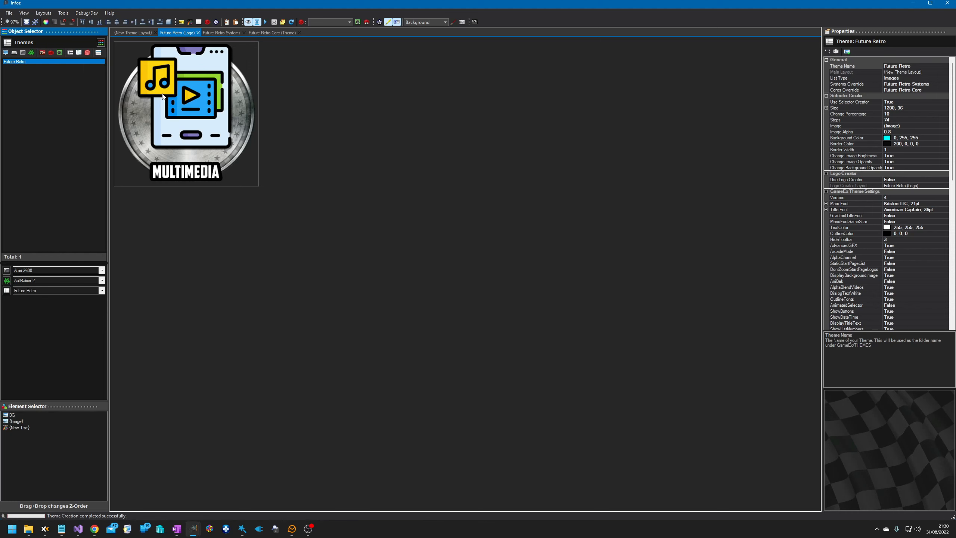
click(526, 276)
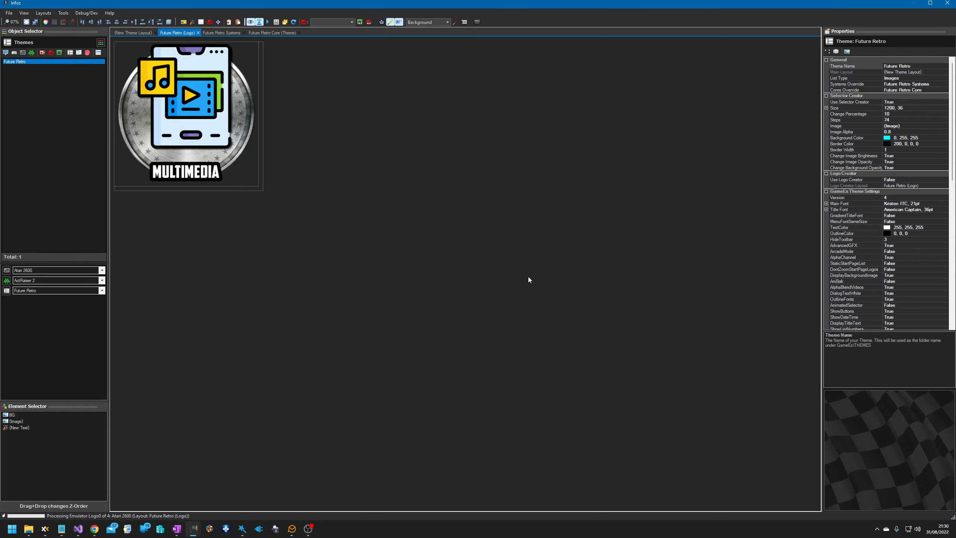
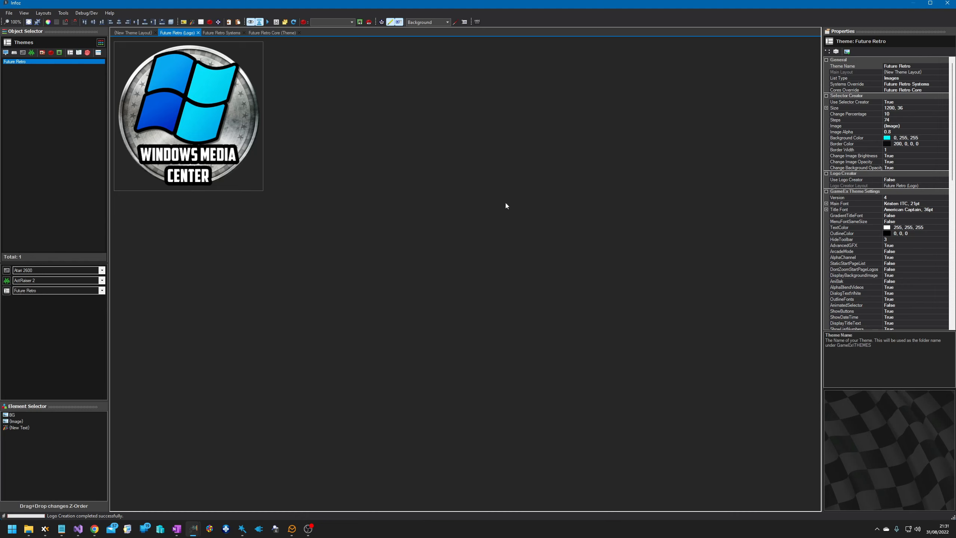
Open the Future Retro theme's media folder and examine the generated images in its LOGOS folder.
right_click(78, 63)
click(99, 72)
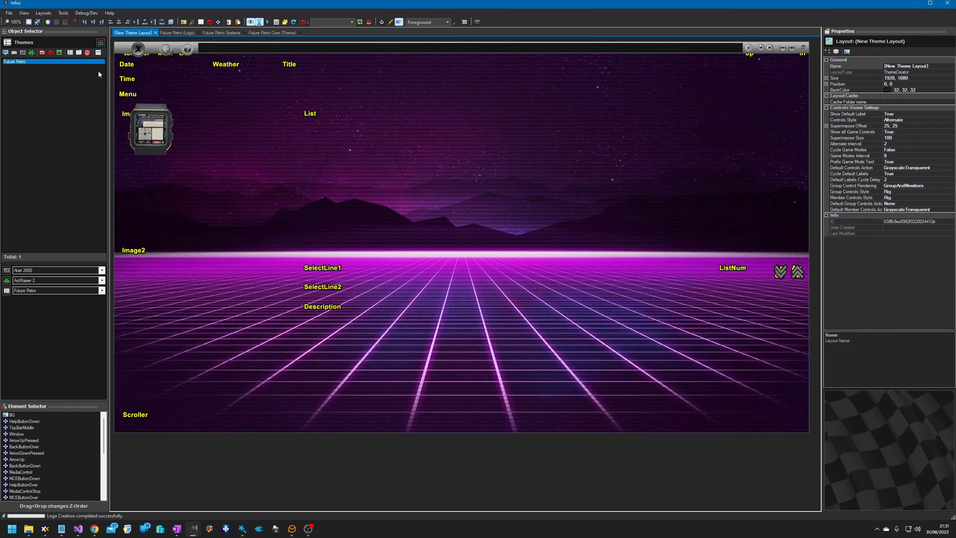
right_click(59, 61)
click(75, 74)
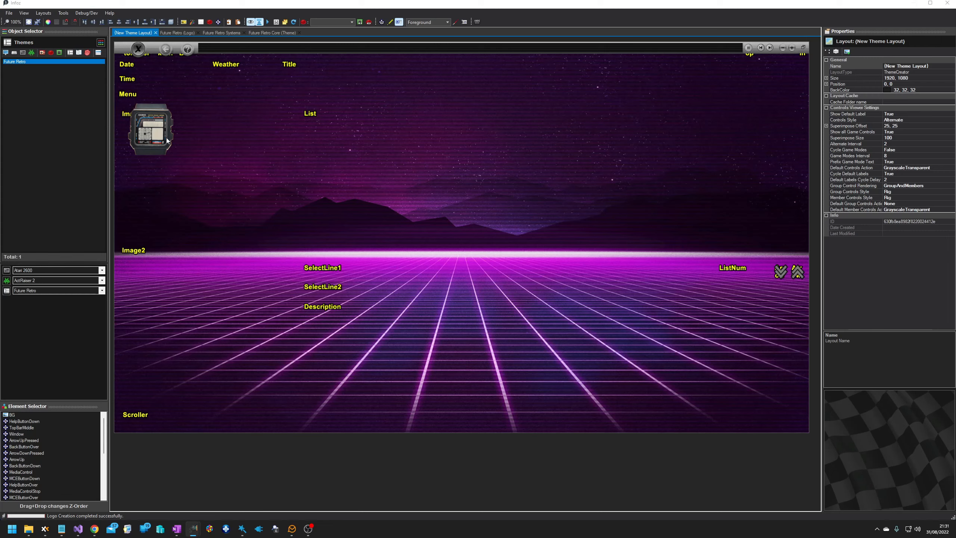
double_click(332, 200)
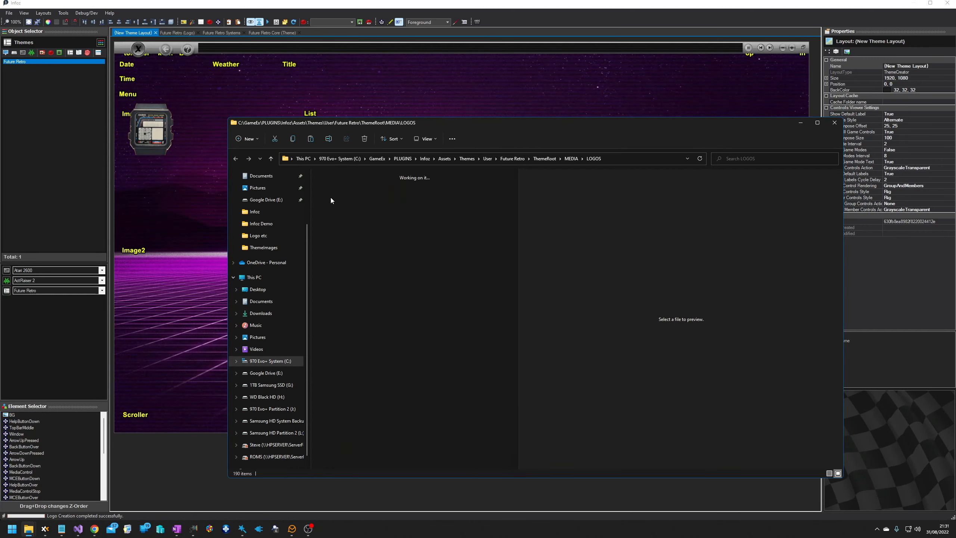
drag(518, 204, 513, 340)
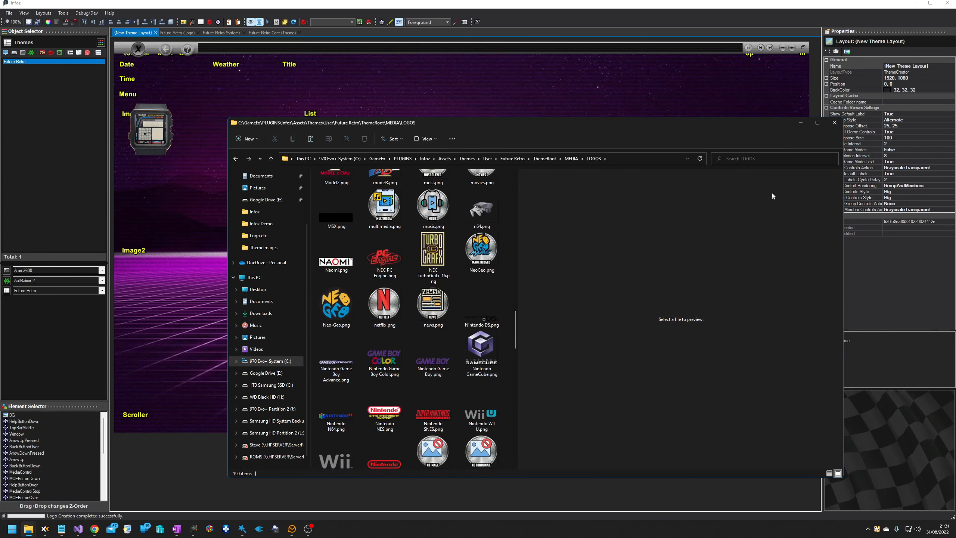
click(834, 124)
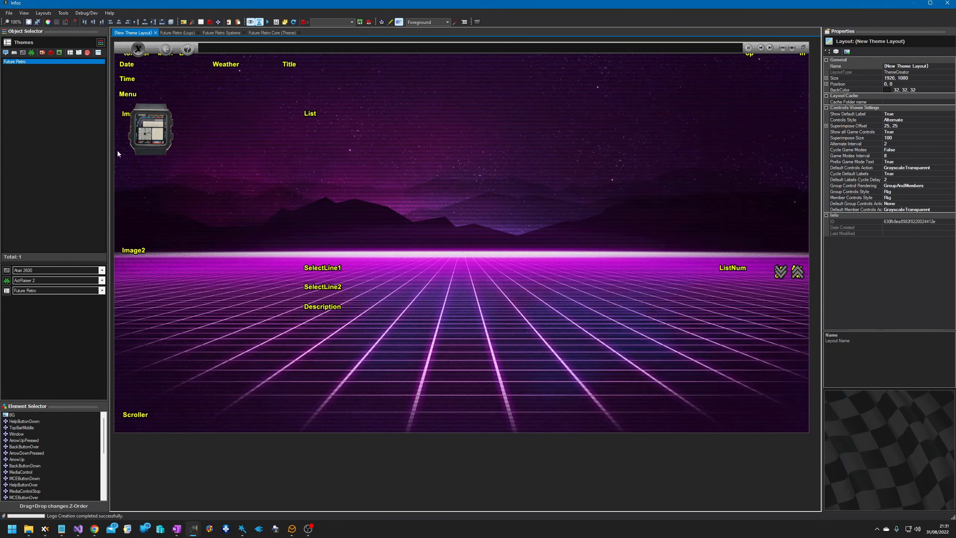
Build the Future Retro theme's media to GameEx and run GameEx to check the Start page.
right_click(43, 61)
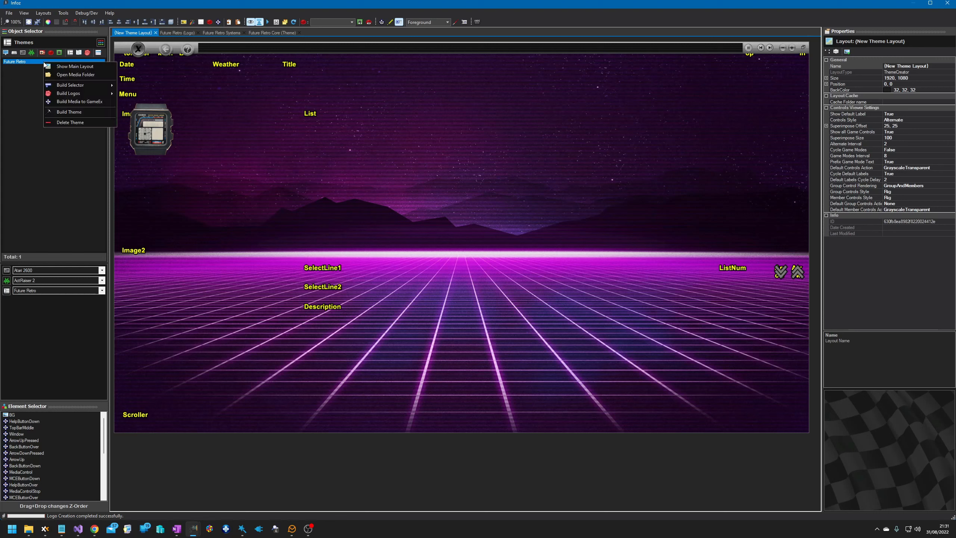
click(76, 102)
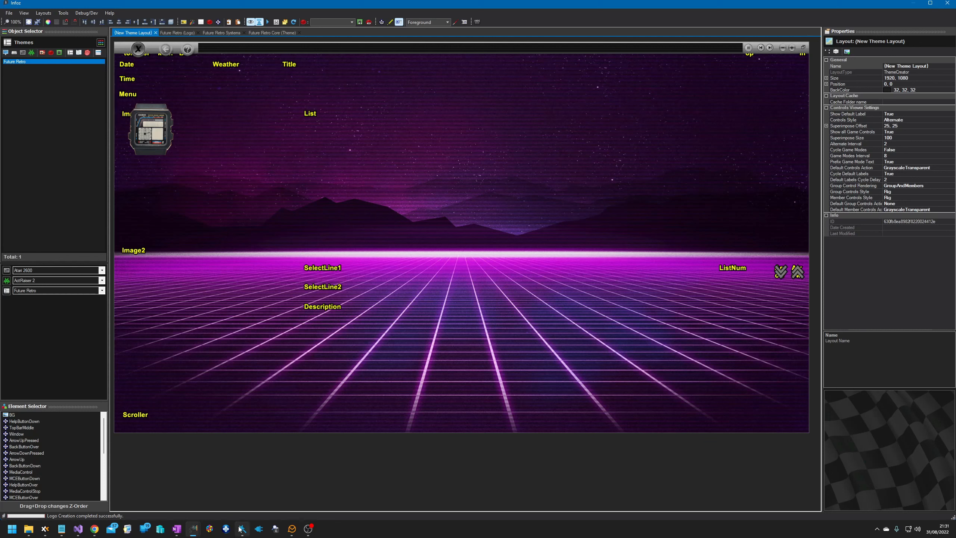
click(226, 529)
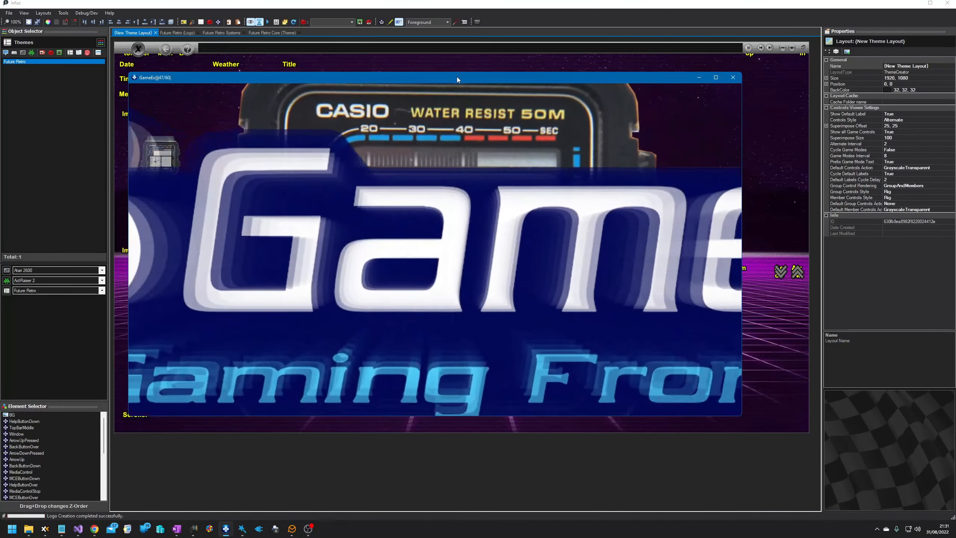
drag(457, 77, 474, 64)
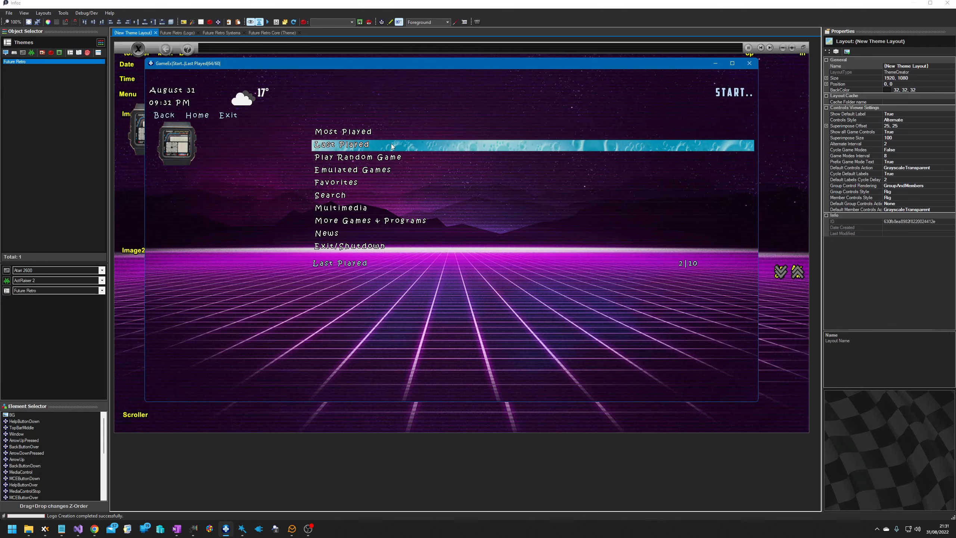
click(748, 63)
Return to the theme editor, build the complete Future Retro theme and acknowledge its completion.
click(56, 146)
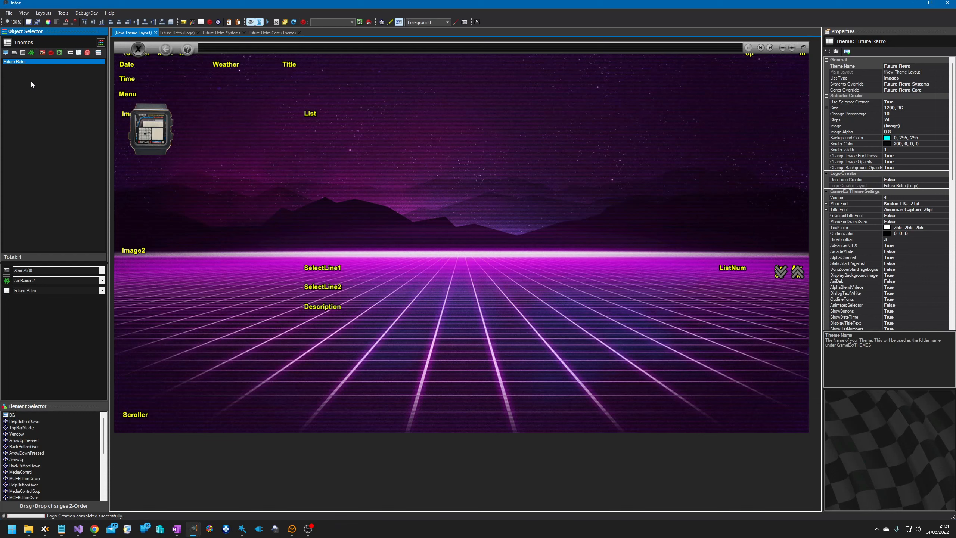
right_click(35, 61)
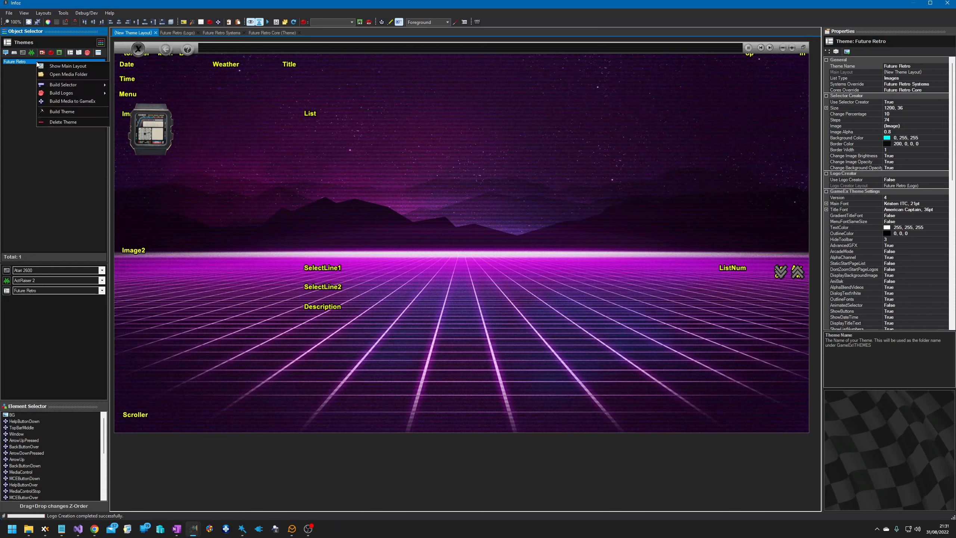
click(65, 113)
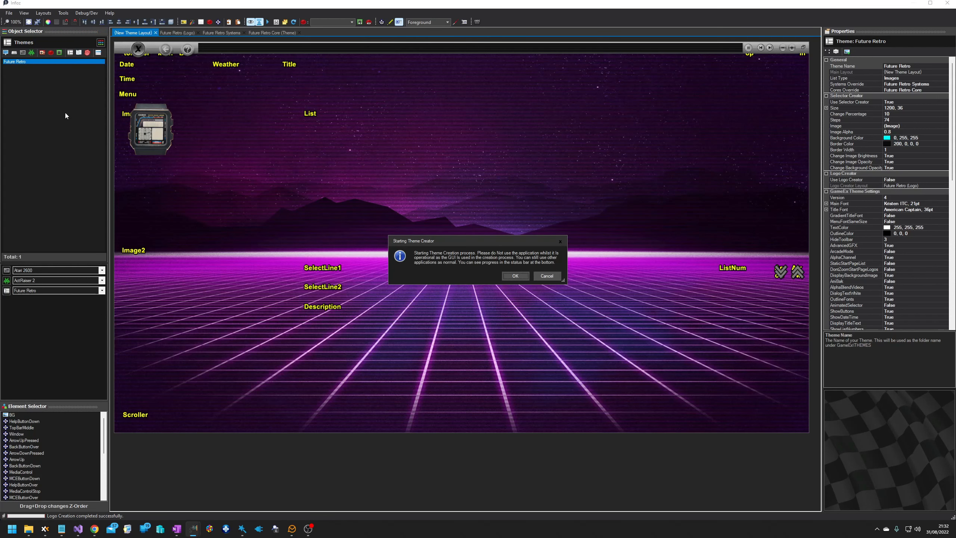
click(522, 277)
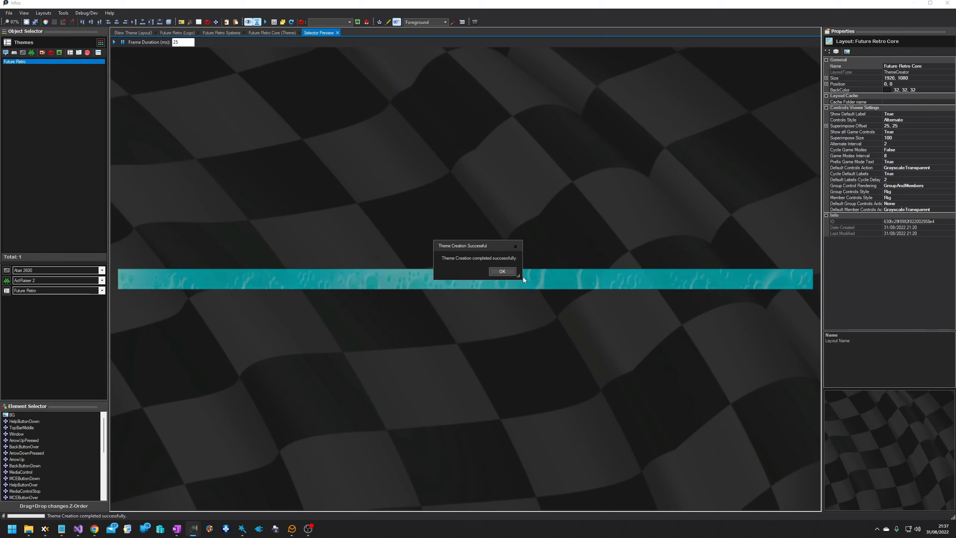
click(504, 270)
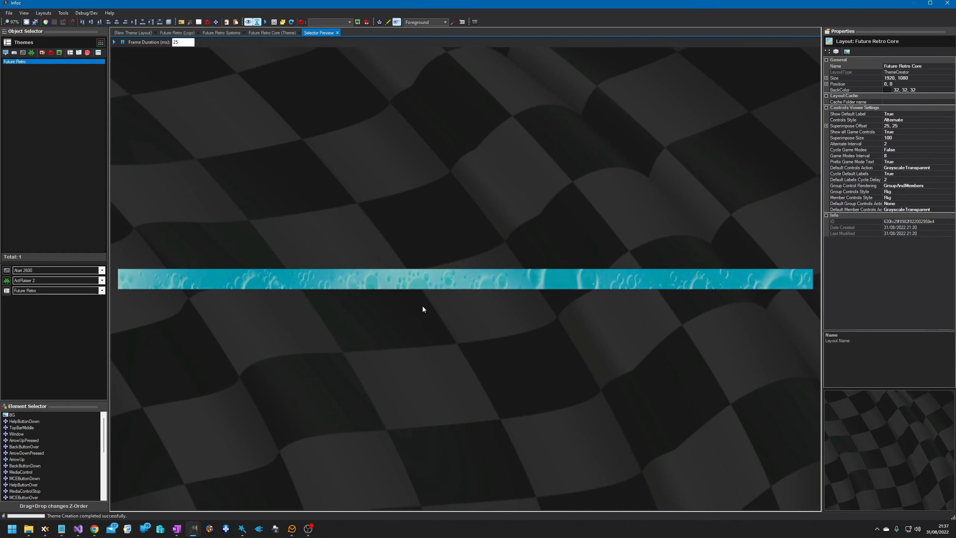
Run GameEx and examine the logos of the Start page entries from Most Played to Exit/Shutdown, finishing on Multimedia.
click(226, 529)
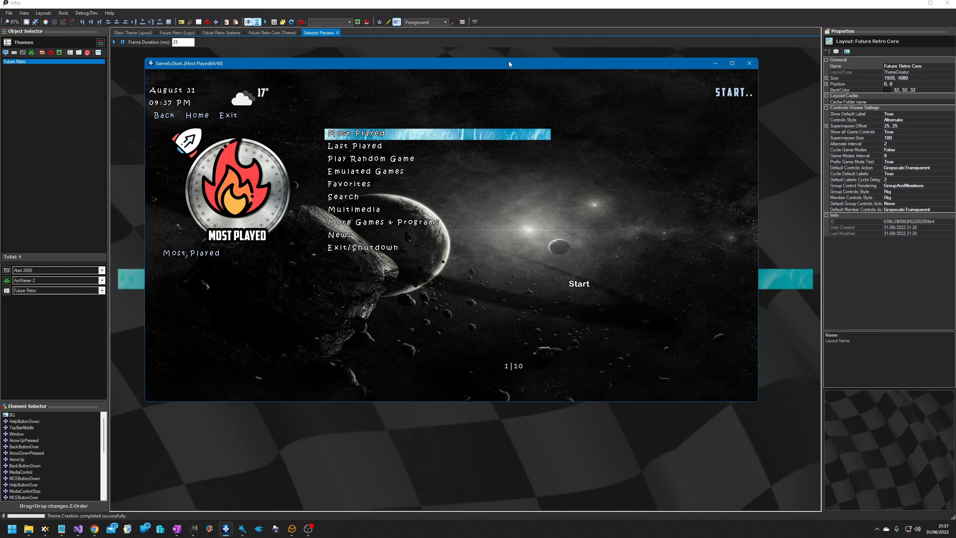
mouse_move(292, 72)
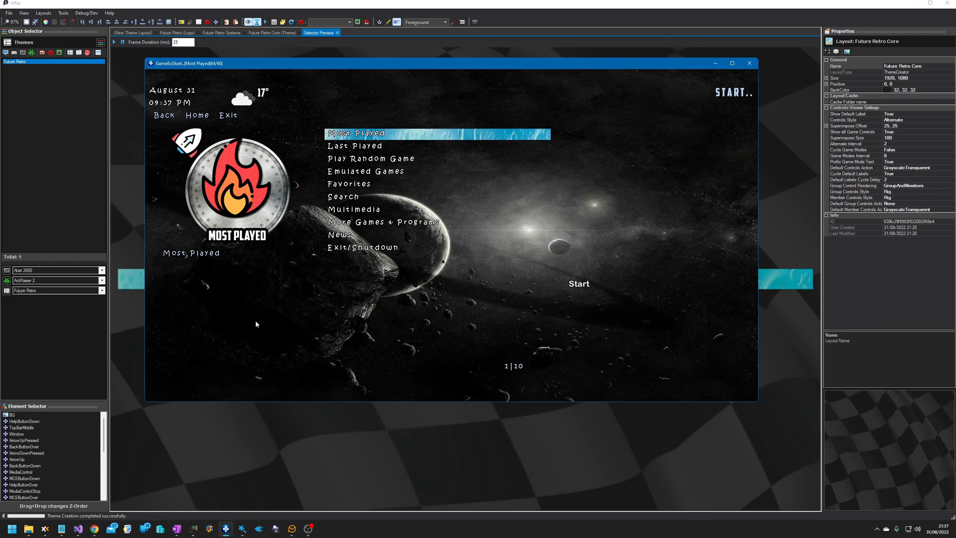
key(Down)
key(Down)
key(Up)
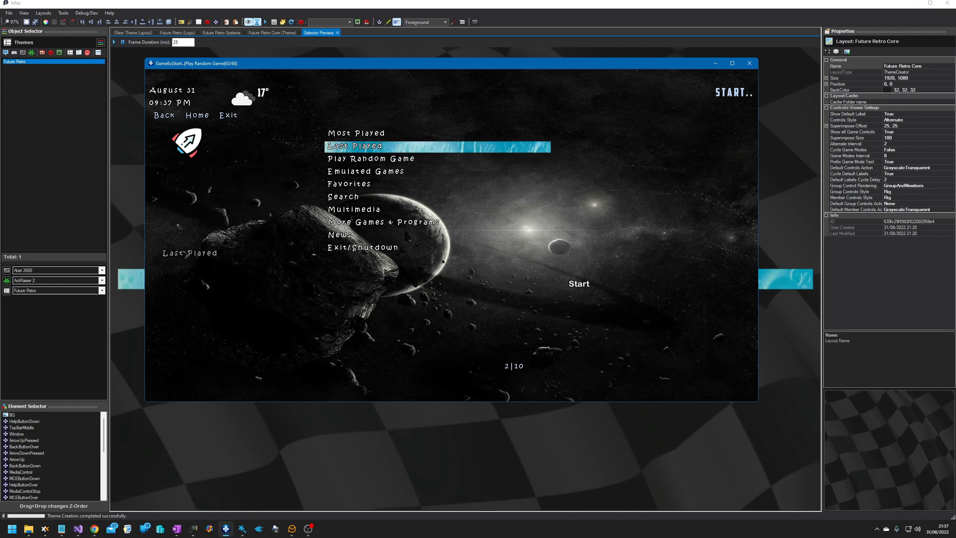
key(Down)
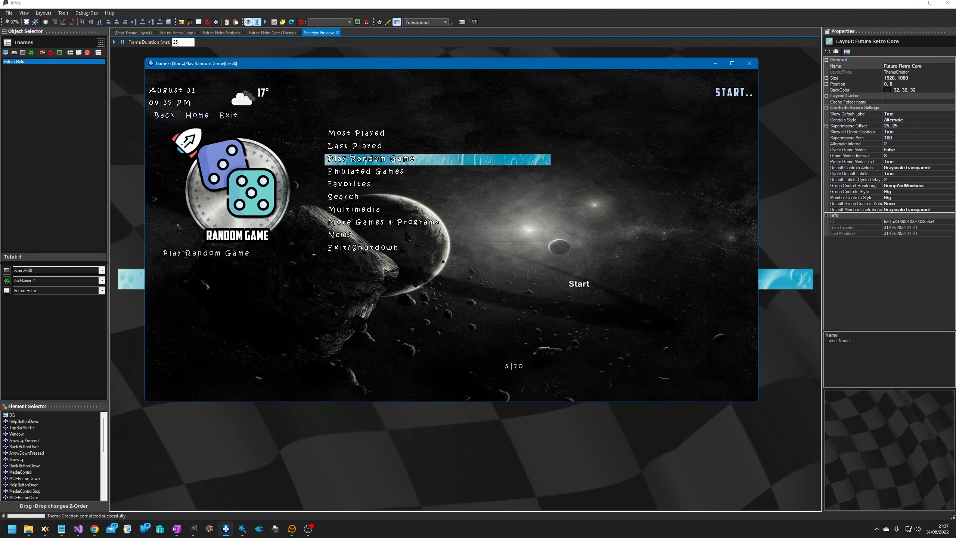
key(Down)
key(Down)
key(Down)
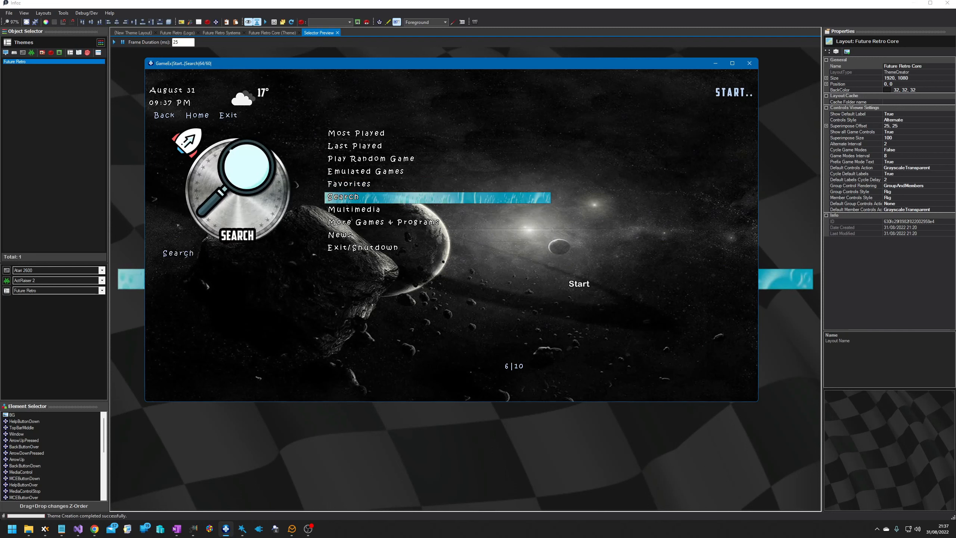
key(Down)
key(Down)
key(Down)
key(Down)
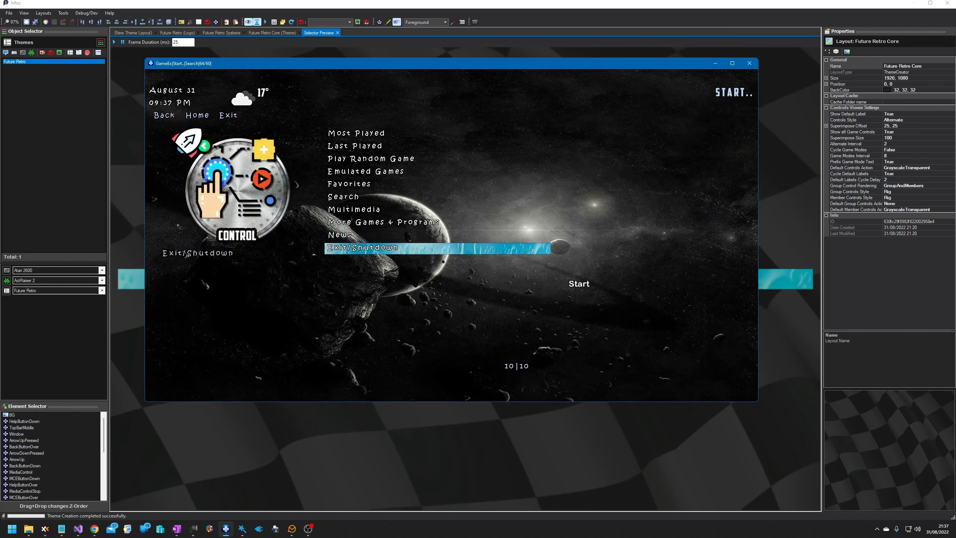
key(Up)
key(Up)
key(Up)
key(Up)
key(Up)
key(Up)
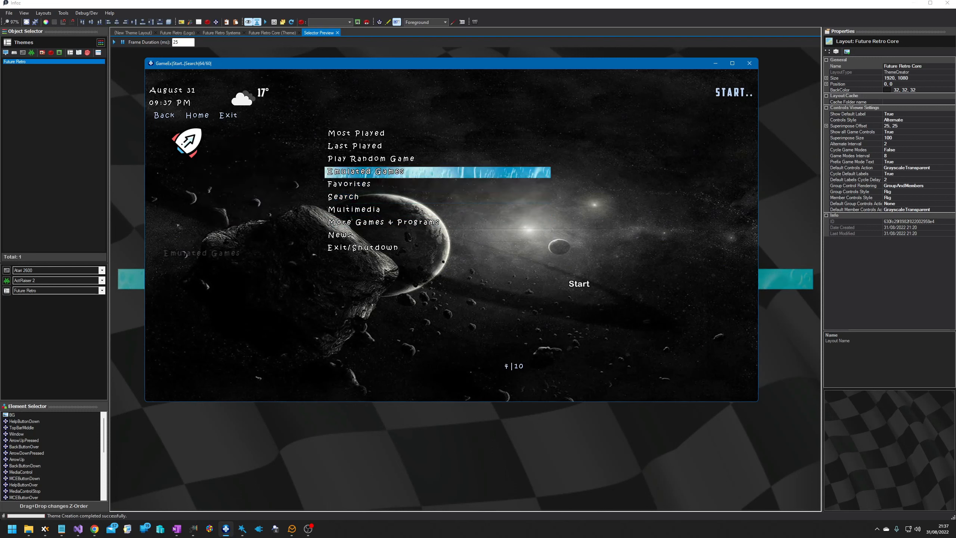
key(Up)
key(Up)
key(Up)
key(Down)
key(Down)
key(Down)
key(Down)
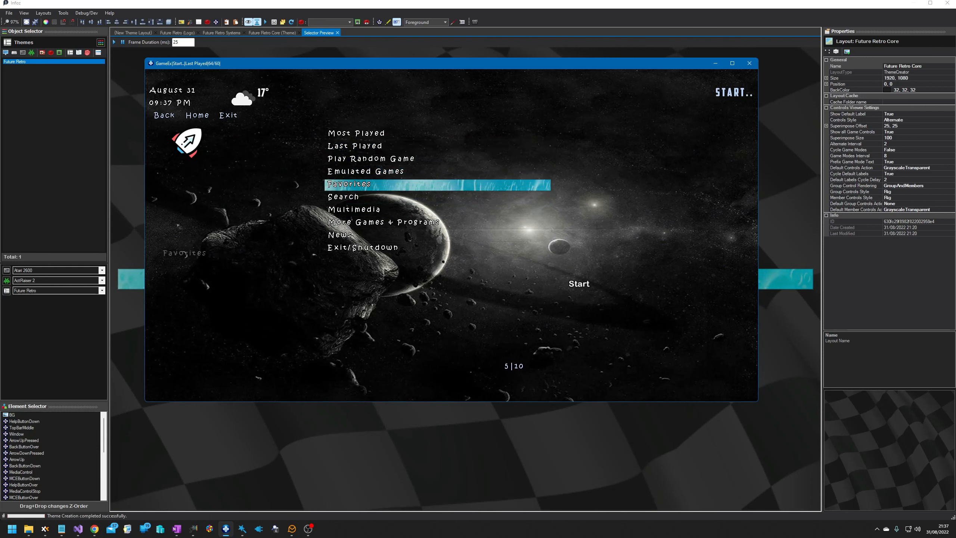
key(Down)
key(Down)
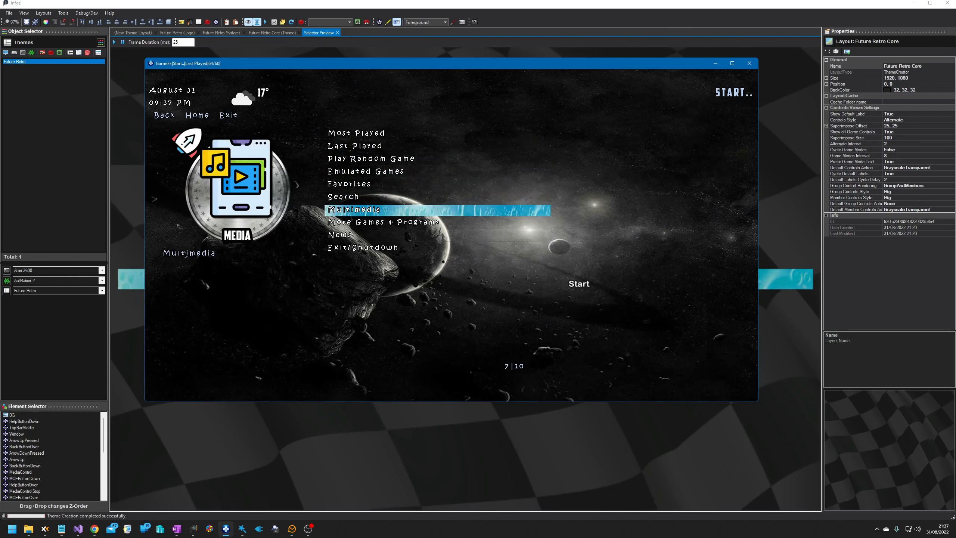
Open the Multimedia page, look through its entries from Jukebox to Play DVD and return to the Start page.
key(Return)
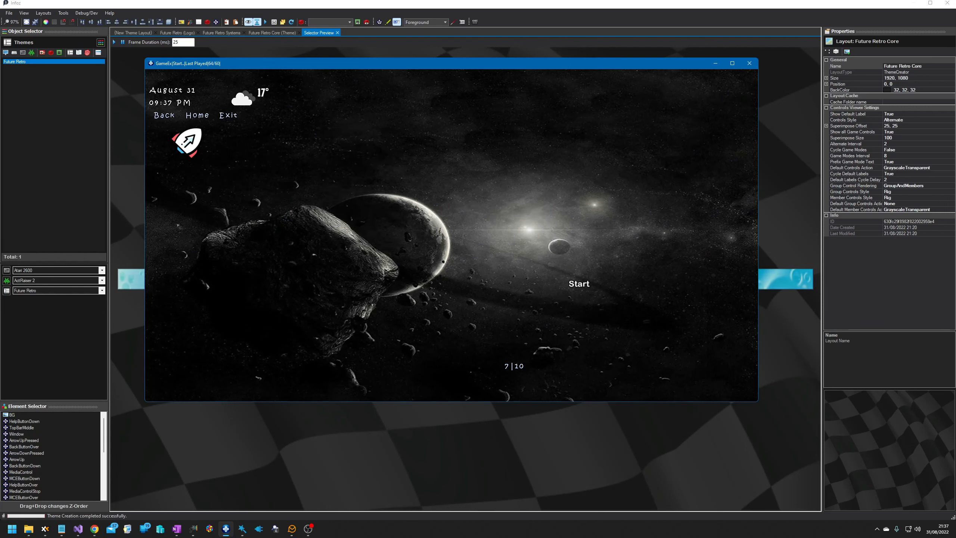
key(Down)
key(Down)
key(Down)
key(Down)
key(Down)
key(Down)
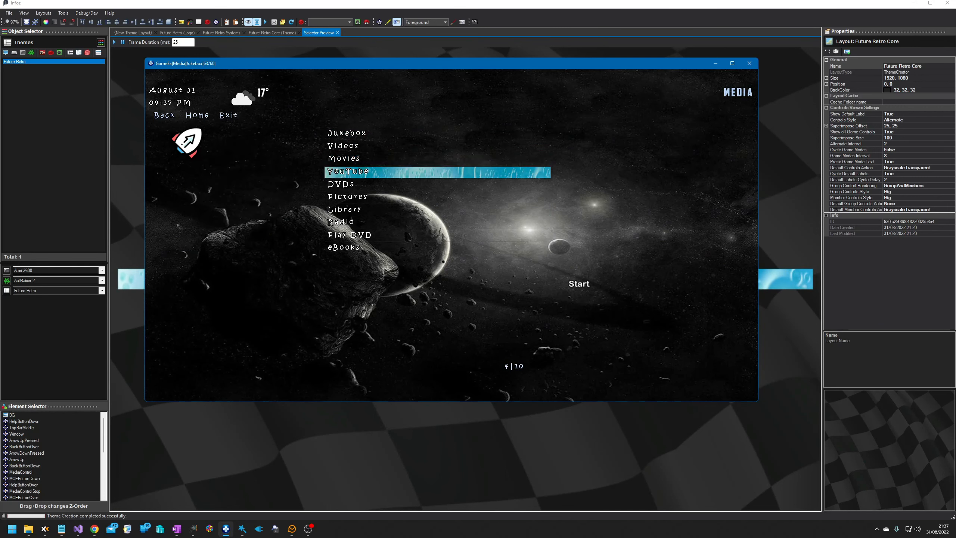
key(Down)
key(Down)
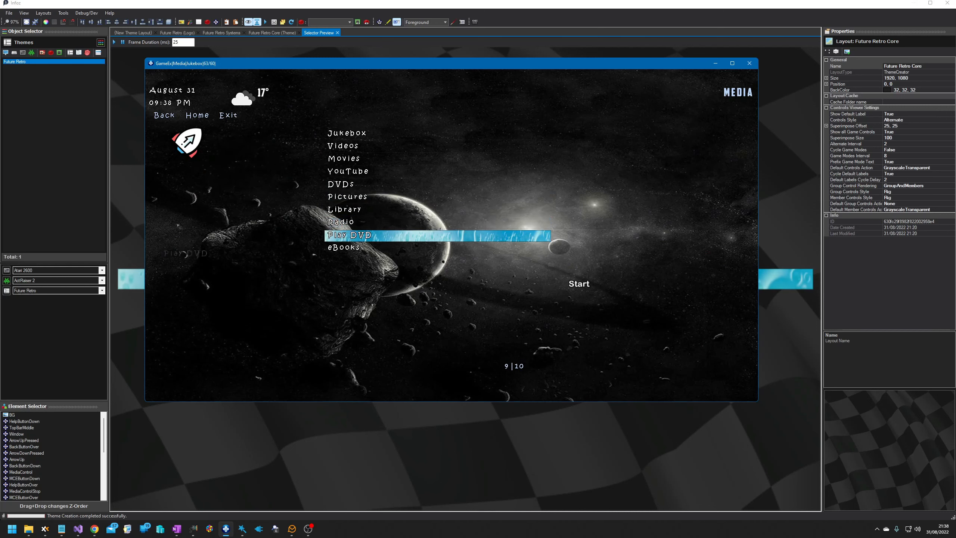
key(Up)
key(Up)
key(Up)
key(Up)
key(Escape)
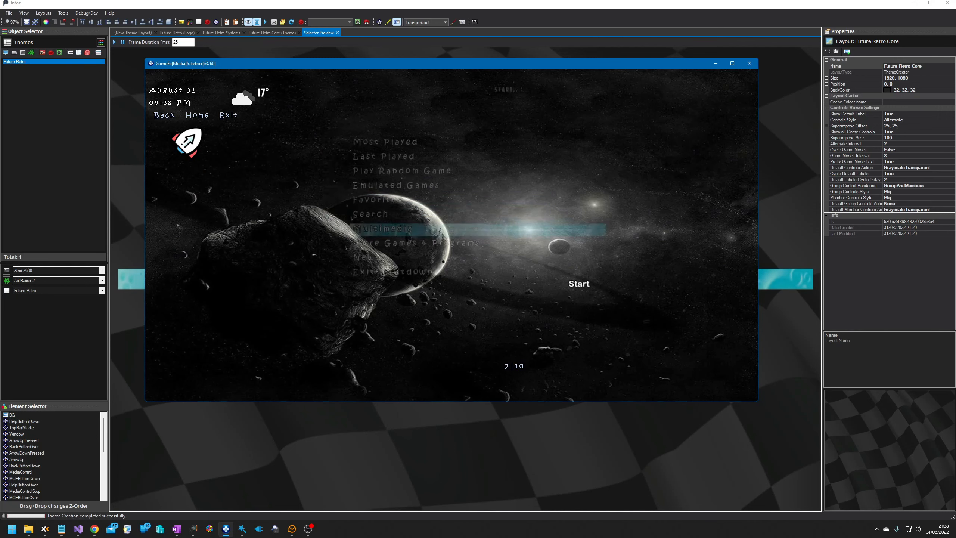
Open Emulated Games and check the logos of the Atari 2600, Nintendo SNES and Sony PlayStation entries.
key(Up)
key(Up)
key(Up)
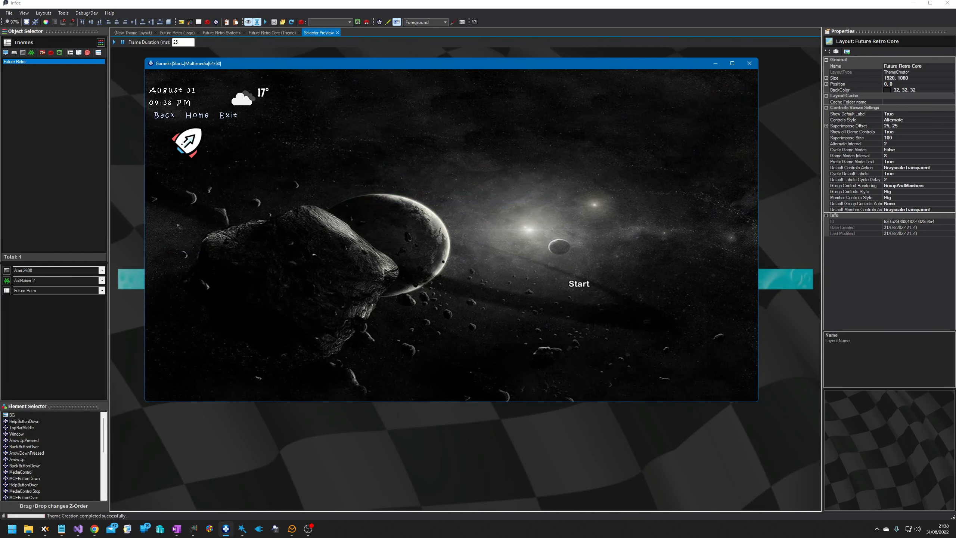
key(Down)
key(Down)
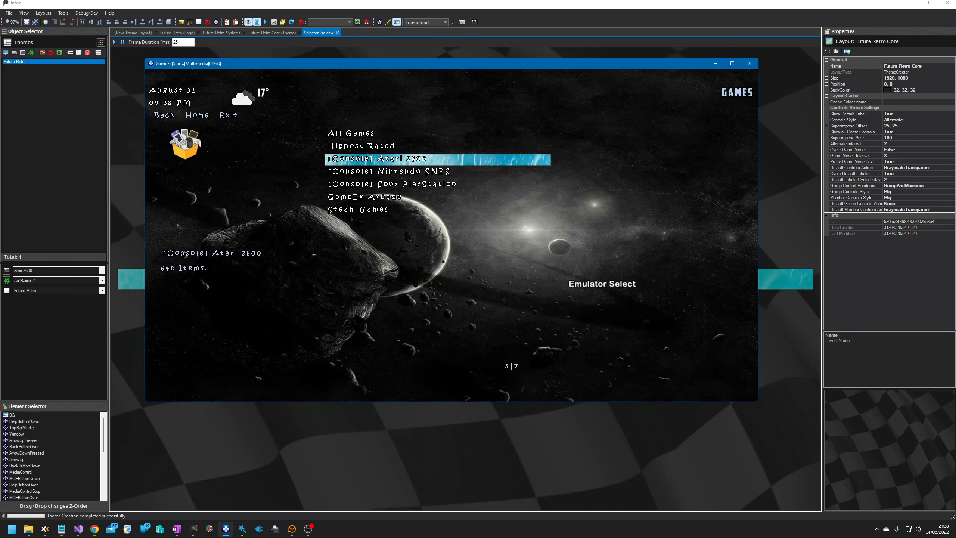
key(Down)
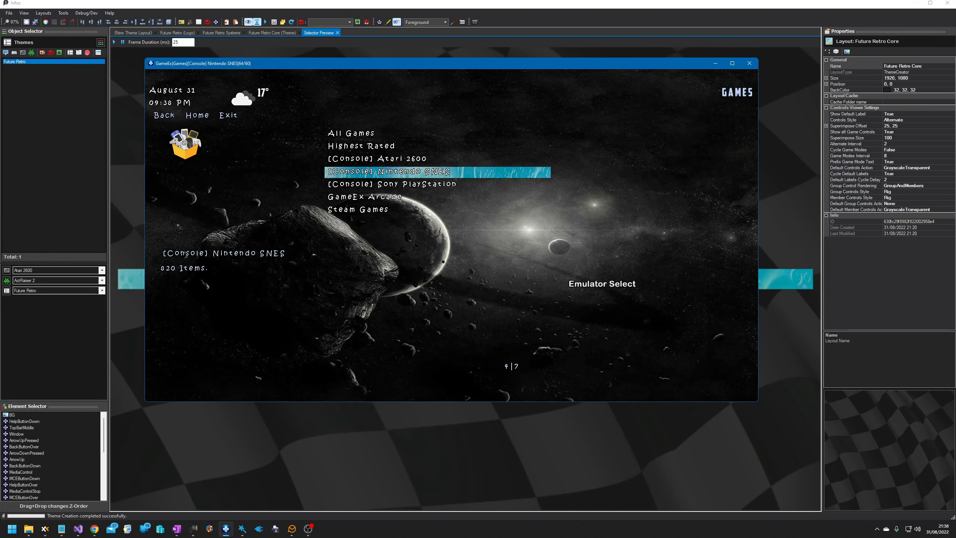
key(Down)
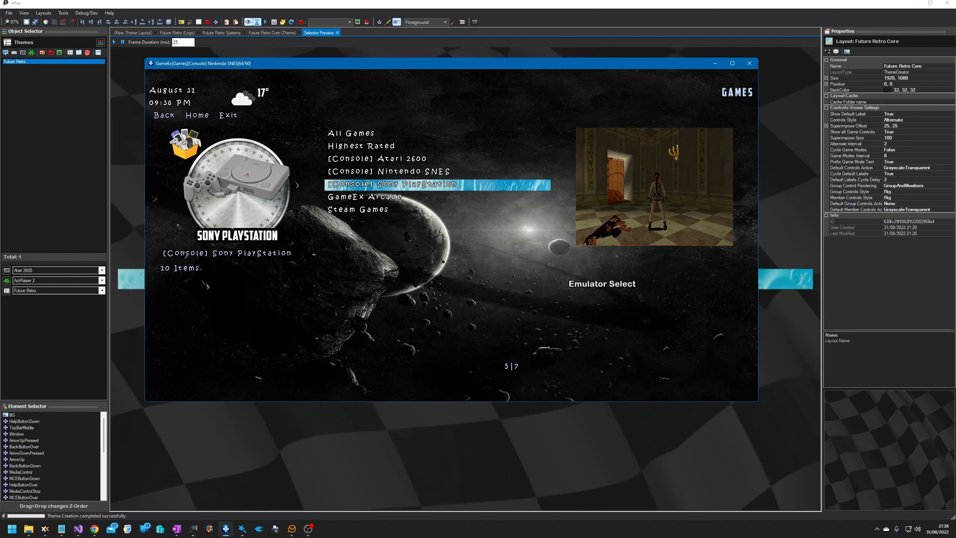
key(Up)
key(Up)
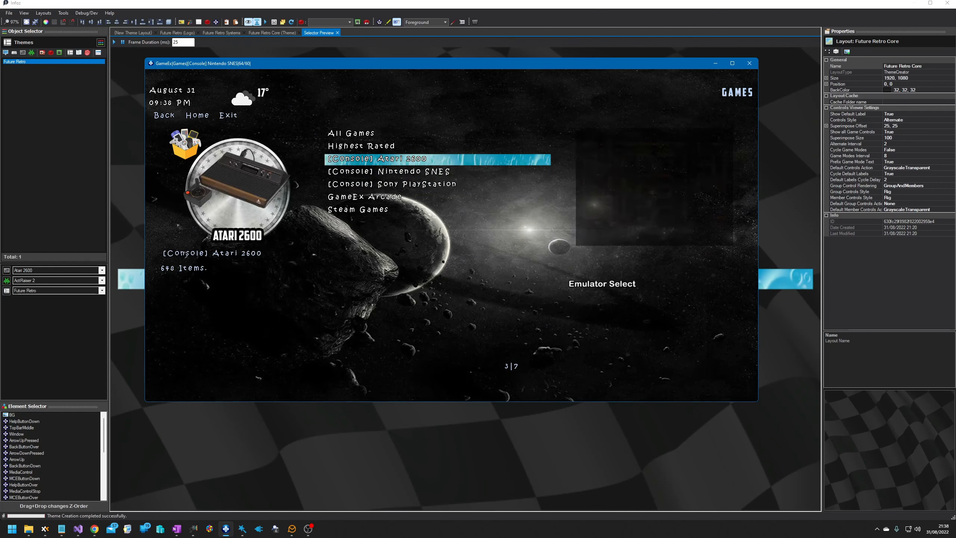
Open the Atari 2600 game list, examine games such as Alfred Challenge and Artillery Duel, and go back to the emulator list.
key(Return)
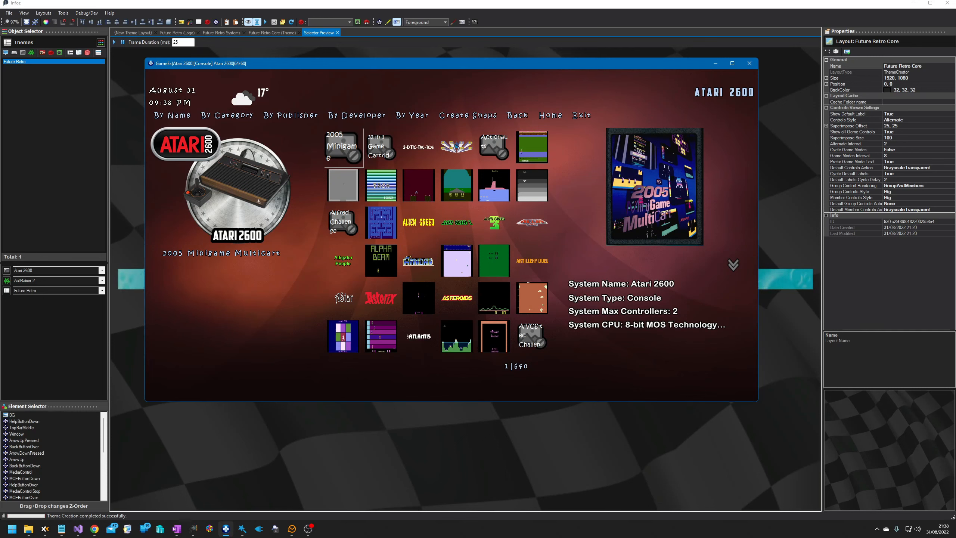
key(Down)
key(Down)
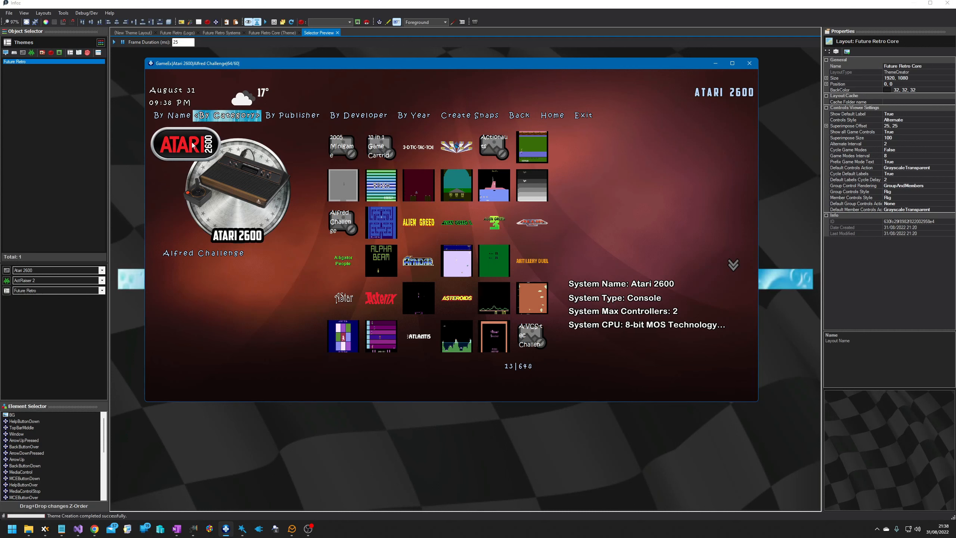
key(Down)
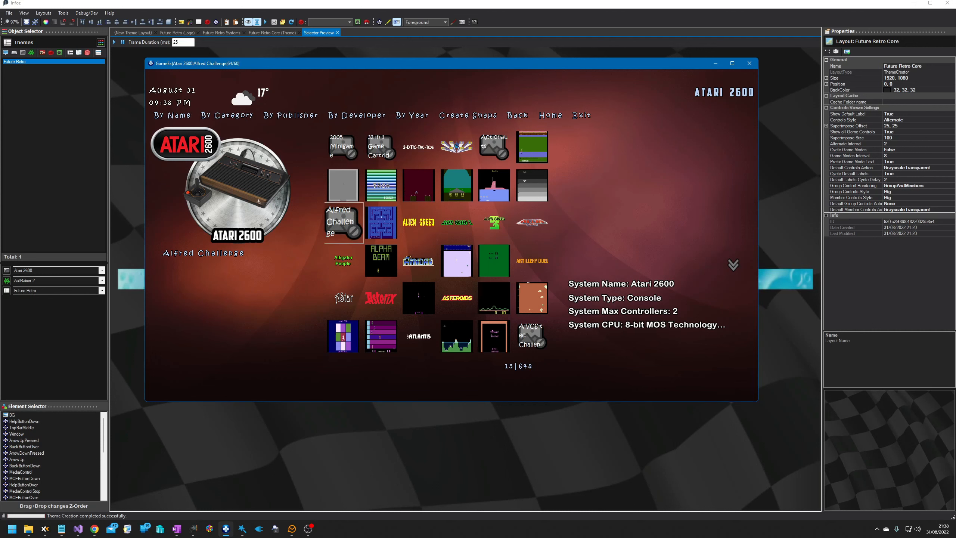
mouse_move(390, 217)
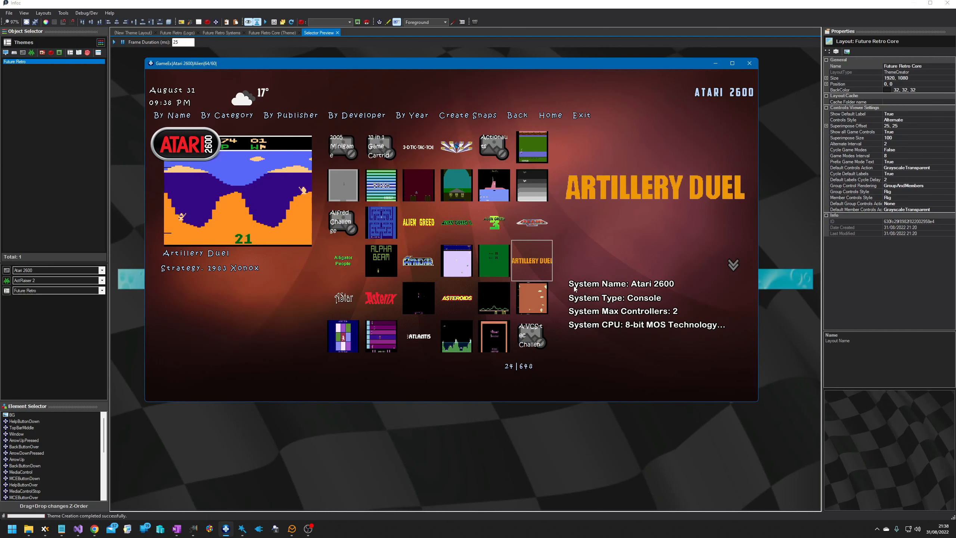
key(Escape)
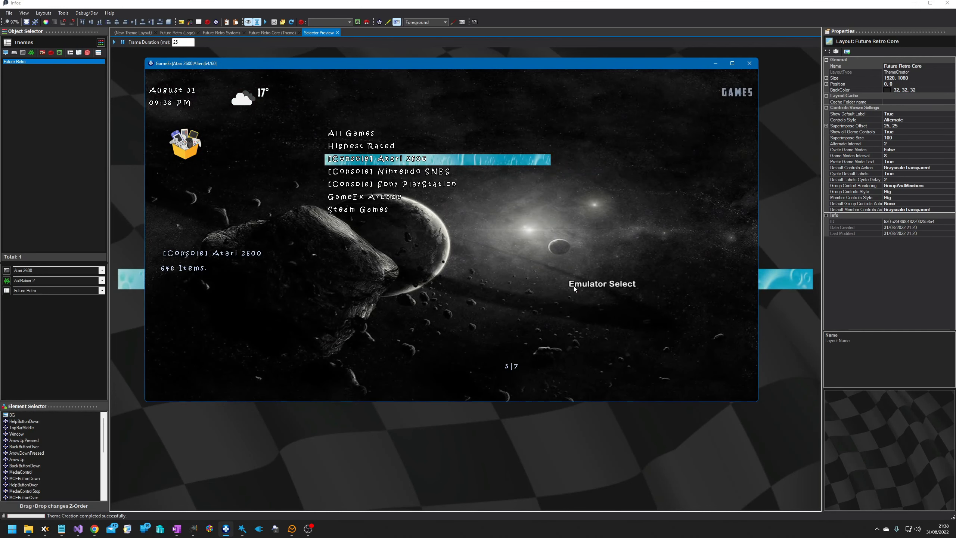
Open the Nintendo SNES game list, look through its game logos and go back to the emulator list.
key(Down)
key(Return)
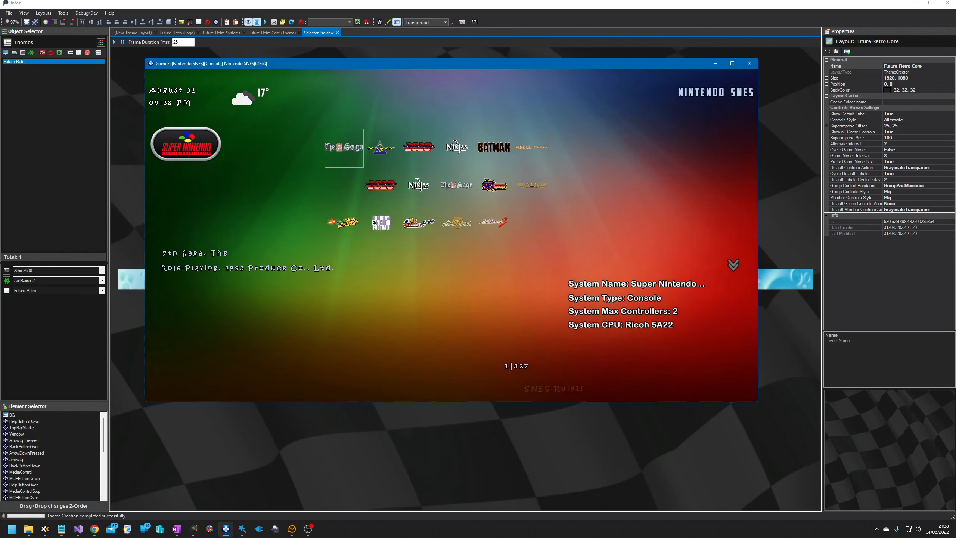
key(Down)
key(Down)
key(Right)
key(Right)
key(Right)
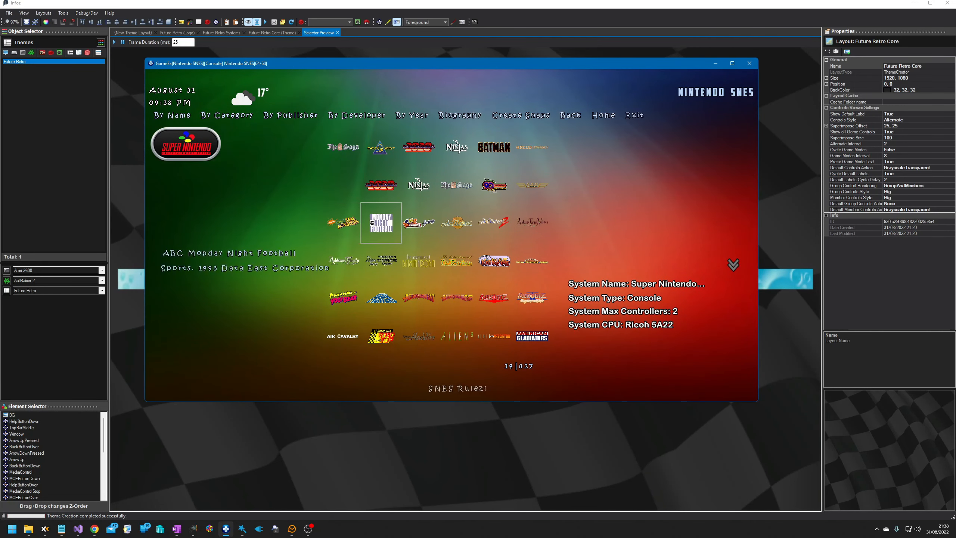
key(Up)
key(Up)
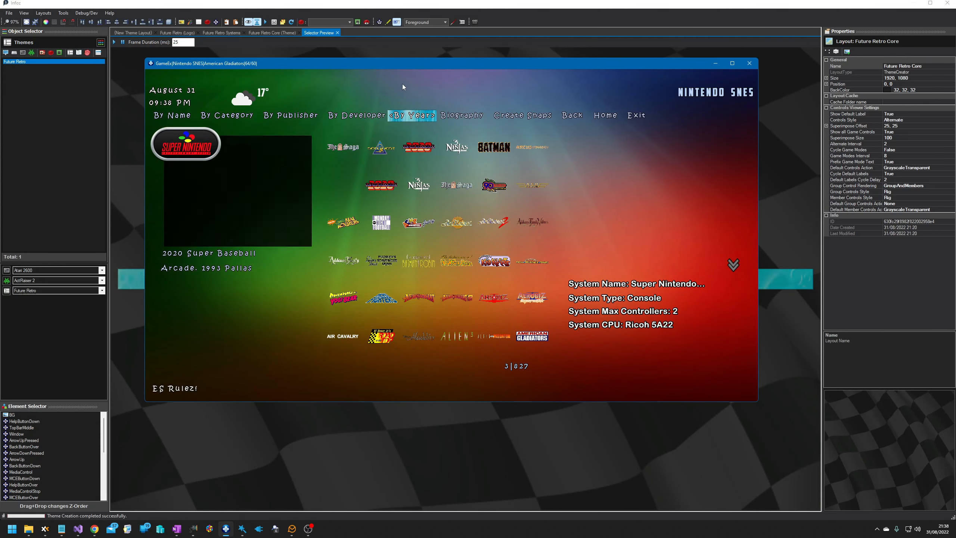
key(Escape)
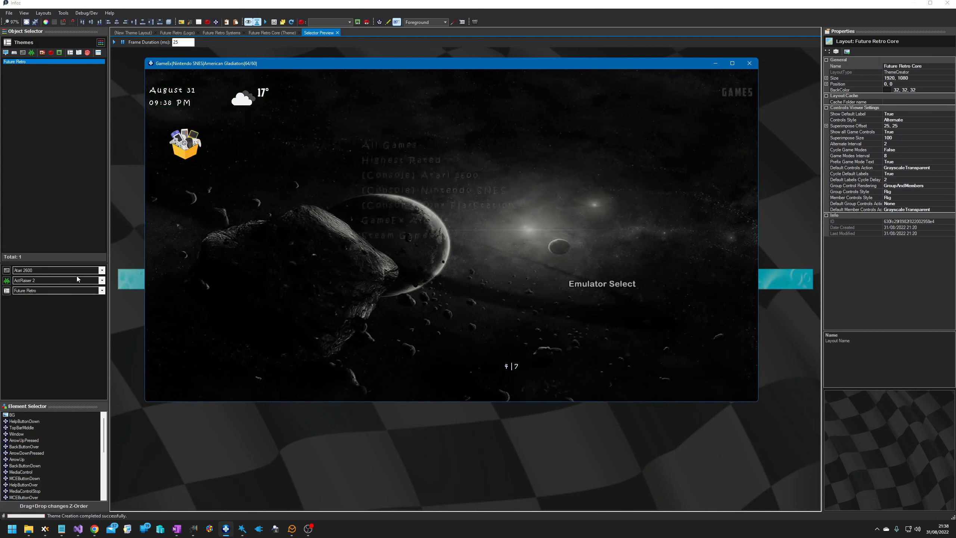
Recheck the Atari 2600 game list and open the Sony PlayStation game list to examine its theme elements.
click(373, 160)
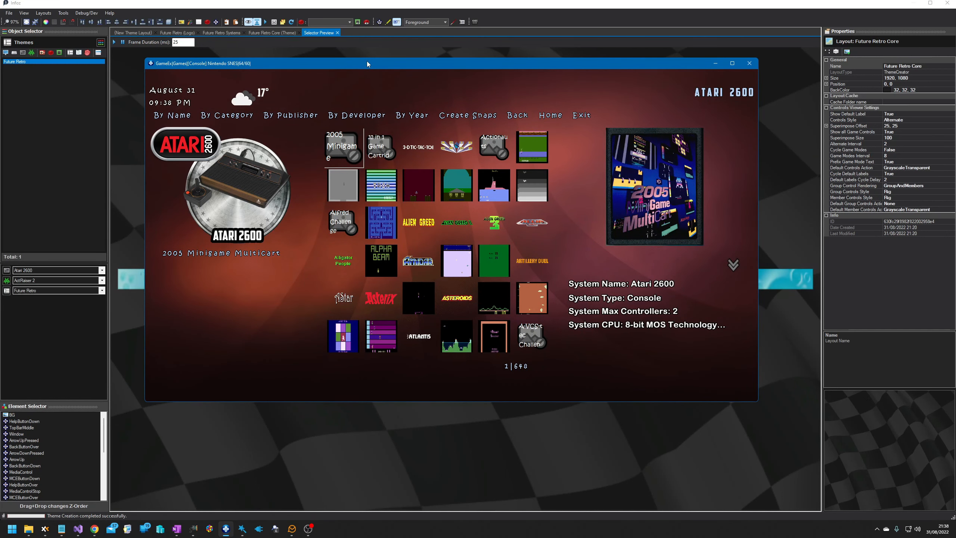
key(Escape)
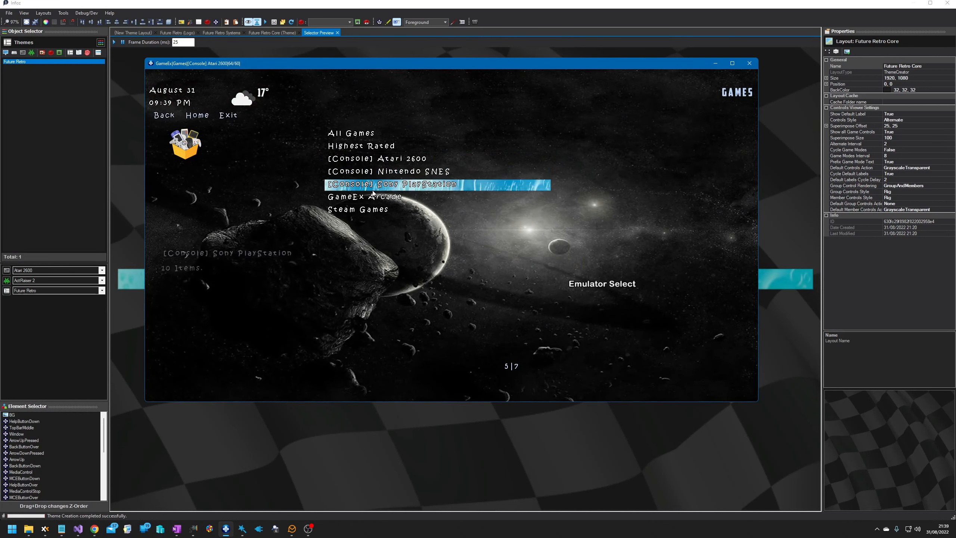
click(339, 184)
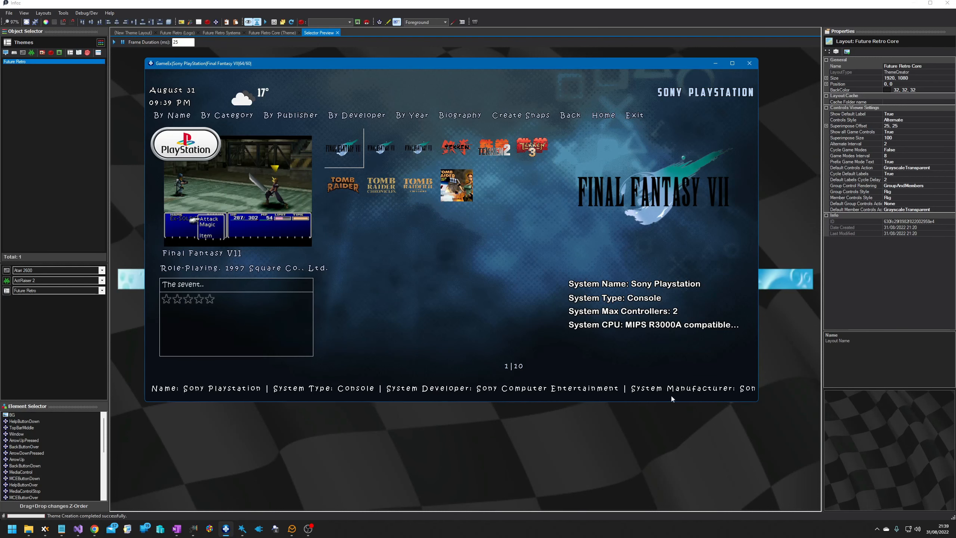
Go back from the Sony PlayStation games to the Start page and recheck the Most Played and Play Random Game logos.
key(Escape)
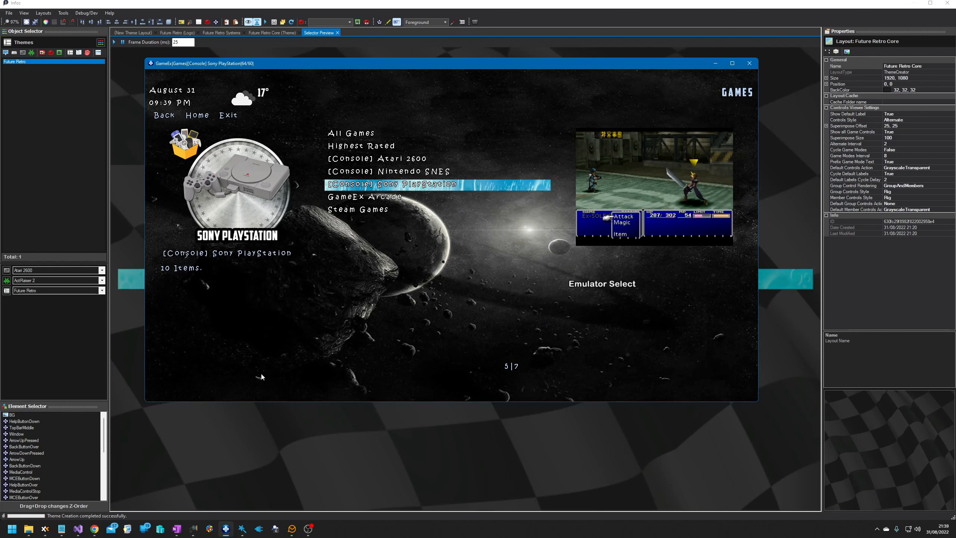
key(Escape)
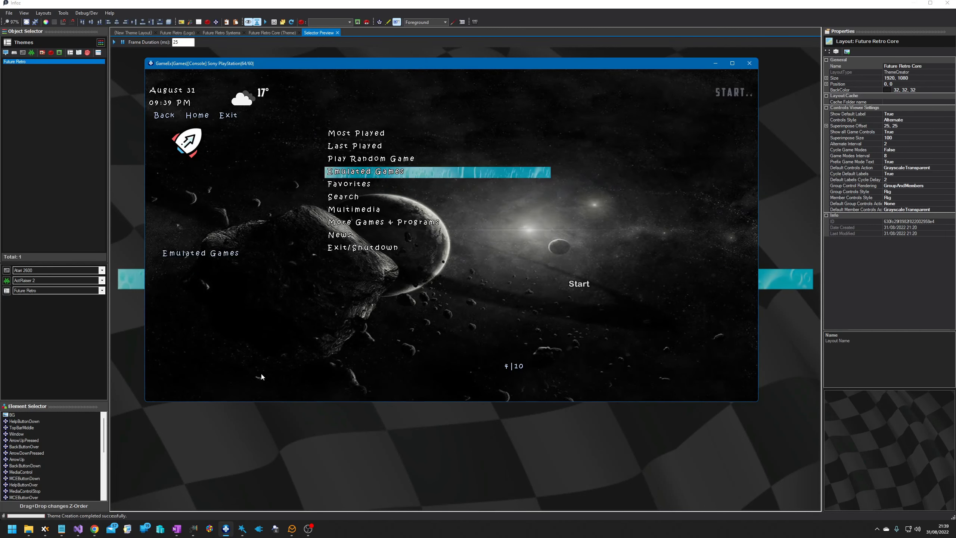
key(Up)
key(Up)
key(Up)
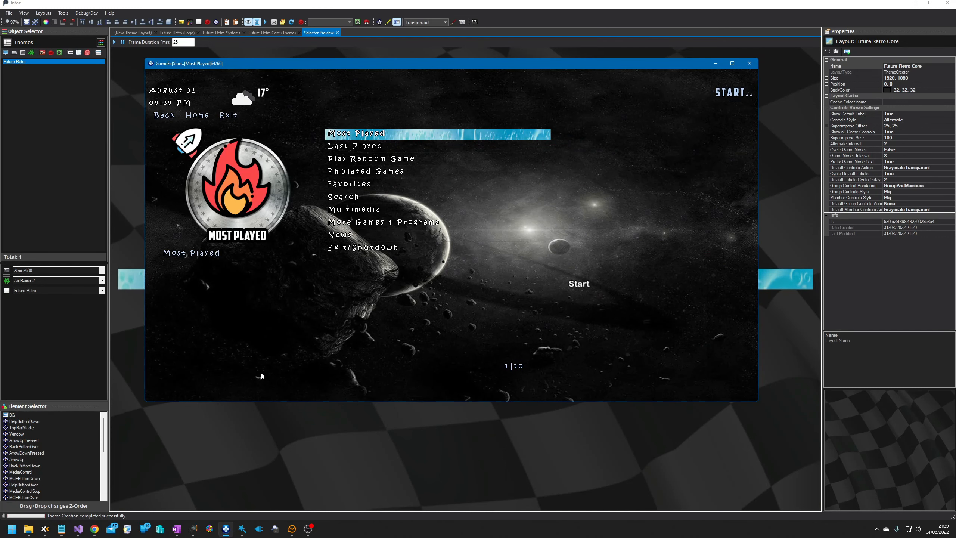
key(Down)
key(Down)
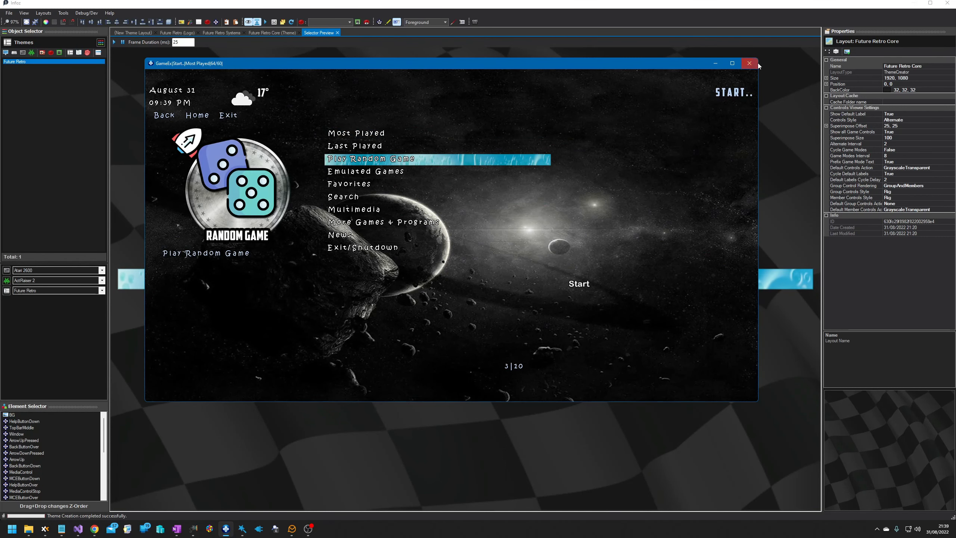
Close the running GameEx window and minimize the theme editor with the Future Retro theme selected.
click(755, 65)
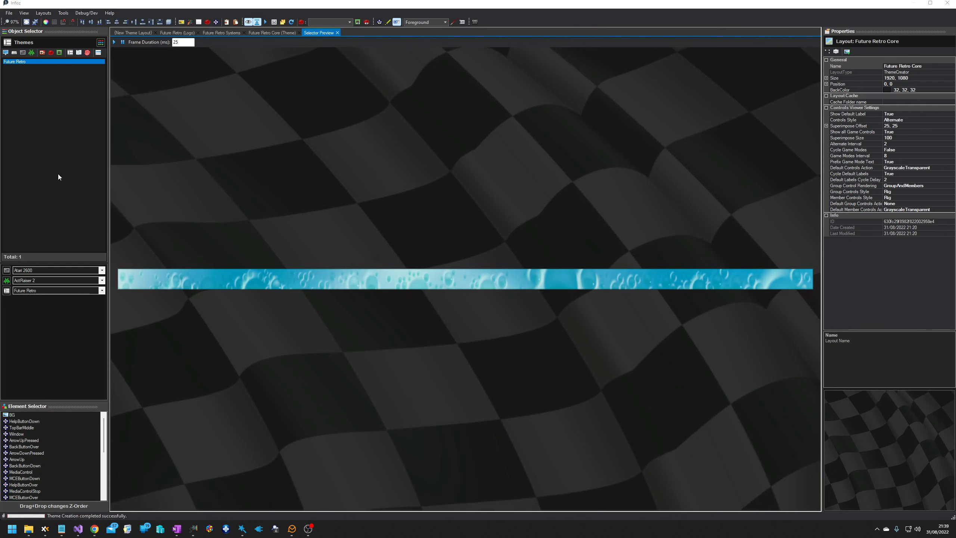
click(45, 121)
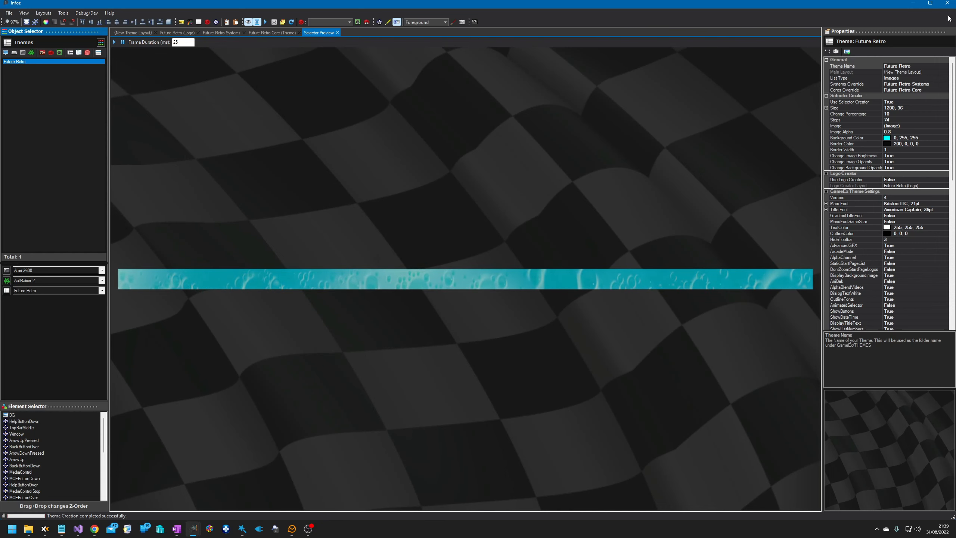
click(913, 3)
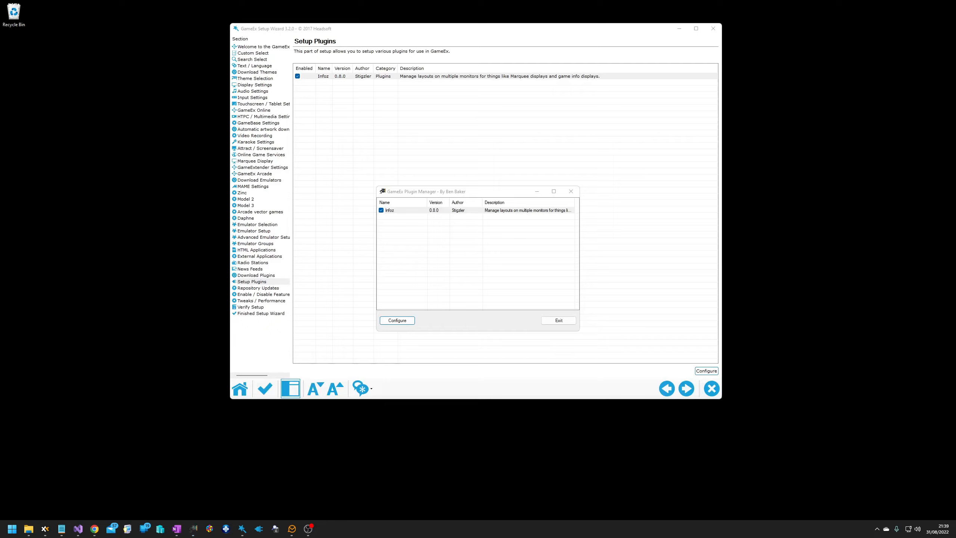